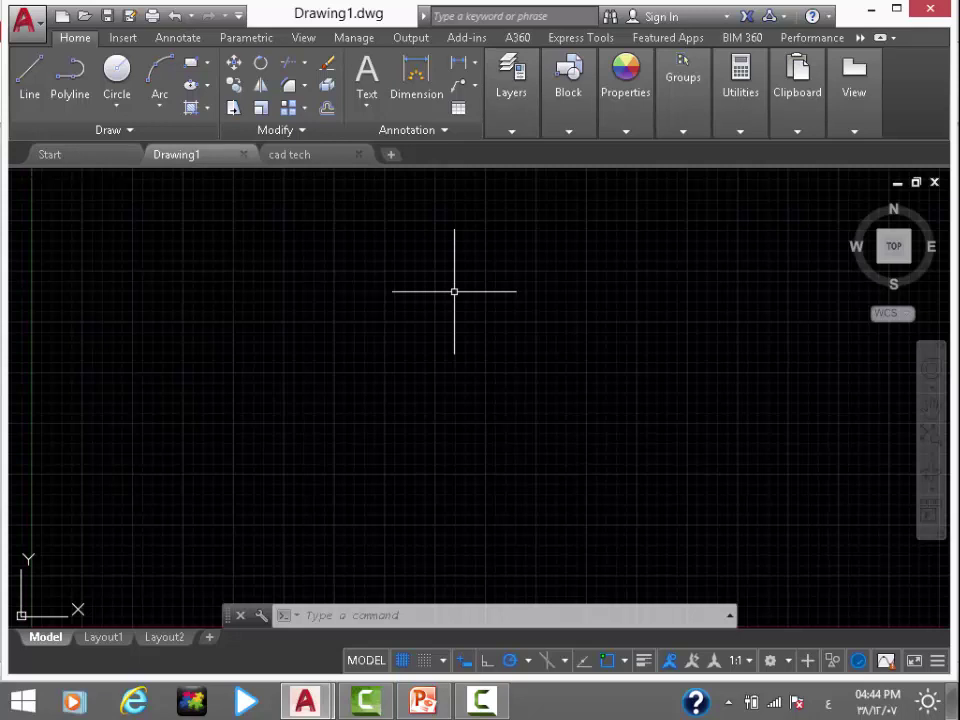
Place a solid donut with inside diameter 0 and outside diameter 1 near the drawing centre
text(ی)
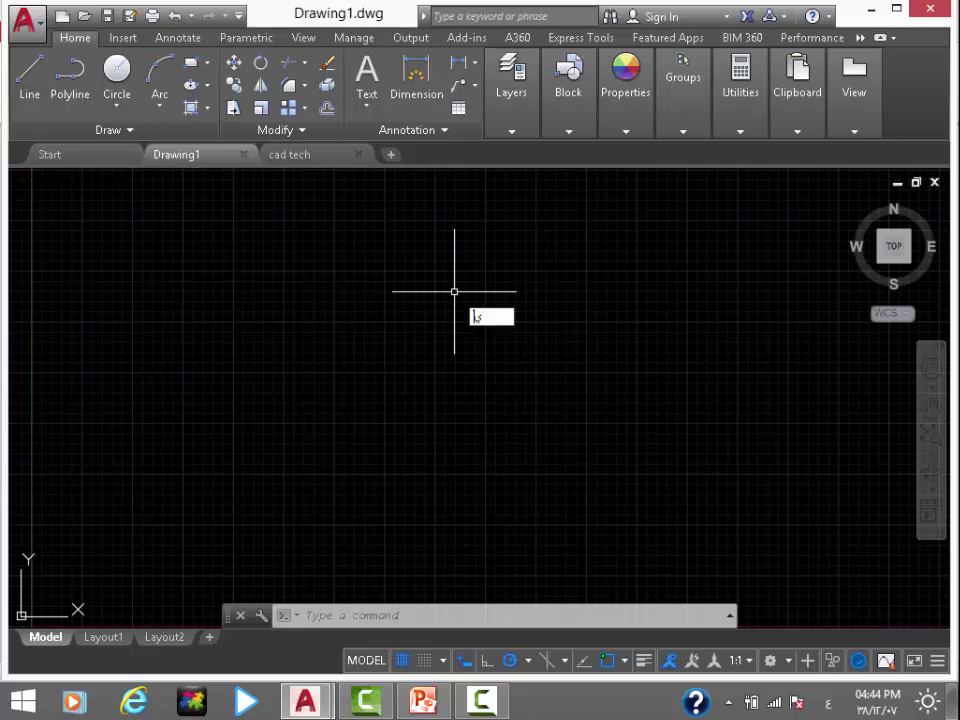
key(BackSpace)
key(alt+shift)
text(do)
key(Return)
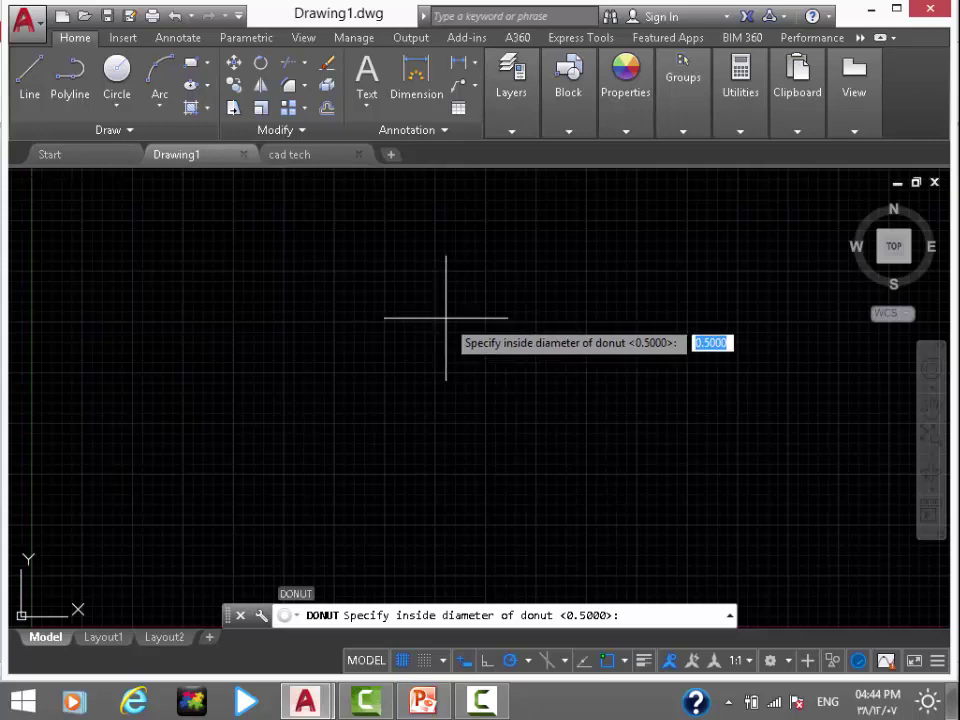
text(0)
key(Return)
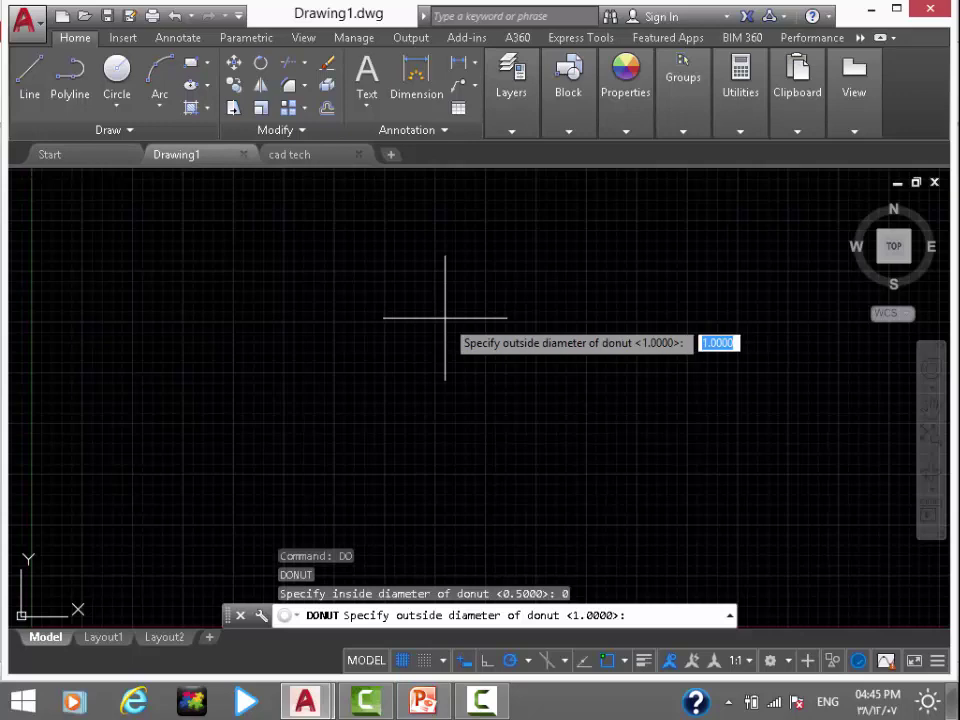
key(Return)
click(443, 317)
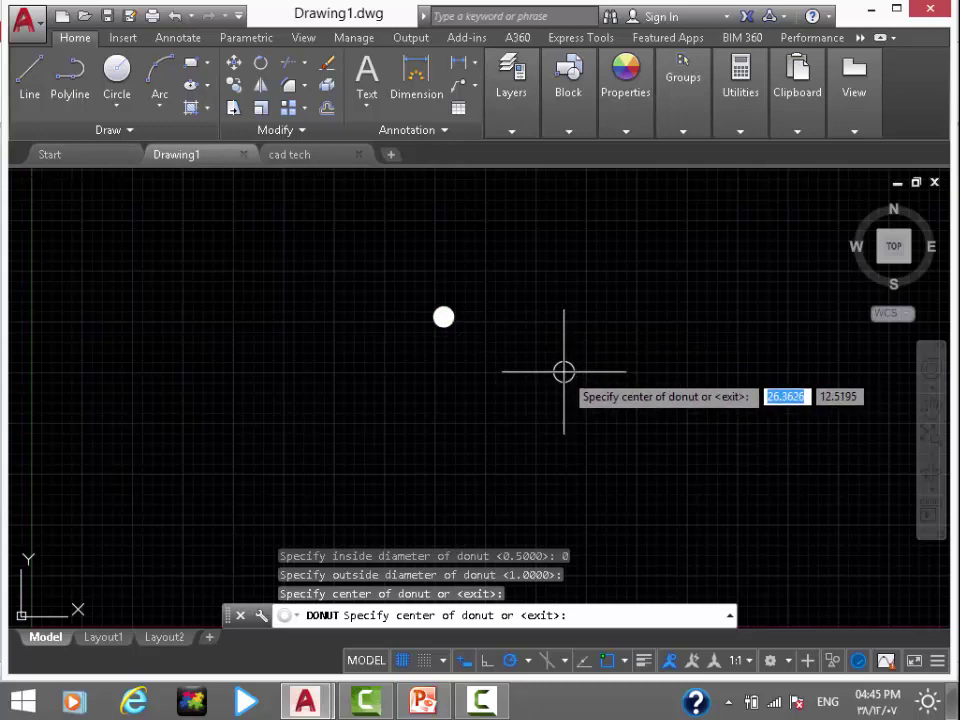
key(Escape)
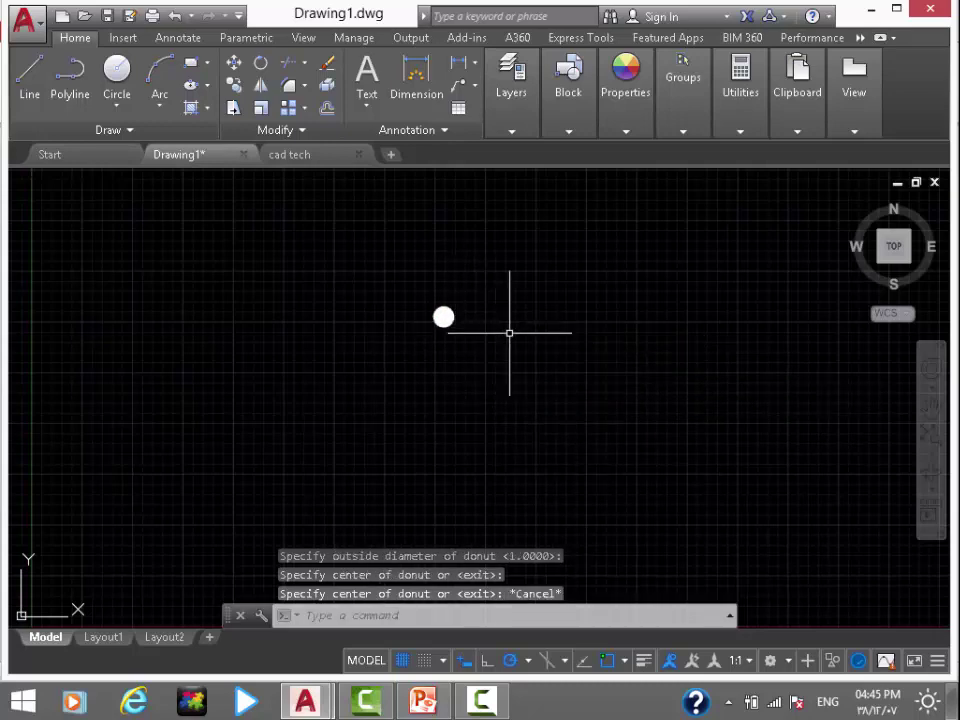
Draw a ring donut with 0.6 inside and 1 outside diameter to the right
text(d)
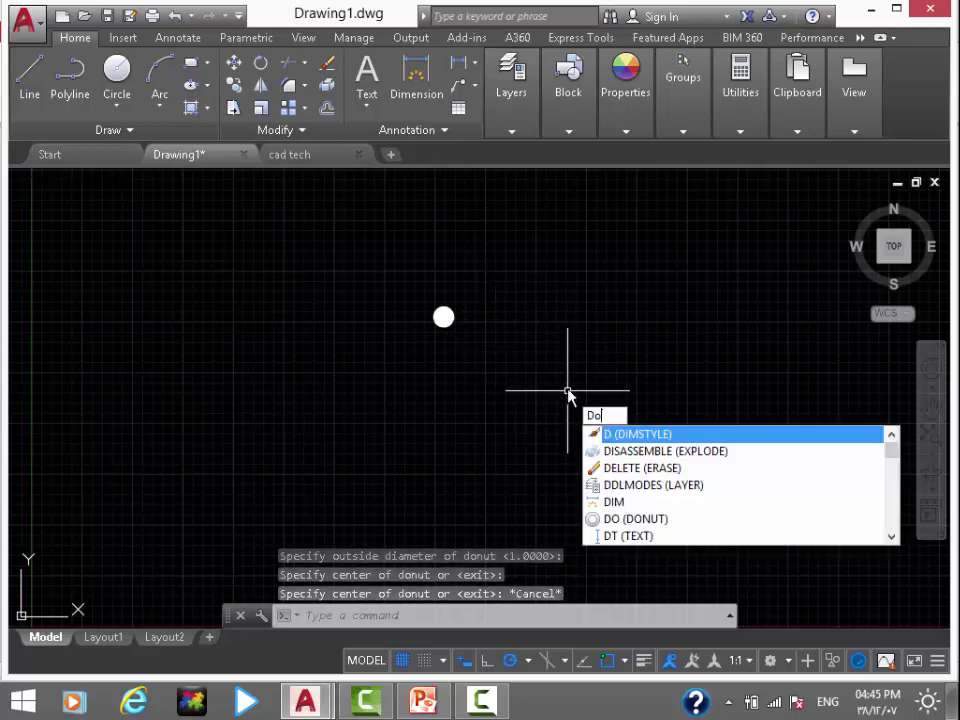
text(o)
key(Return)
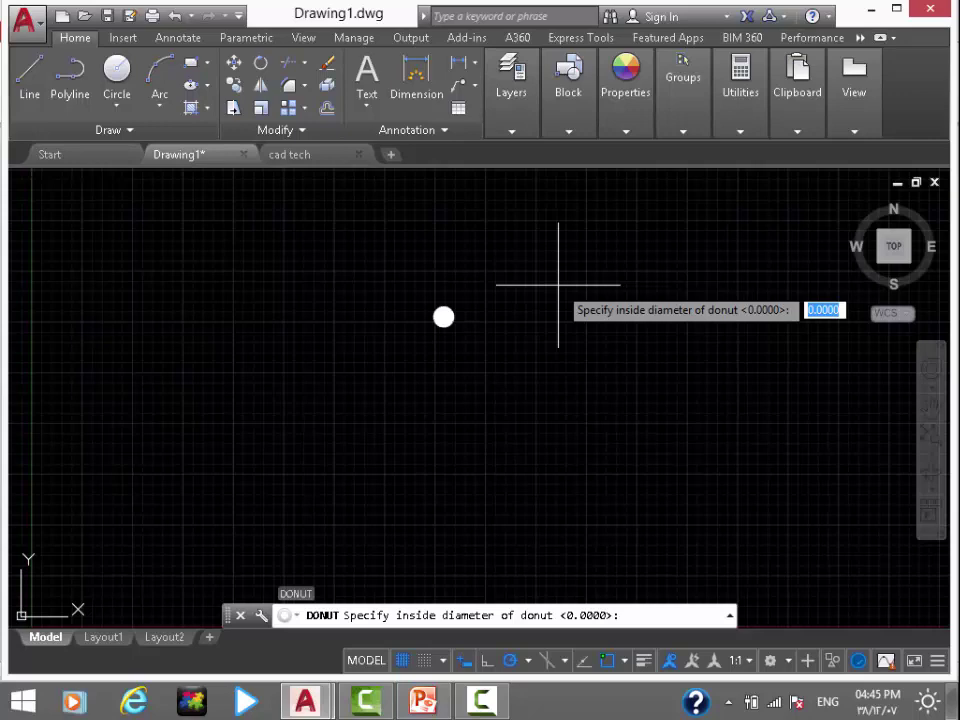
text(0.6)
key(Return)
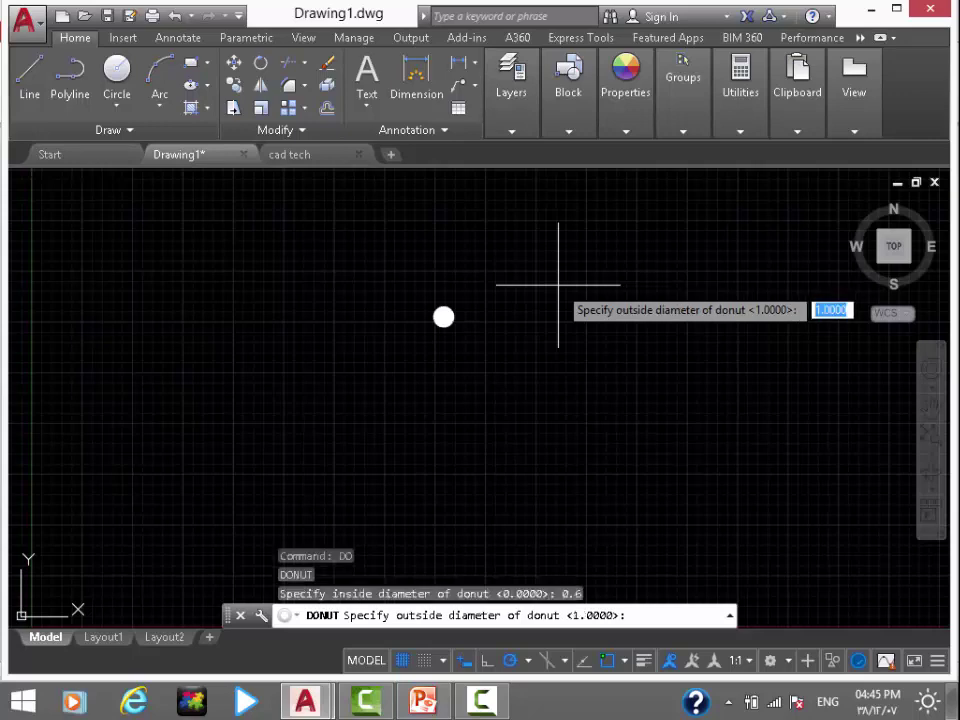
key(Return)
click(572, 309)
key(Escape)
Move the solid disc next to the ring donut
scroll(571, 290, up, 3)
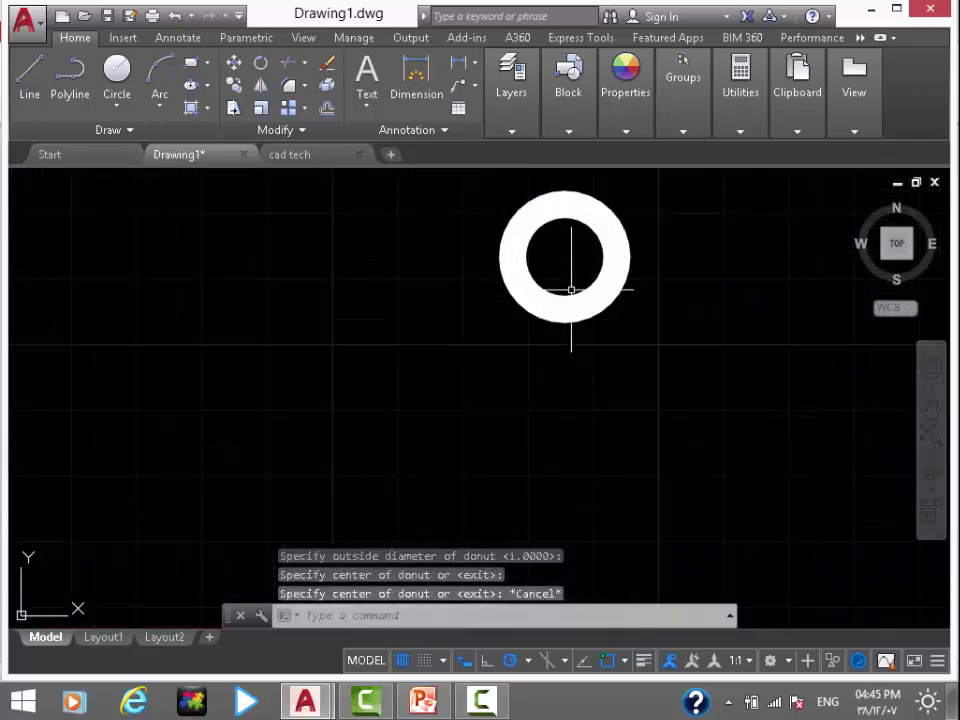
middle_drag(571, 289, 546, 320)
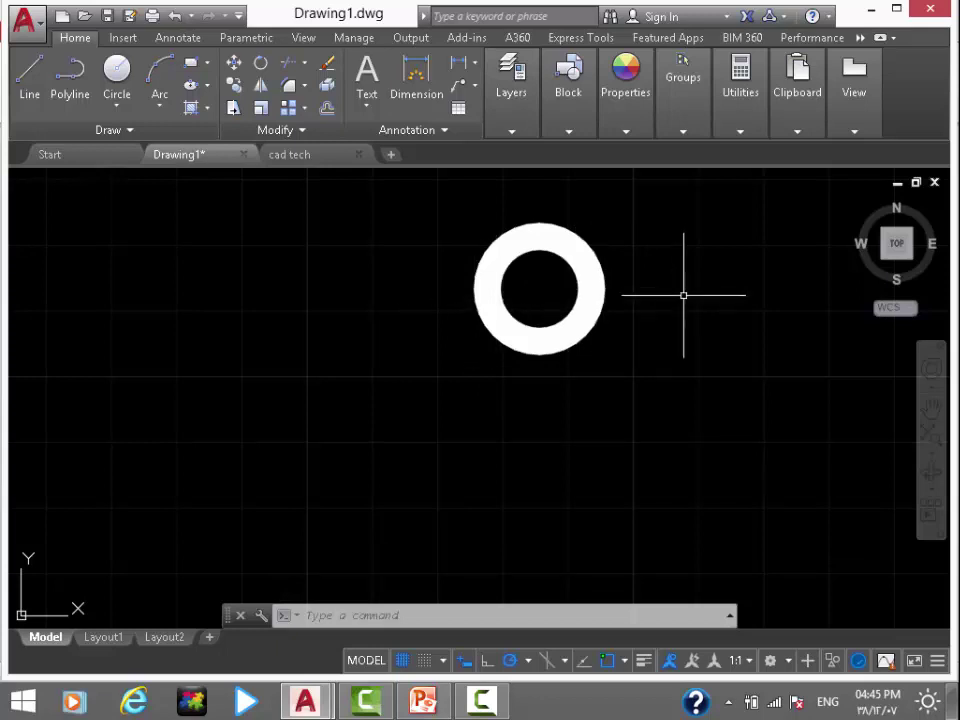
scroll(648, 304, down, 3)
scroll(600, 330, down, 2)
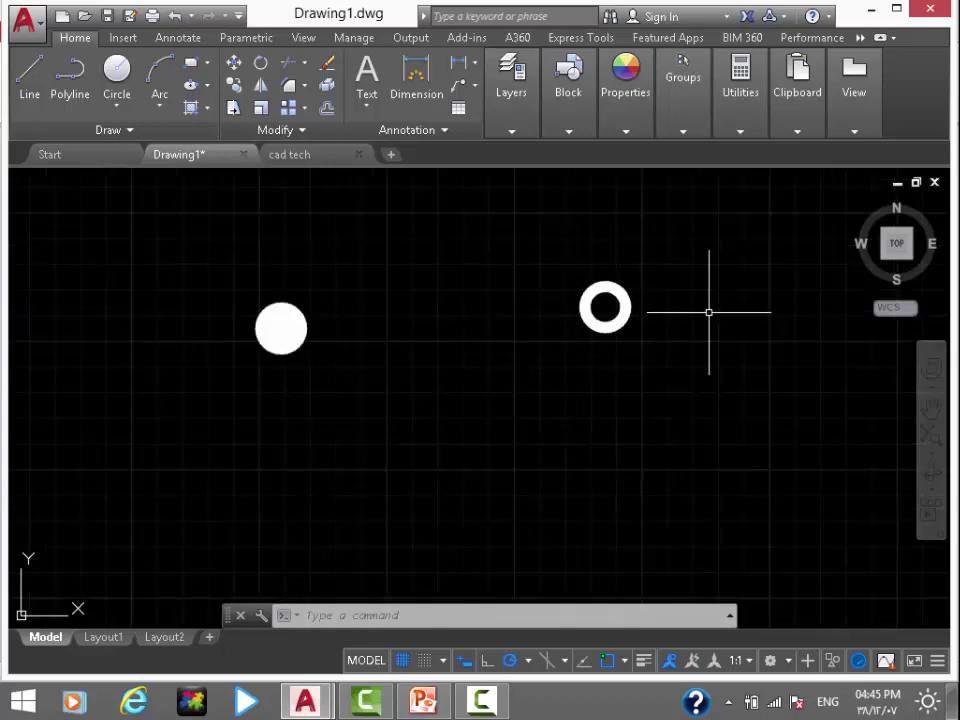
scroll(660, 324, down, 3)
scroll(622, 334, up, 2)
drag(622, 334, 456, 321)
key(Escape)
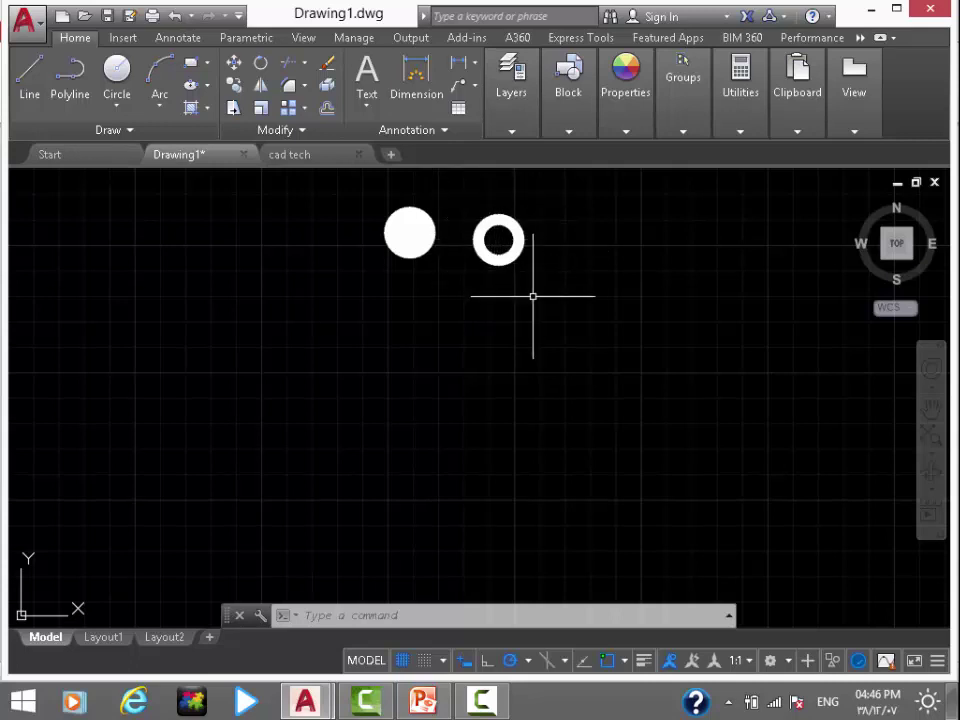
Draw a three-point arc from start, middle and end points below the donuts
middle_drag(516, 294, 362, 302)
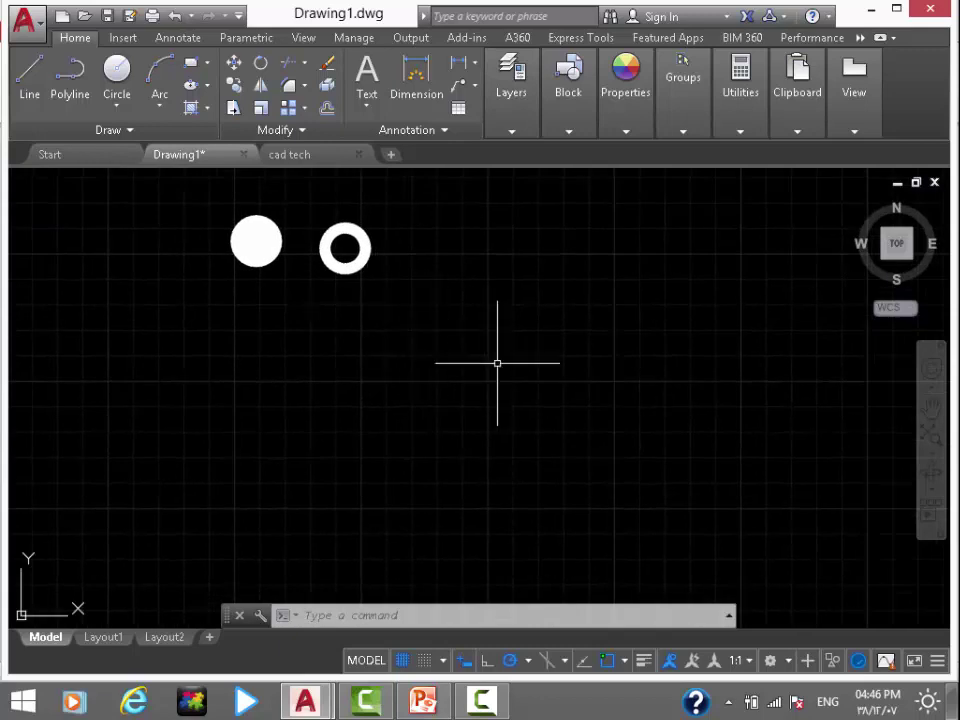
text(a)
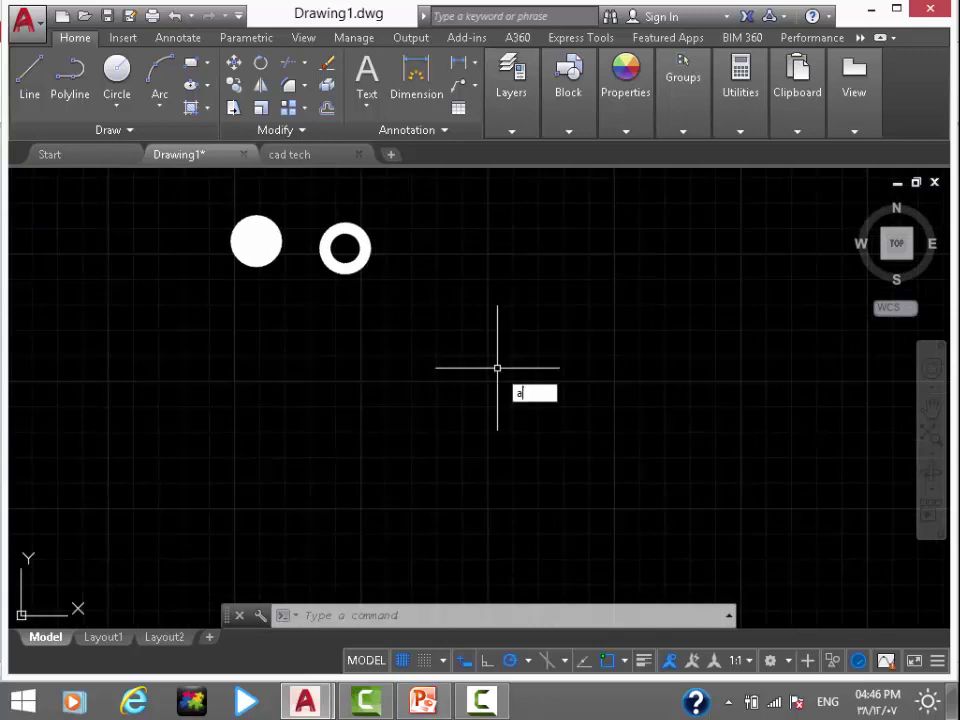
key(Return)
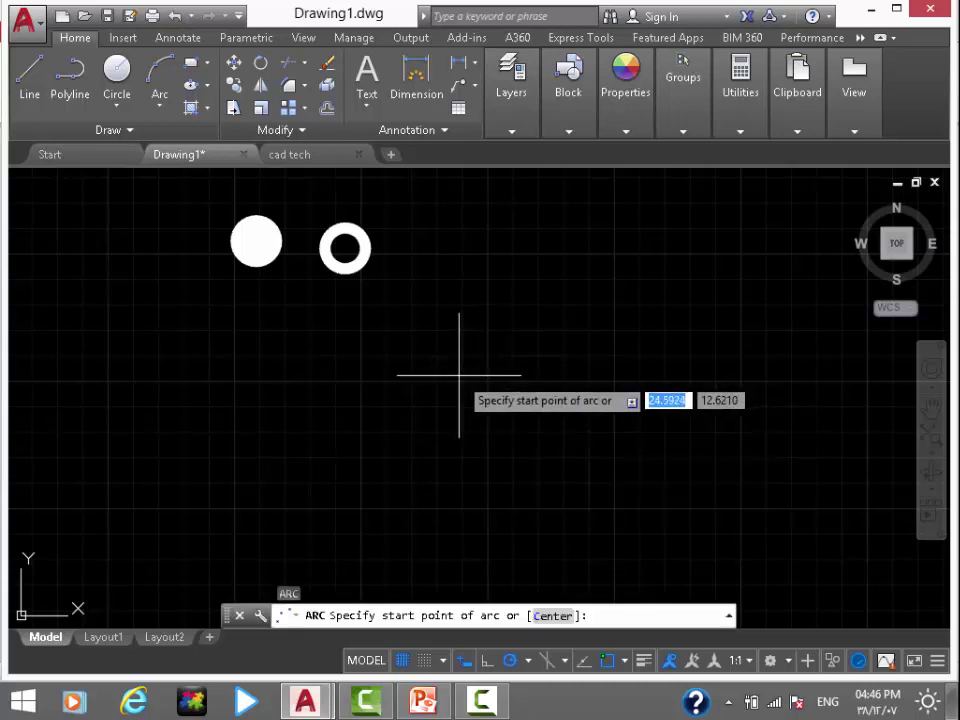
click(390, 373)
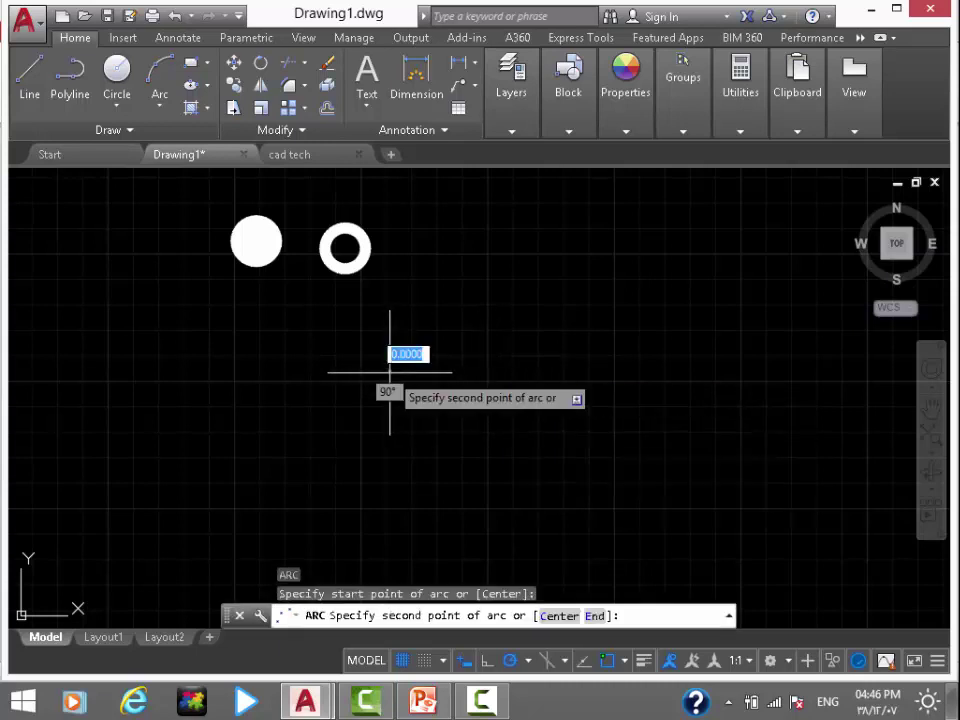
click(482, 339)
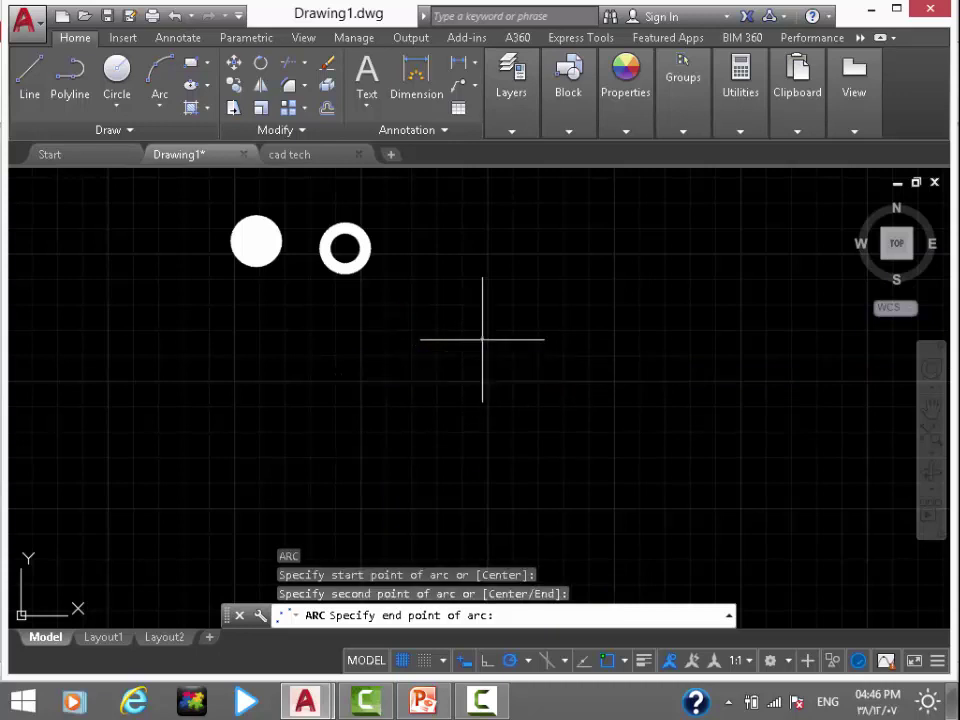
click(577, 373)
middle_drag(489, 420, 484, 318)
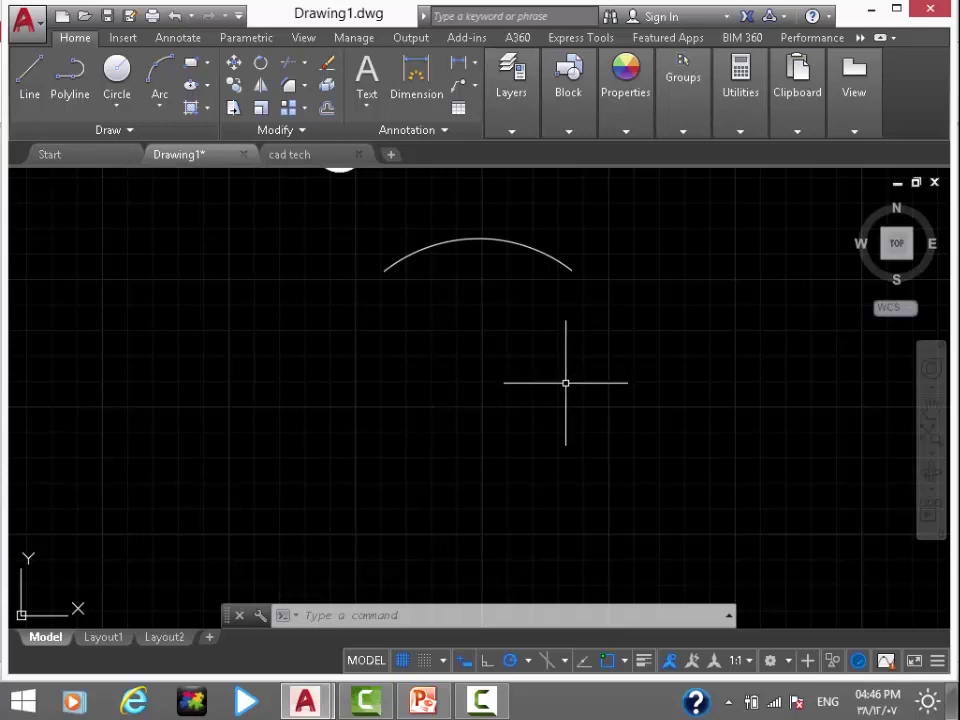
Draw a 4-unit horizontal construction line and a 1-unit vertical line from its midpoint
key(l)
key(Return)
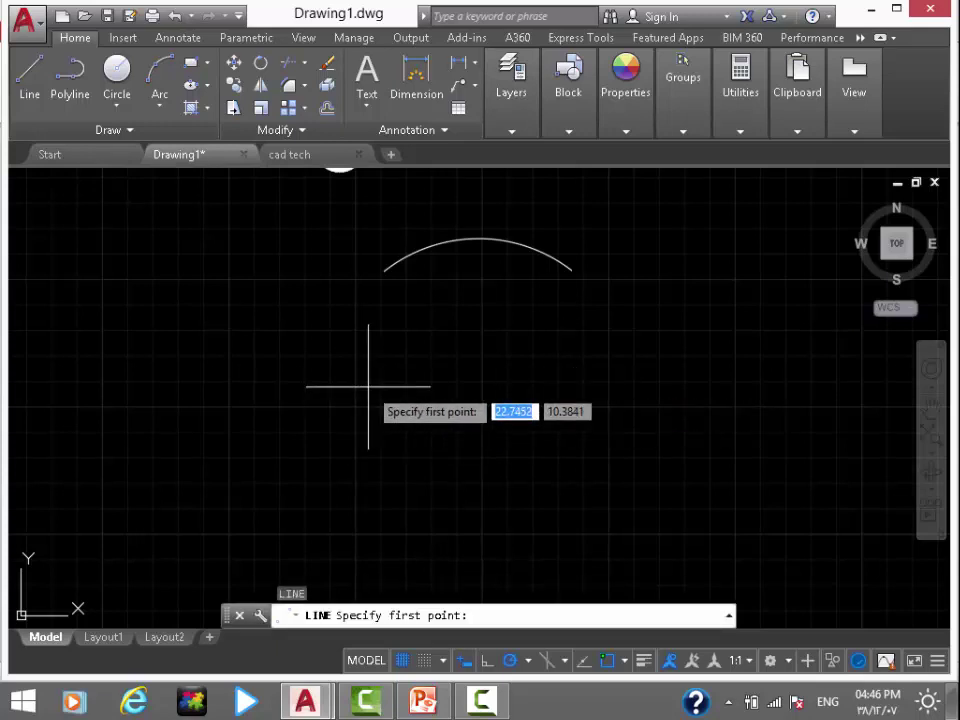
click(368, 387)
text(4)
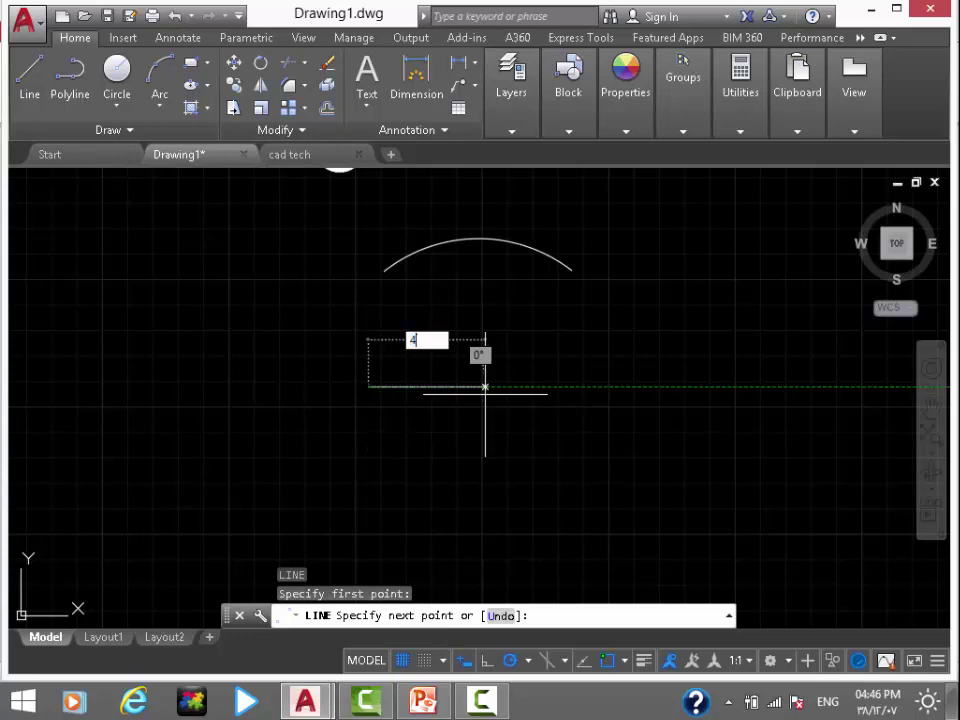
key(Return)
key(Escape)
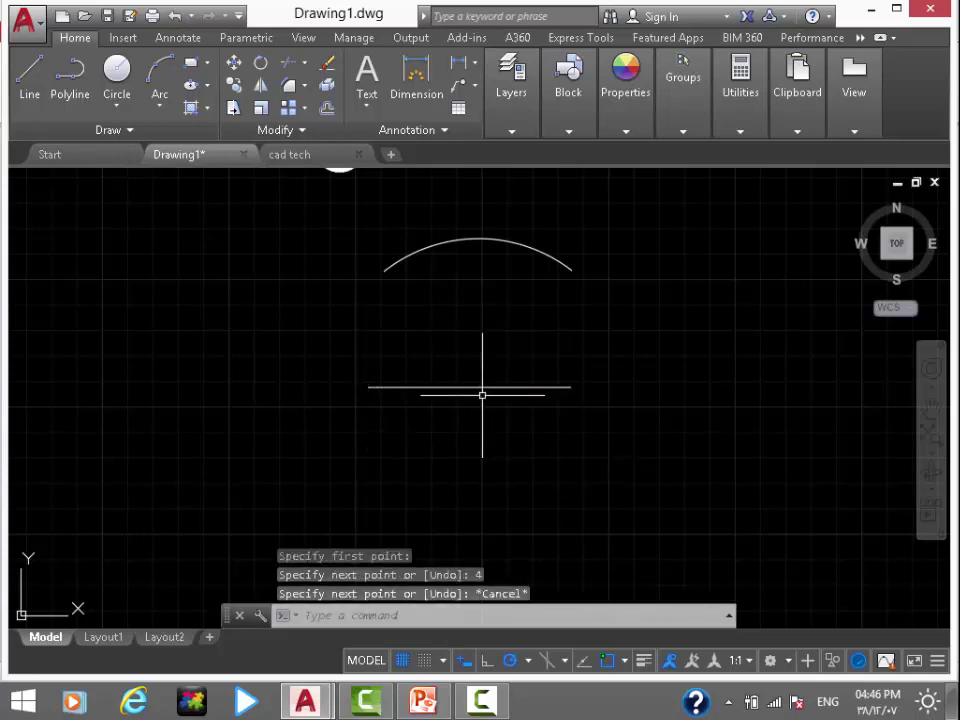
key(l)
key(Return)
click(469, 387)
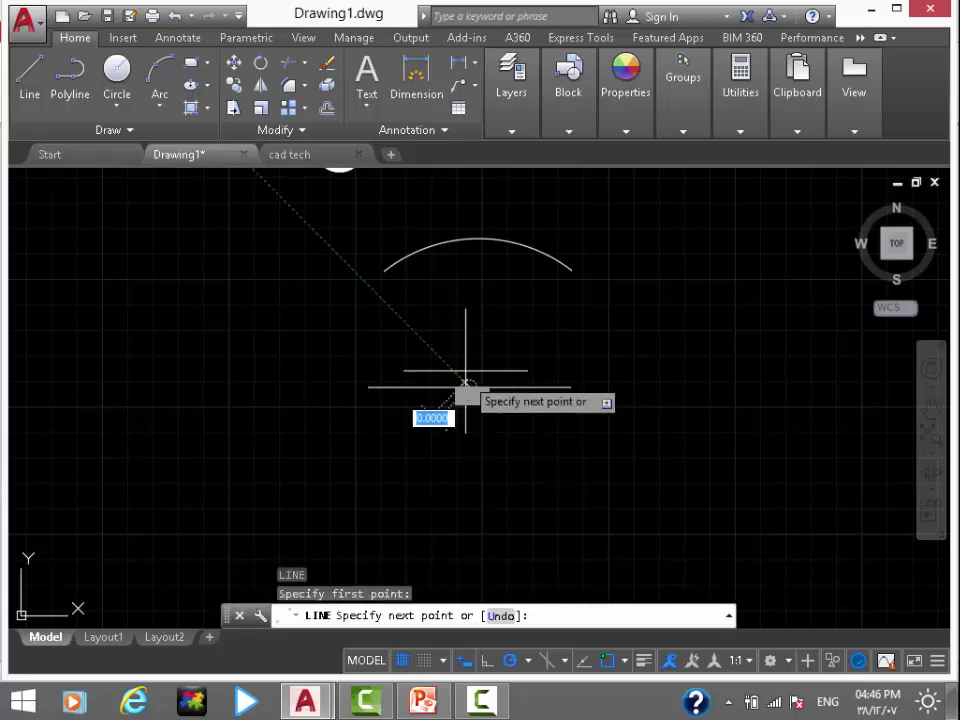
text(1)
key(Return)
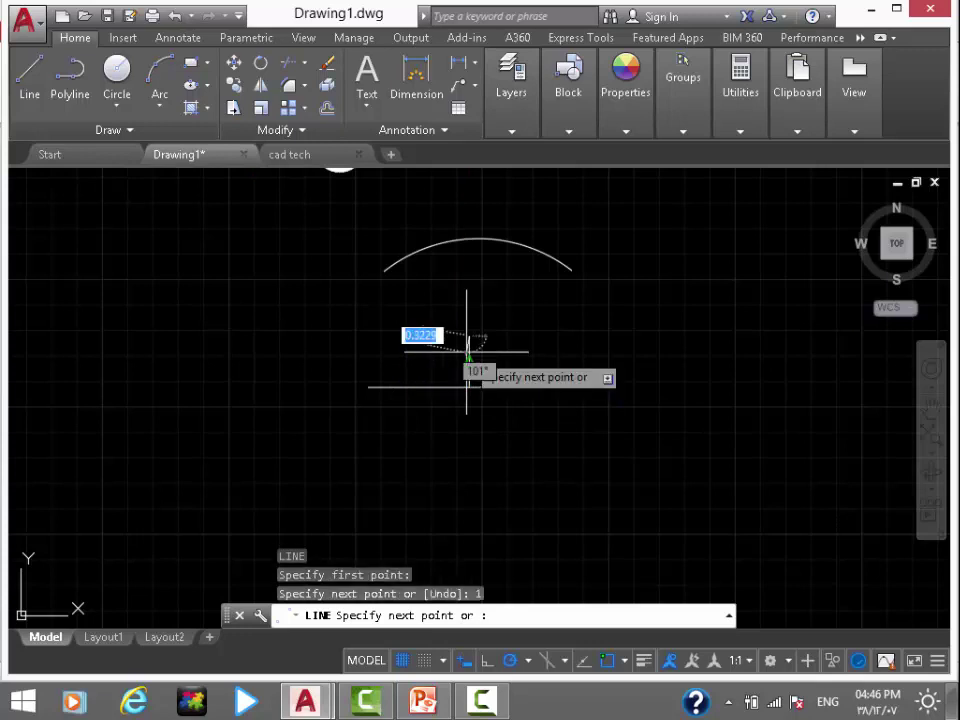
key(Escape)
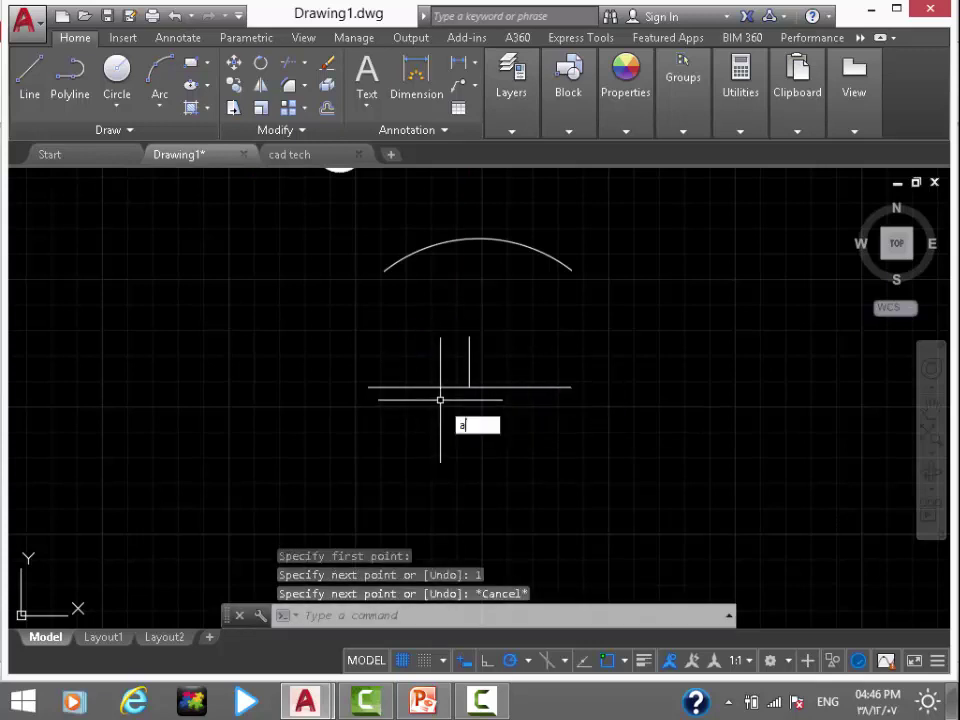
Draw an arc through the line ends and vertical top, then erase both construction lines
key(Return)
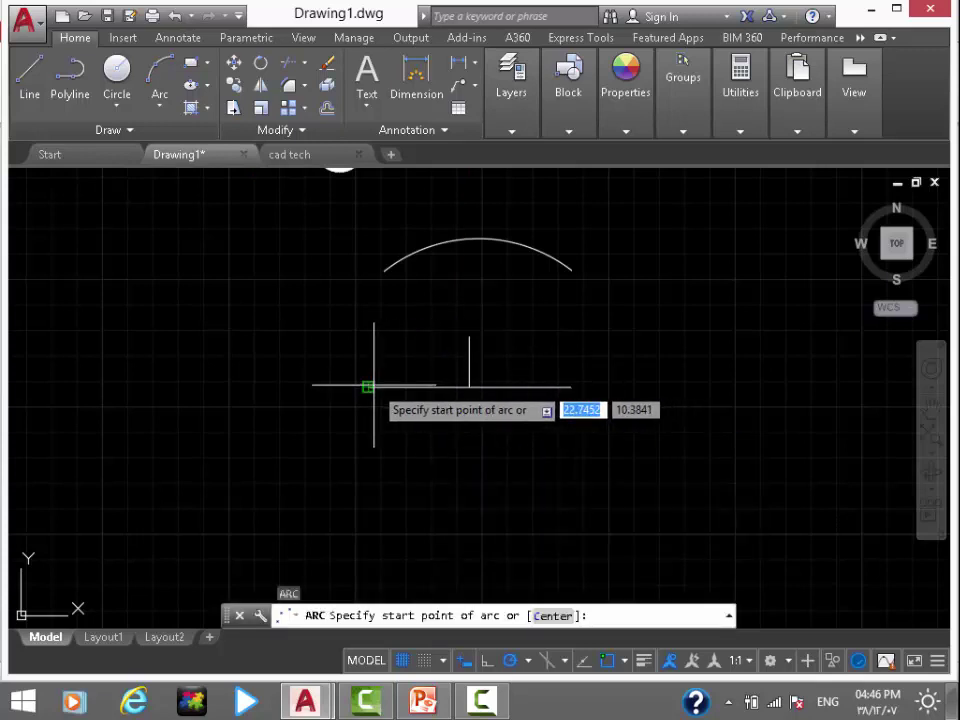
click(367, 386)
click(467, 336)
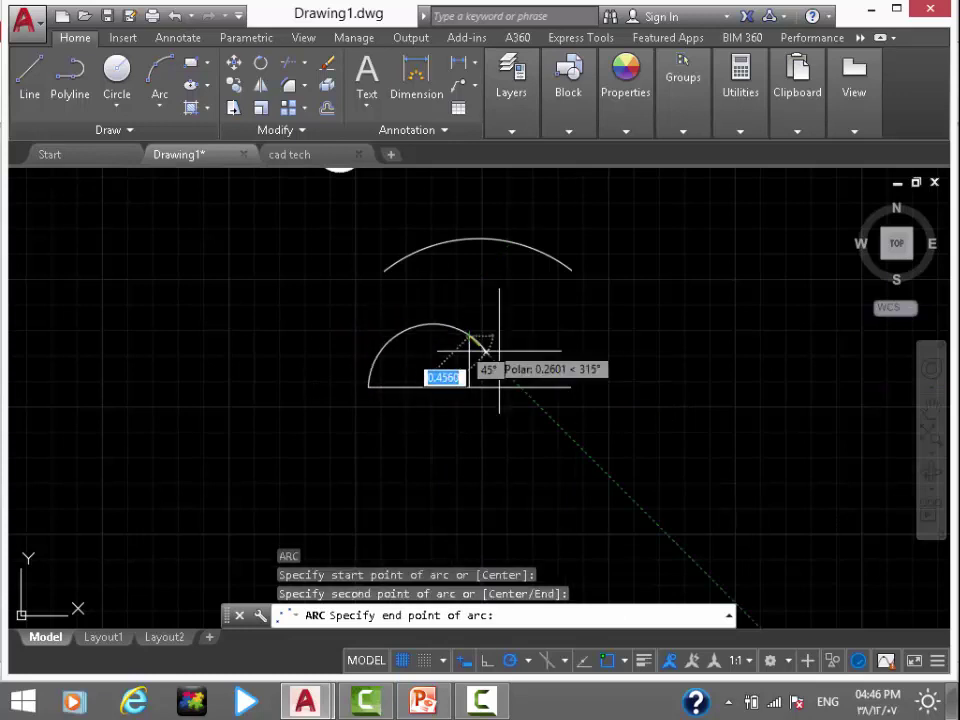
click(570, 386)
key(Escape)
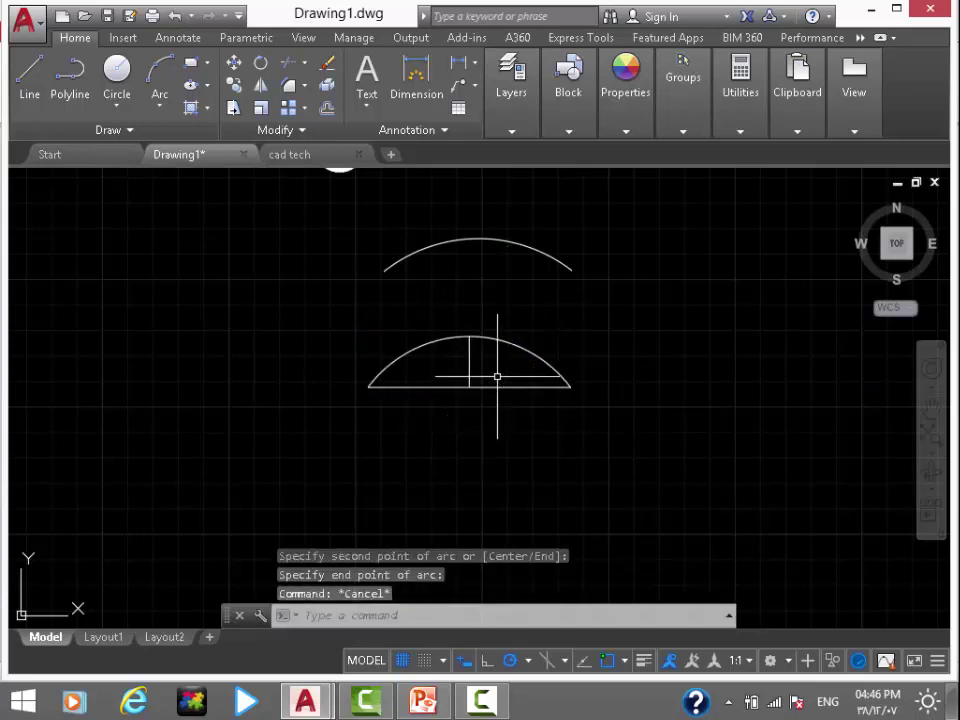
click(497, 377)
click(430, 411)
key(Delete)
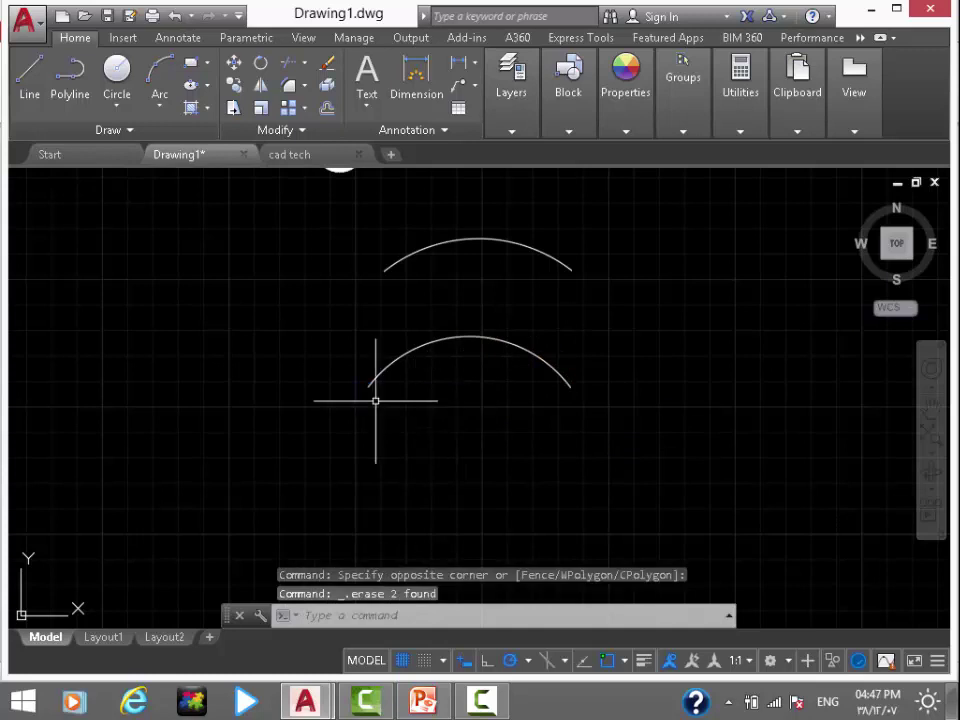
click(160, 106)
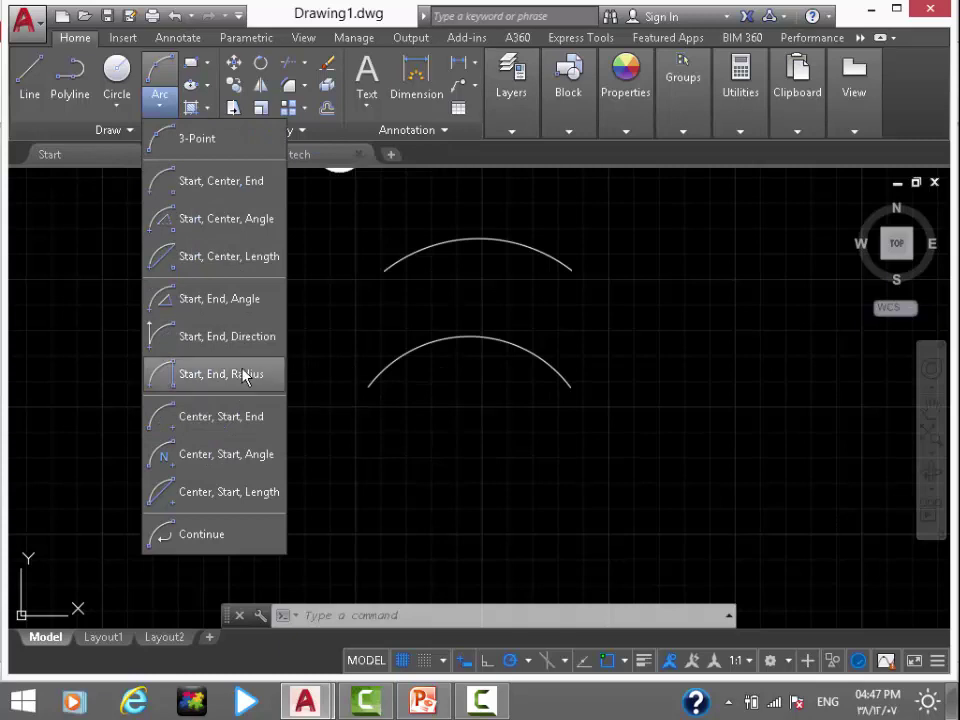
Draw a downward-bowing arc beneath the others from start, end and tangent direction
click(200, 343)
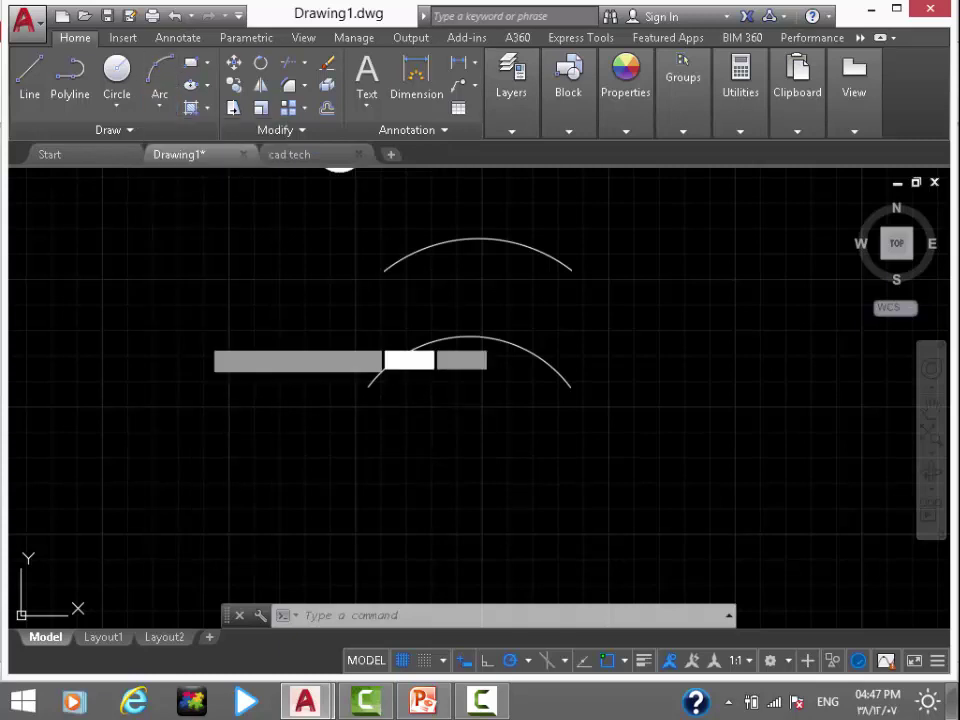
click(398, 489)
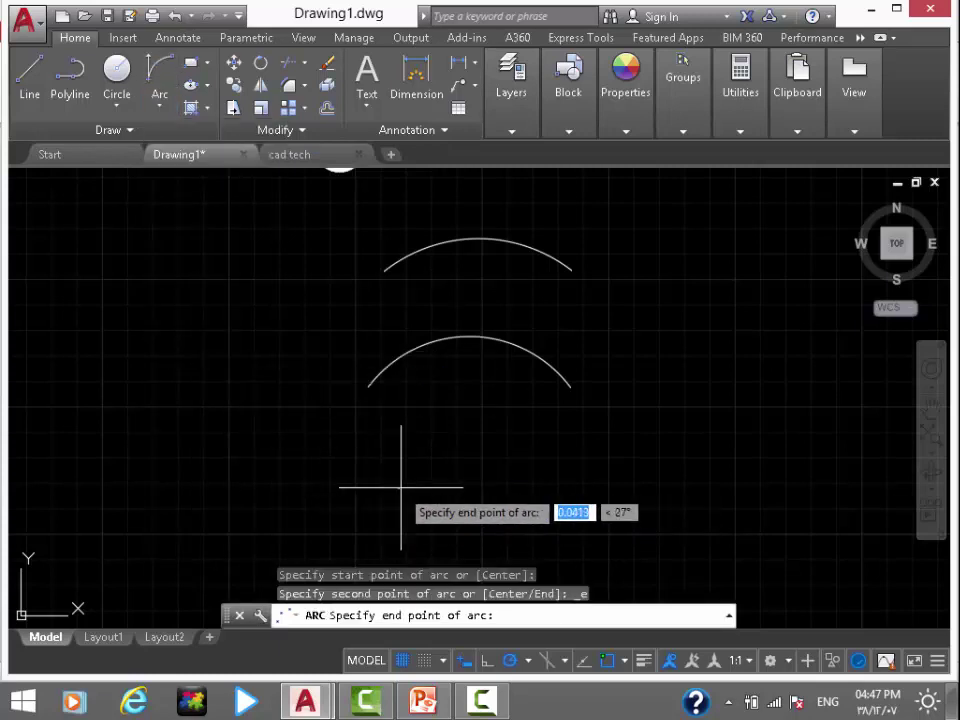
click(585, 490)
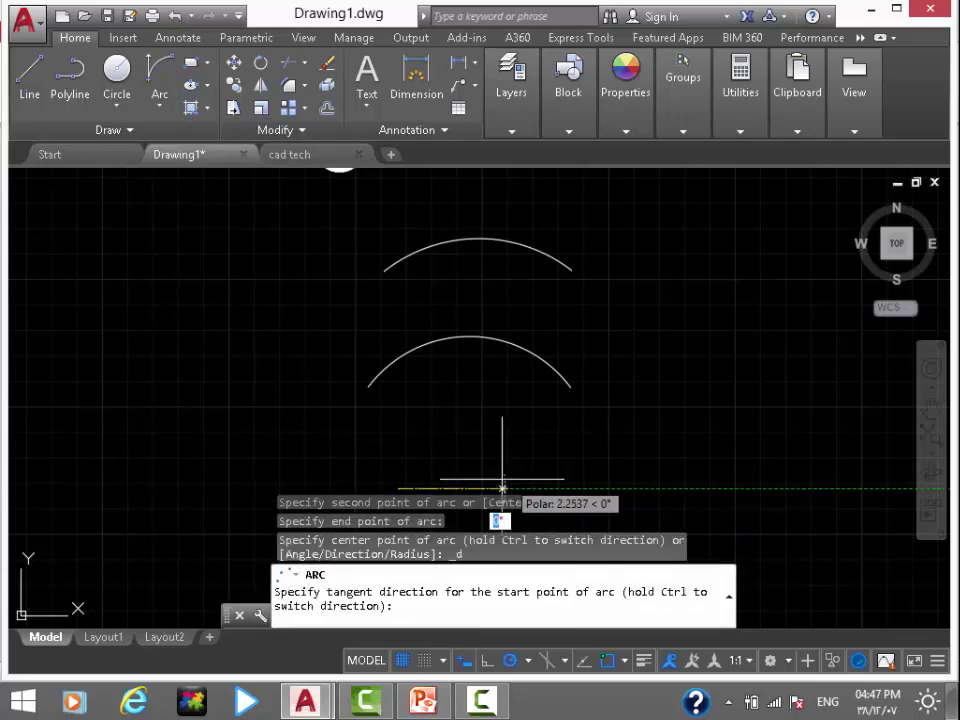
middle_drag(505, 488, 509, 375)
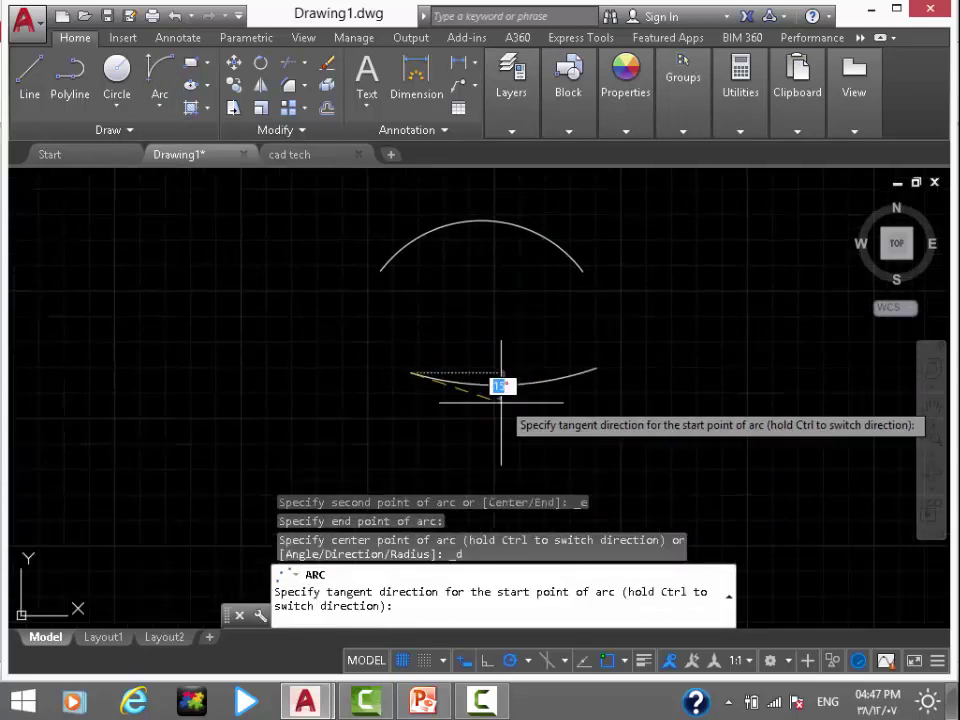
click(503, 386)
scroll(481, 430, down, 3)
middle_drag(457, 347, 453, 410)
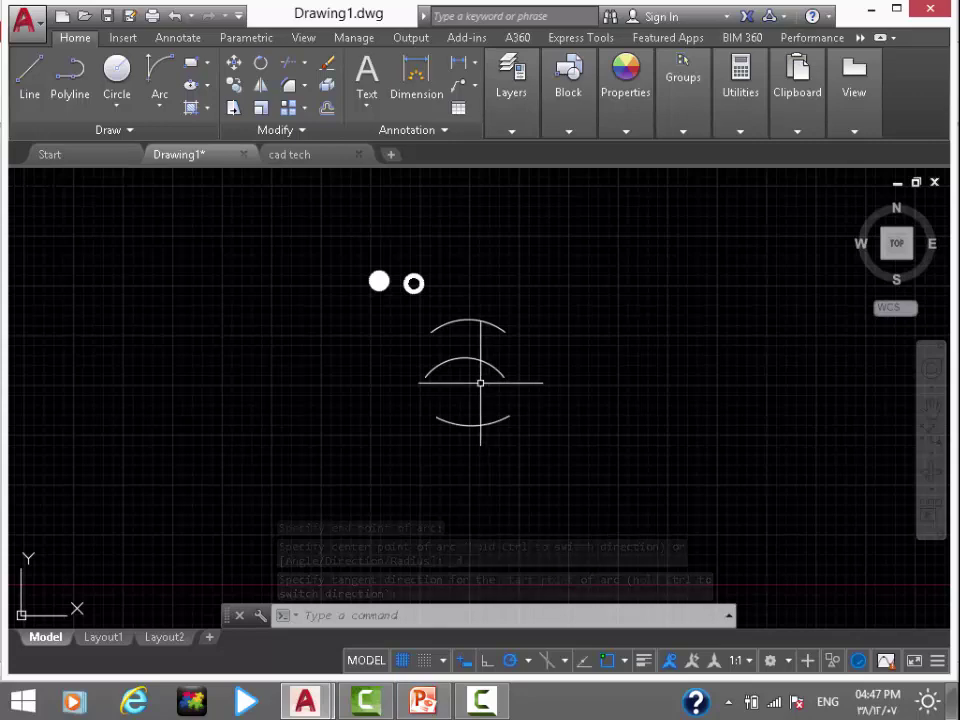
mouse_move(481, 378)
middle_down()
mouse_move(349, 376)
mouse_move(343, 356)
middle_up()
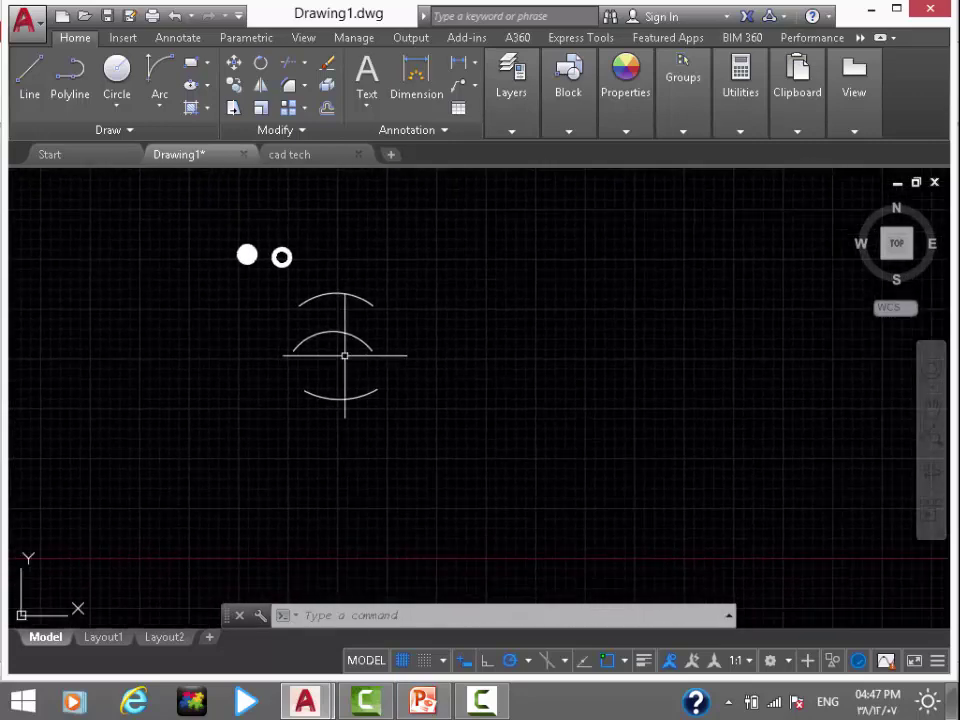
middle_drag(472, 394, 412, 389)
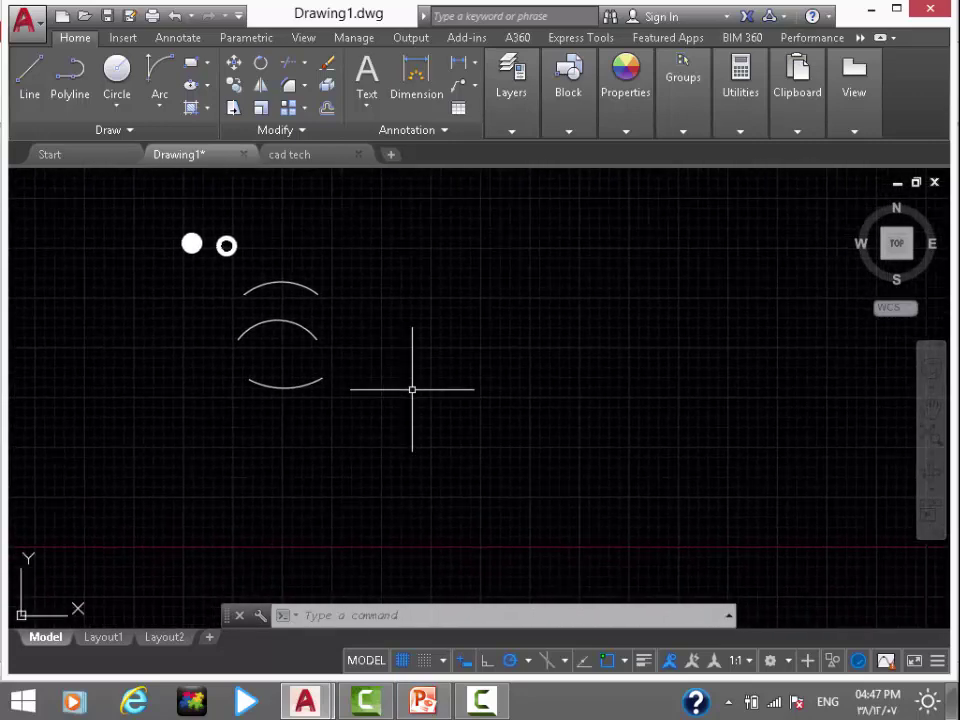
Draw a horizontal line and a three-point arc bump from its right end
text(l)
key(Return)
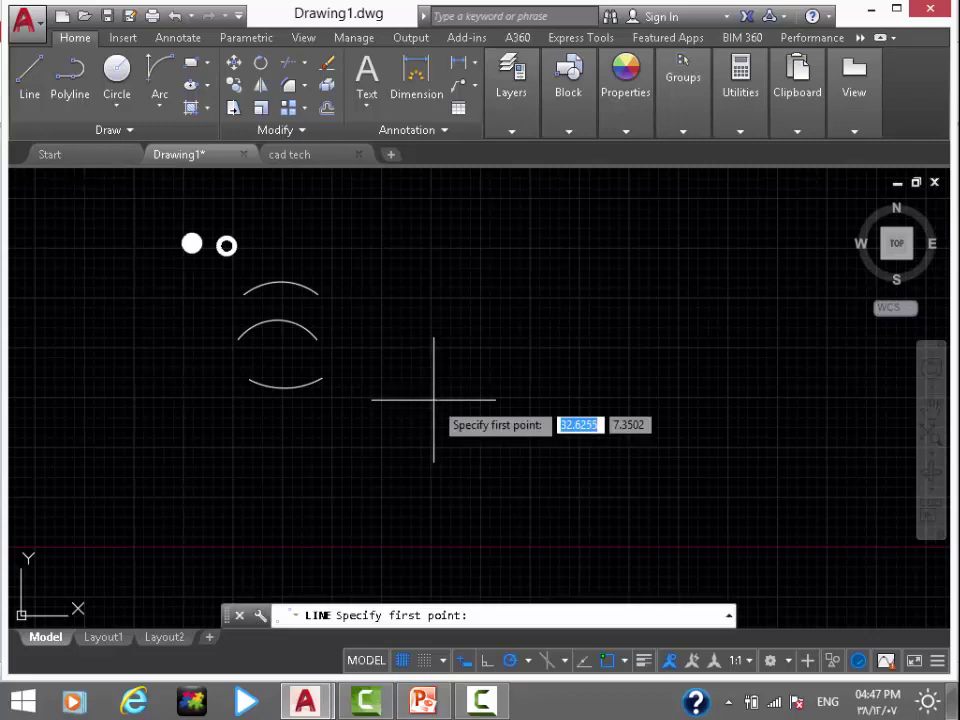
click(393, 286)
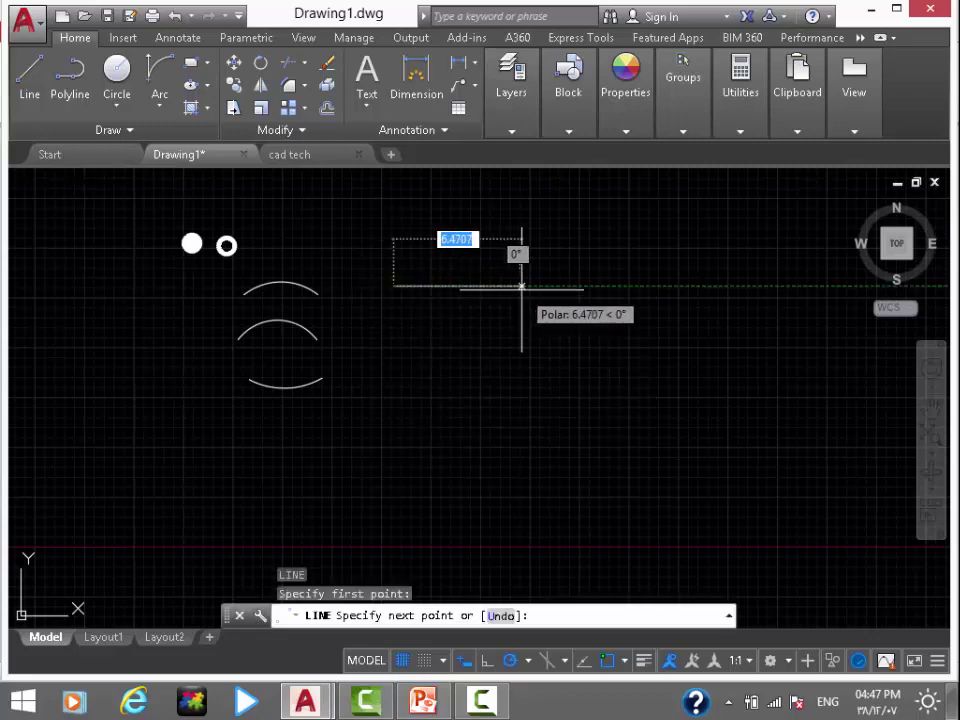
click(520, 286)
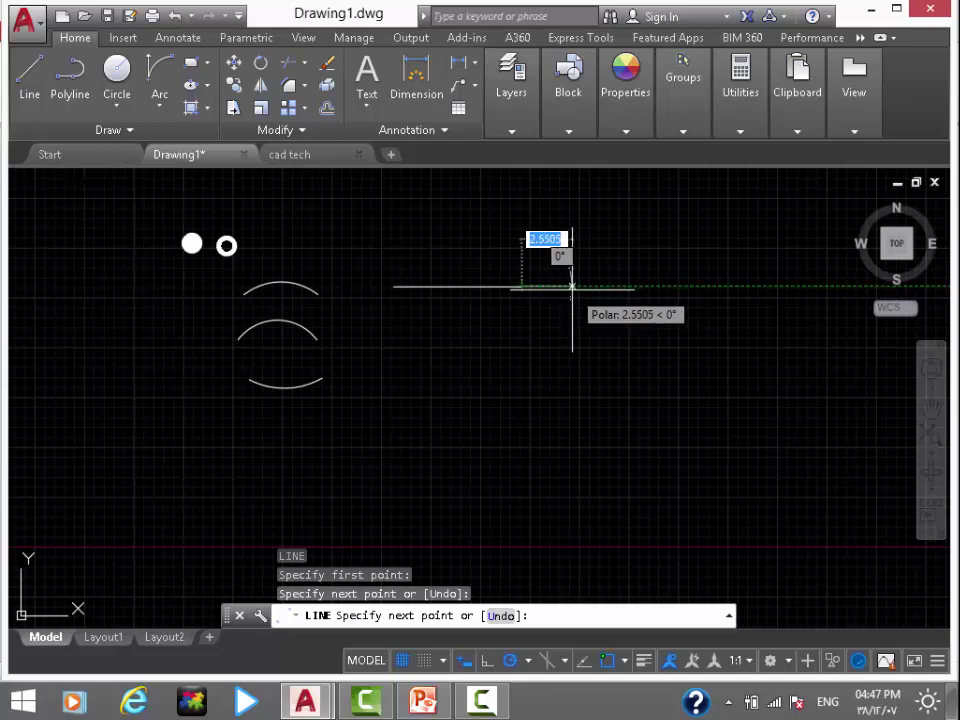
key(Escape)
key(Return)
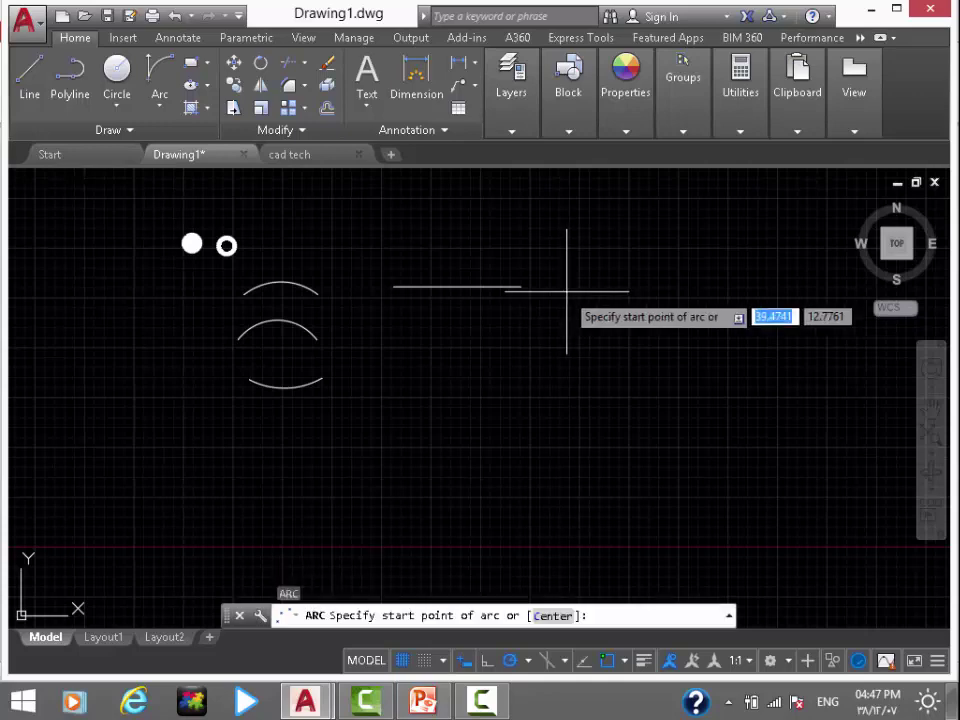
click(521, 287)
click(592, 252)
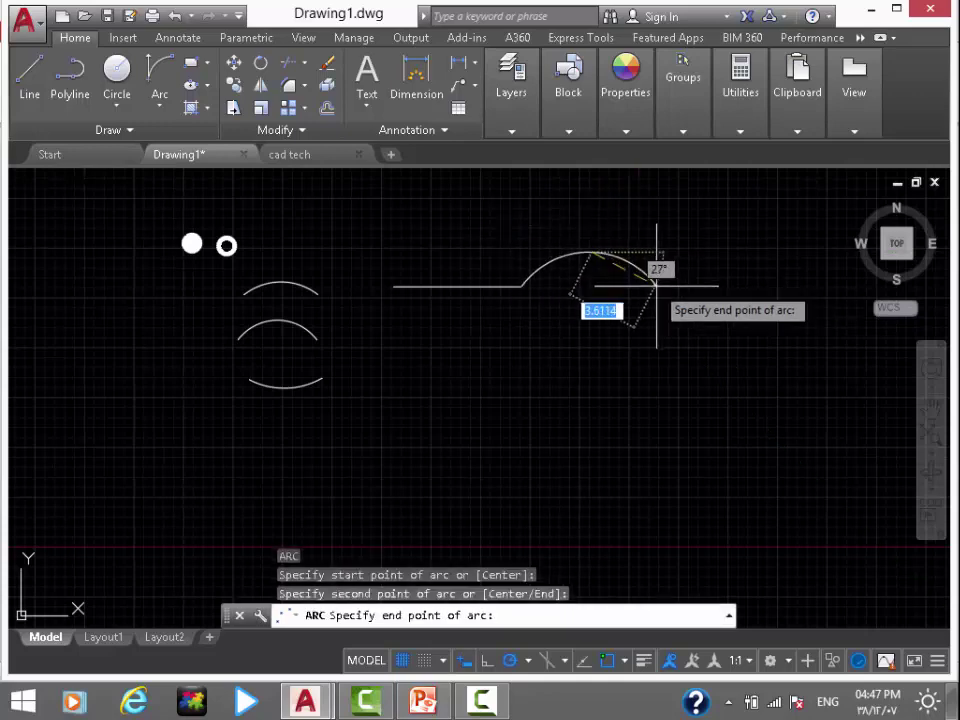
click(658, 287)
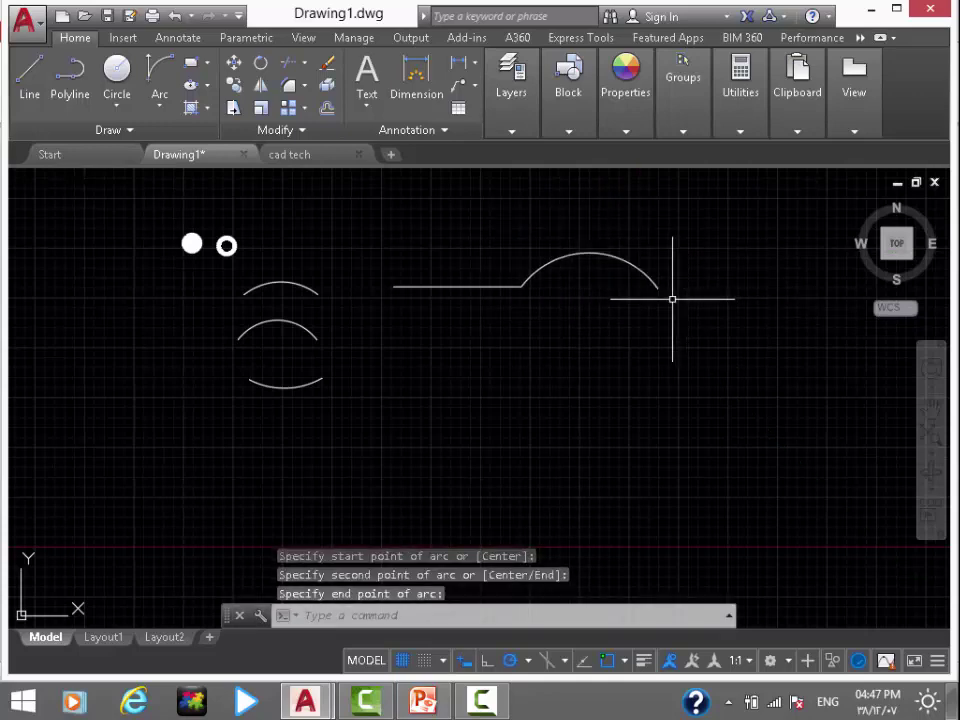
Add a vertical drop from the arc's end and a short line back left
text(l)
key(Return)
click(658, 287)
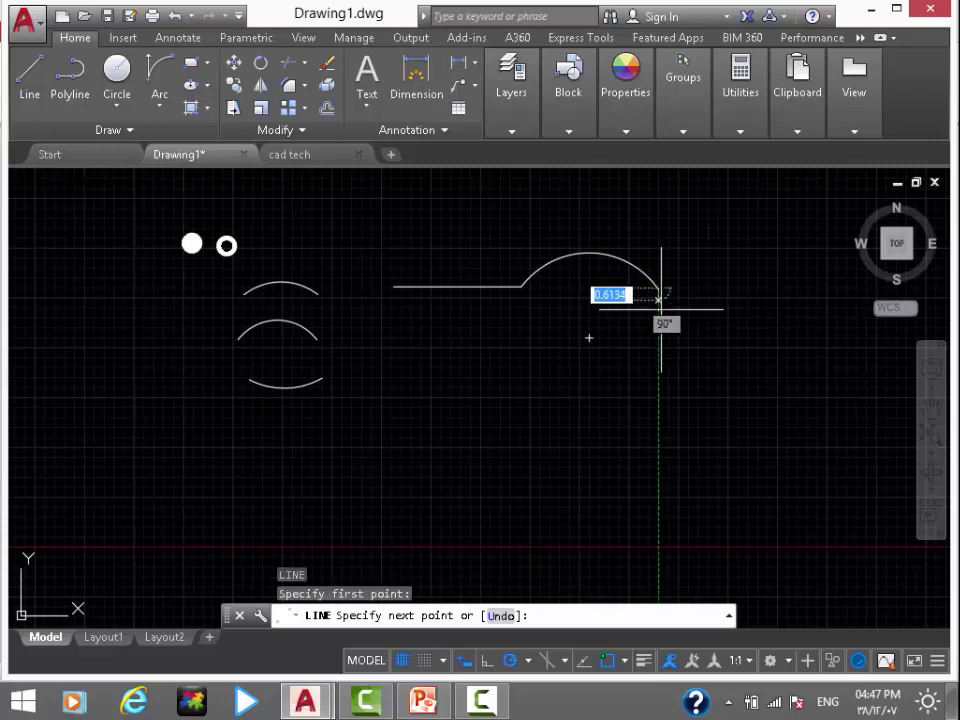
click(658, 403)
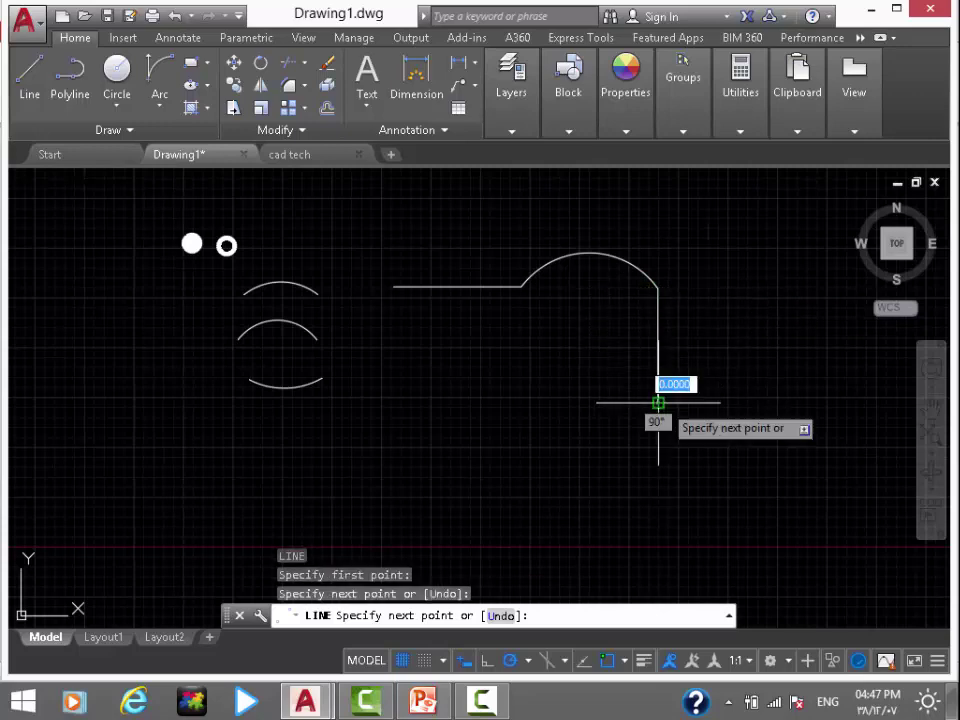
click(604, 403)
key(Escape)
middle_drag(604, 403, 517, 393)
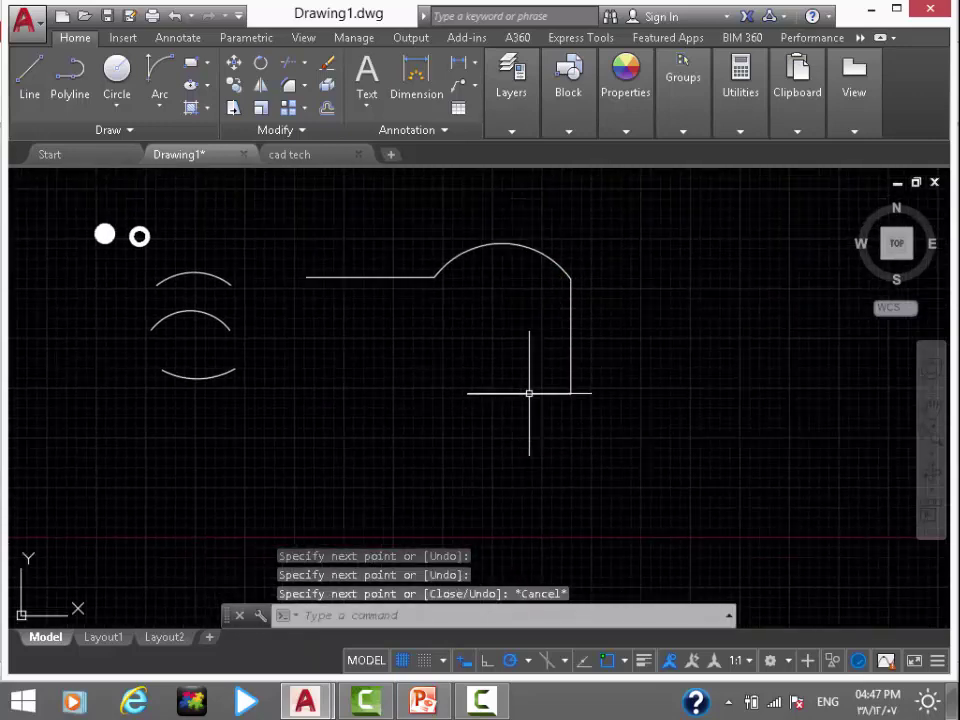
middle_drag(448, 351, 416, 356)
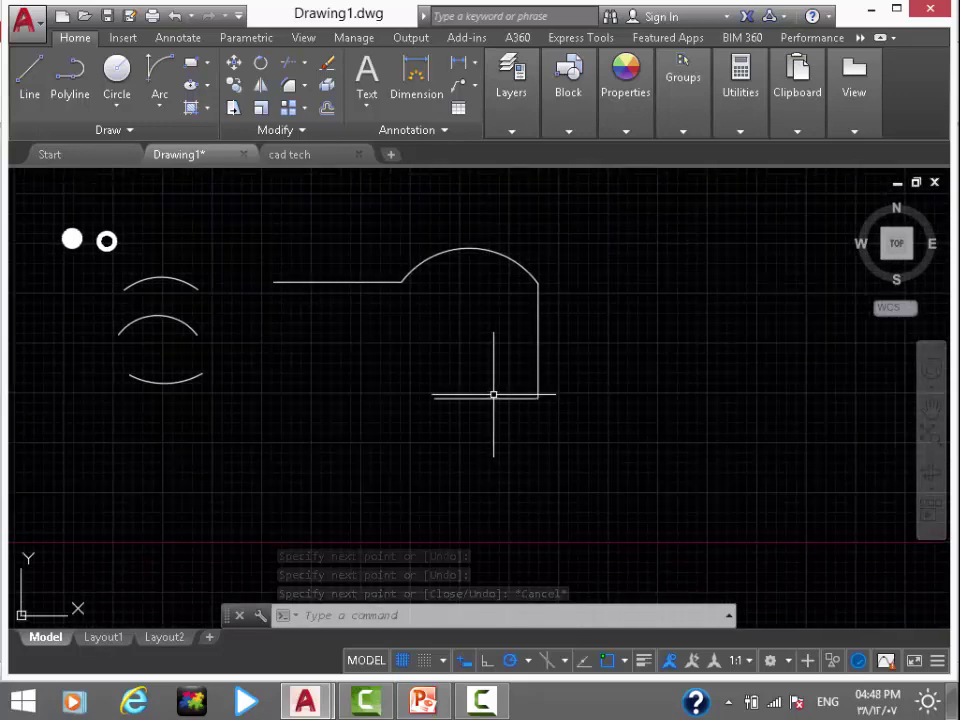
middle_drag(582, 391, 481, 371)
text(P)
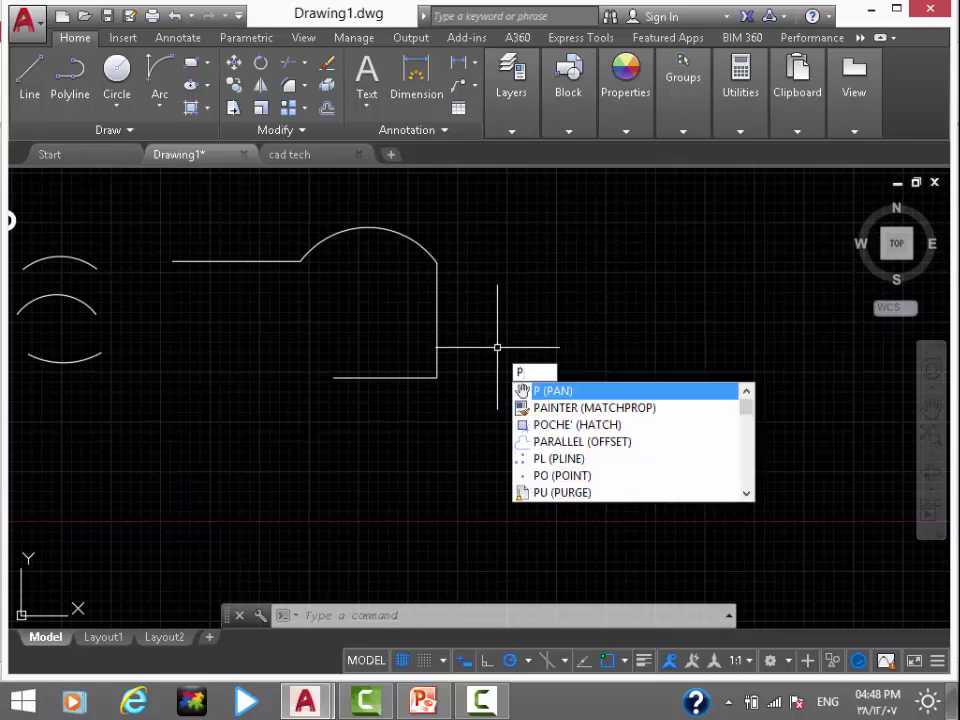
Draw a polyline with a flat top, an arc right end, closed back to its start
text(L)
key(Return)
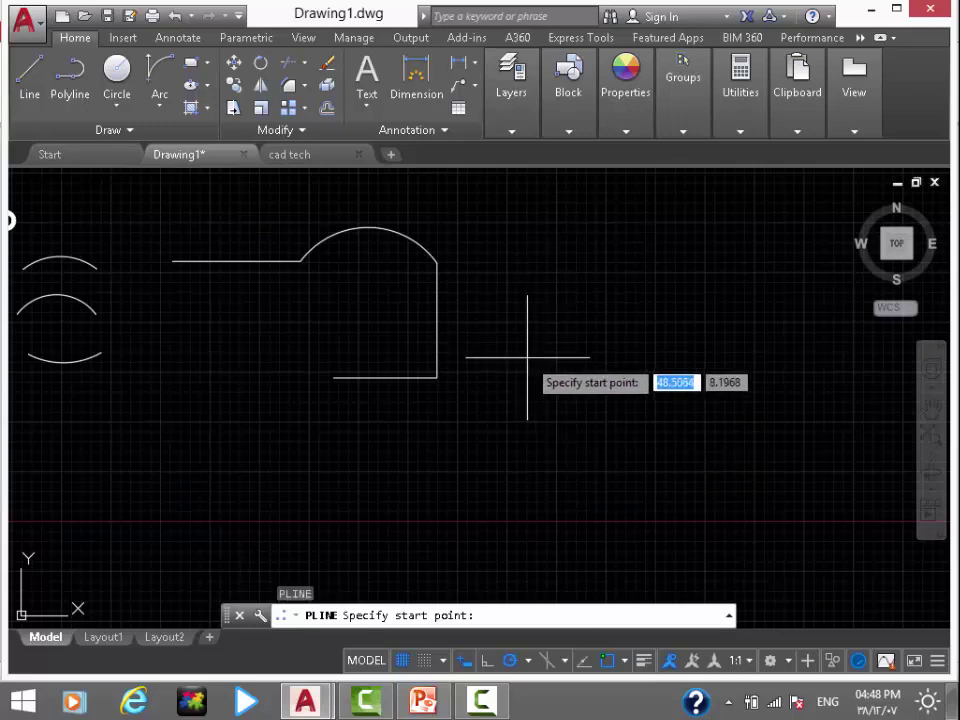
middle_drag(525, 362, 229, 400)
click(332, 300)
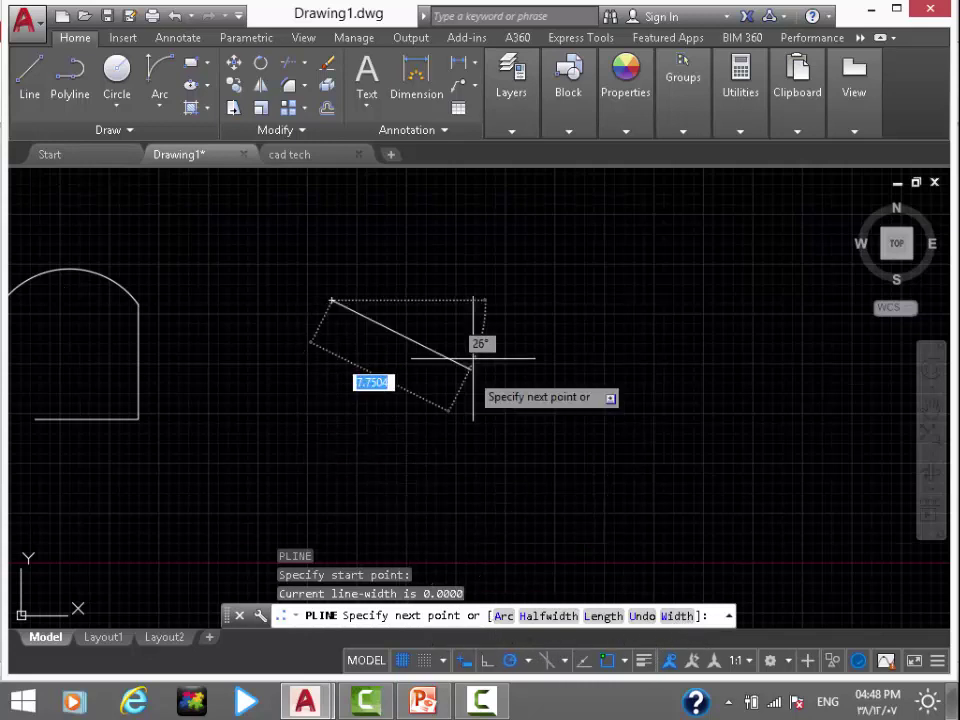
click(503, 299)
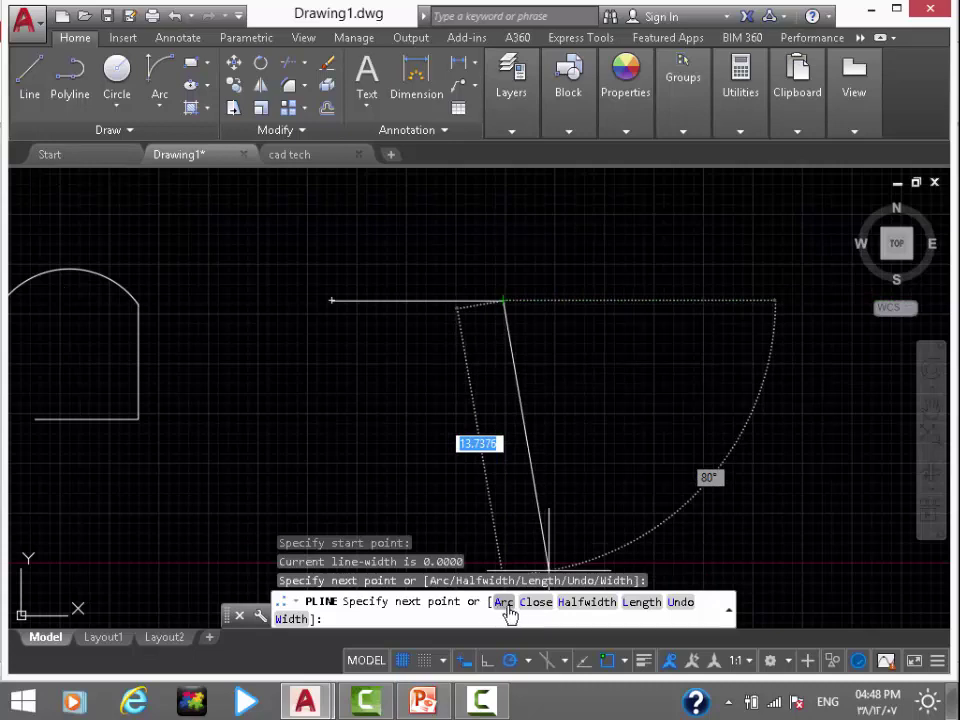
text(a)
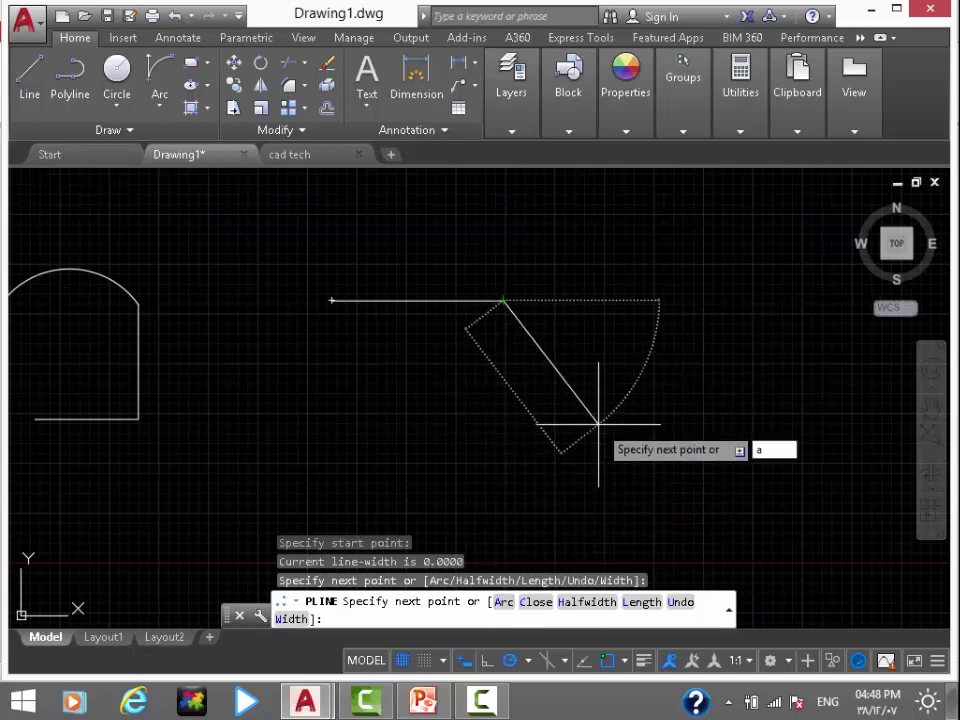
key(Return)
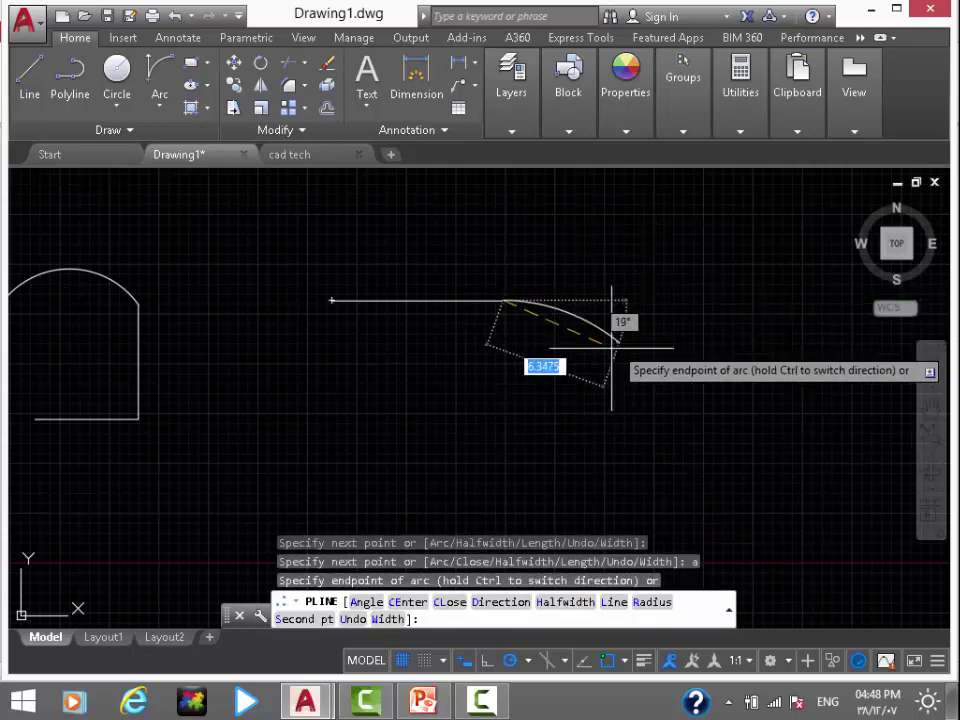
click(503, 420)
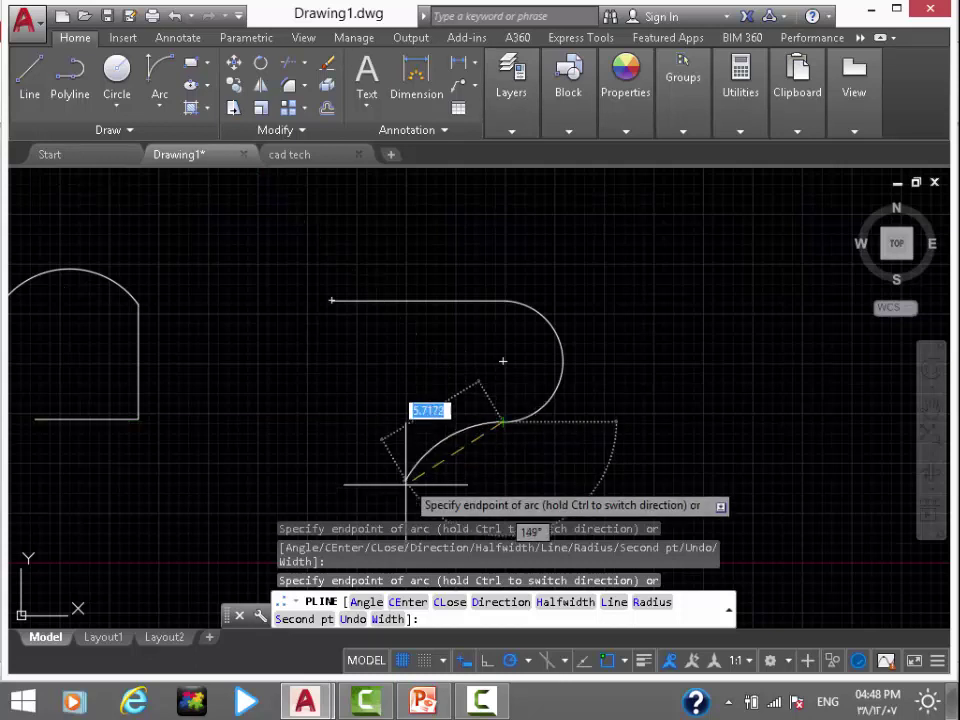
click(611, 609)
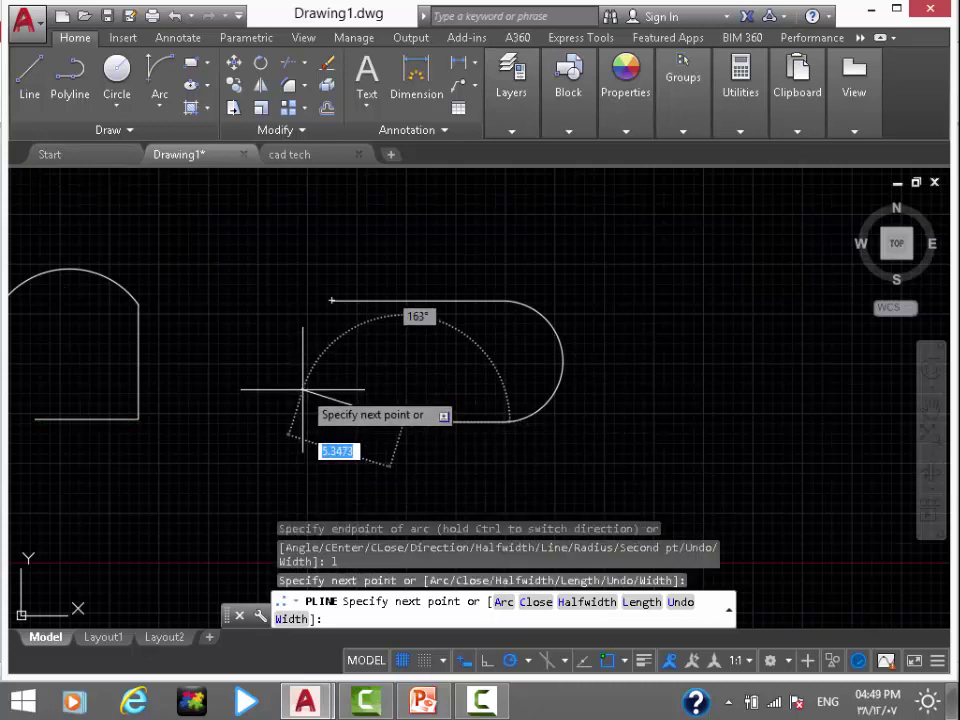
text(c)
key(Return)
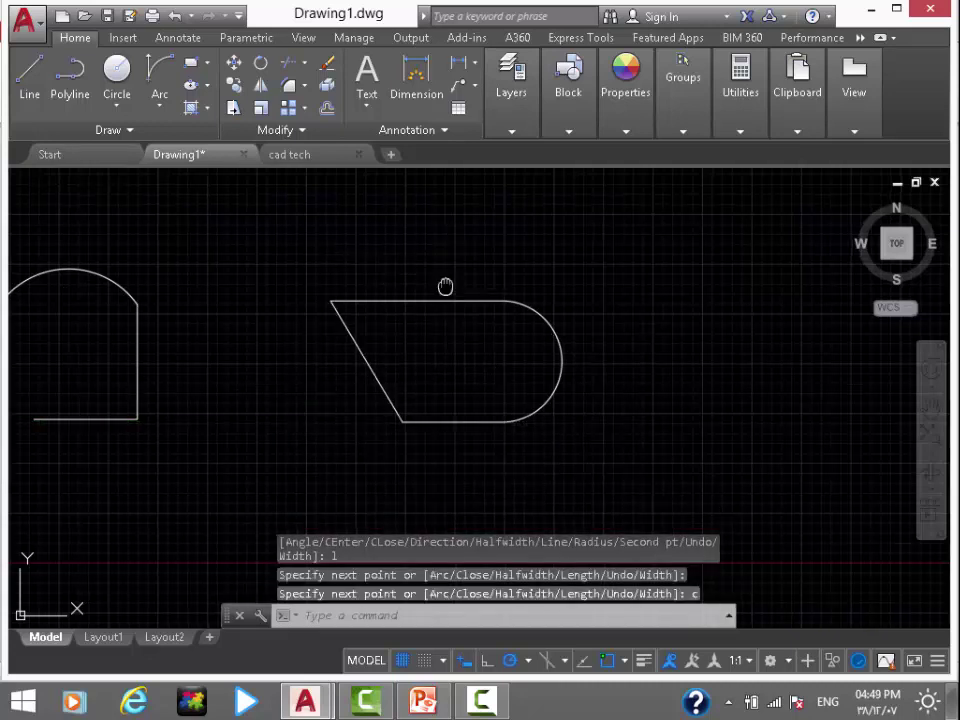
Select the hooked path's line, arc and vertical pieces, then clear the selection
scroll(467, 296, down, 4)
middle_drag(497, 296, 502, 298)
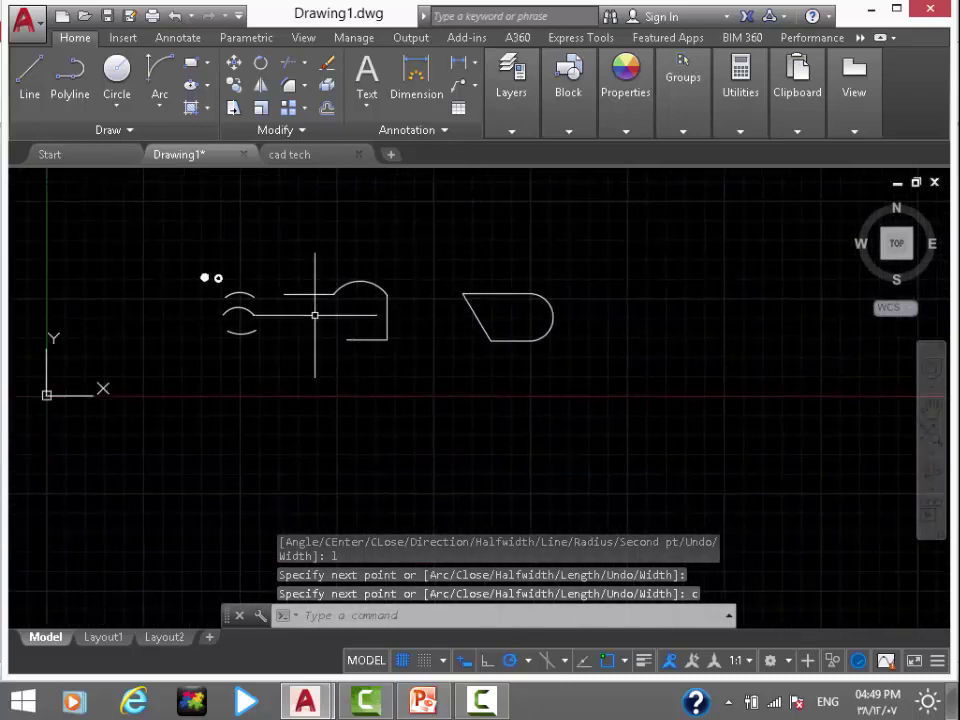
drag(318, 305, 283, 280)
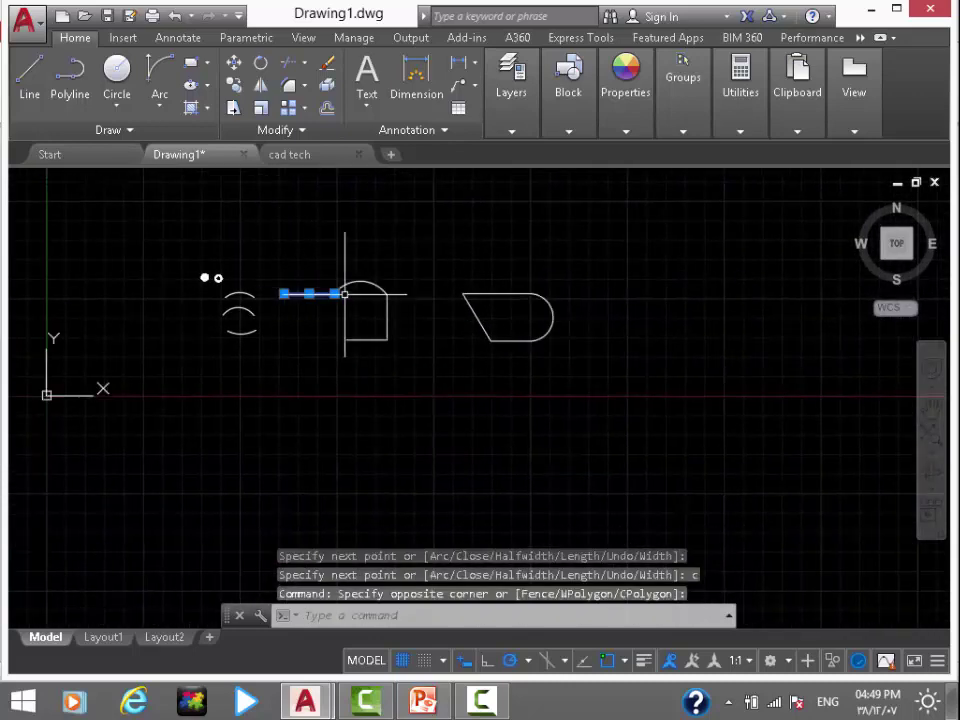
click(398, 287)
click(354, 268)
click(377, 330)
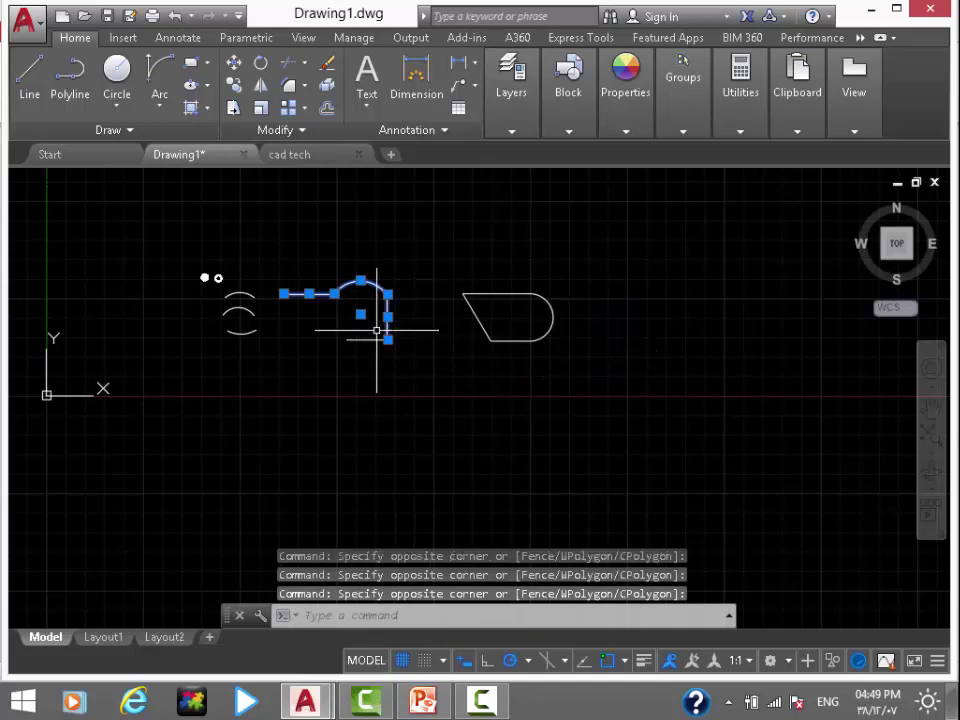
click(363, 337)
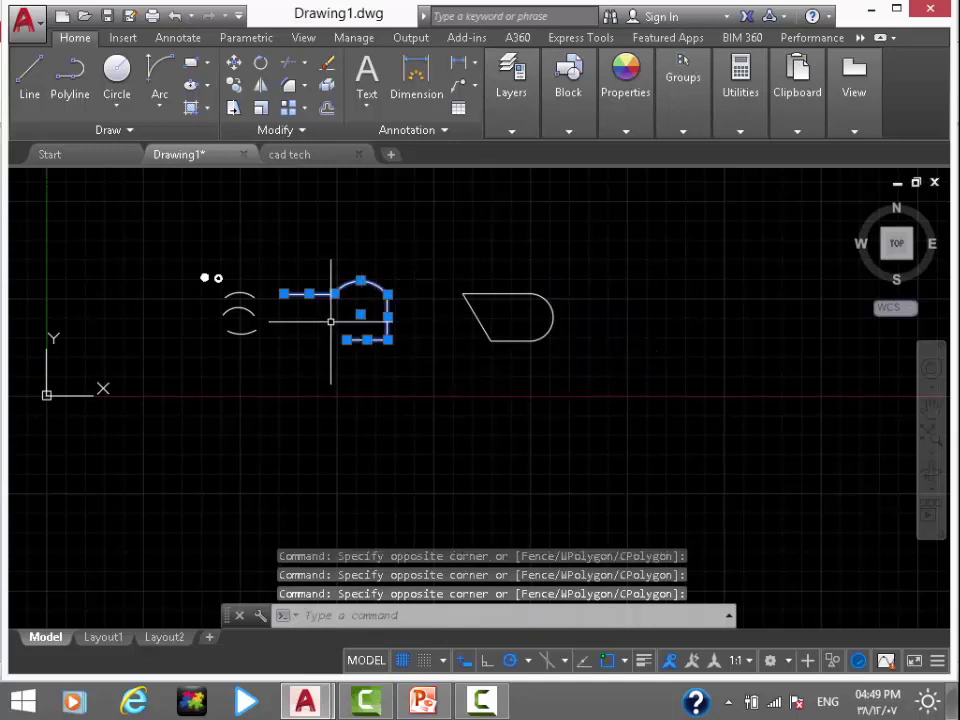
key(Escape)
Explode the closed rounded polyline into separate pieces
click(493, 326)
click(430, 350)
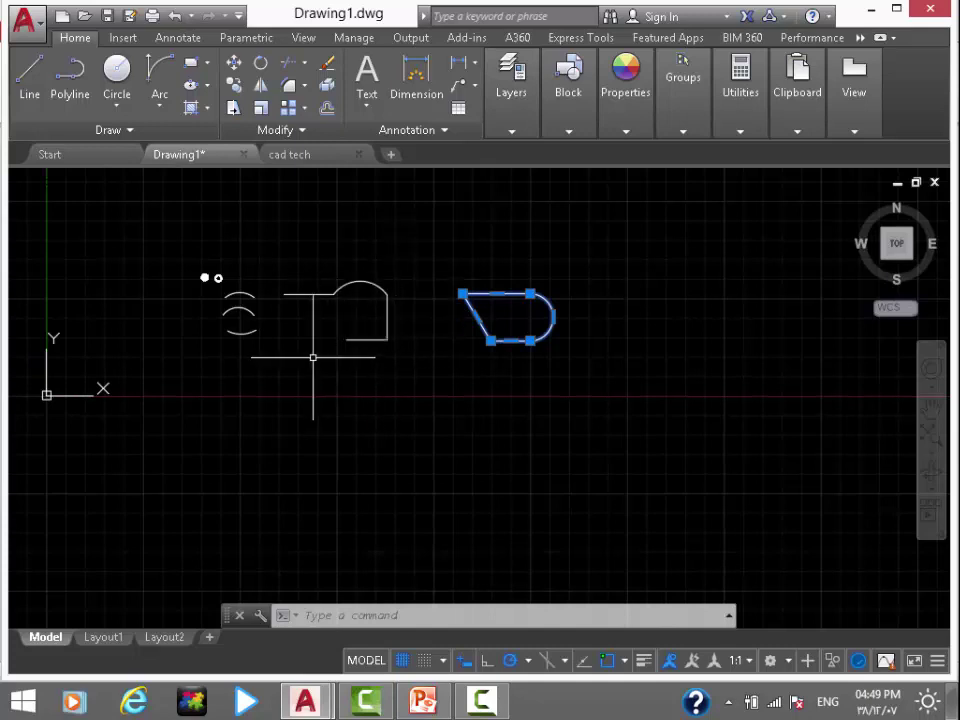
middle_drag(331, 358, 366, 364)
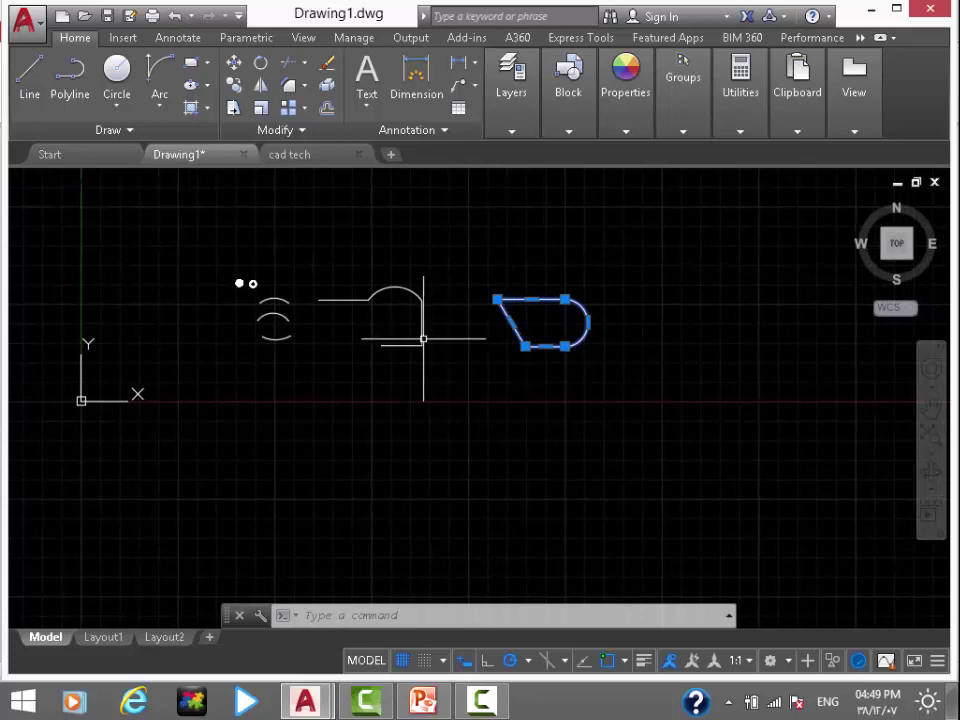
middle_drag(383, 342, 368, 345)
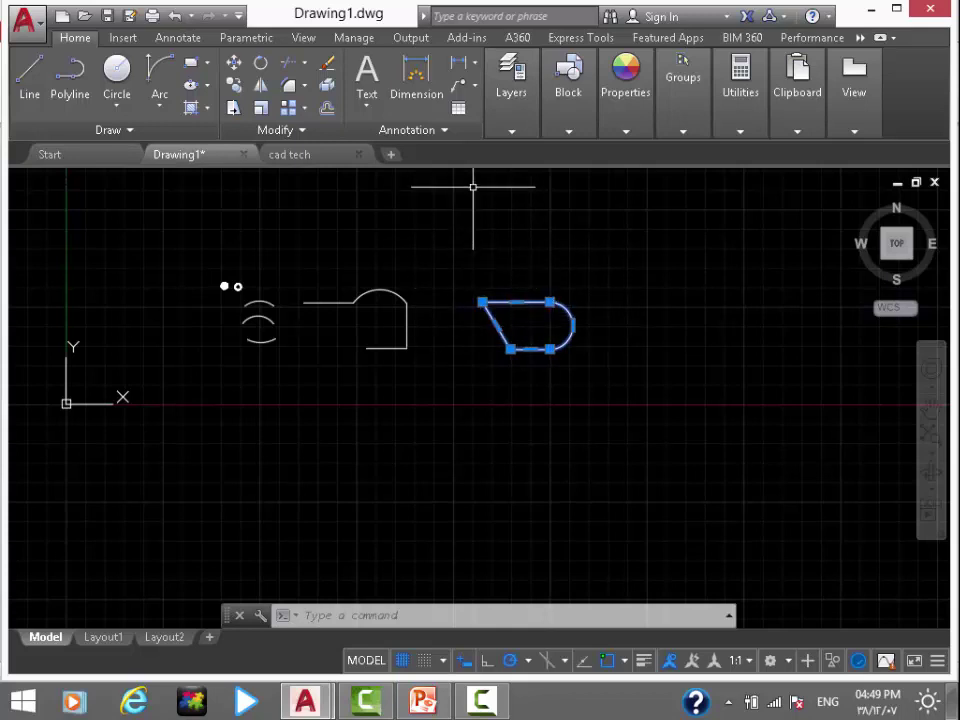
text(X)
key(Return)
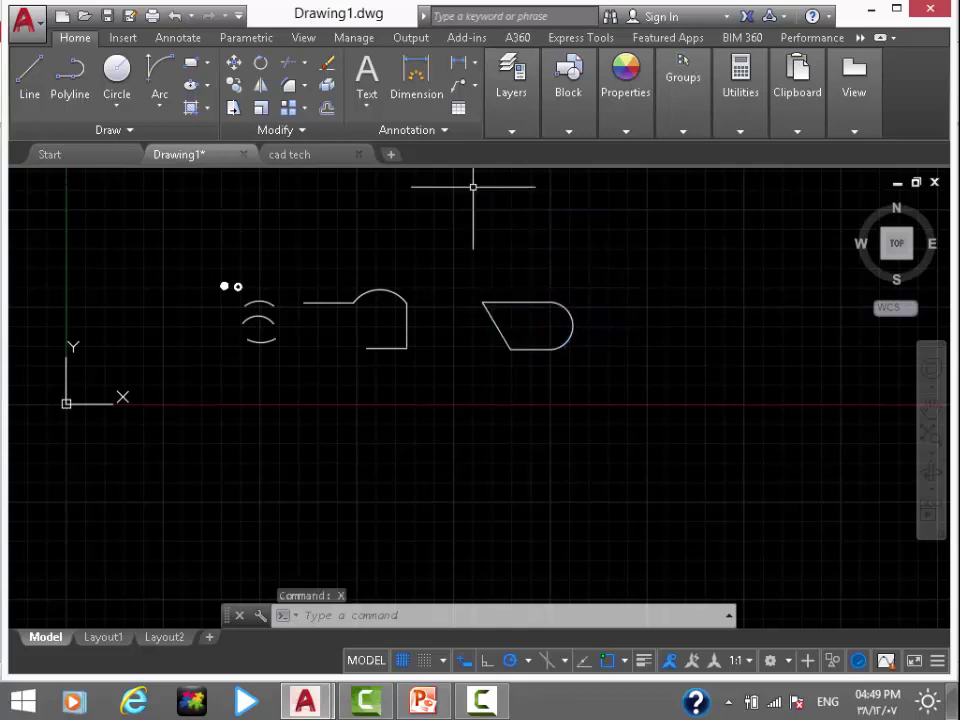
Select the exploded shape's top line and right arc to show they are separate
click(517, 302)
click(516, 278)
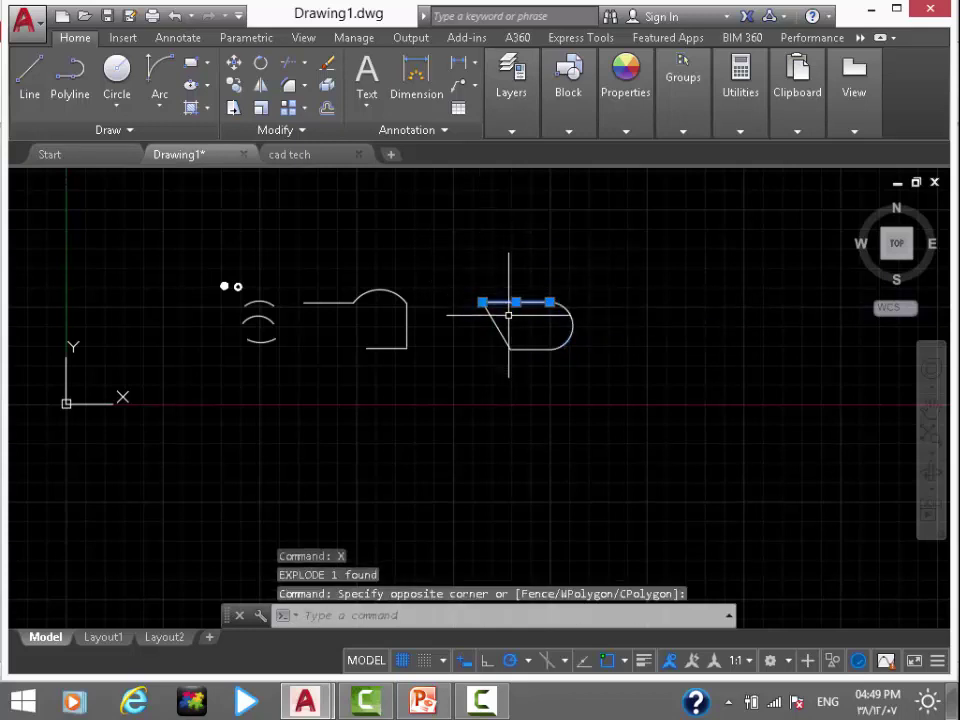
click(584, 324)
click(545, 328)
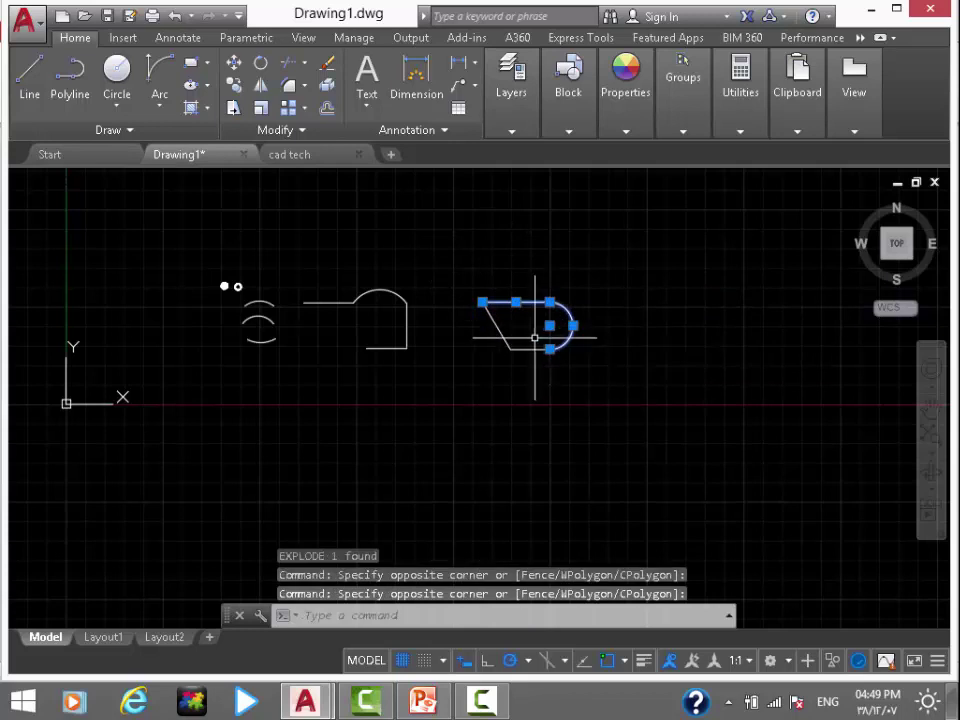
key(Escape)
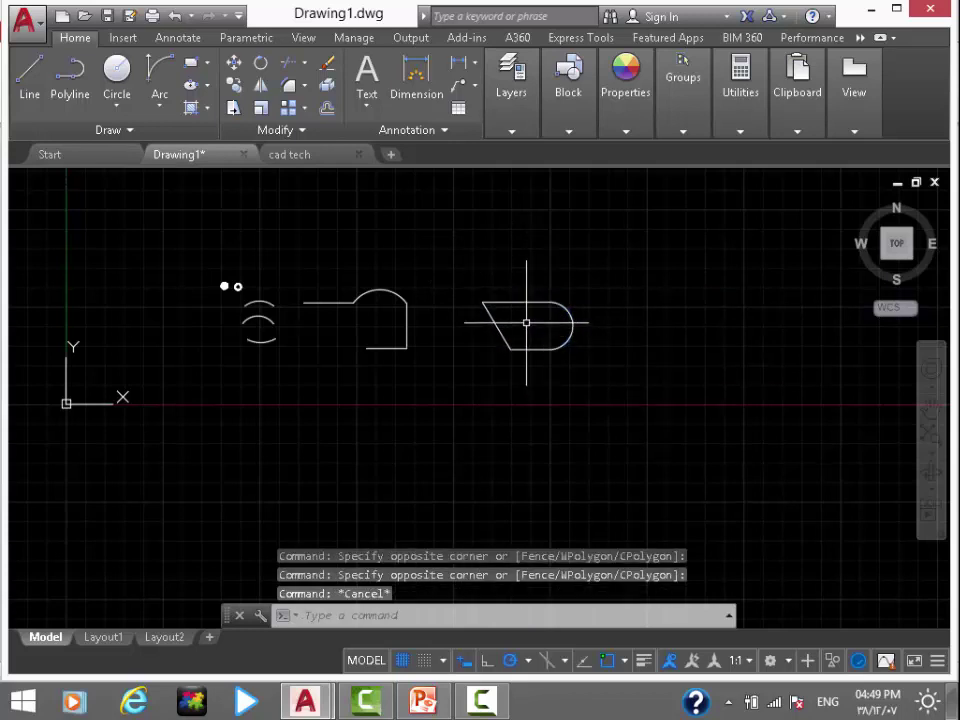
middle_drag(527, 322, 428, 280)
key(Escape)
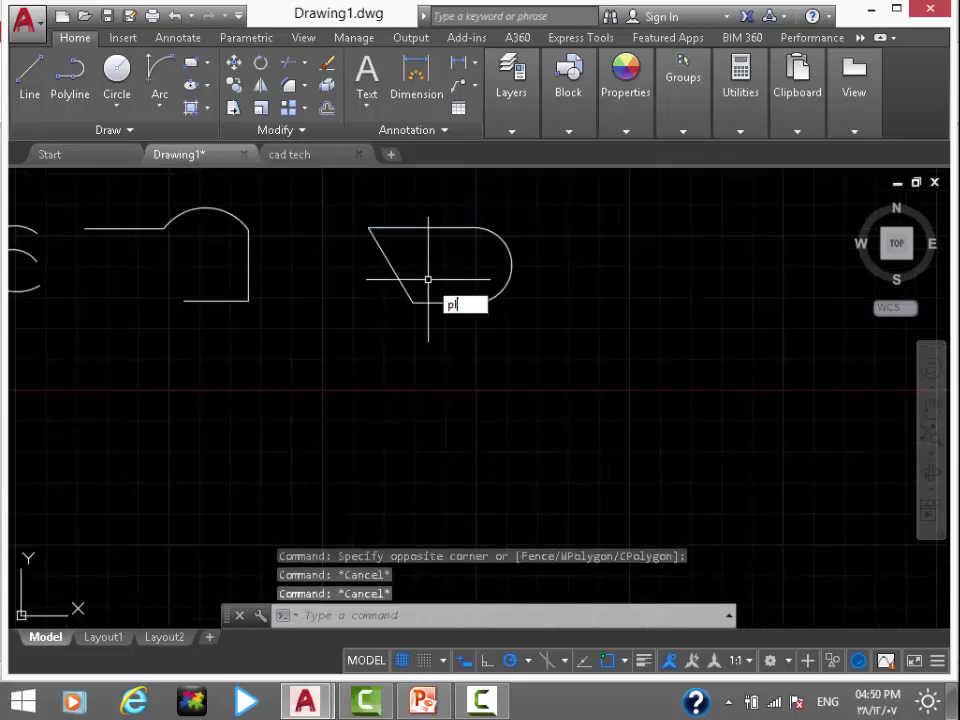
Start a polyline arrow with a constant 0.5-wide shaft
key(Return)
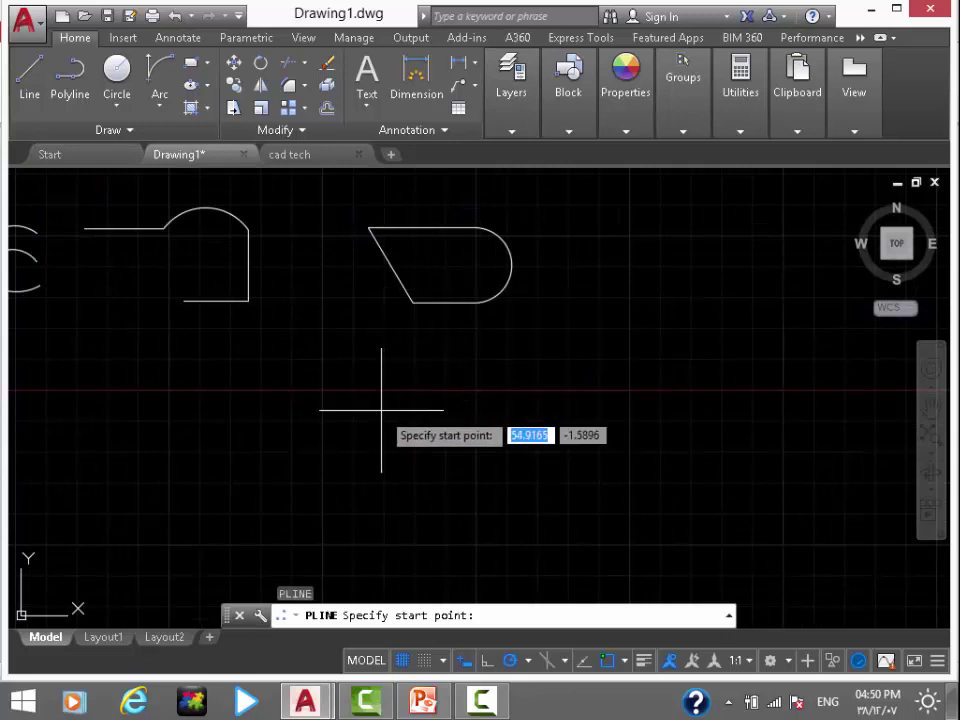
click(374, 430)
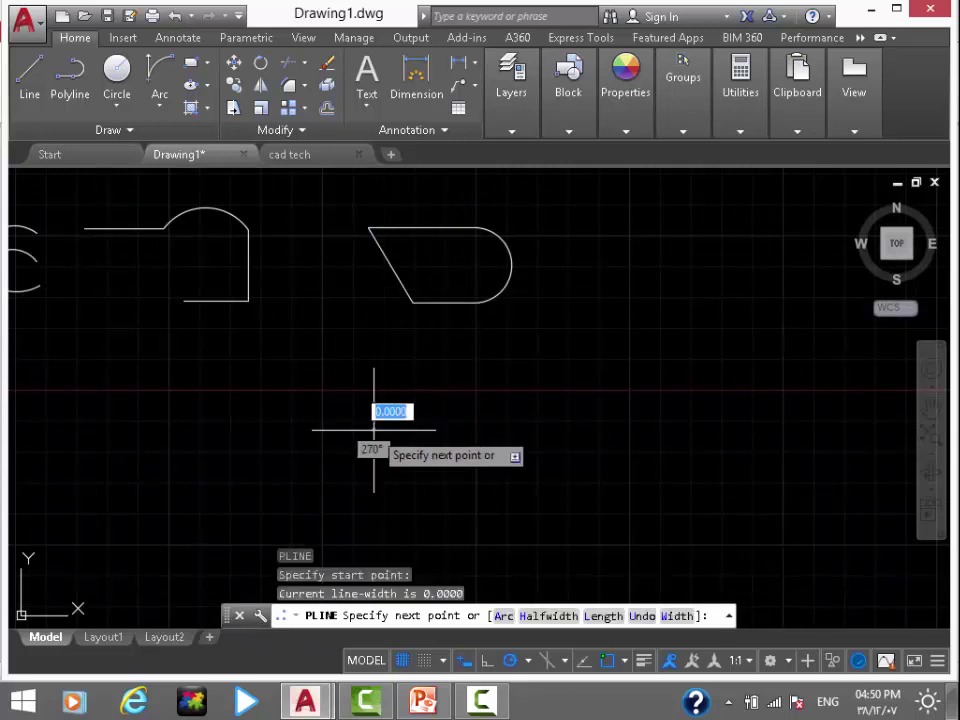
click(674, 616)
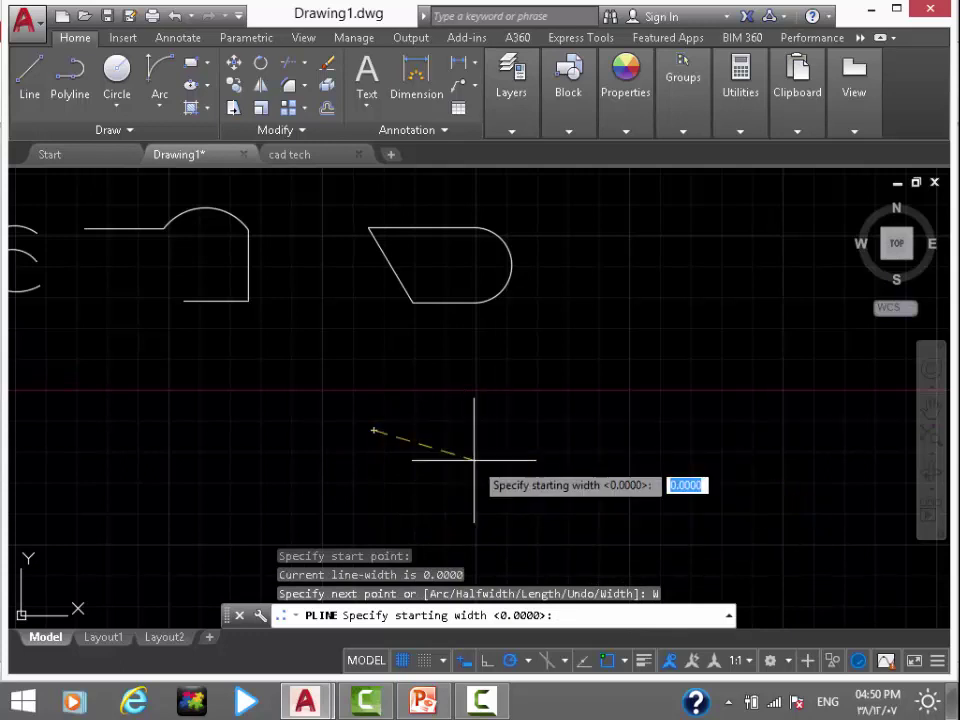
text(0.5)
key(Return)
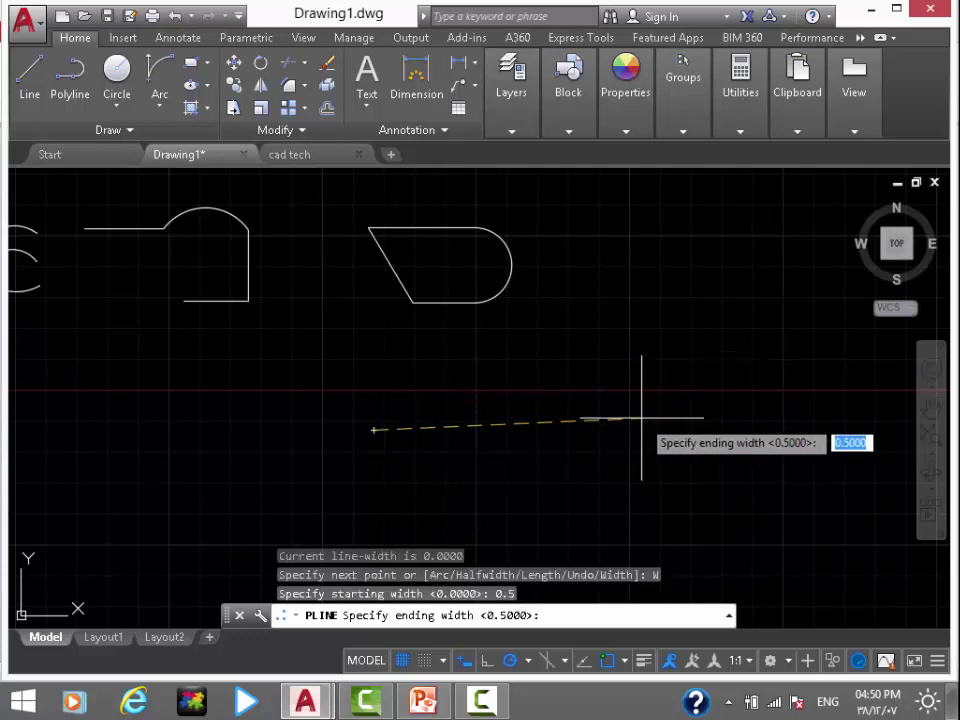
key(Return)
scroll(482, 420, up, 2)
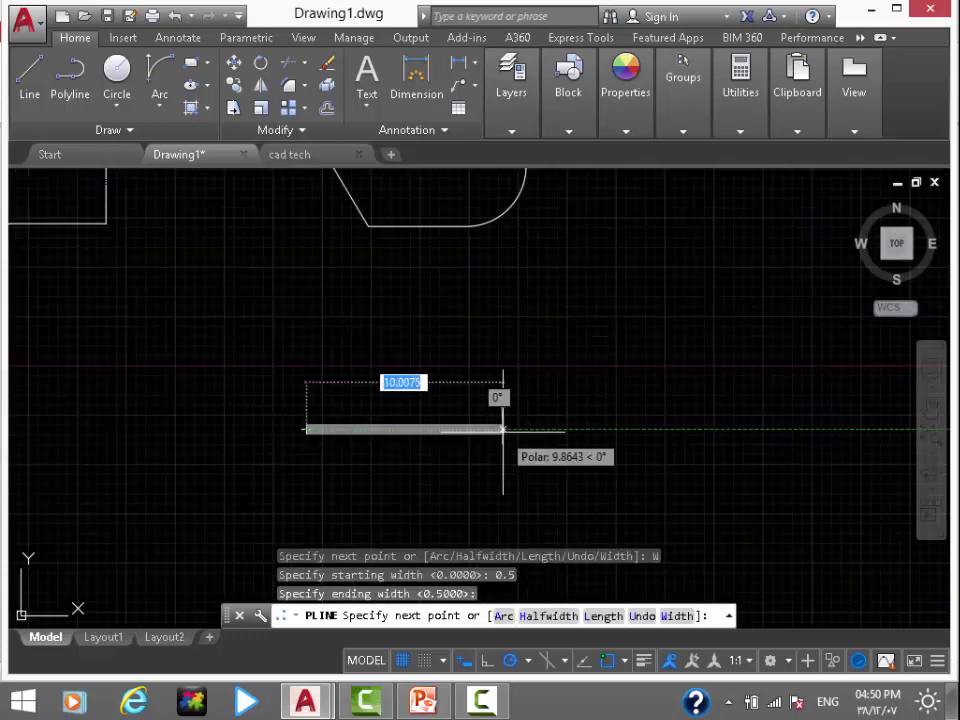
scroll(520, 428, up, 4)
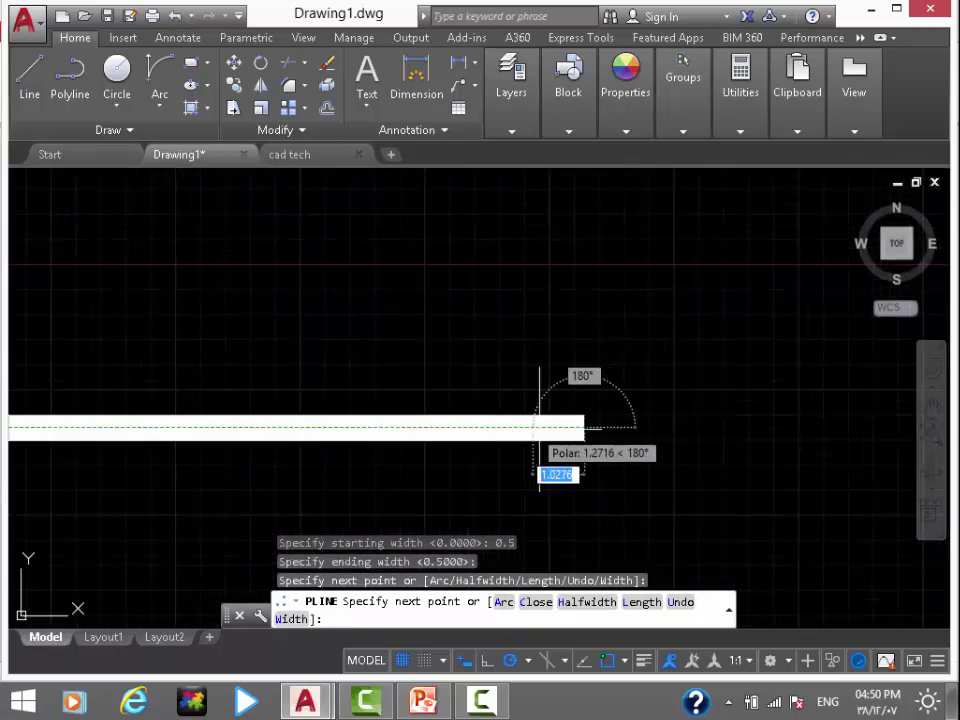
scroll(580, 427, down, 2)
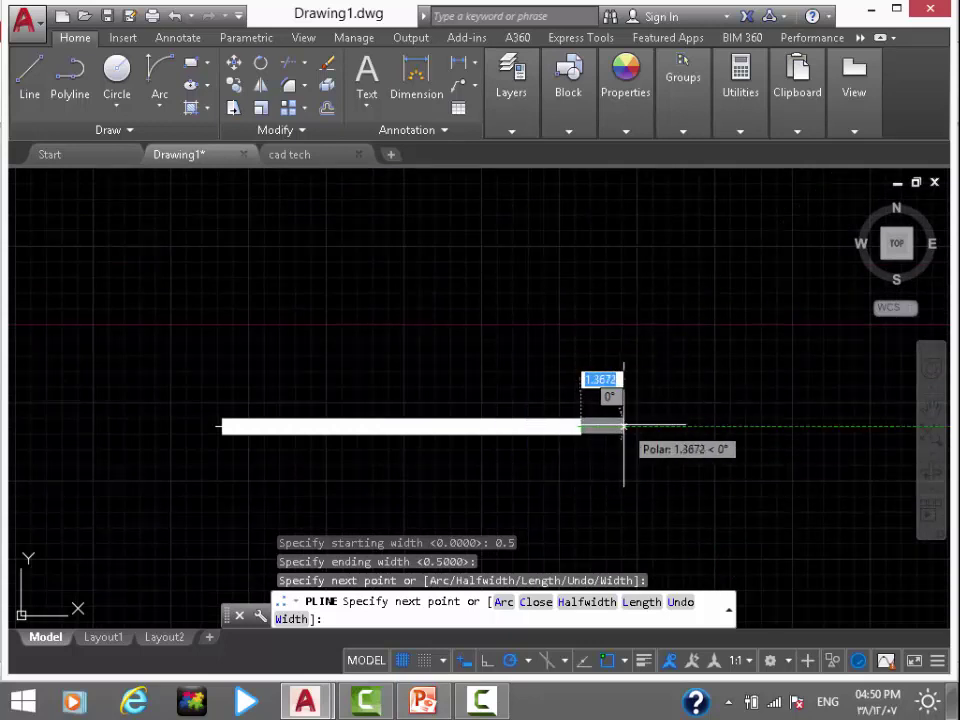
Finish the arrow with a head tapering from width 1 to 0
text(w)
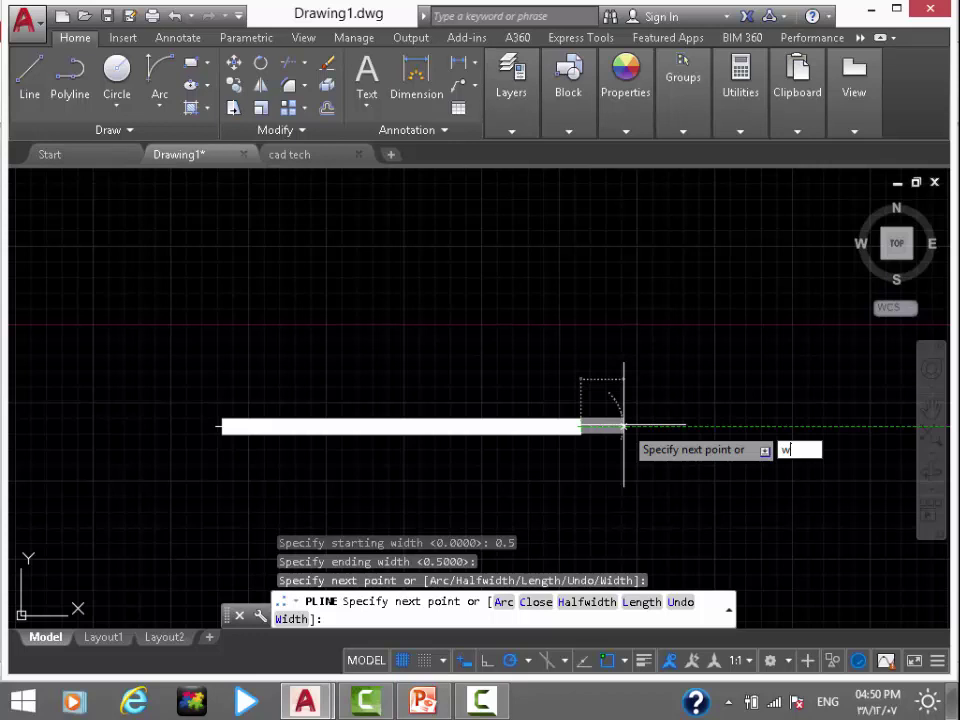
key(Return)
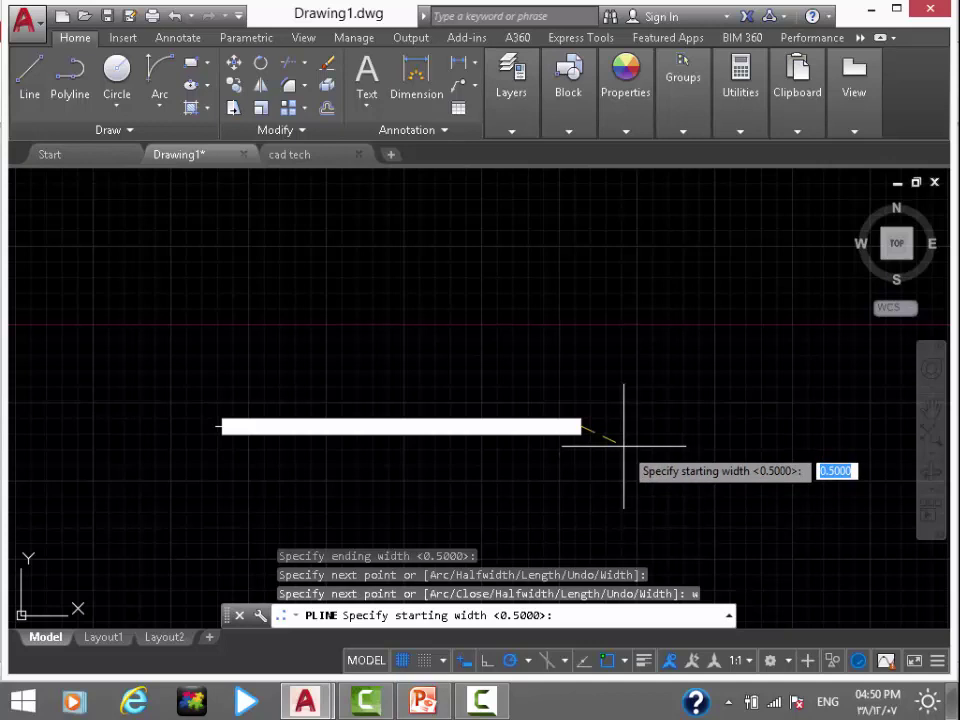
text(1)
key(Return)
text(0)
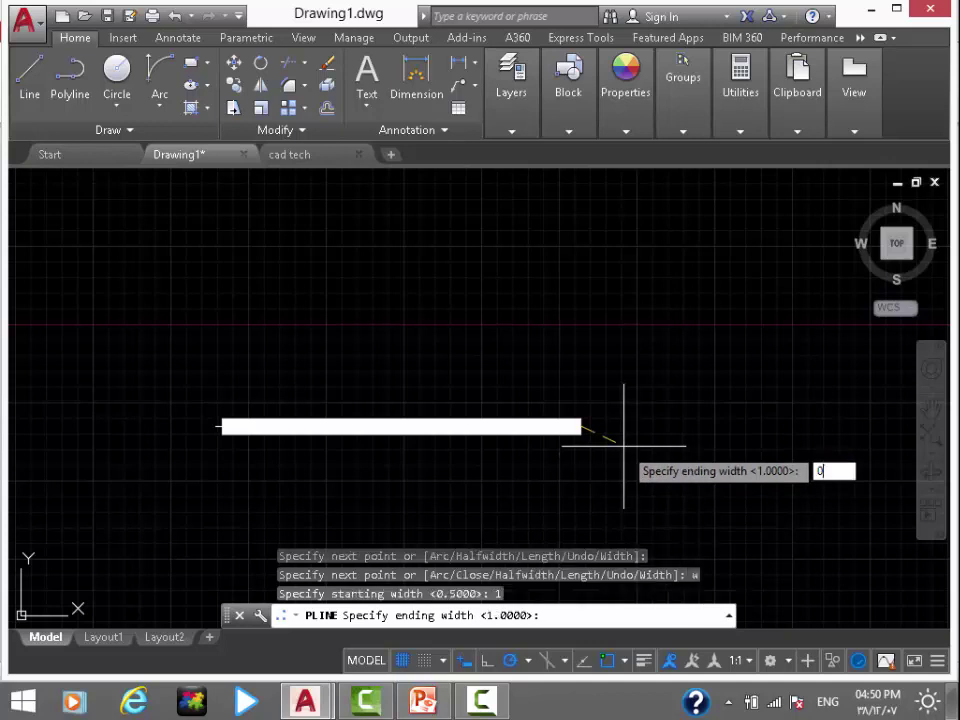
key(Return)
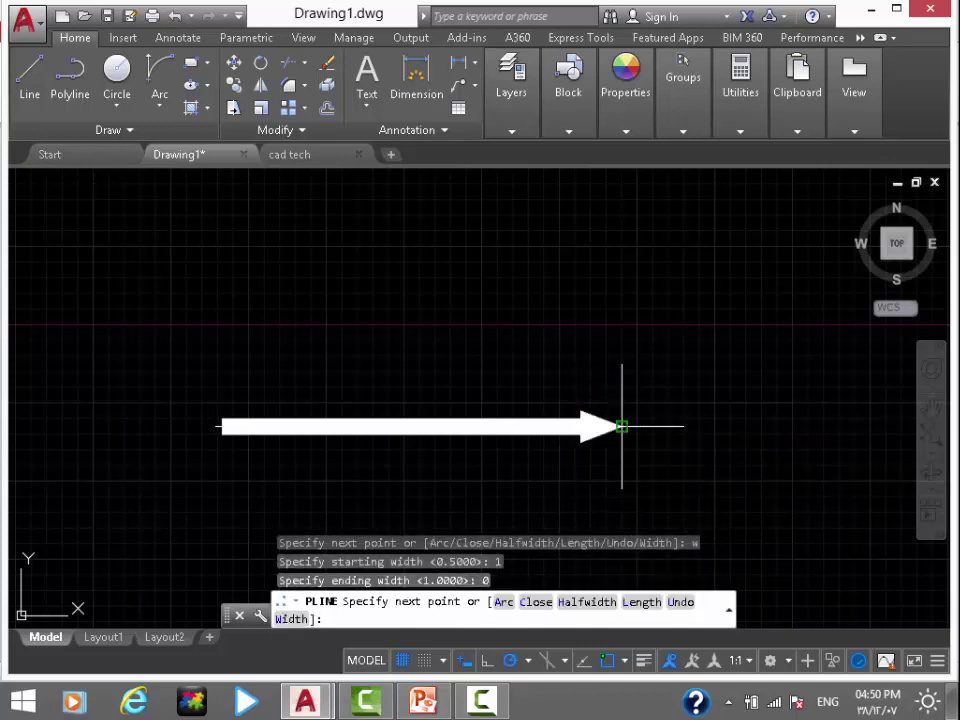
key(Escape)
middle_drag(600, 471, 534, 339)
scroll(534, 330, down, 4)
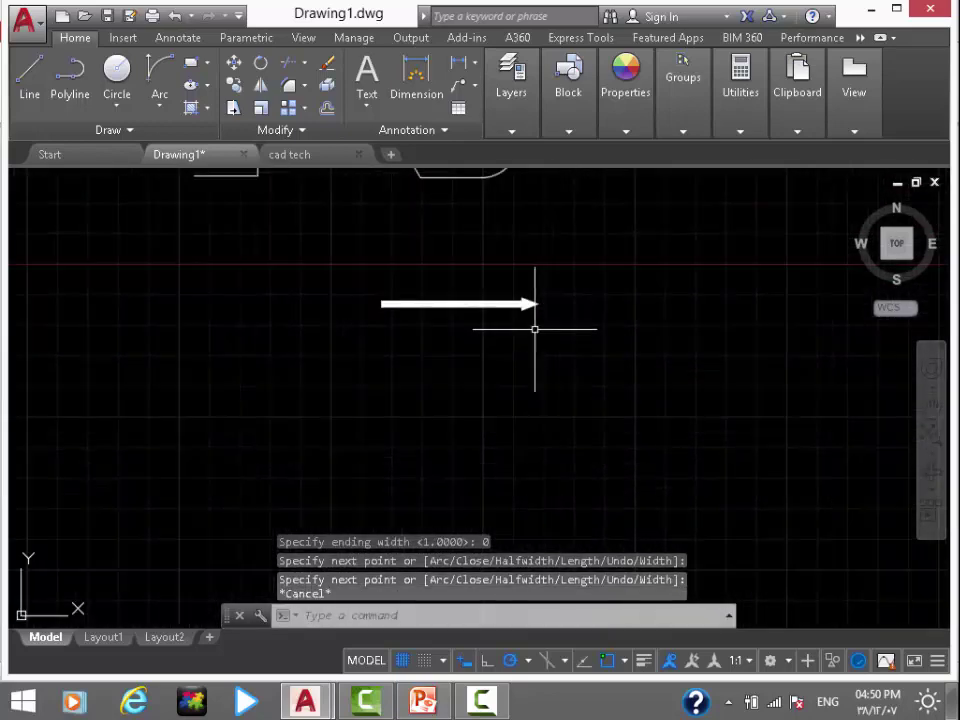
Start a new polyline below the first arrow and draw a straight shaft 0.5 wide
text(pl)
key(Return)
middle_drag(553, 381, 579, 347)
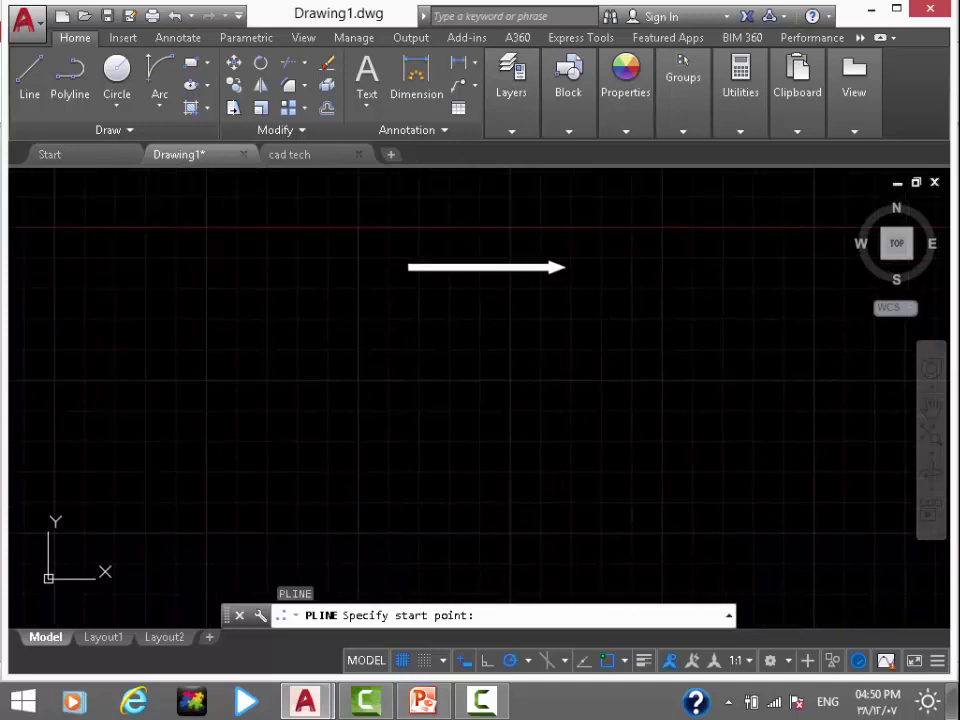
scroll(590, 345, up, 2)
click(304, 337)
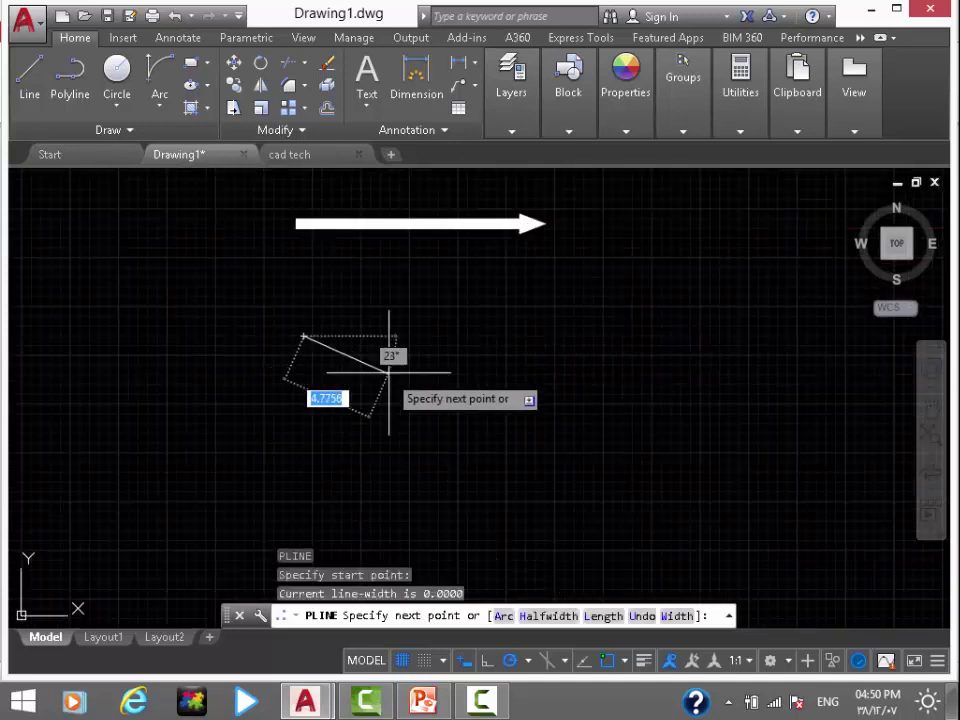
click(677, 615)
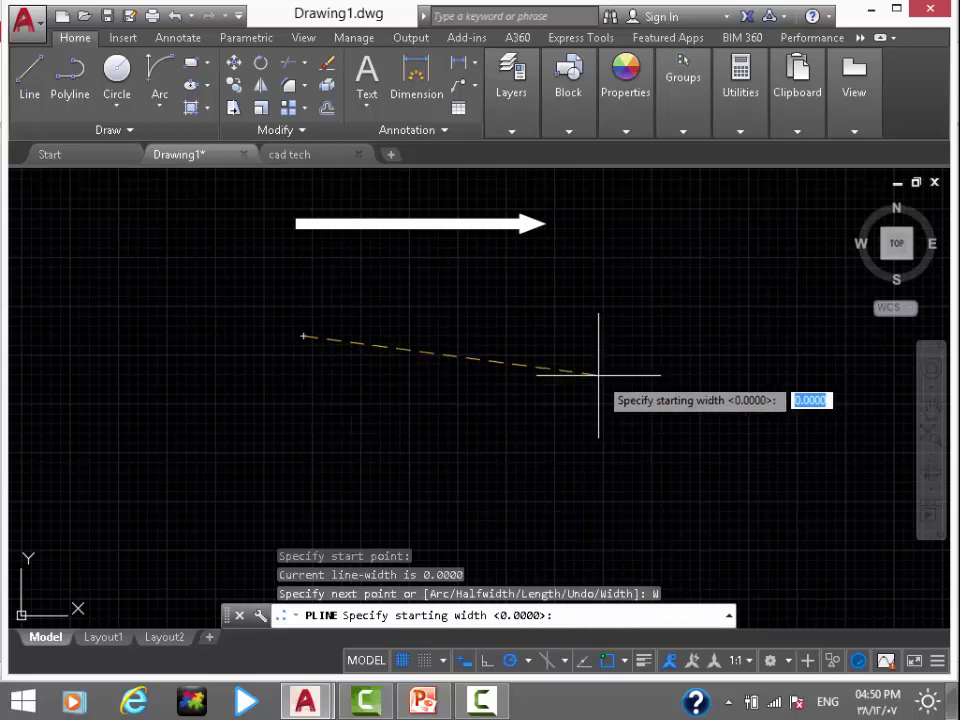
text(0.5)
key(Return)
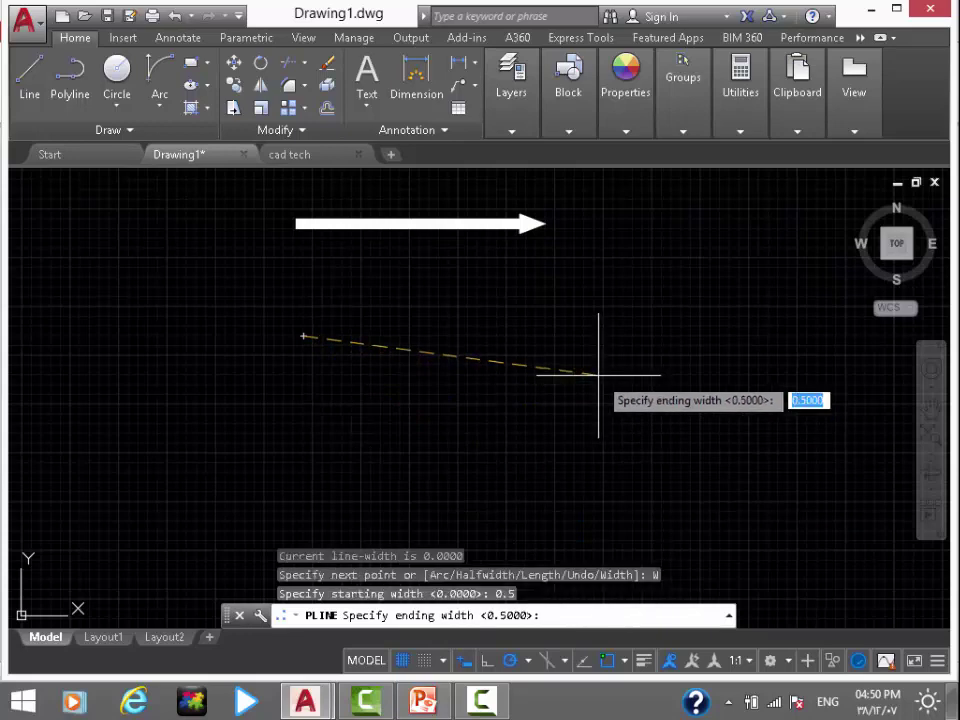
key(Return)
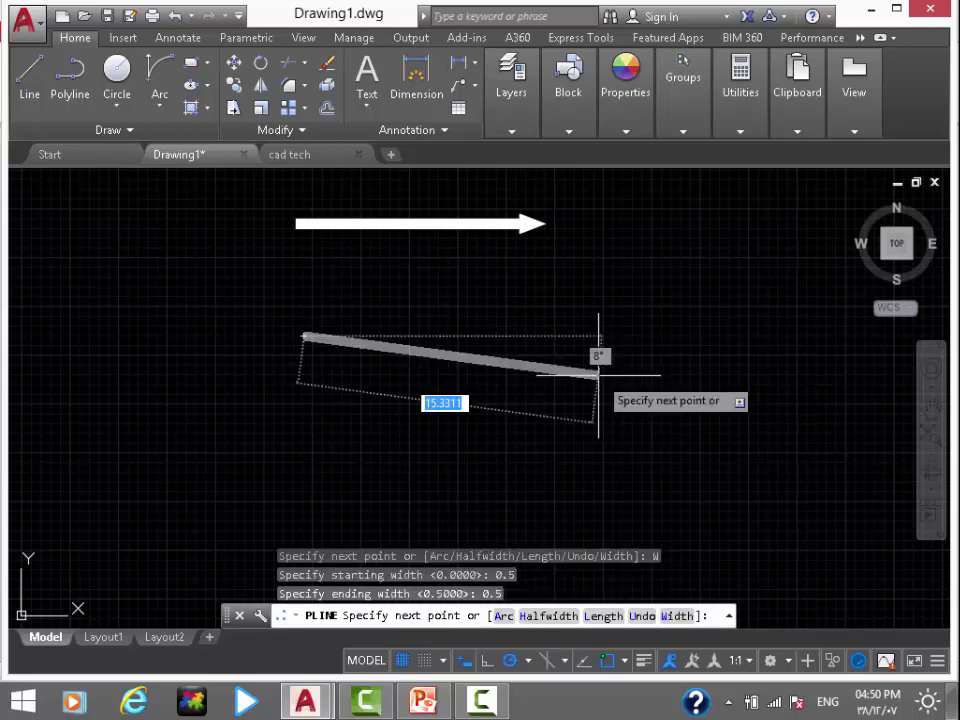
click(595, 336)
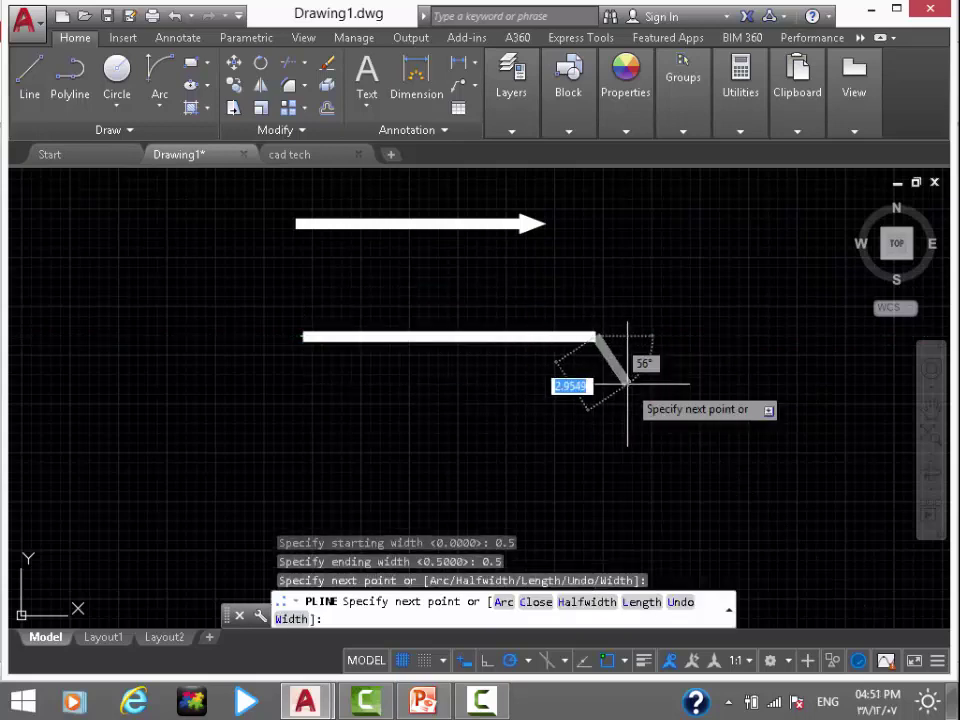
Switch to arc segments for the hook and set the next width tapering from 1 to 0
click(503, 603)
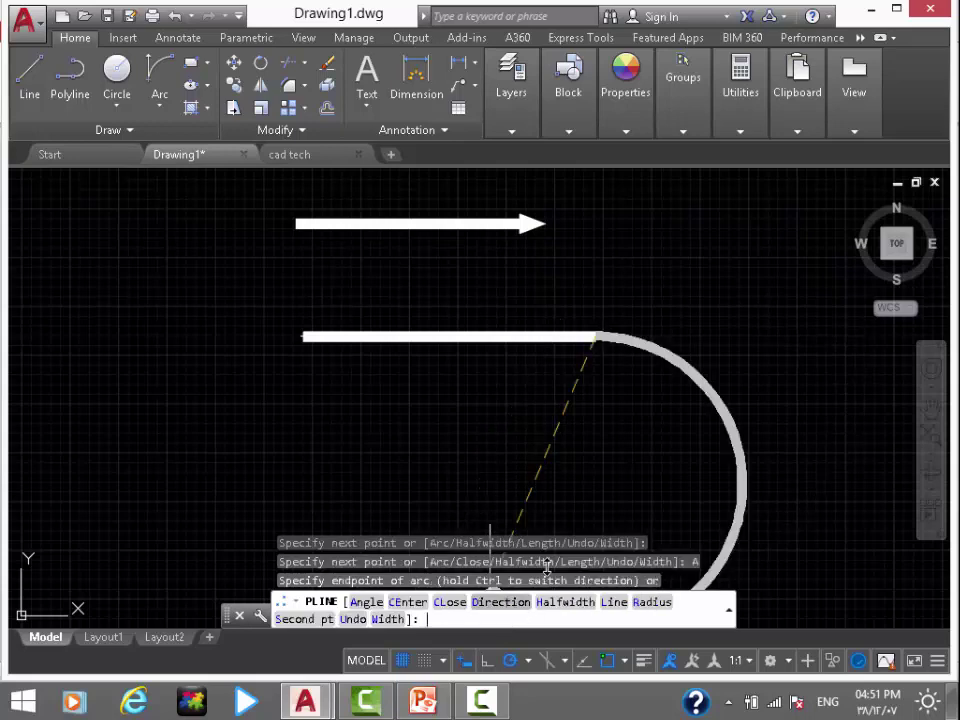
middle_drag(584, 456, 557, 349)
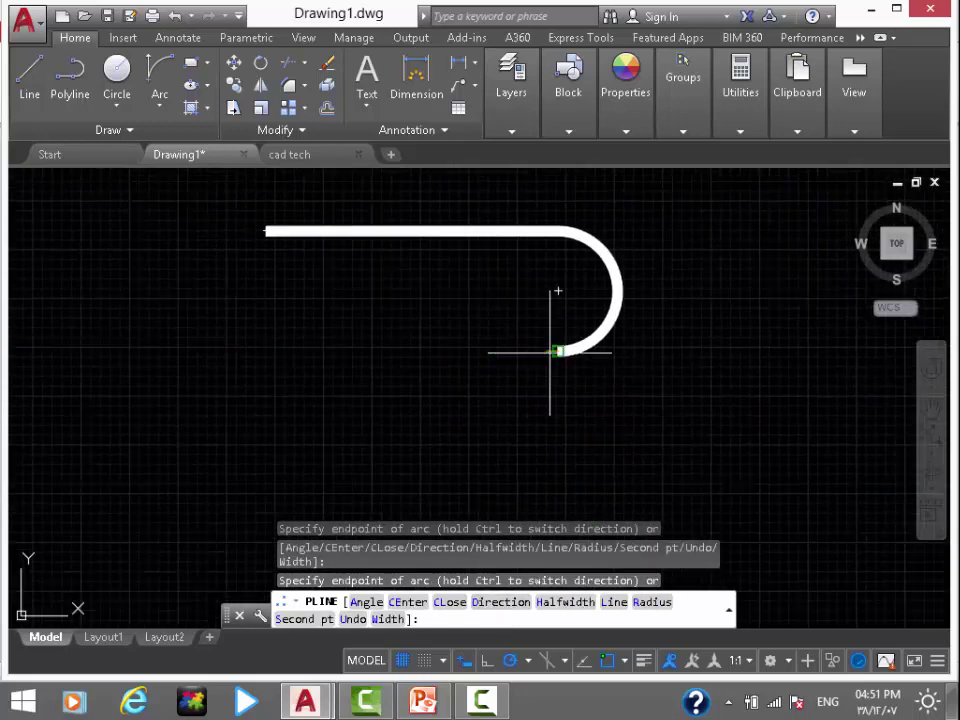
scroll(555, 349, up, 2)
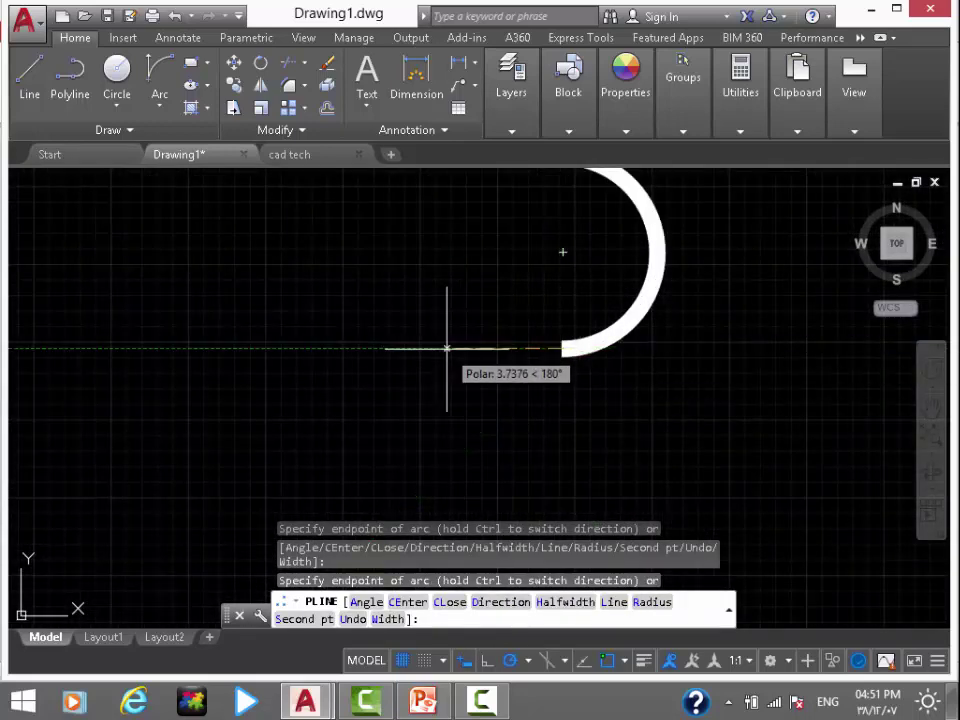
text(w)
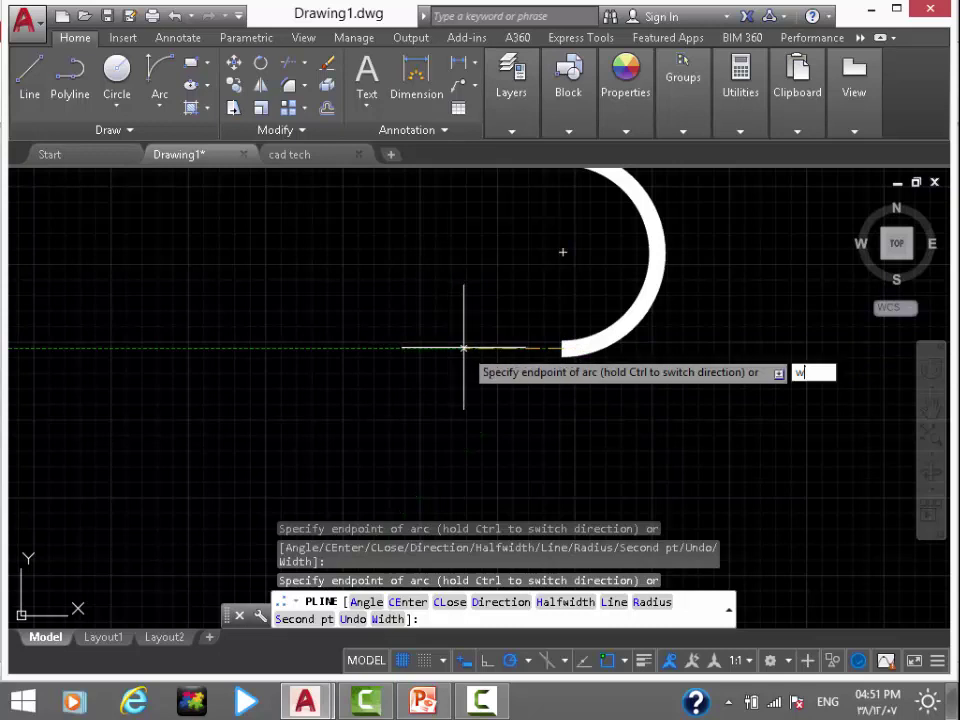
key(Return)
text(1)
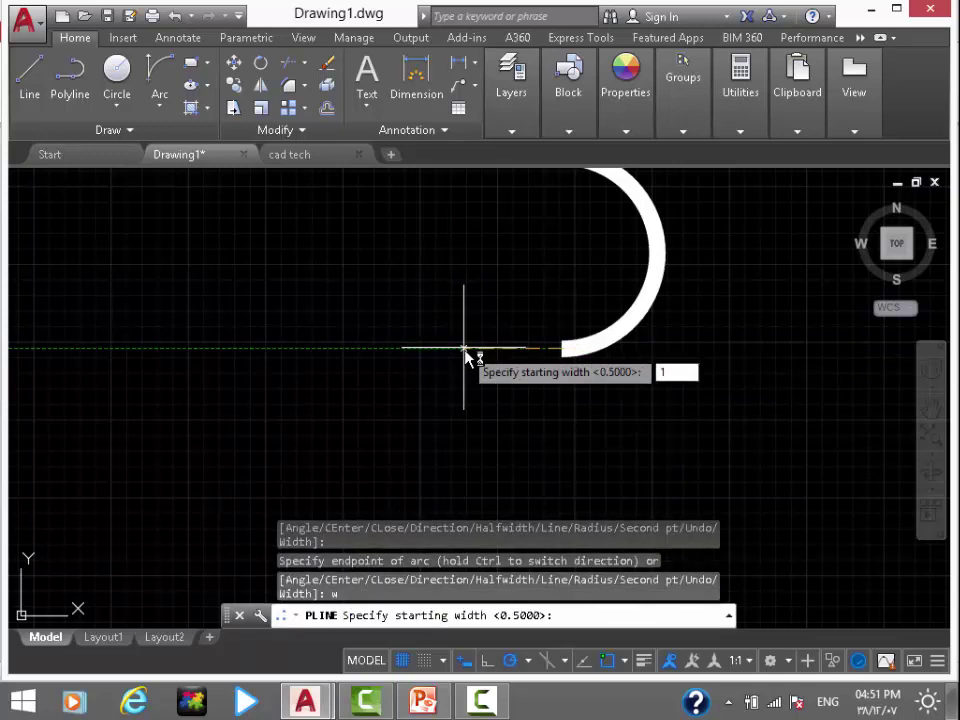
key(Return)
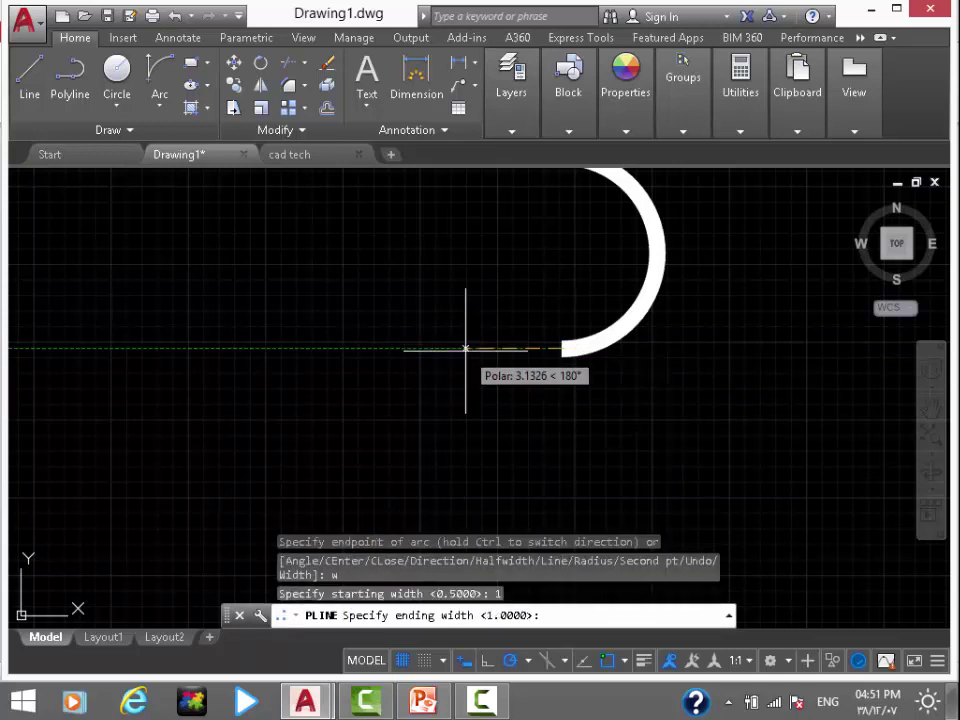
text(0)
key(Return)
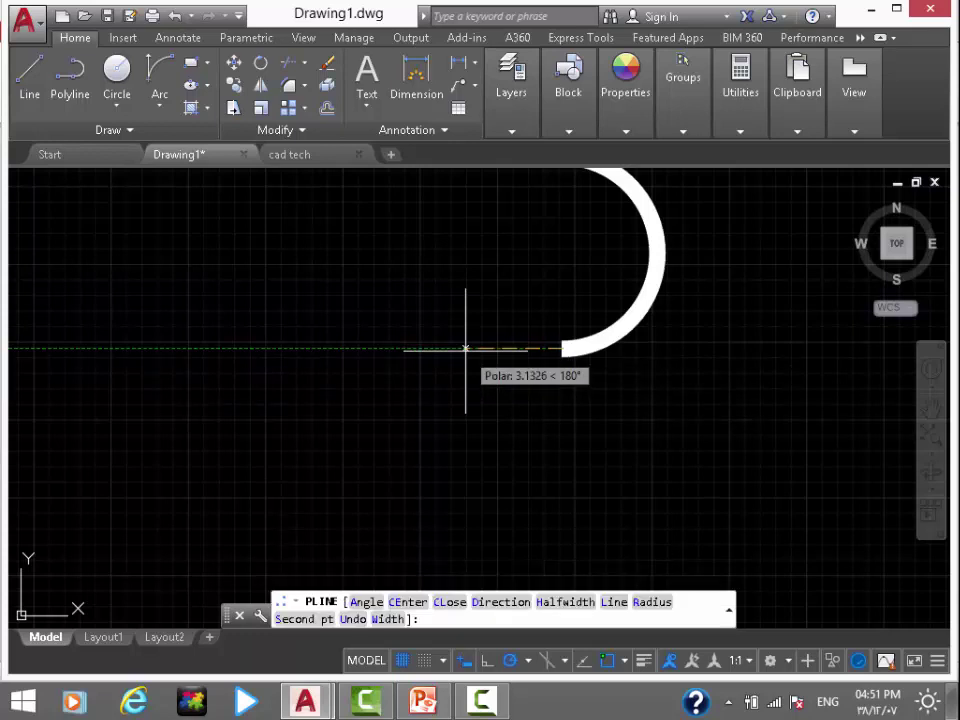
Draw the straight tapered arrowhead to its tip and finish the hooked arrow
click(610, 602)
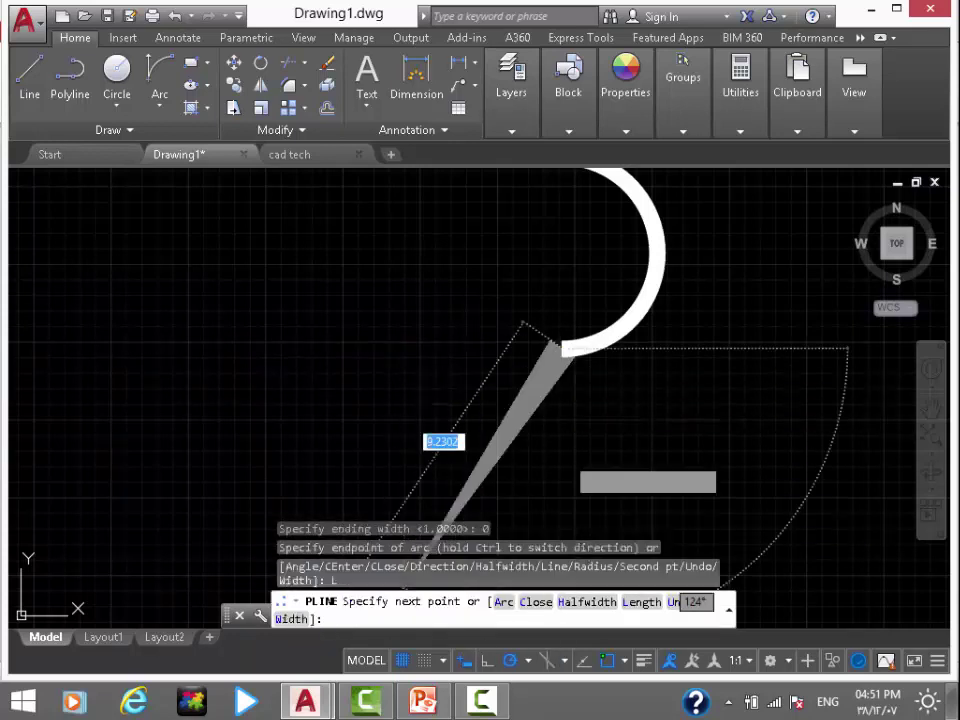
click(530, 348)
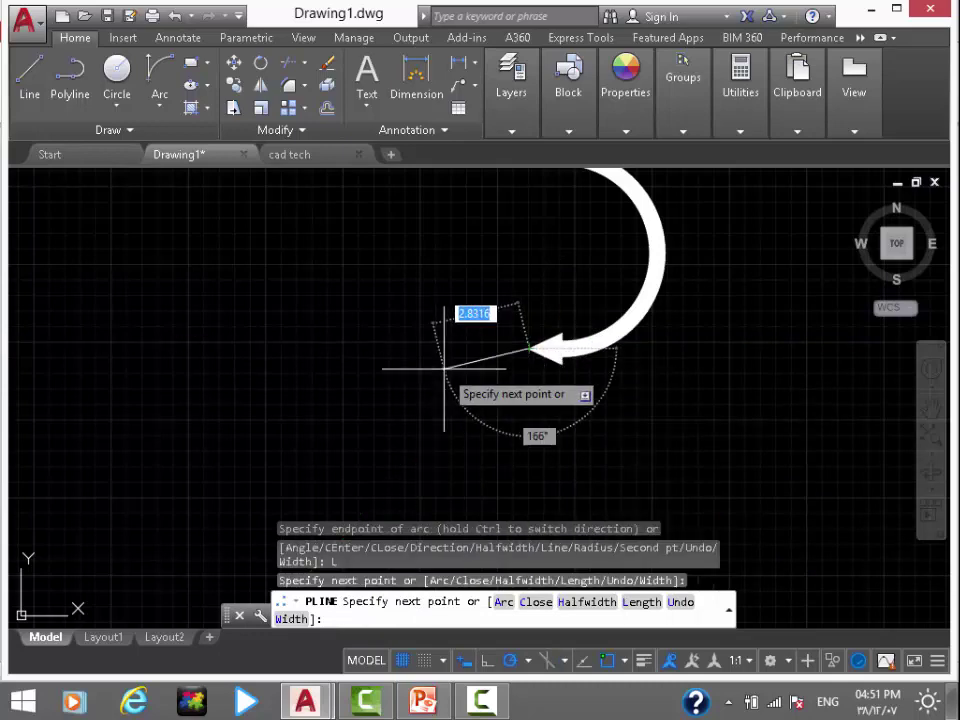
key(Escape)
scroll(546, 321, down, 2)
scroll(500, 312, down, 3)
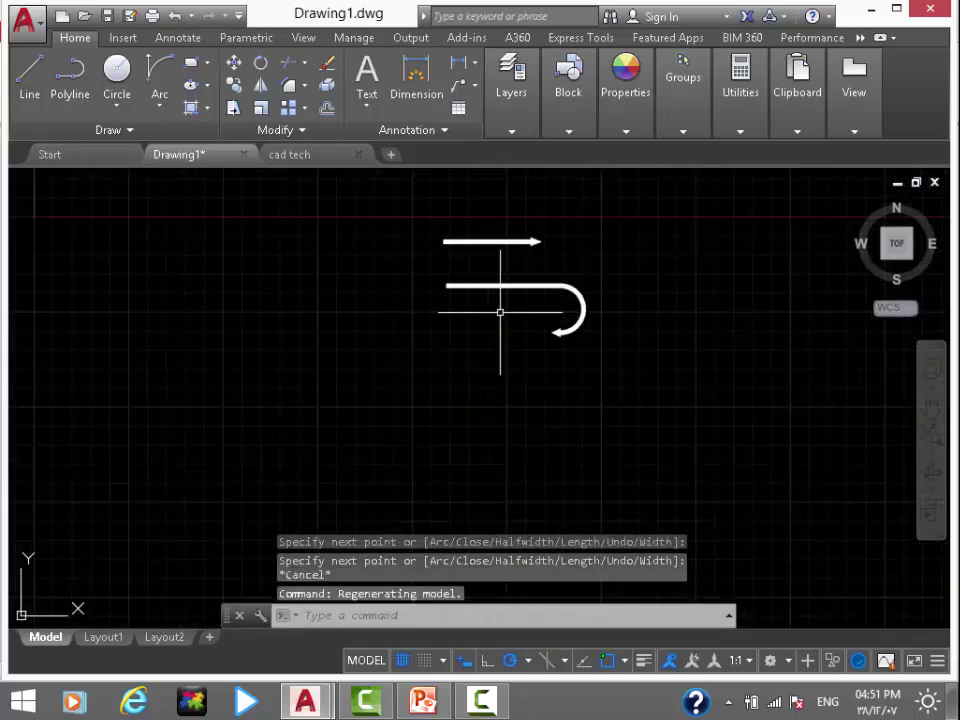
click(505, 241)
click(439, 246)
scroll(439, 240, down, 2)
scroll(497, 343, up, 4)
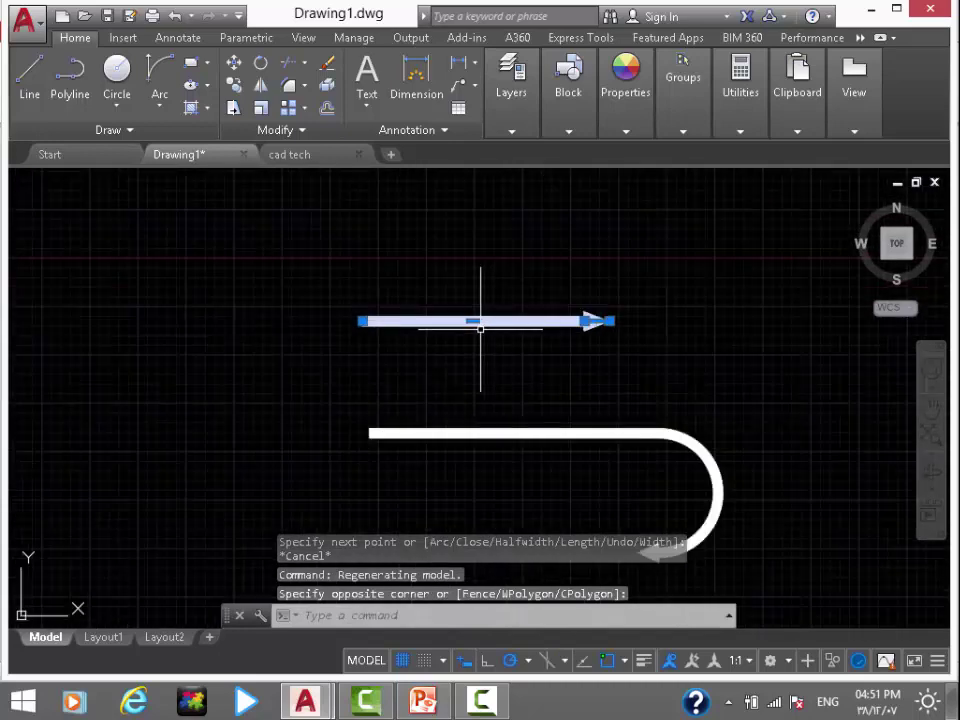
text(x)
key(Return)
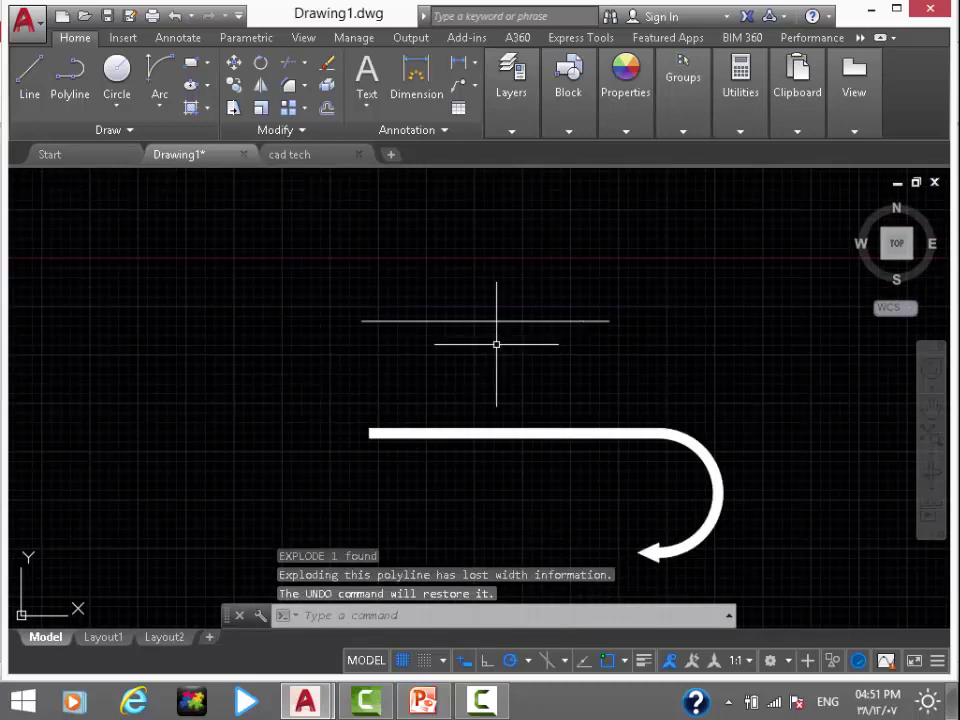
drag(496, 344, 454, 288)
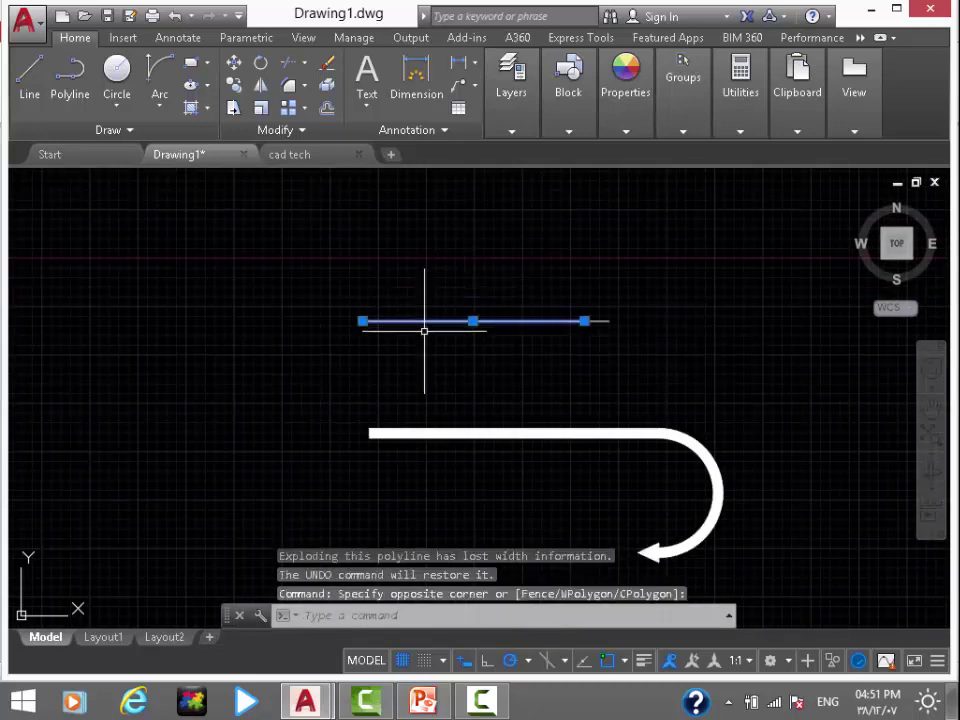
key(Escape)
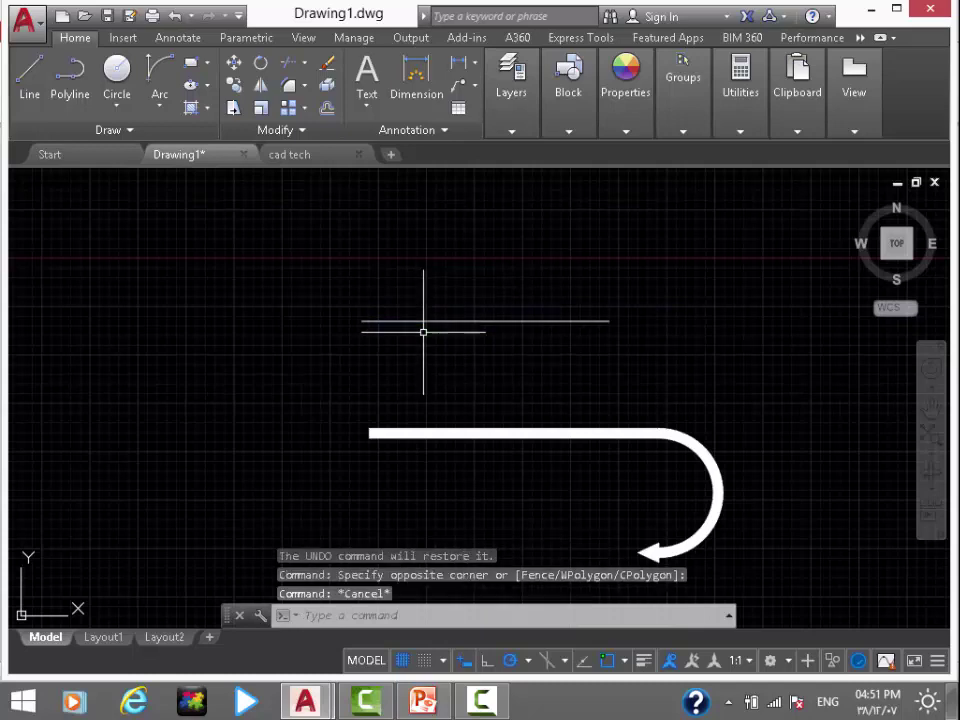
key(ctrl+z)
scroll(476, 309, down, 6)
Select the hooked shape's line and arc pieces and JOIN them into one polyline
middle_drag(423, 302, 541, 335)
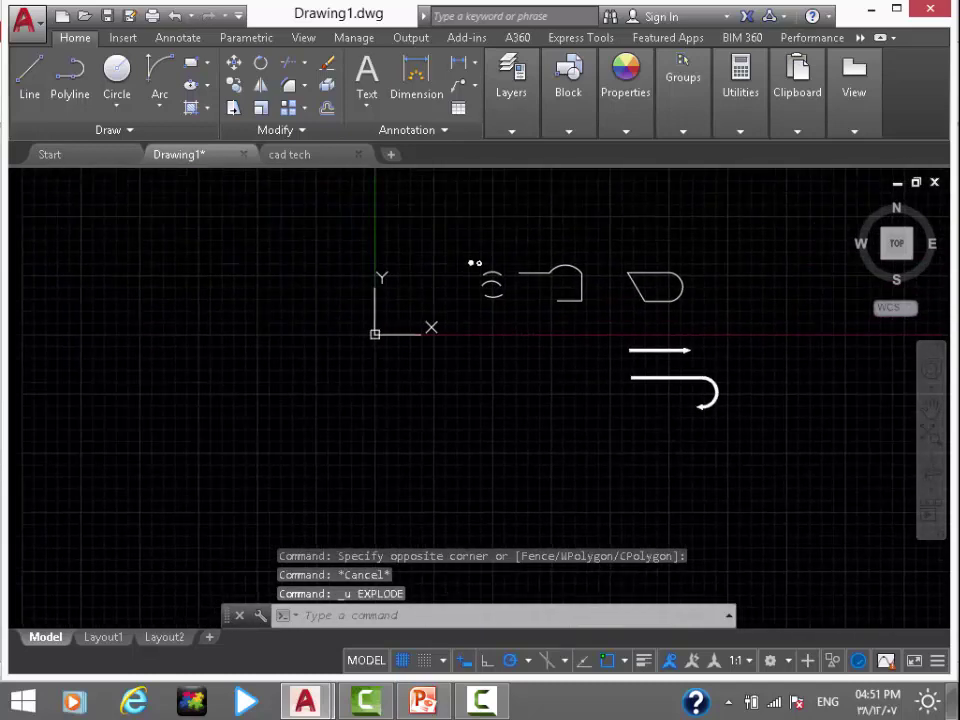
scroll(571, 309, up, 4)
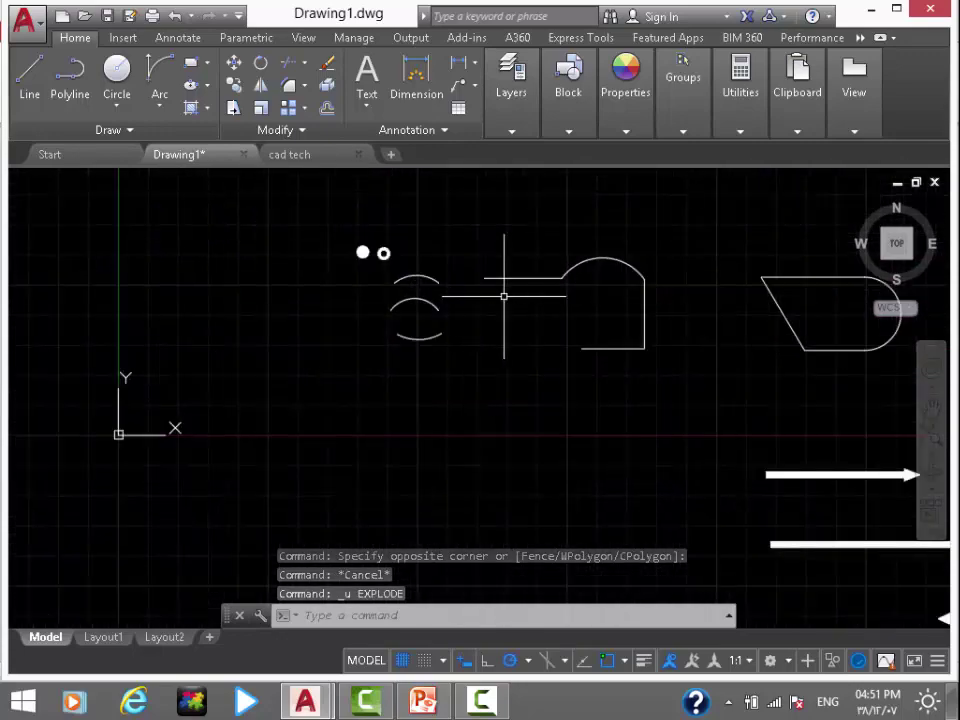
drag(504, 294, 497, 246)
mouse_move(591, 268)
mouse_down()
mouse_move(653, 340)
mouse_move(615, 352)
mouse_up()
scroll(580, 380, up, 2)
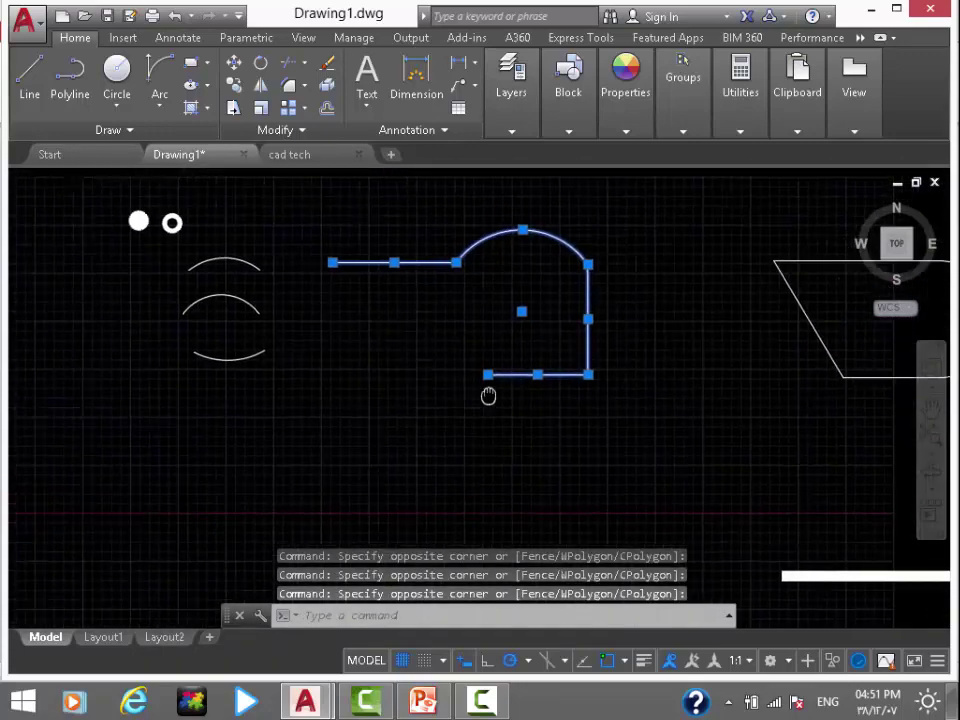
scroll(489, 394, down, 2)
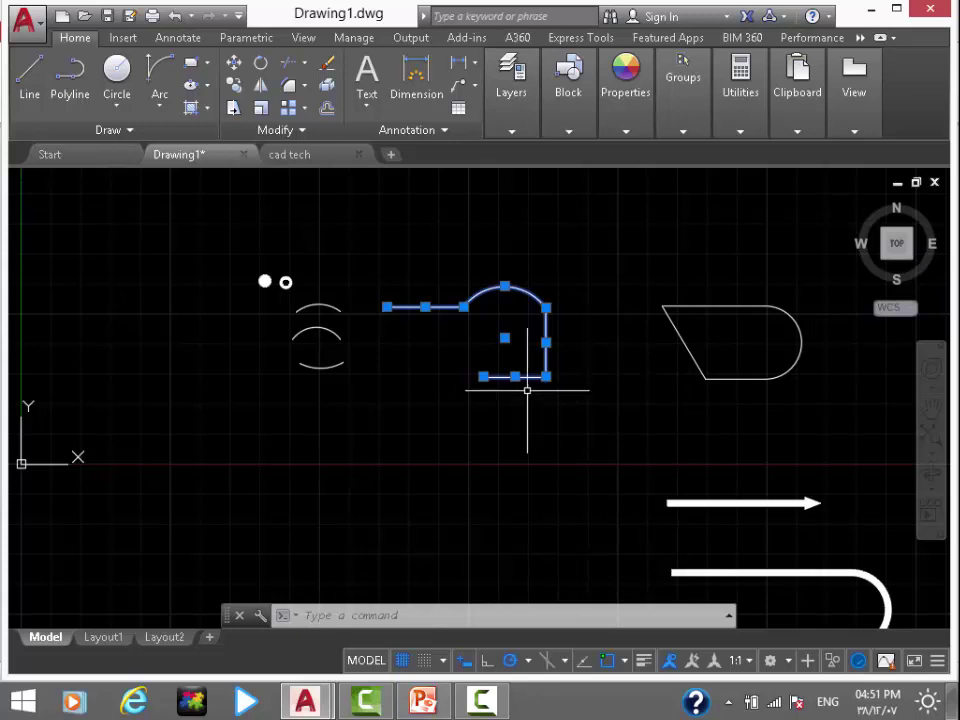
text(j)
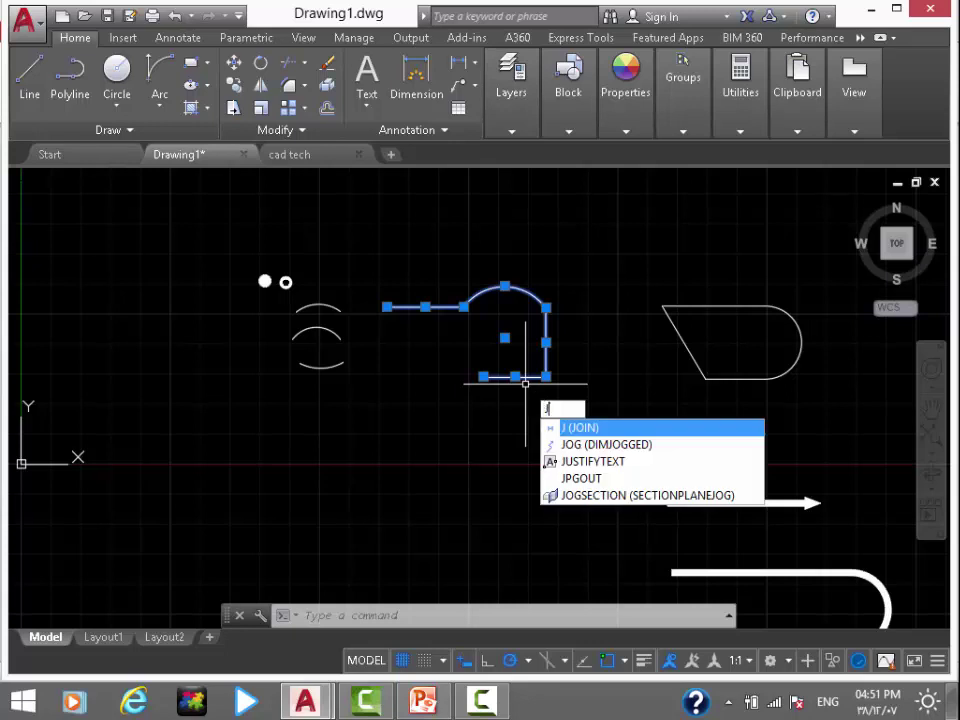
key(Return)
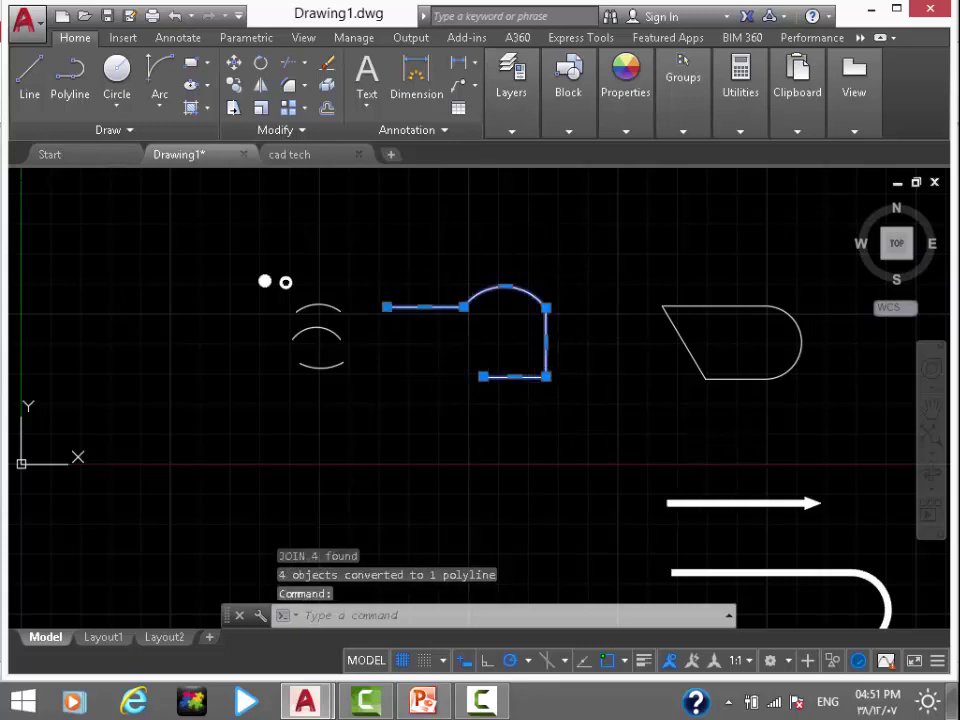
key(Escape)
Window-select the slanted rounded shape's pieces and JOIN them into one polyline
click(683, 341)
click(634, 371)
key(Escape)
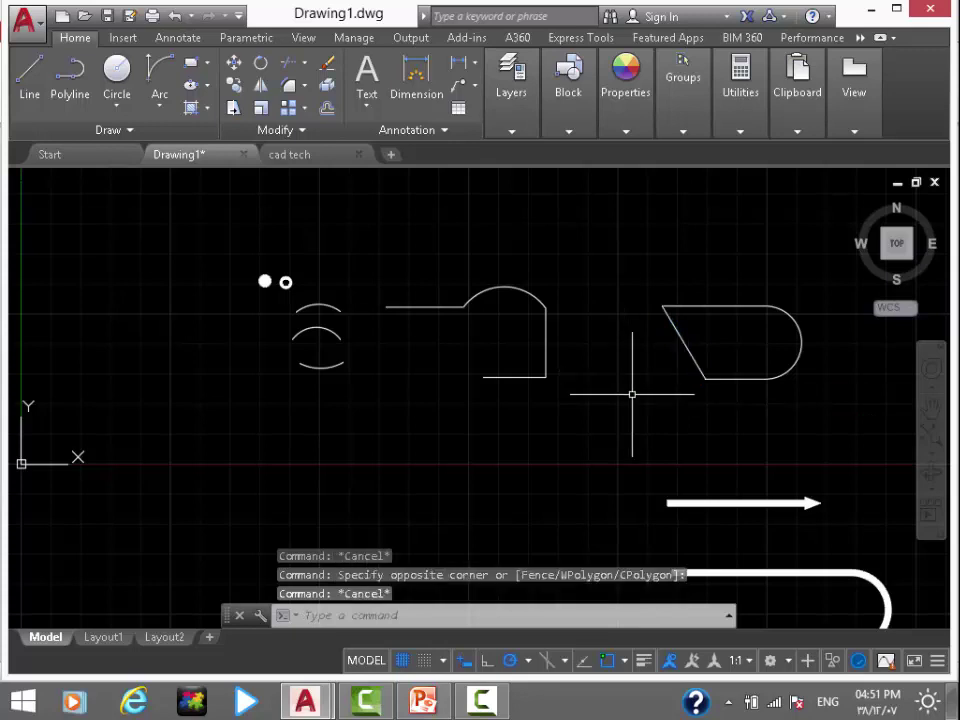
click(634, 397)
click(802, 290)
middle_drag(740, 325, 593, 342)
text(j)
key(Return)
click(605, 333)
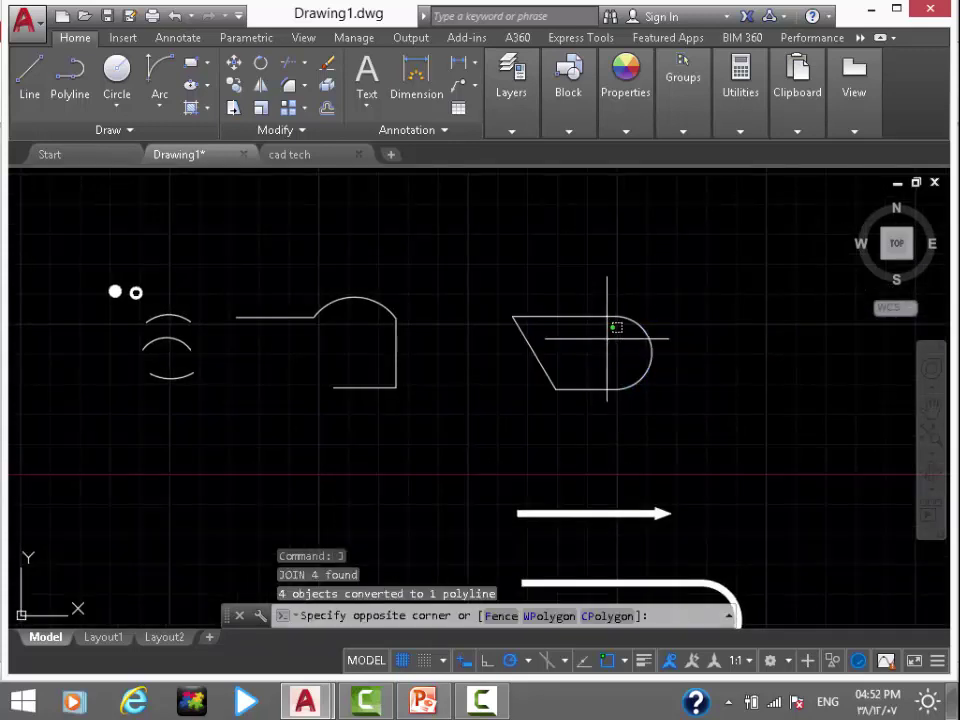
click(612, 390)
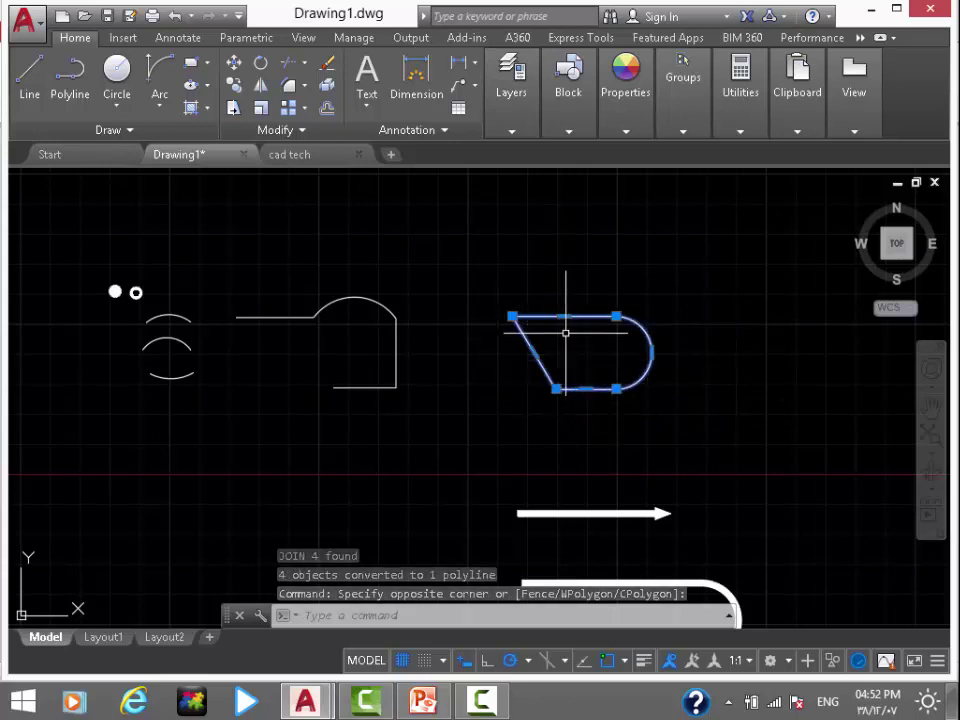
scroll(552, 318, down, 2)
scroll(530, 306, down, 2)
Window-select all nine objects and delete them, leaving an empty drawing
middle_drag(525, 306, 481, 262)
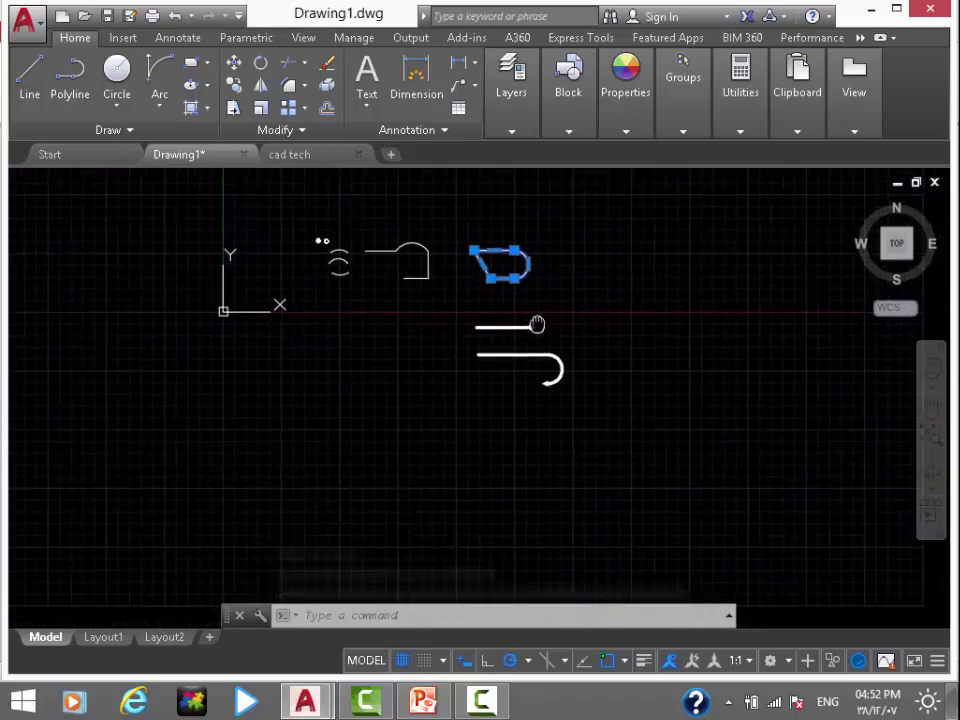
middle_drag(595, 379, 528, 385)
click(536, 220)
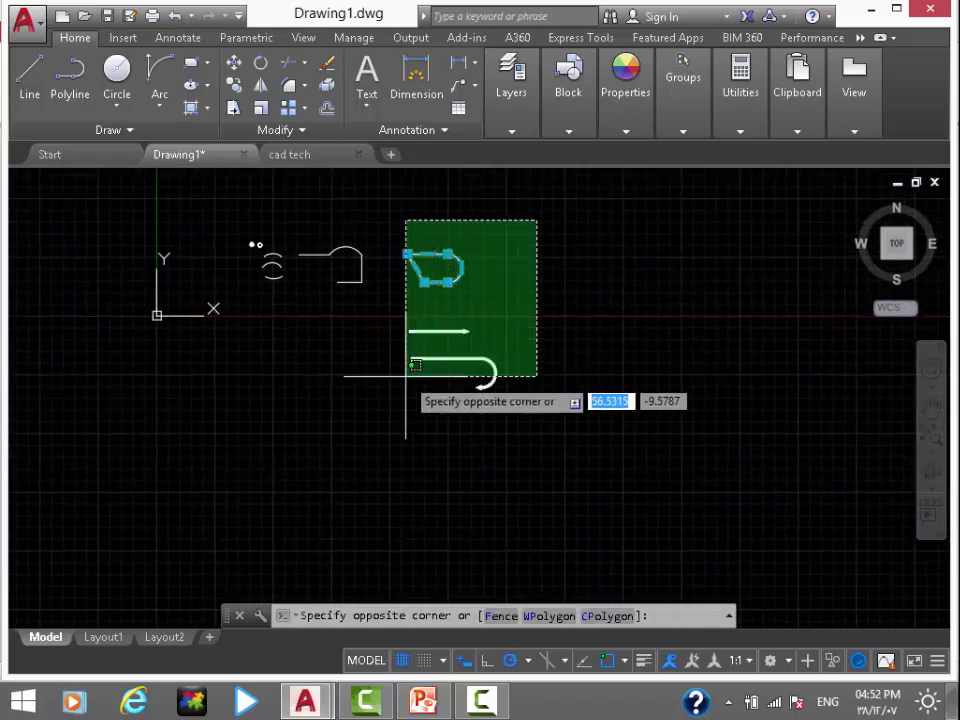
click(214, 431)
key(Delete)
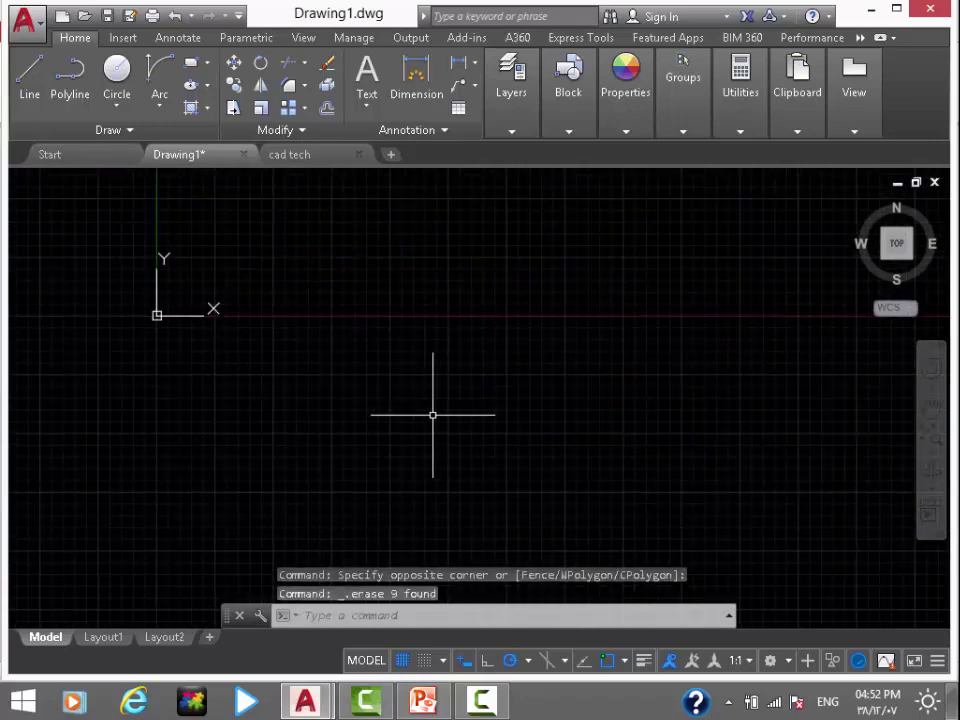
middle_drag(433, 414, 386, 412)
middle_drag(346, 353, 415, 370)
text(ML)
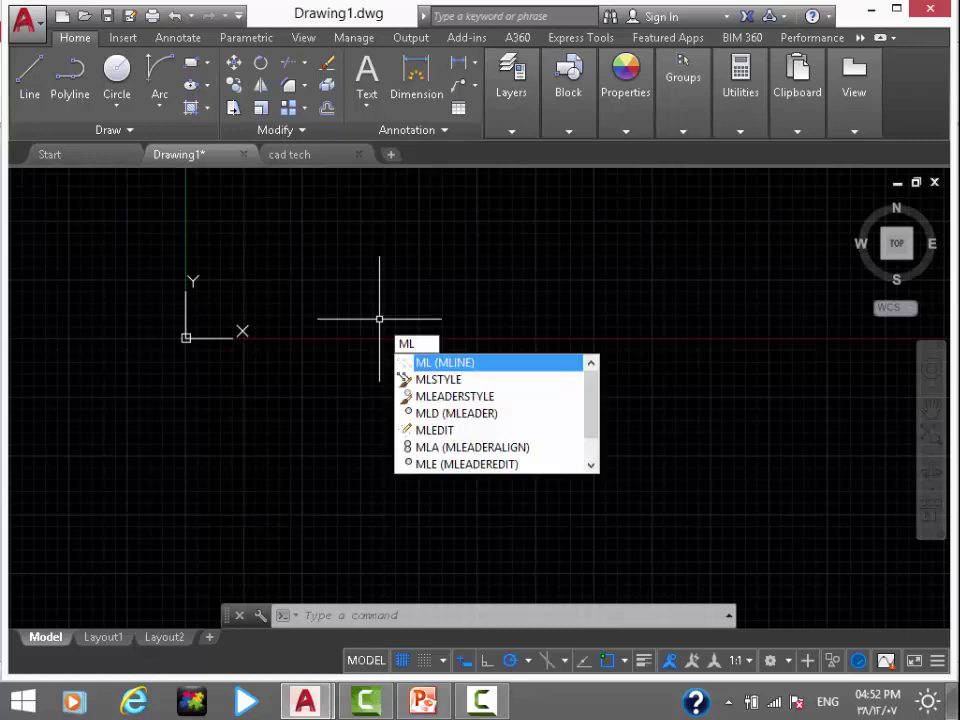
Draw a horizontal line across the empty drawing
key(Return)
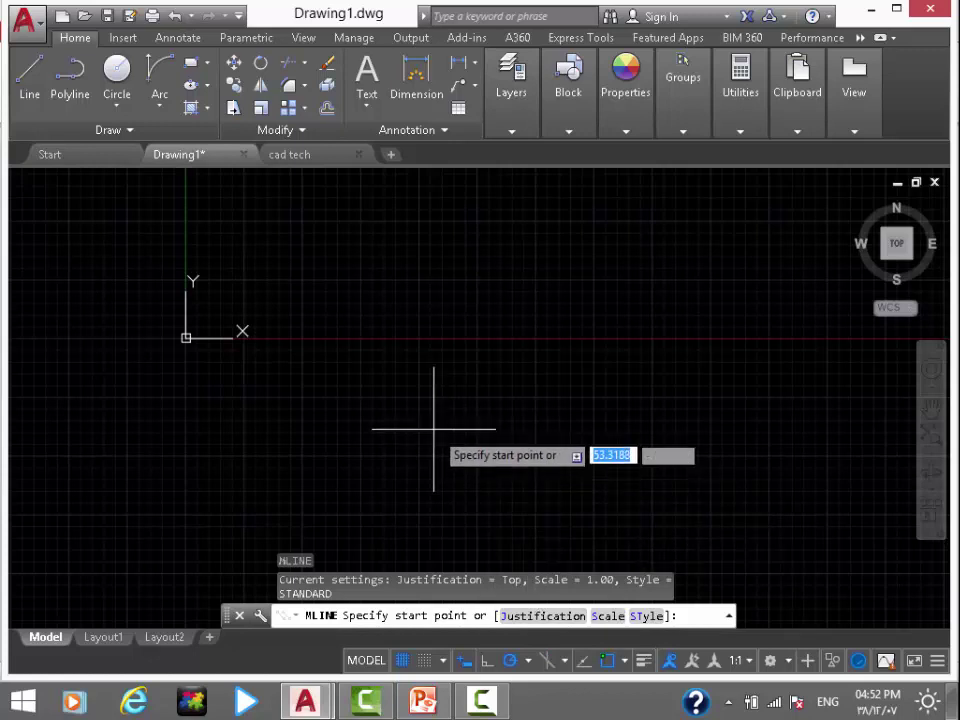
key(Escape)
key(Return)
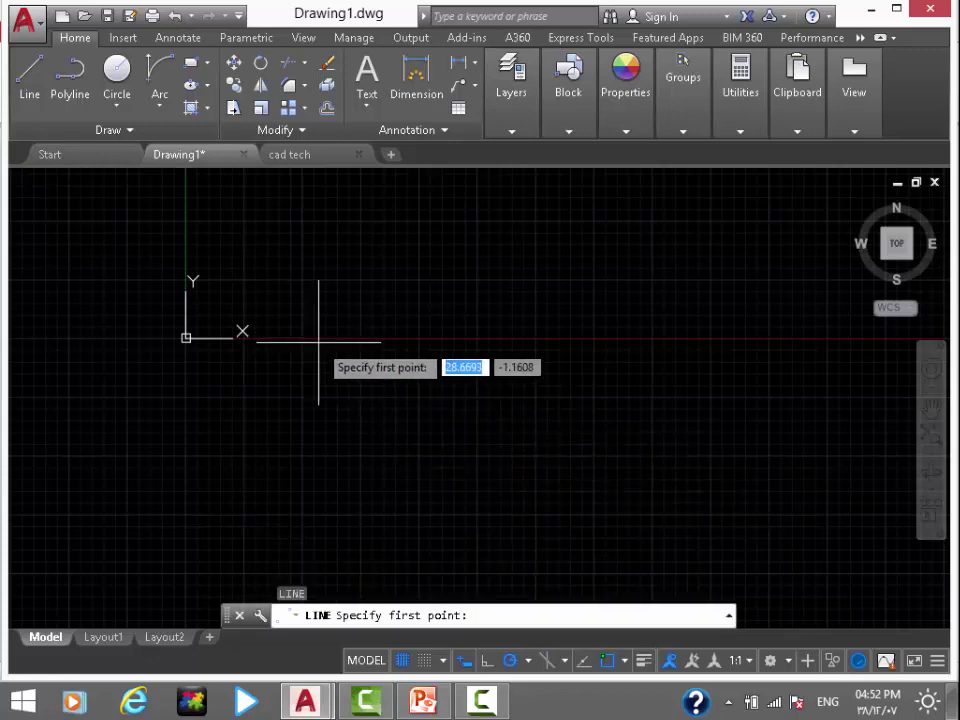
click(318, 342)
click(594, 342)
key(Escape)
Copy the horizontal line a short distance downward to make a parallel pair
click(445, 342)
click(417, 386)
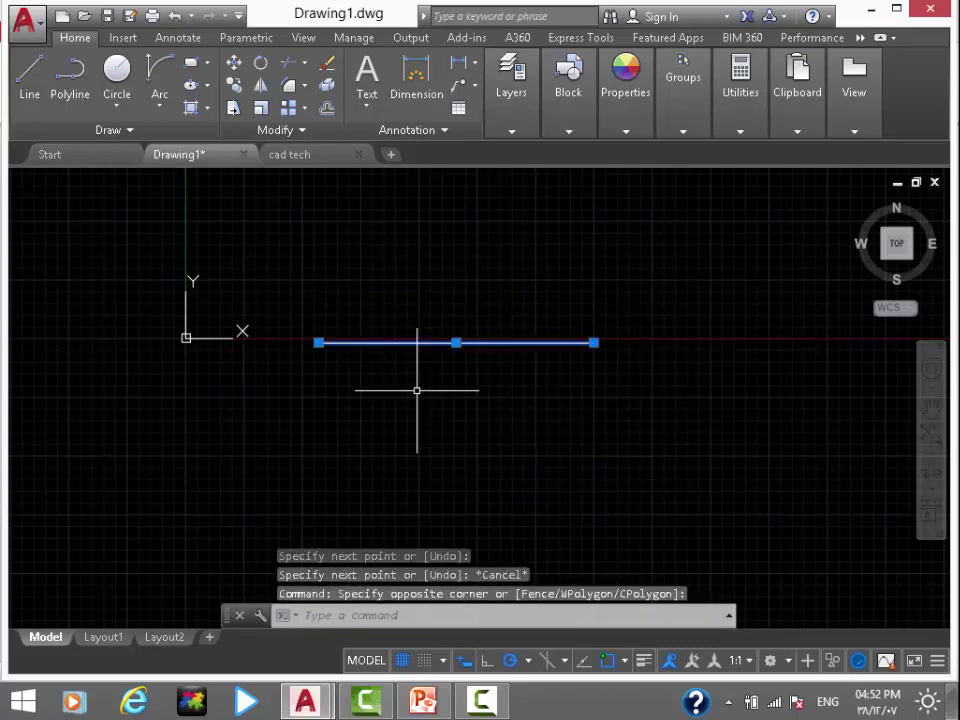
text(co)
key(Return)
click(417, 359)
click(419, 392)
key(Escape)
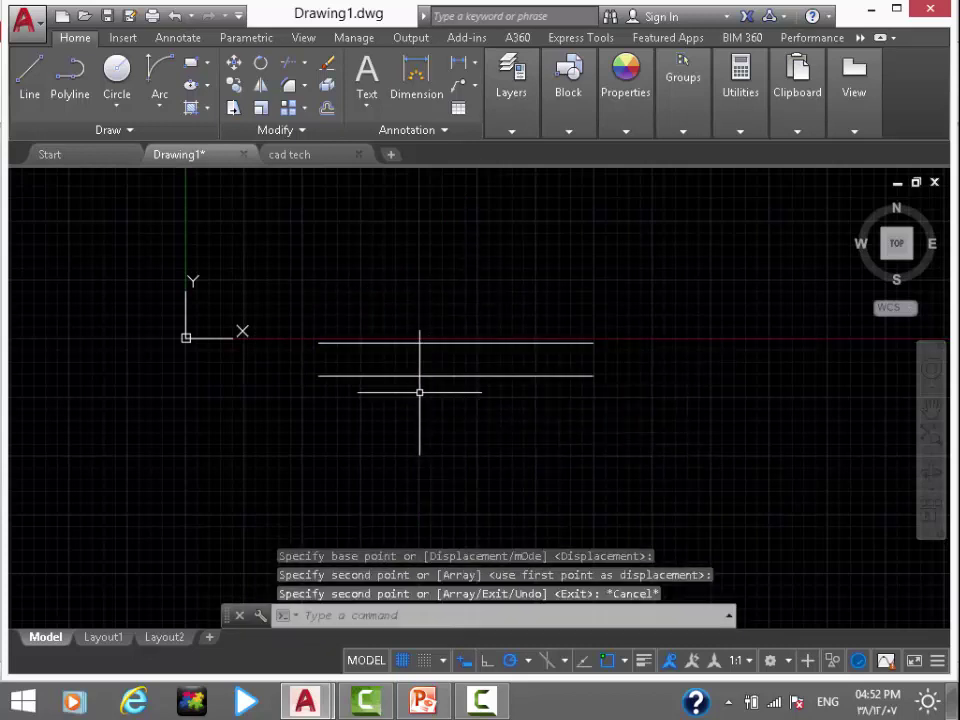
text(ml)
key(Return)
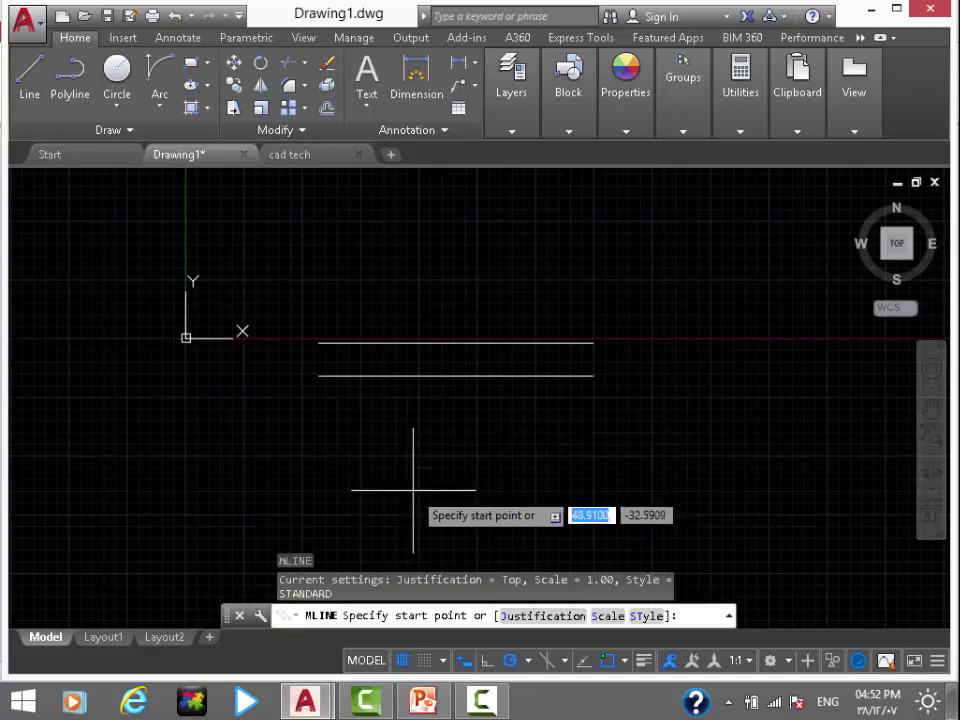
Set the MLINE options to Zero justification and a 0.12 scale
scroll(314, 350, up, 2)
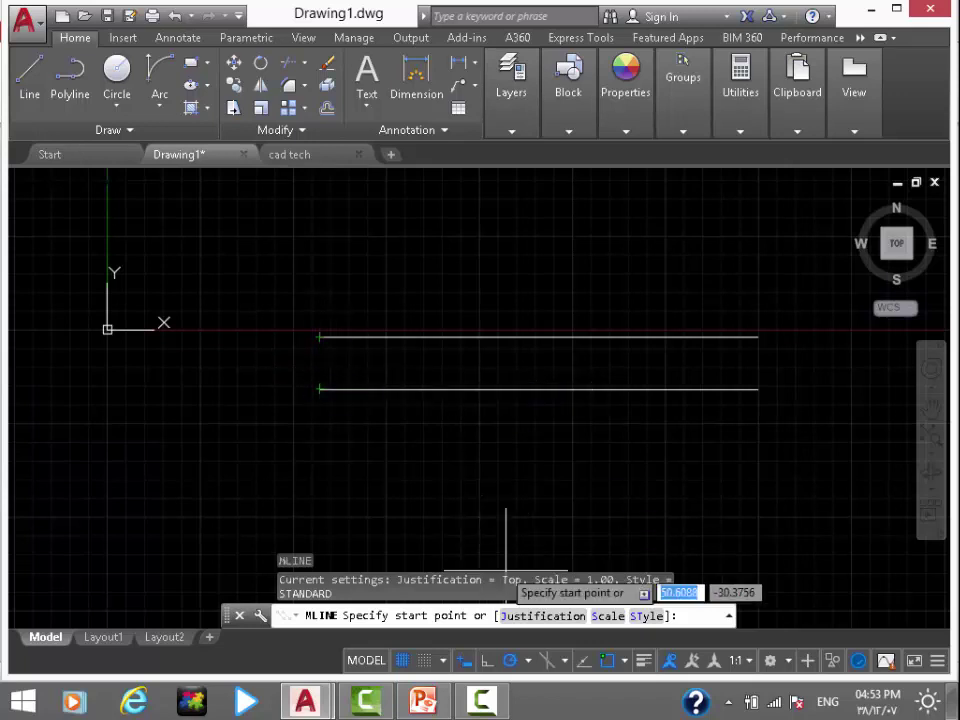
click(543, 617)
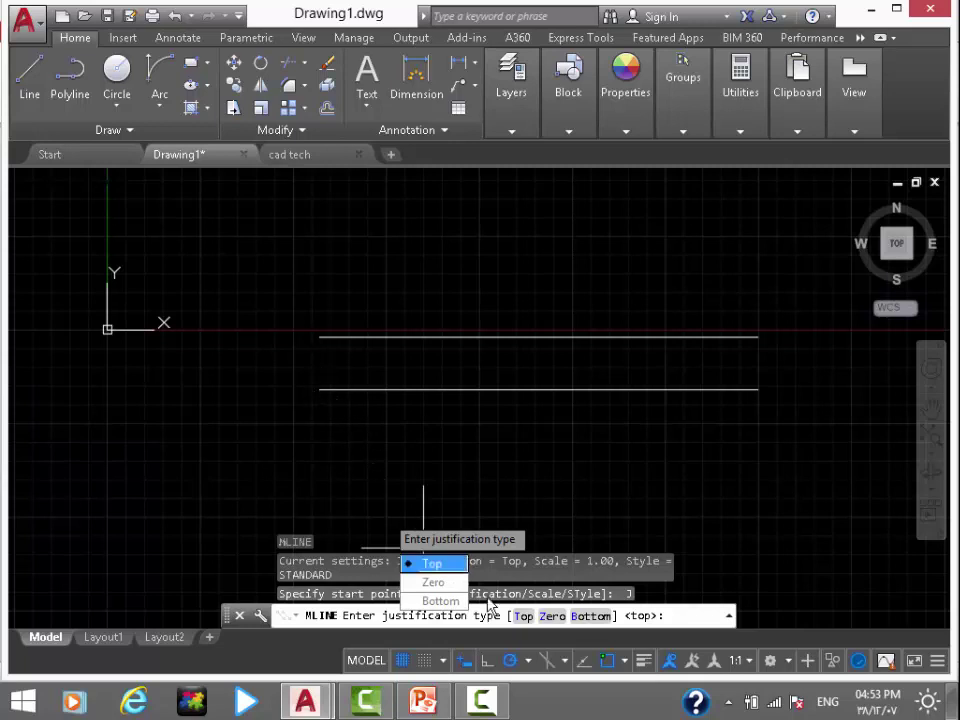
click(555, 618)
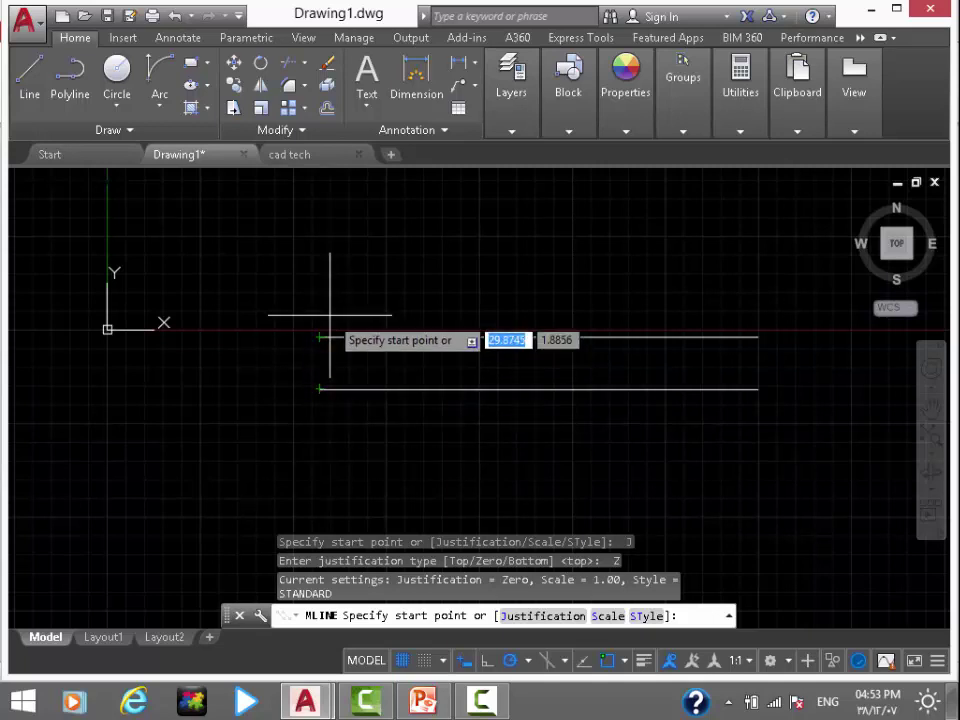
click(606, 616)
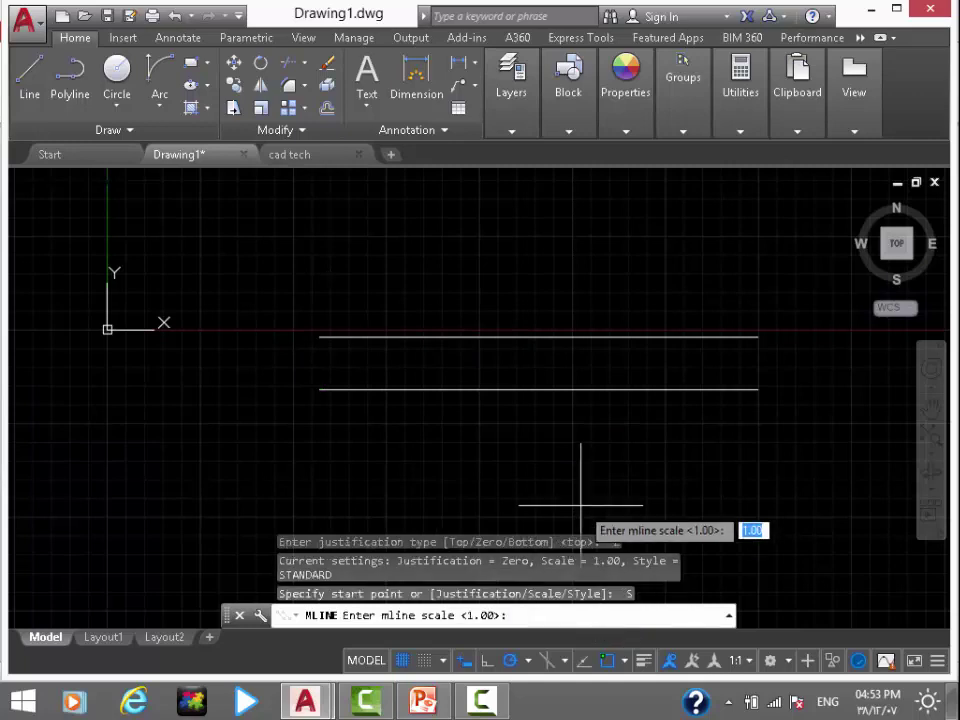
text(12)
key(Return)
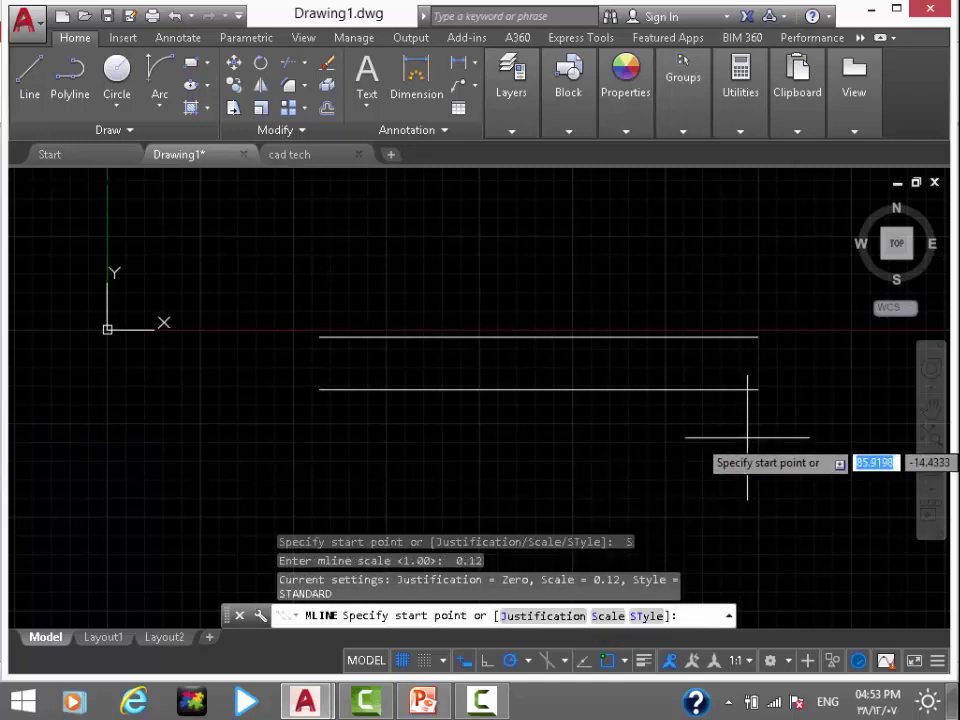
middle_drag(678, 442, 517, 269)
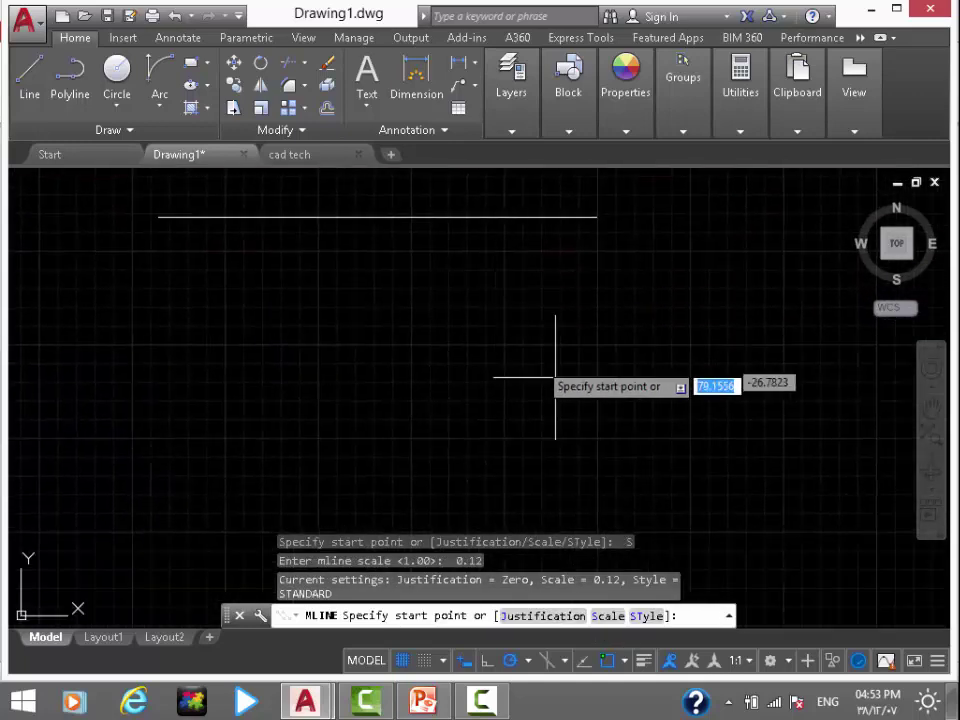
Draw a four-corner multiline with a slanted left side and close it into a trapezoid
click(229, 313)
click(335, 313)
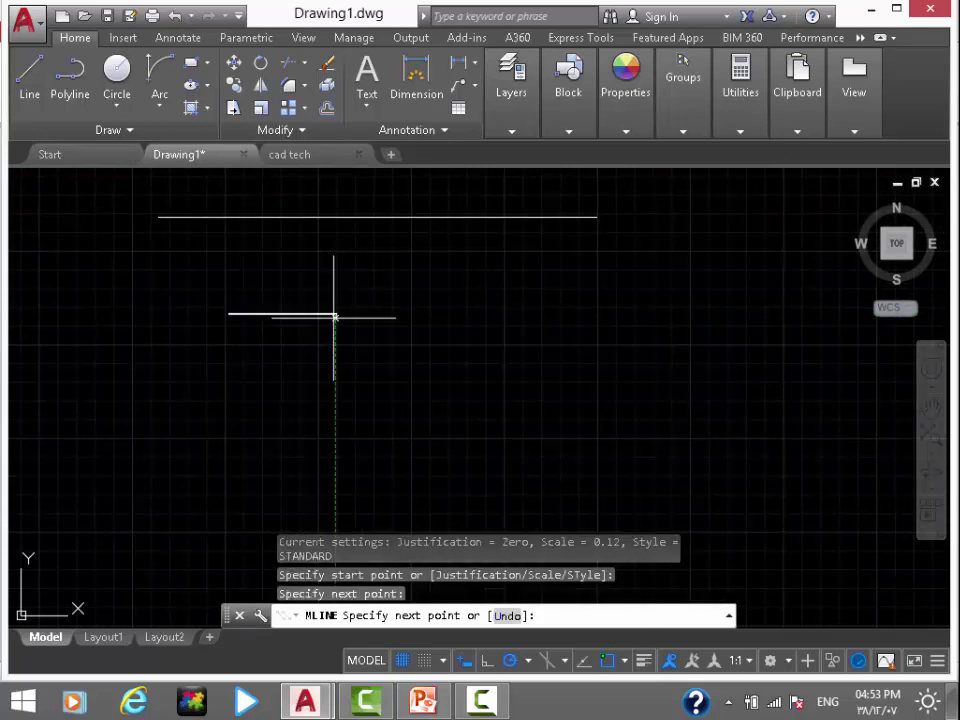
click(336, 371)
click(254, 371)
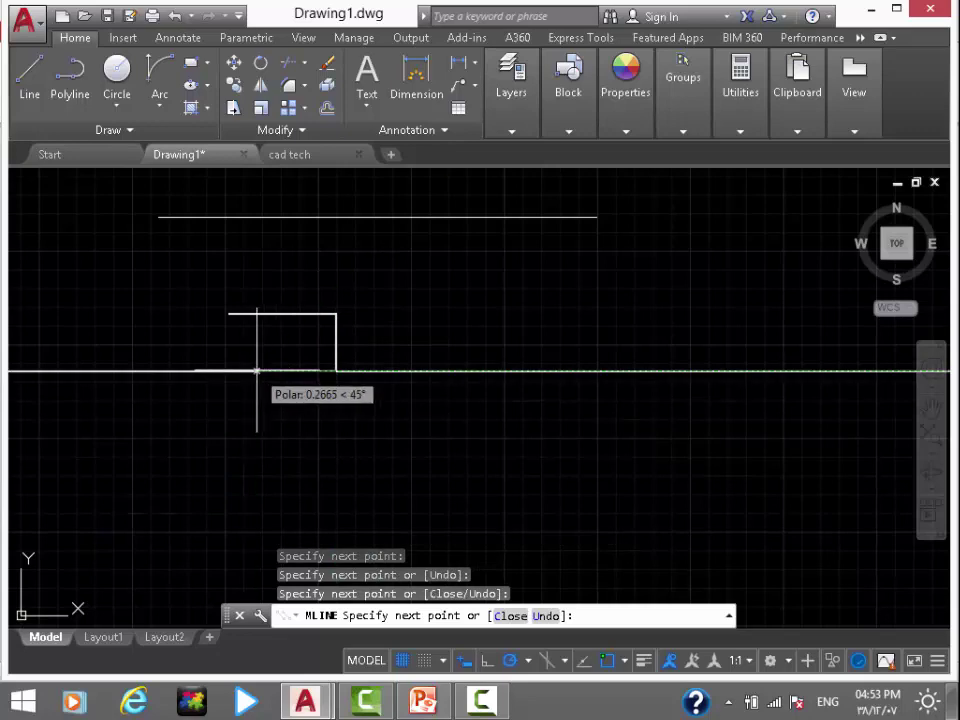
text(c)
key(Return)
Window-select the trapezoid and zoom and pan until the whole outline fits
scroll(244, 322, up, 5)
scroll(190, 296, up, 3)
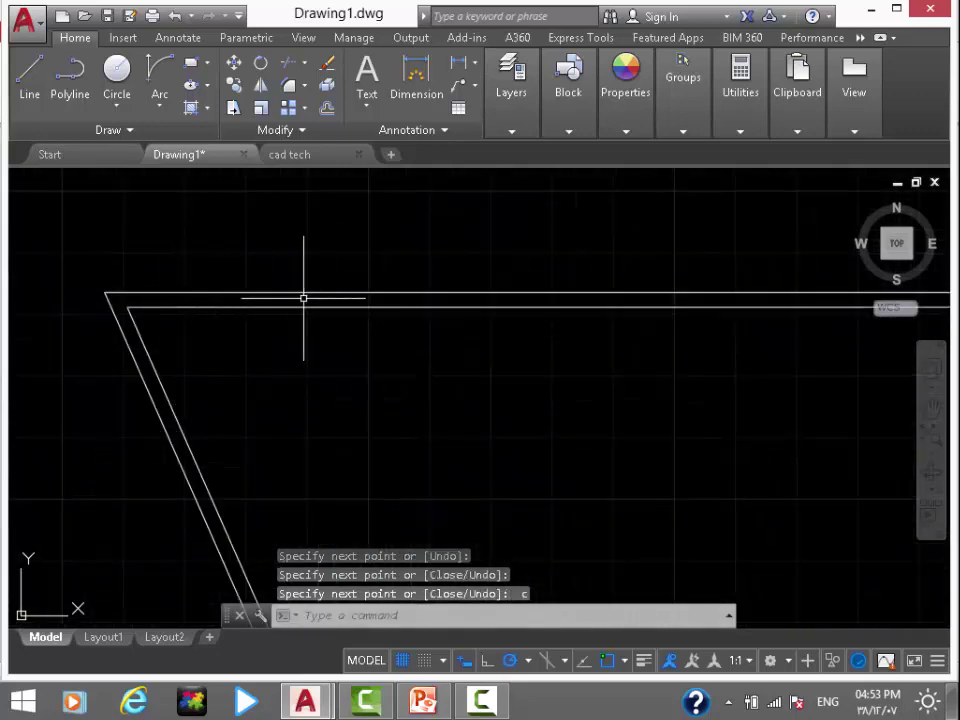
scroll(440, 312, down, 3)
mouse_move(426, 315)
middle_down()
mouse_move(324, 320)
mouse_move(306, 338)
middle_up()
scroll(340, 318, down, 3)
scroll(279, 341, up, 4)
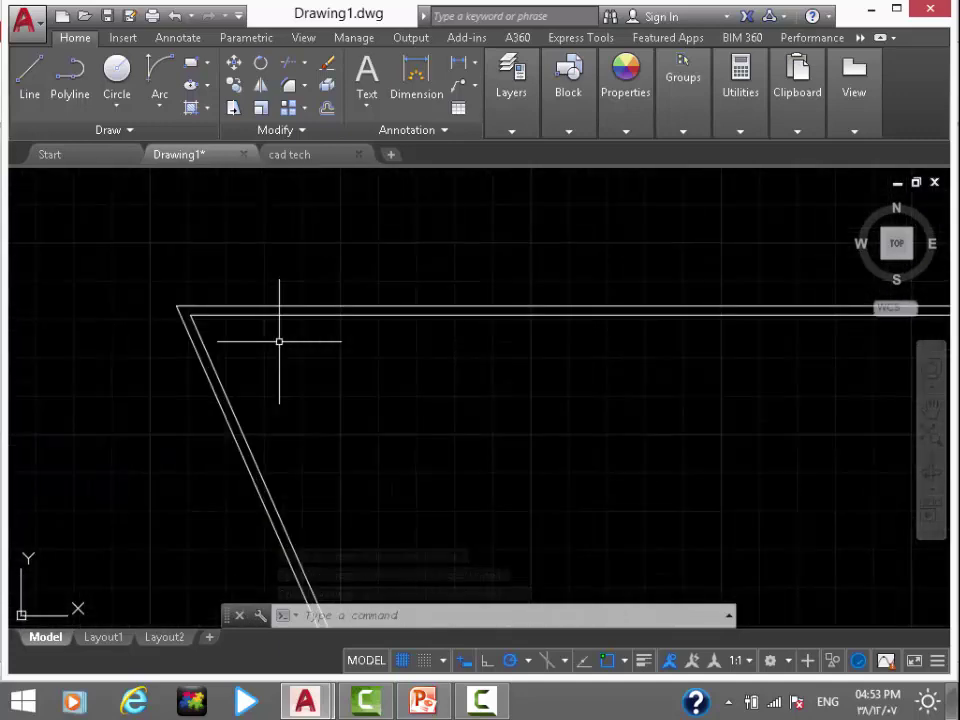
click(287, 252)
click(316, 307)
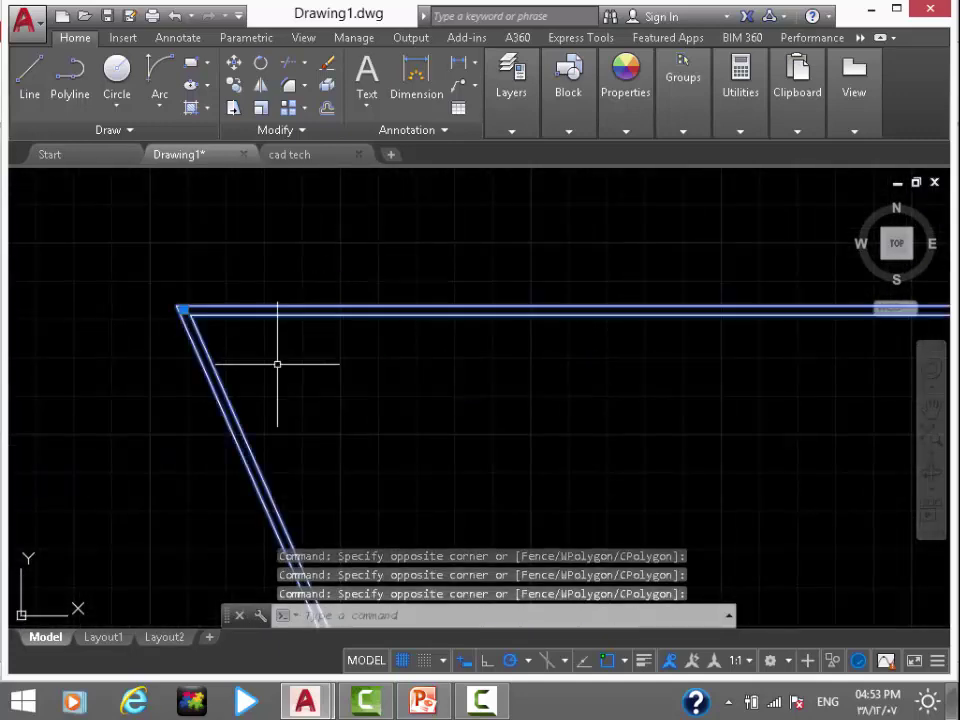
scroll(330, 354, down, 3)
middle_drag(330, 354, 312, 331)
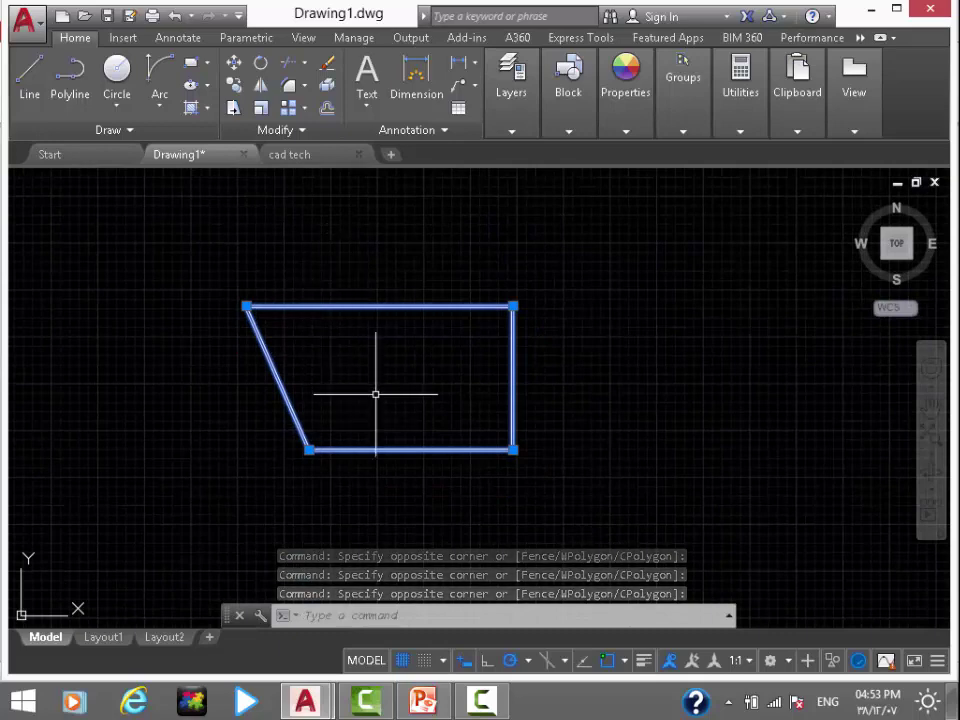
Clear the trapezoid selection and run MLSTYLE, fixing a typo in the command
key(Escape)
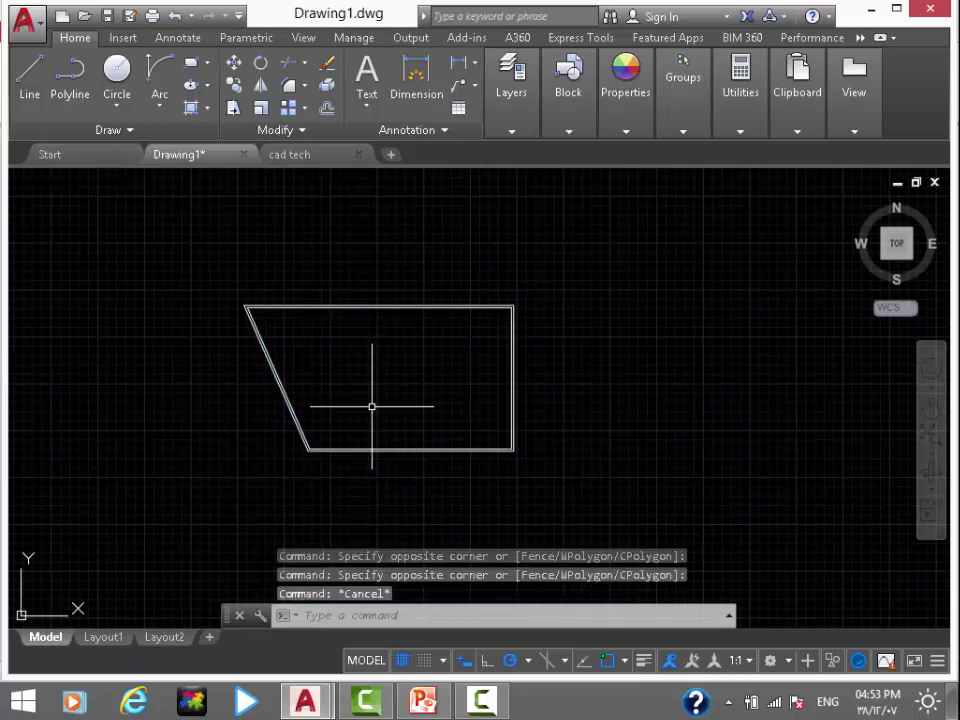
text(ms)
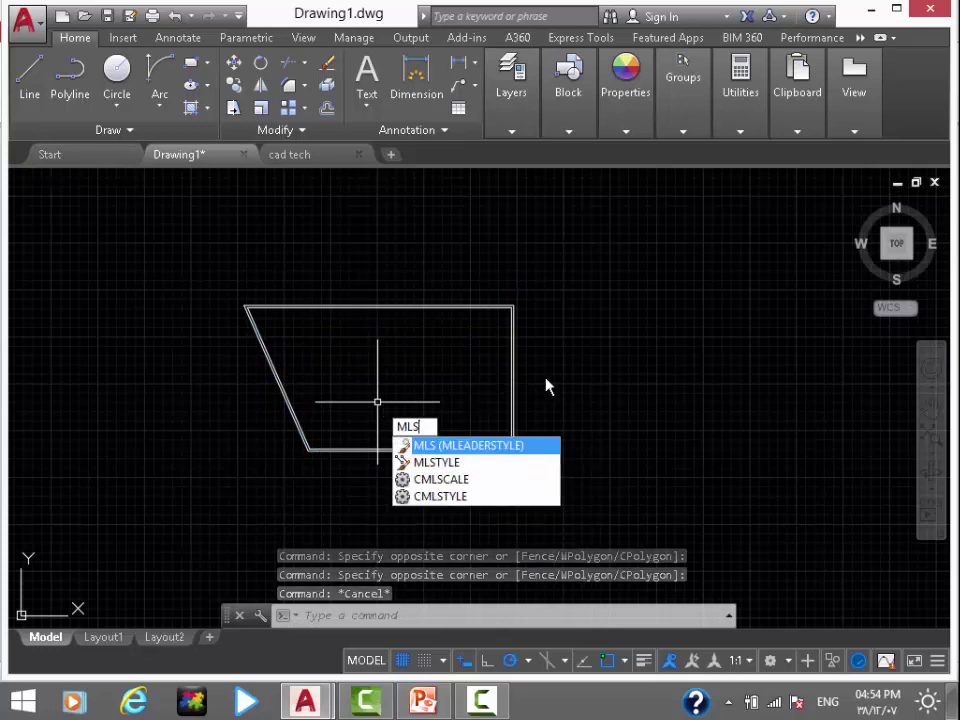
text(yt)
key(BackSpace)
key(BackSpace)
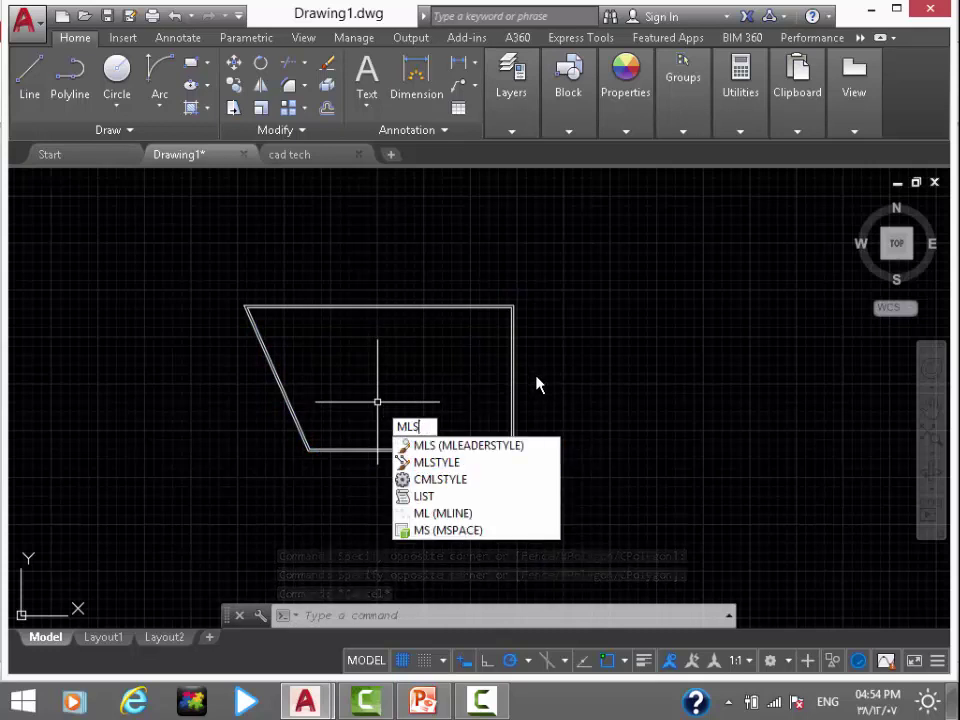
text(y)
key(Return)
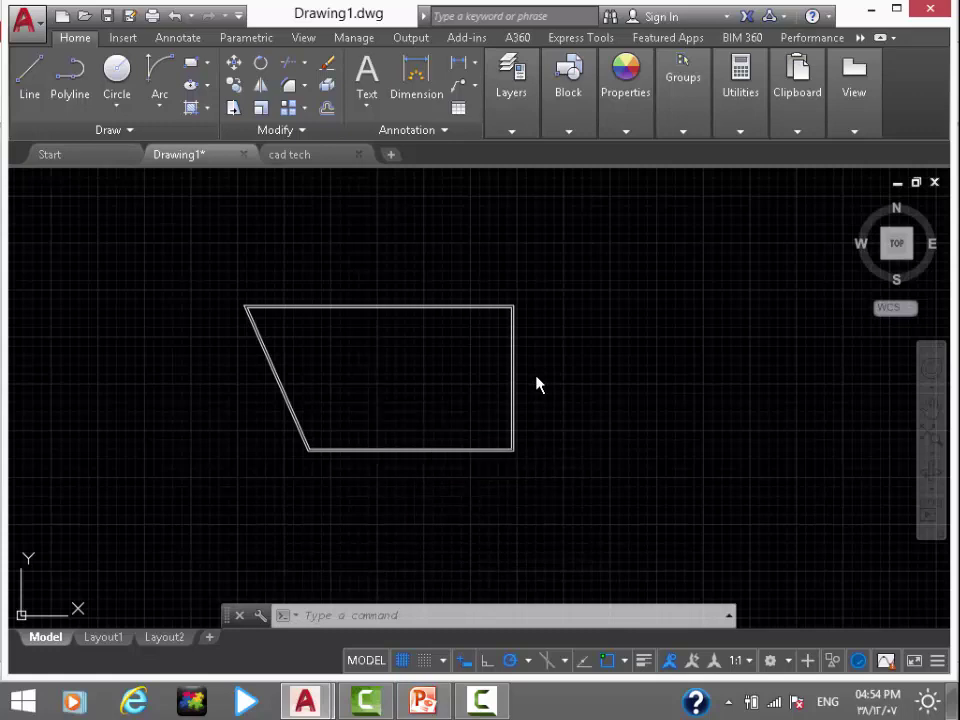
Create multiline style B from STANDARD, retrying once, and continue to its element settings
drag(431, 231, 283, 105)
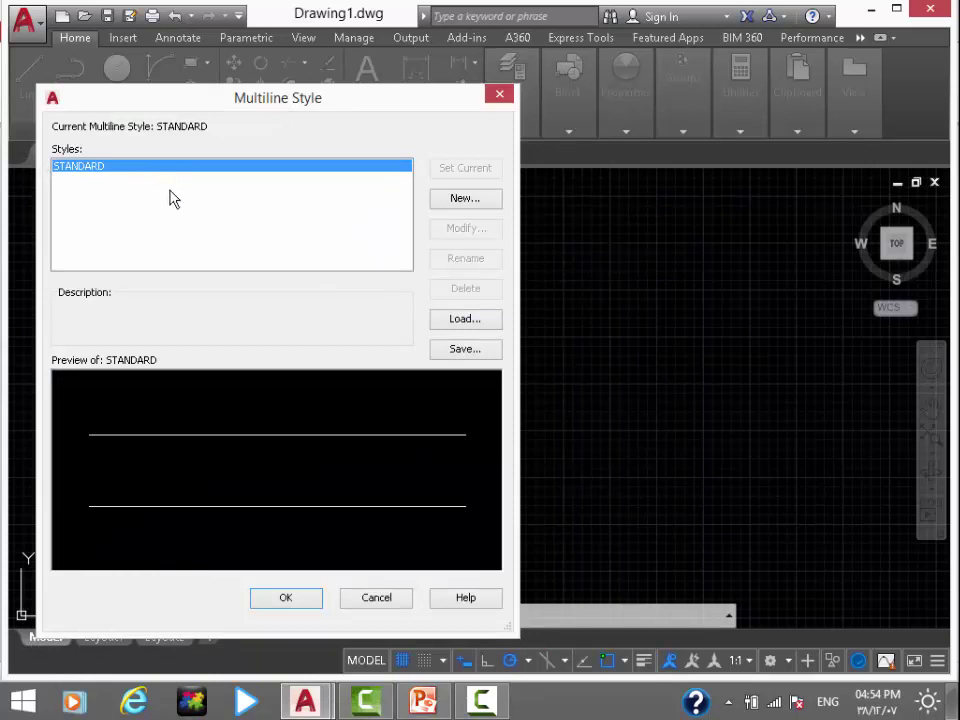
click(466, 200)
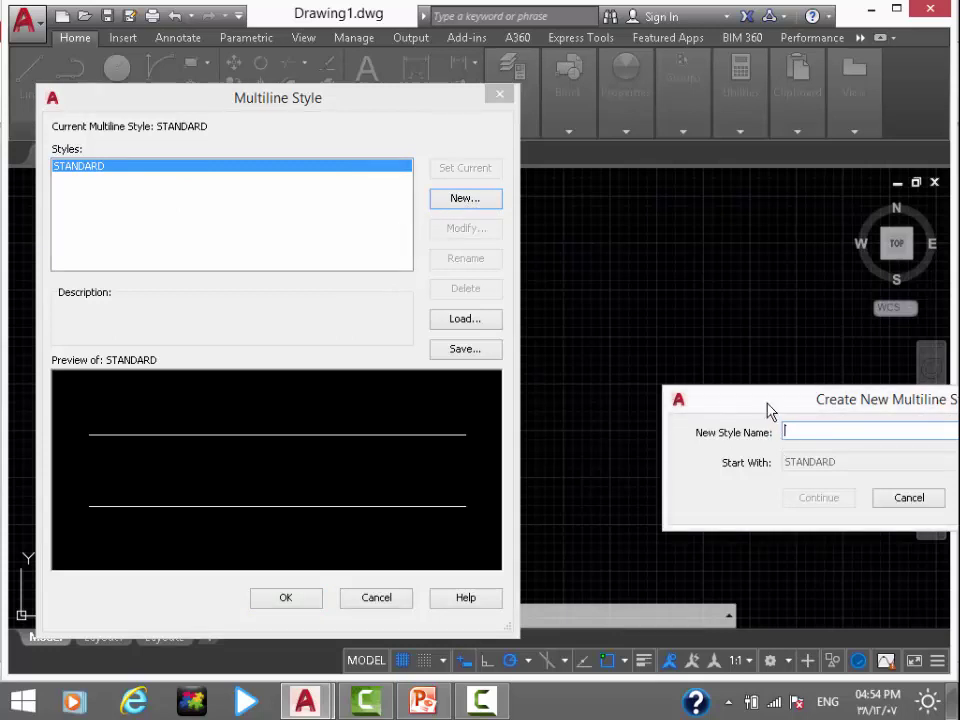
drag(760, 405, 394, 284)
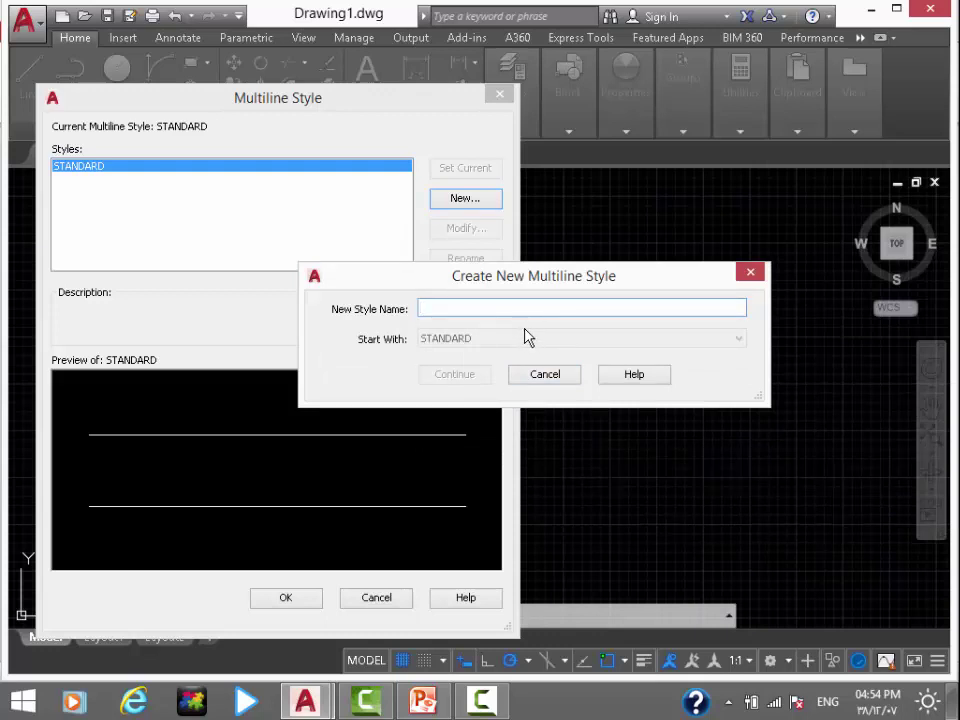
text(b)
click(464, 376)
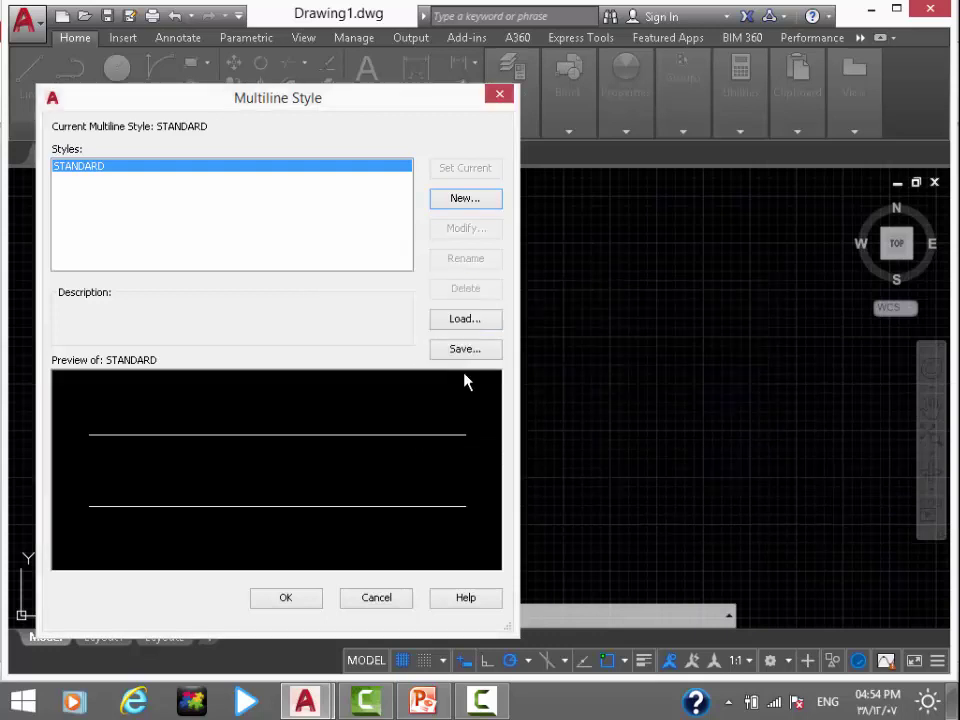
drag(700, 265, 525, 179)
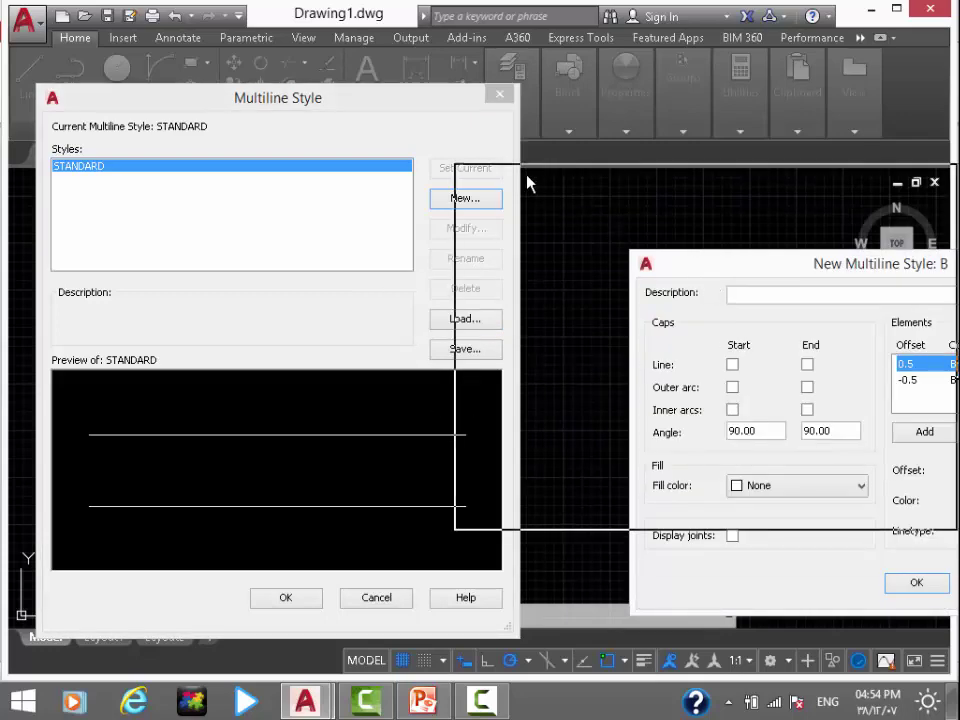
click(936, 175)
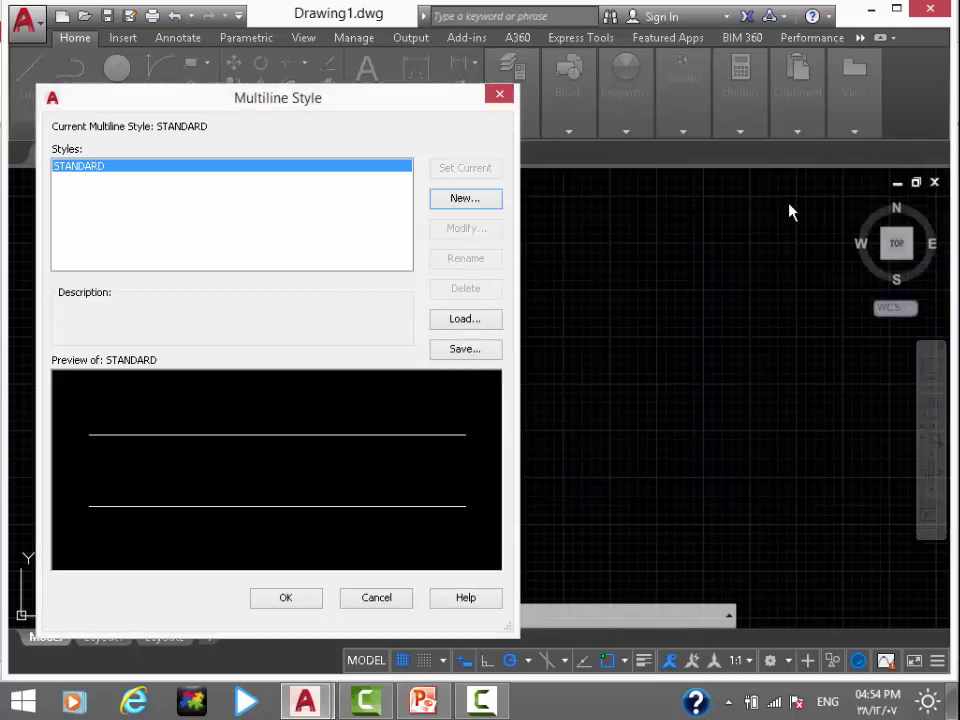
click(478, 207)
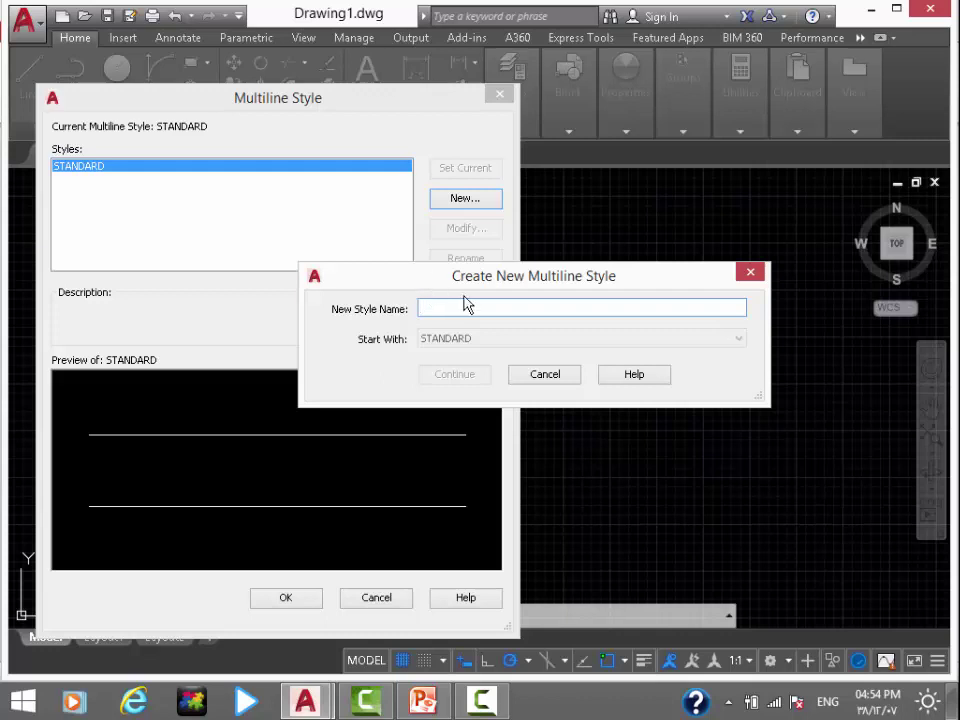
text(b)
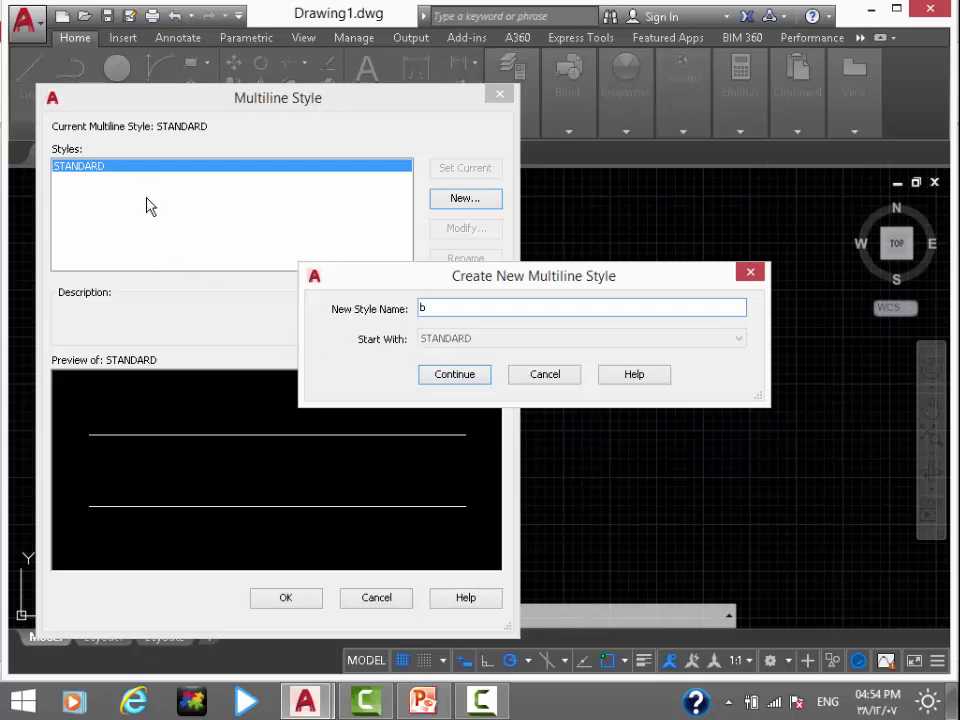
click(491, 374)
Add a line element to style B and set its offset to 0.3
drag(666, 178, 510, 133)
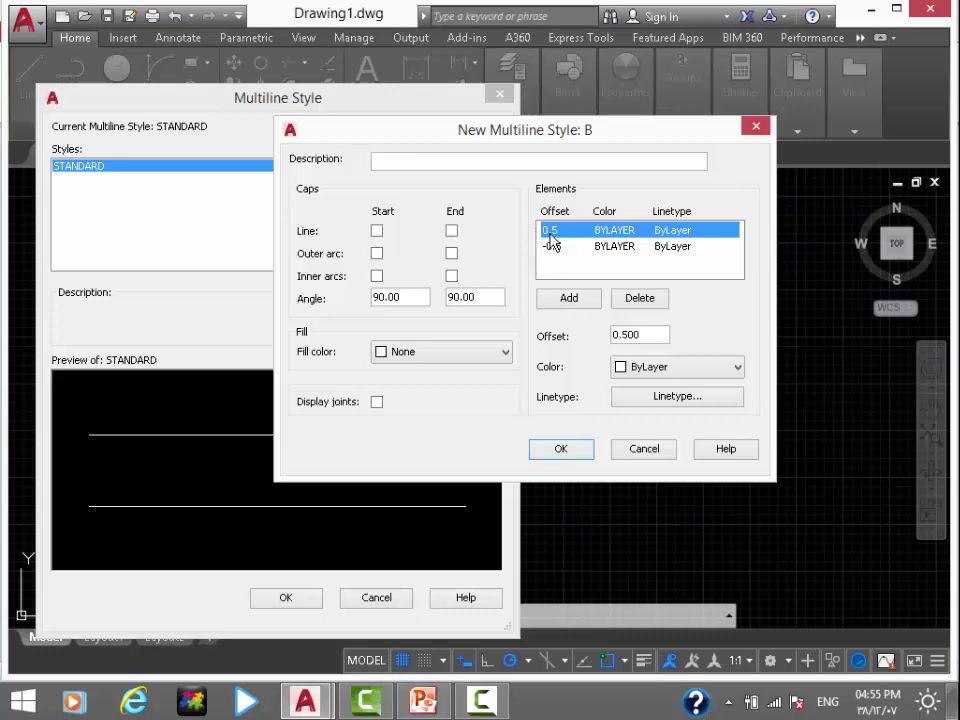
click(570, 300)
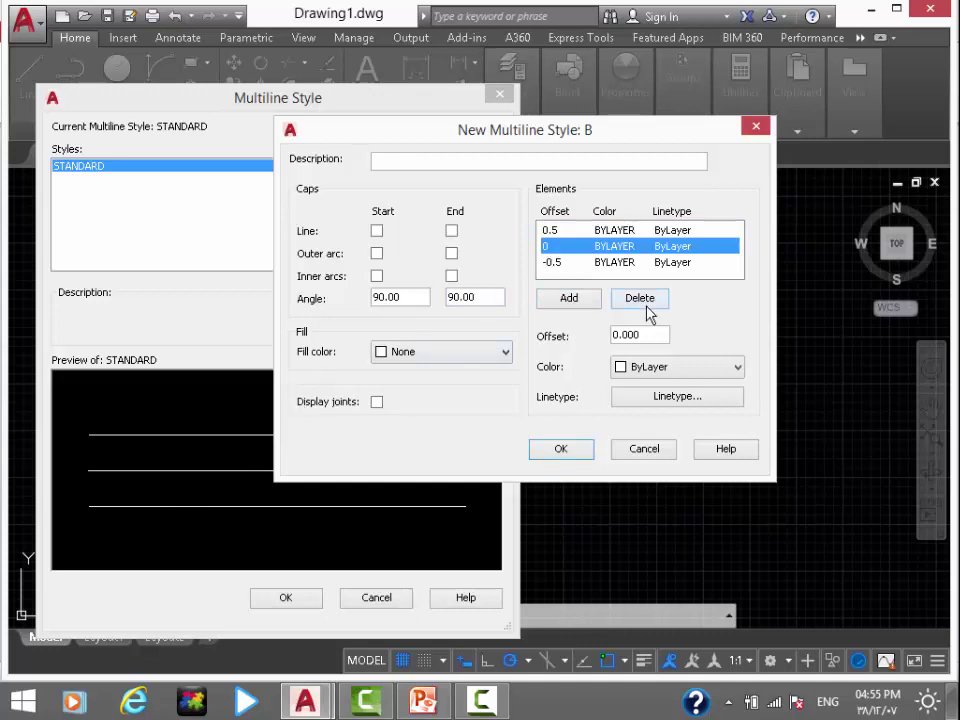
click(640, 298)
drag(537, 135, 597, 48)
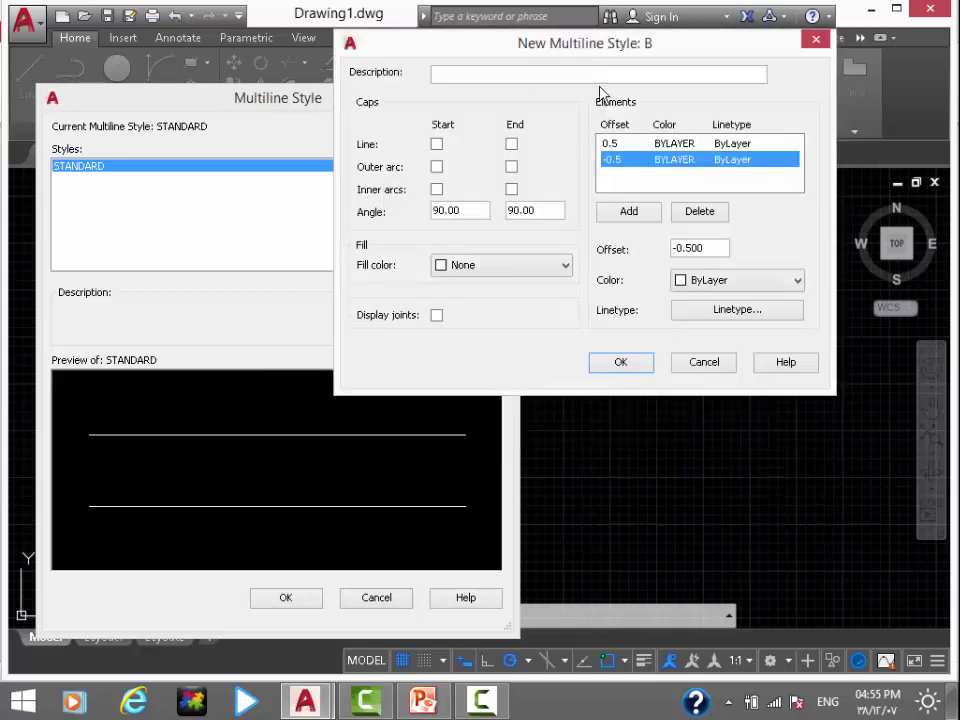
click(628, 208)
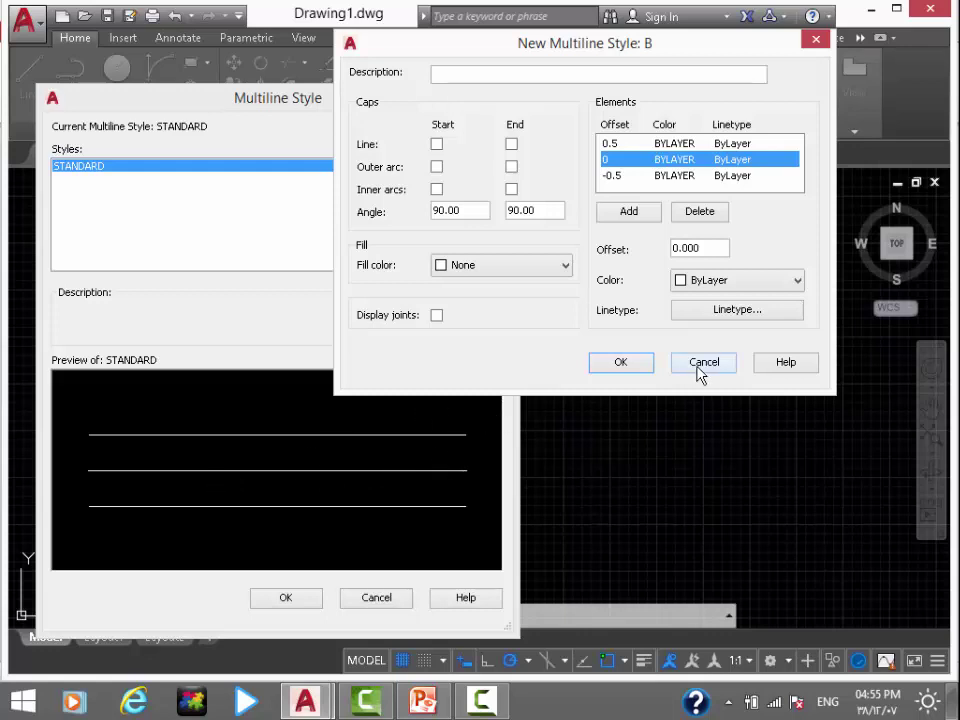
click(707, 249)
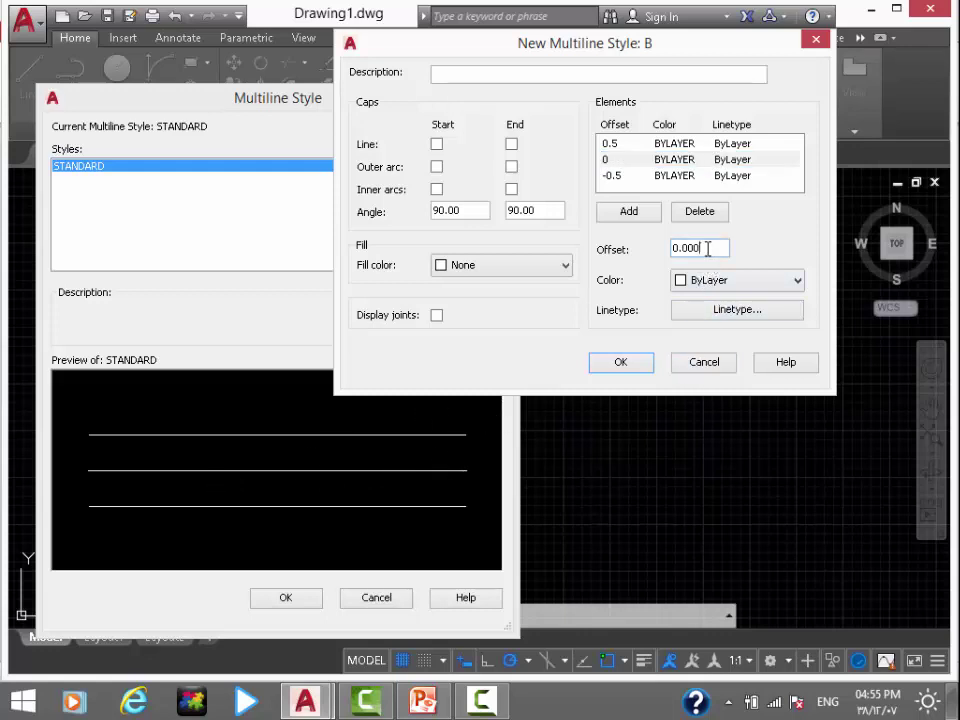
click(633, 162)
double_click(708, 242)
text(0.3)
click(626, 180)
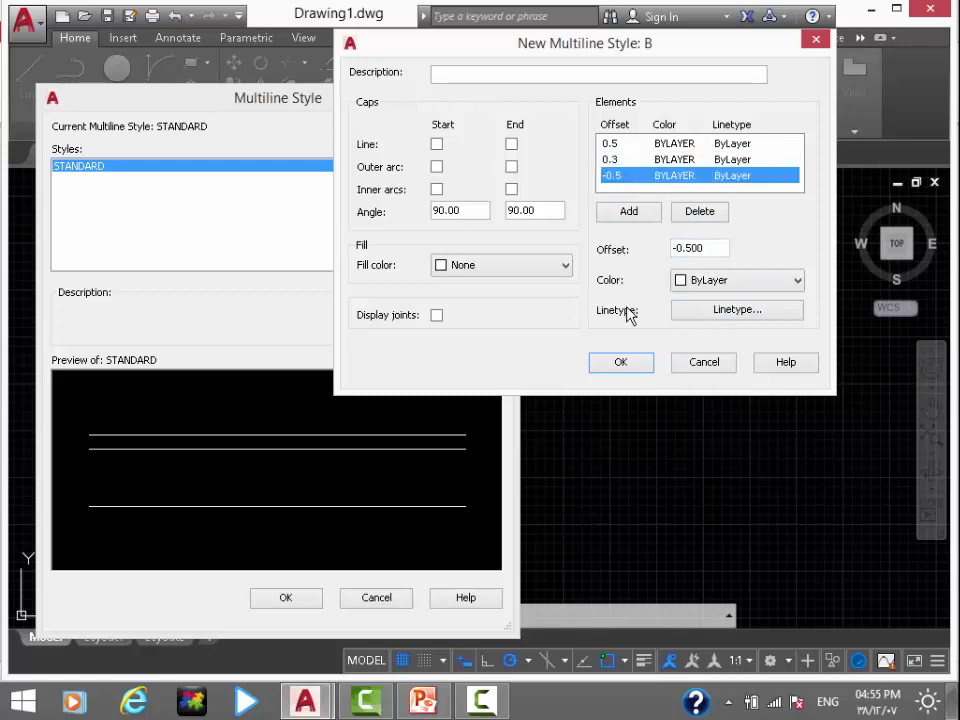
Add another line element and set its offset to -0.3
click(628, 211)
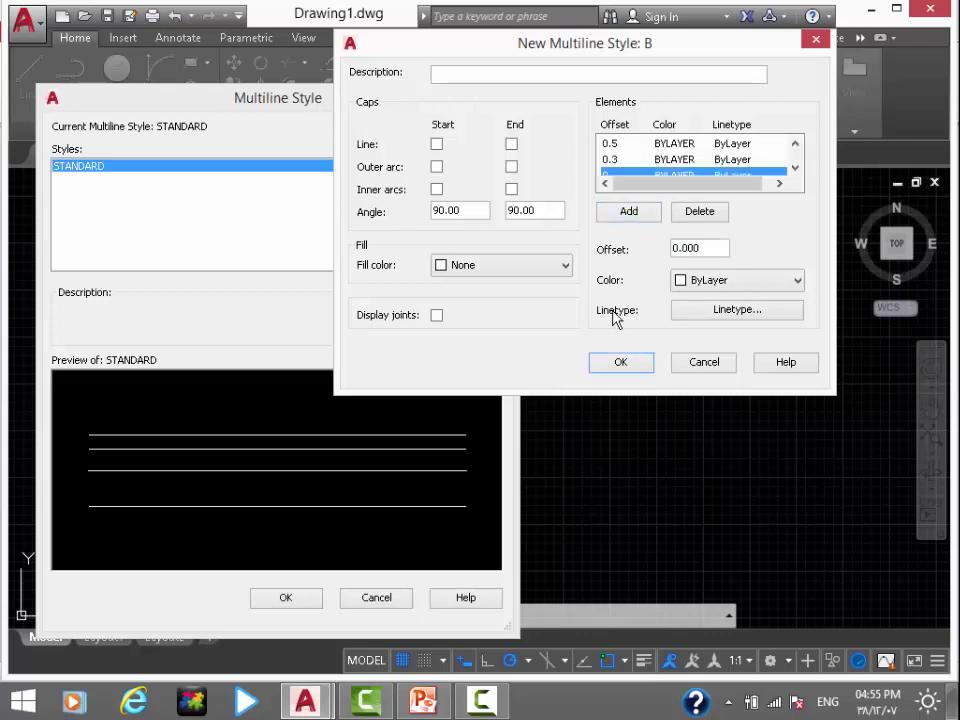
click(795, 167)
click(795, 167)
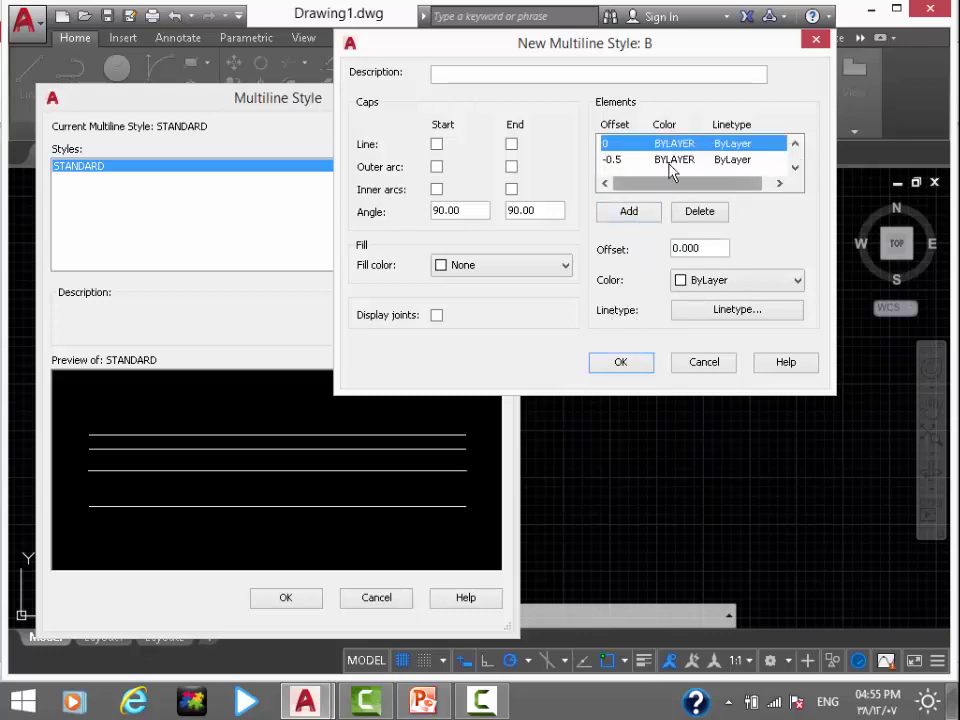
drag(714, 249, 625, 252)
text(-0.3)
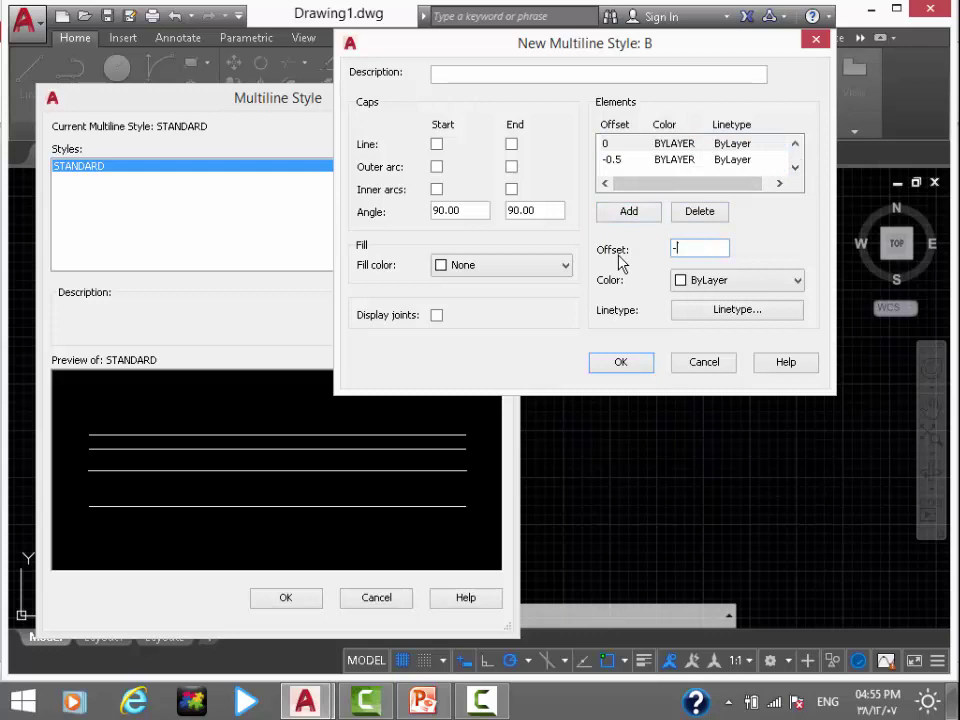
click(628, 160)
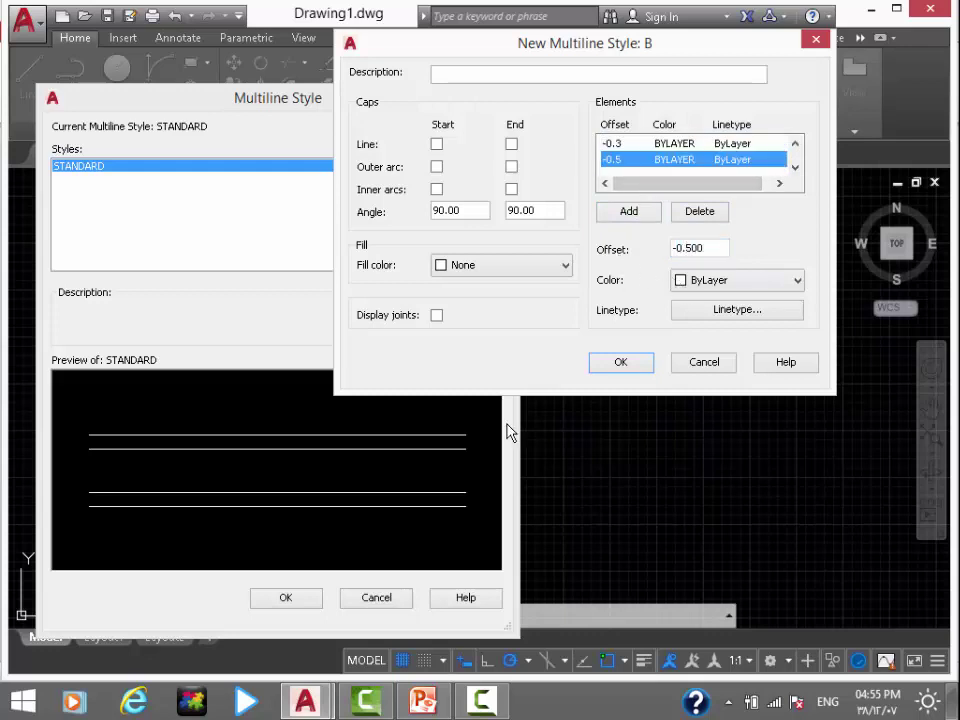
click(797, 144)
click(797, 144)
click(616, 144)
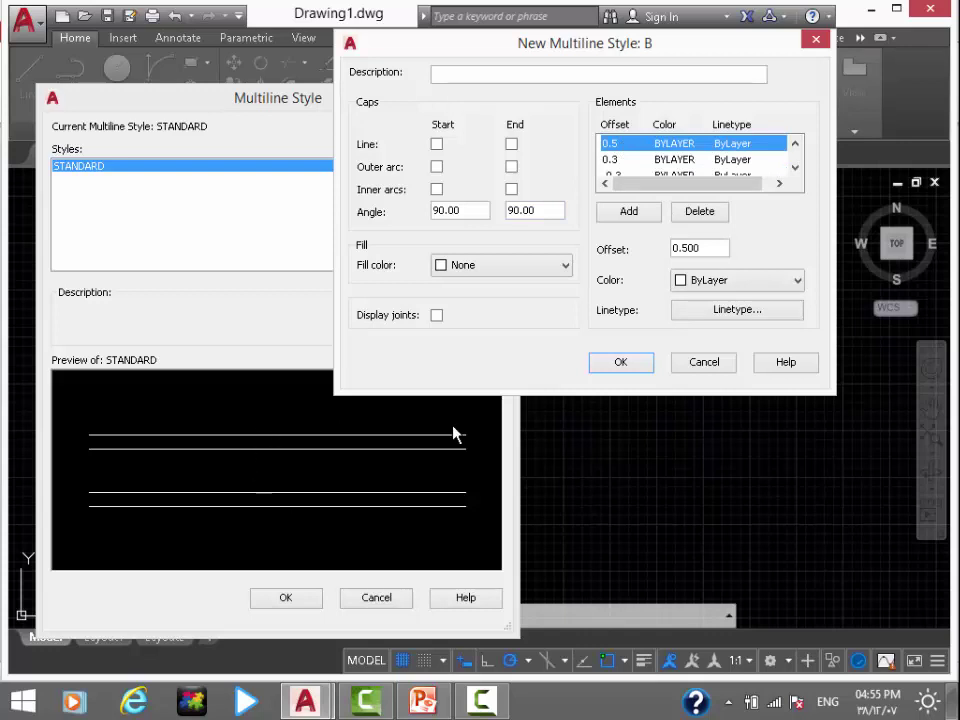
Colour the 0.3 and -0.3 elements green and save style B with OK
click(666, 160)
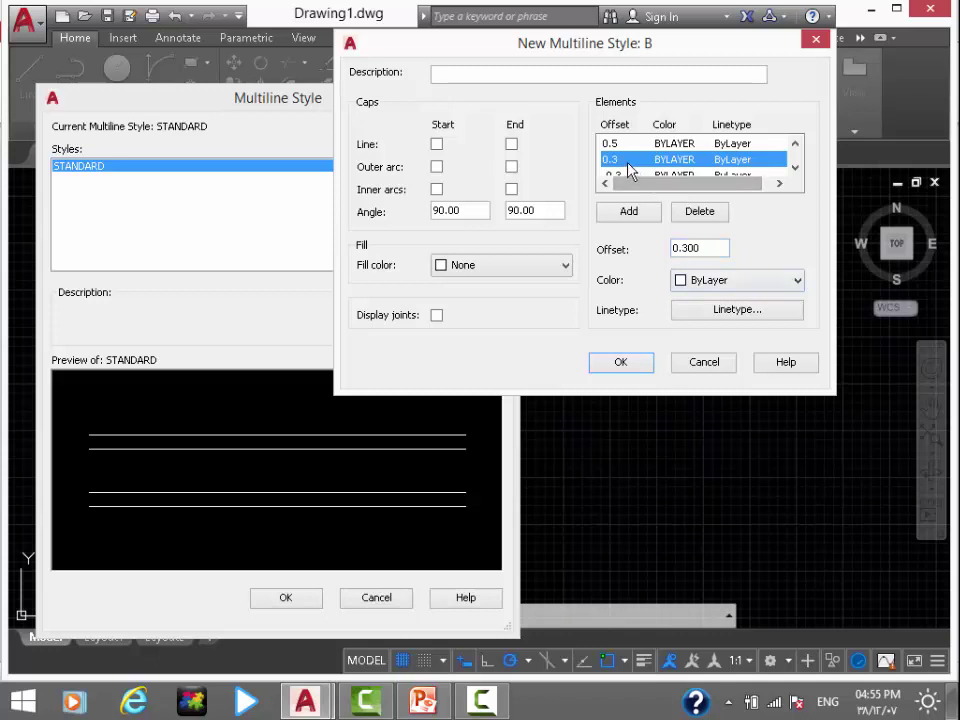
click(686, 281)
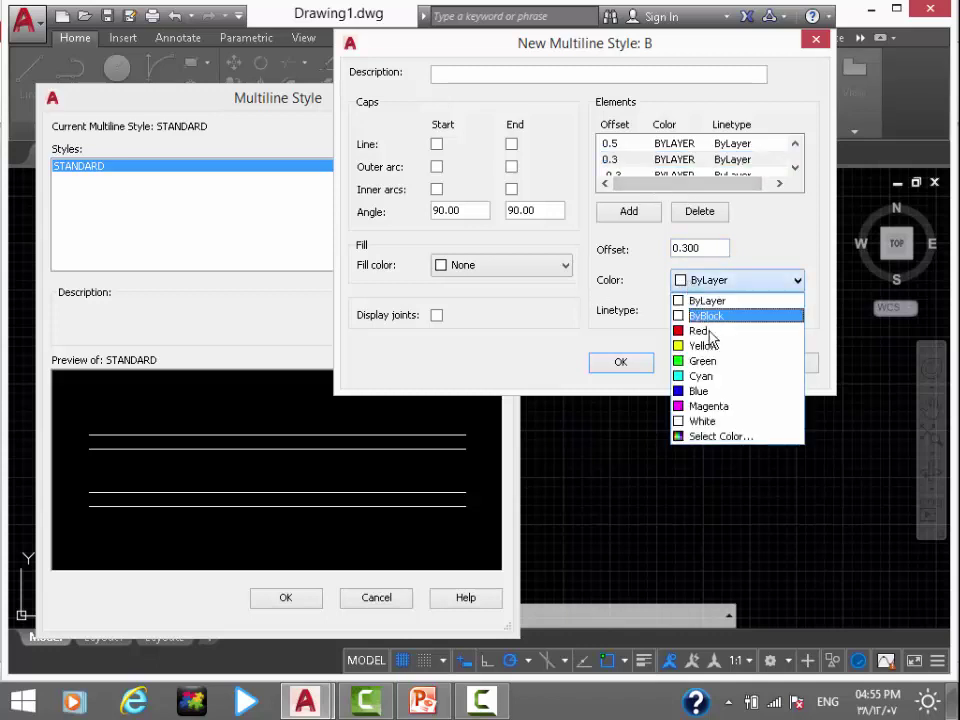
click(707, 360)
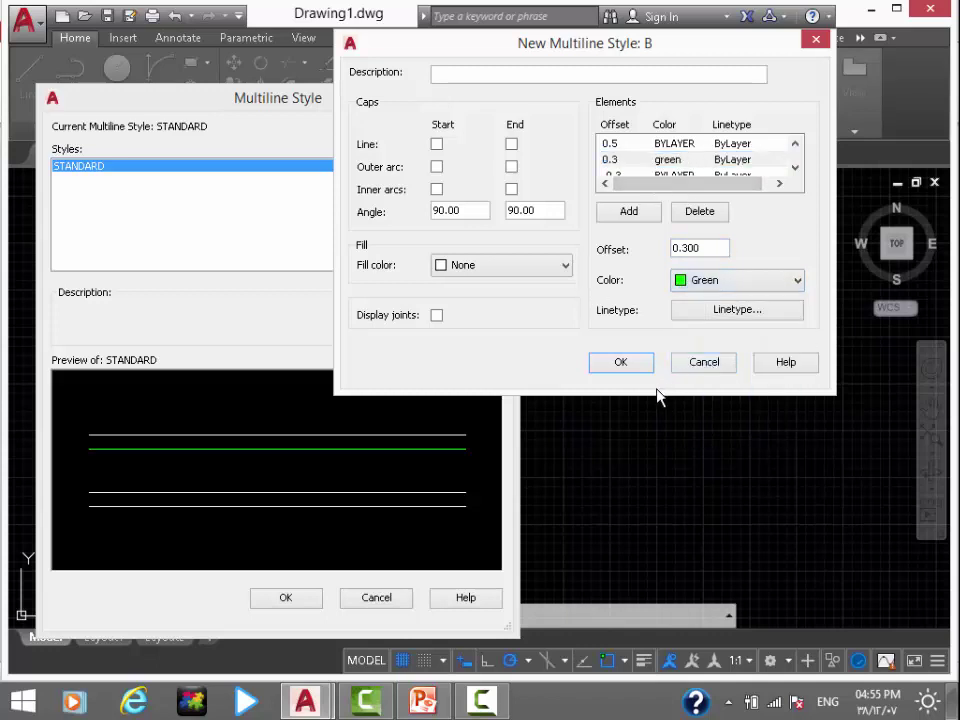
click(795, 167)
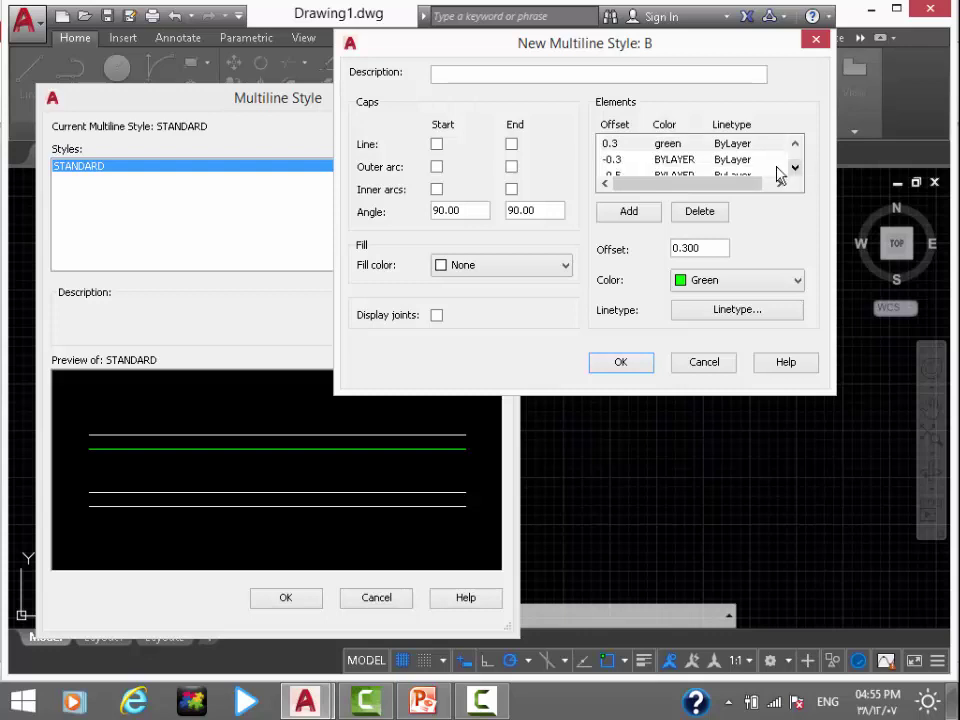
click(671, 160)
click(712, 278)
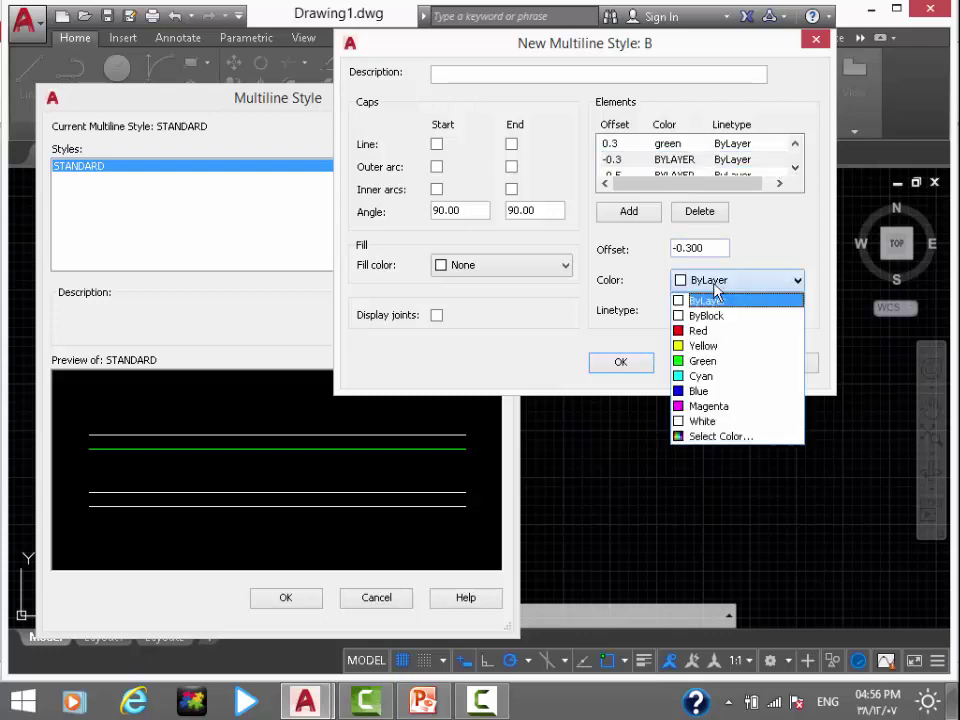
click(708, 362)
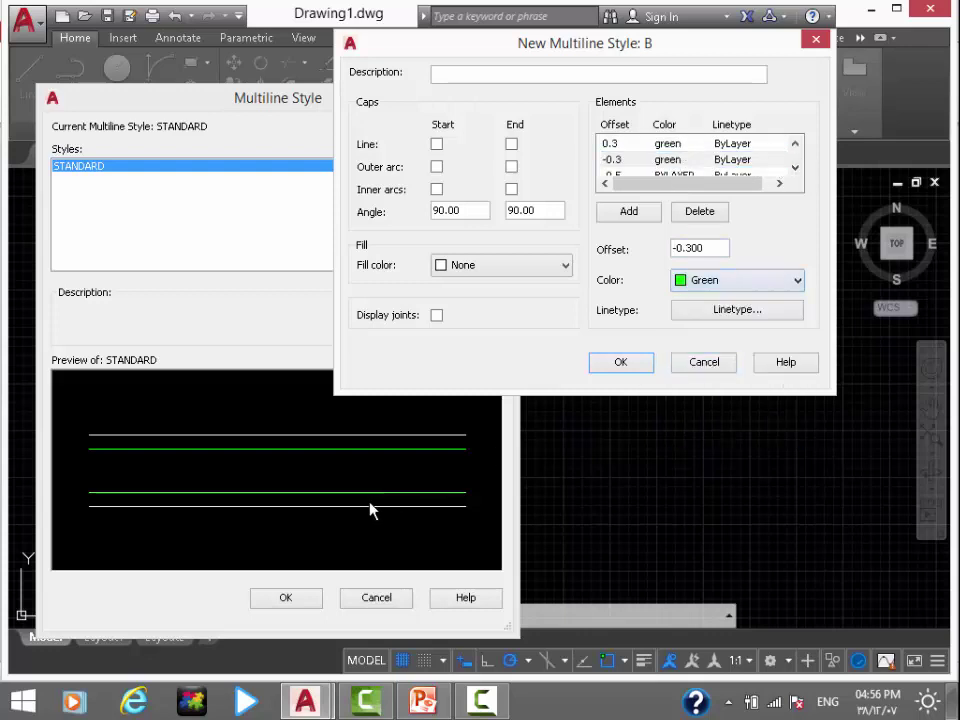
click(620, 365)
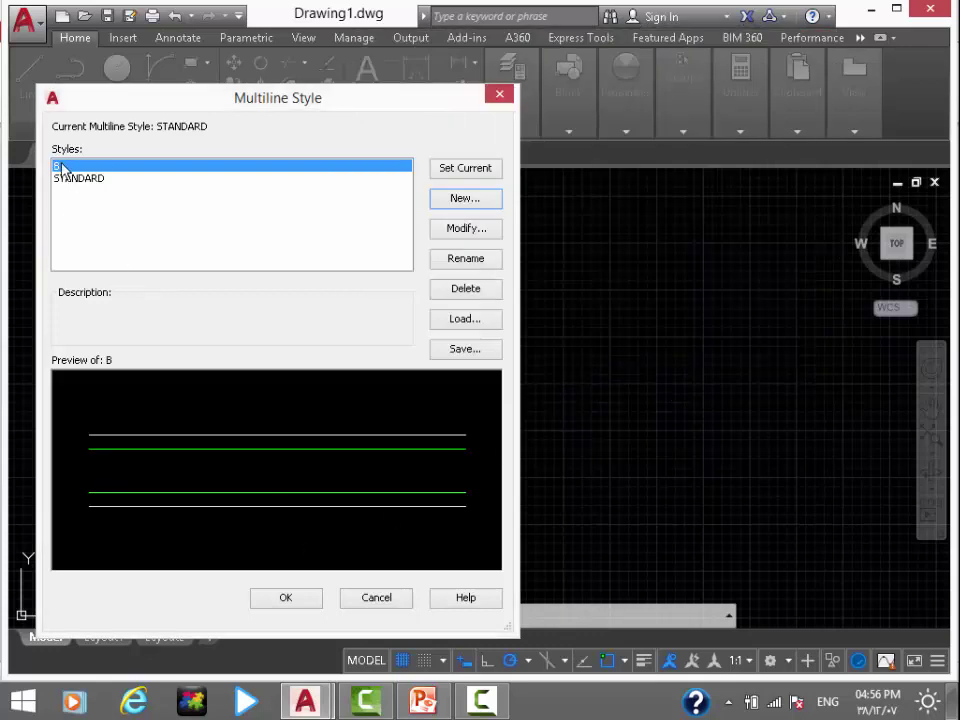
Draw a two-segment multiline corner using multiline style B
click(285, 598)
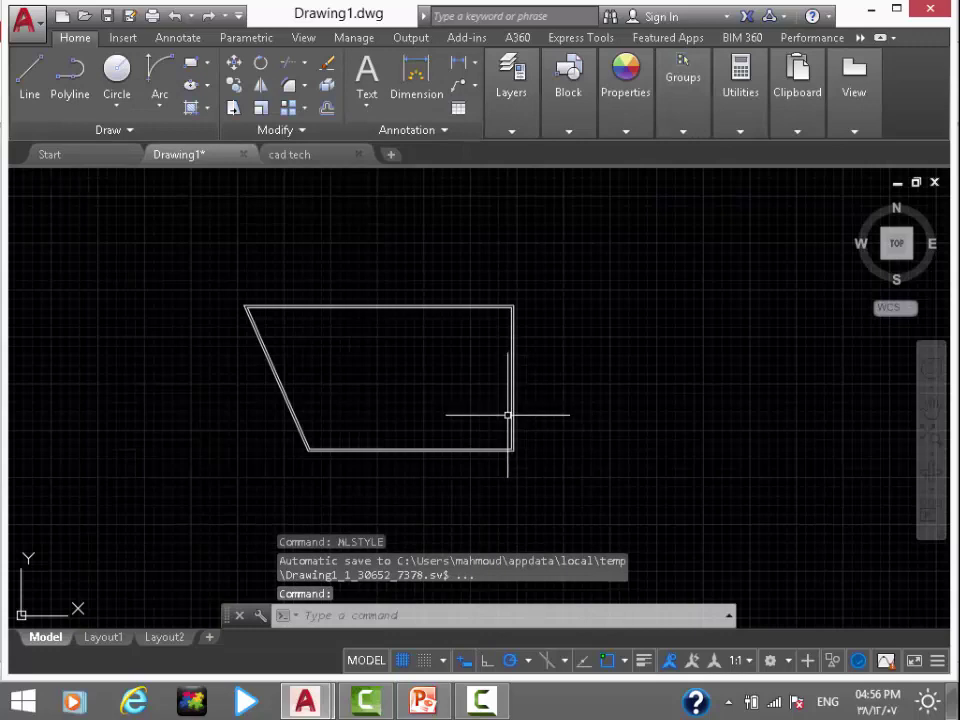
text(ml)
key(Return)
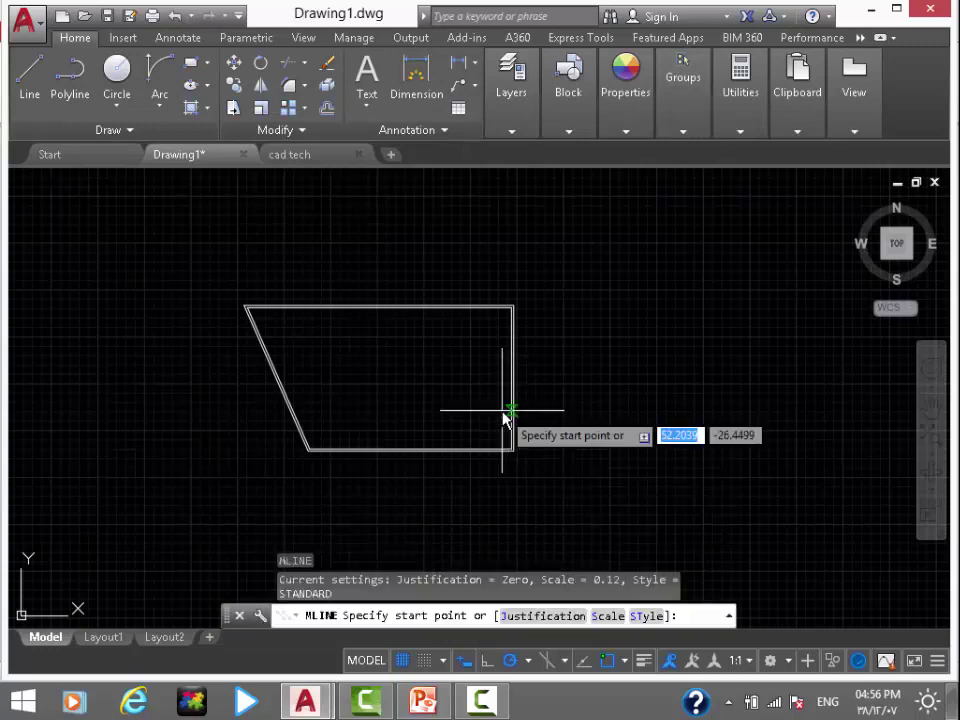
middle_drag(648, 370, 467, 358)
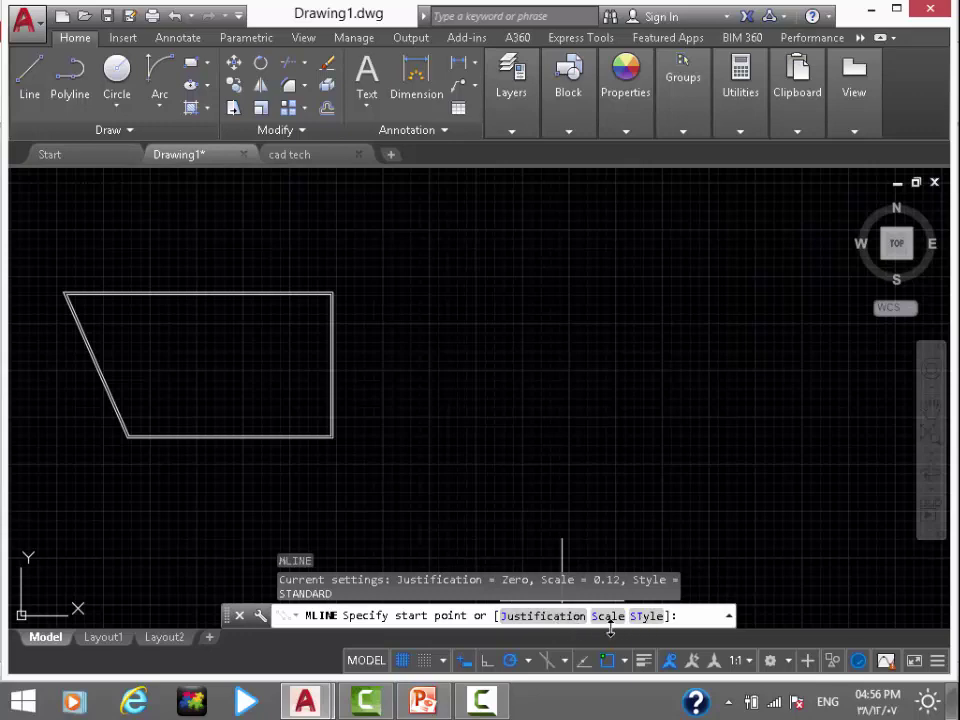
click(645, 616)
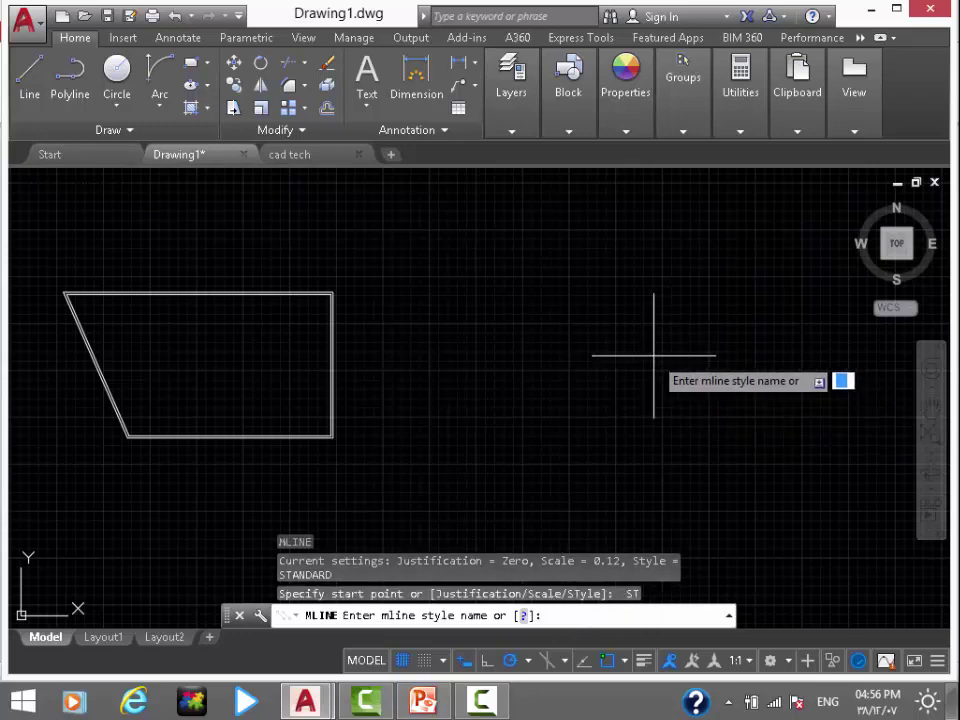
text(B)
key(Return)
click(469, 350)
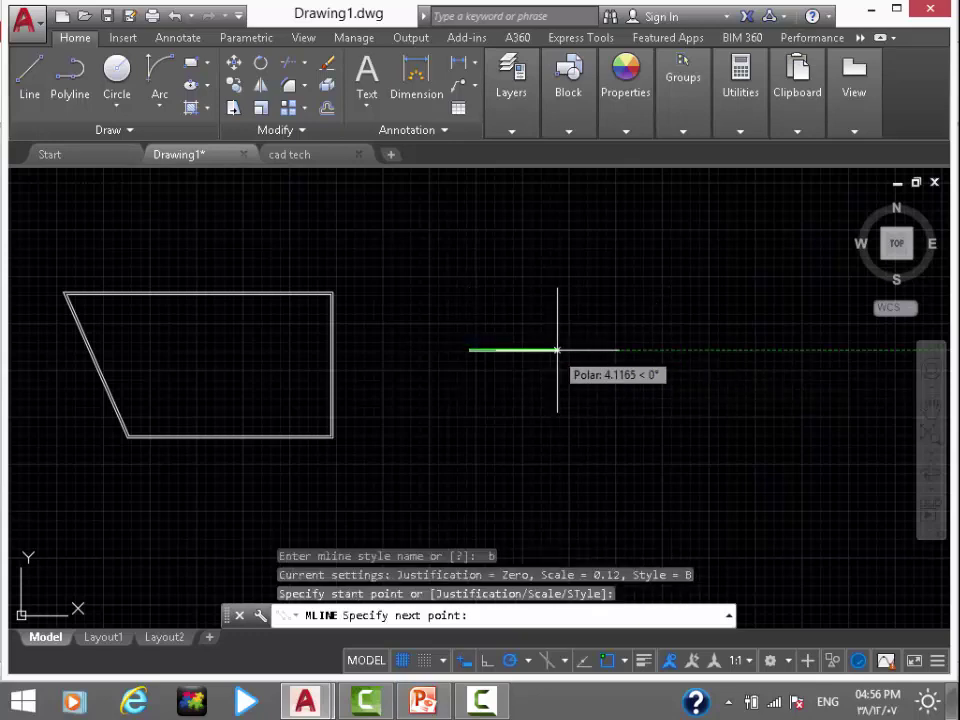
click(557, 425)
scroll(559, 381, up, 4)
scroll(508, 392, up, 3)
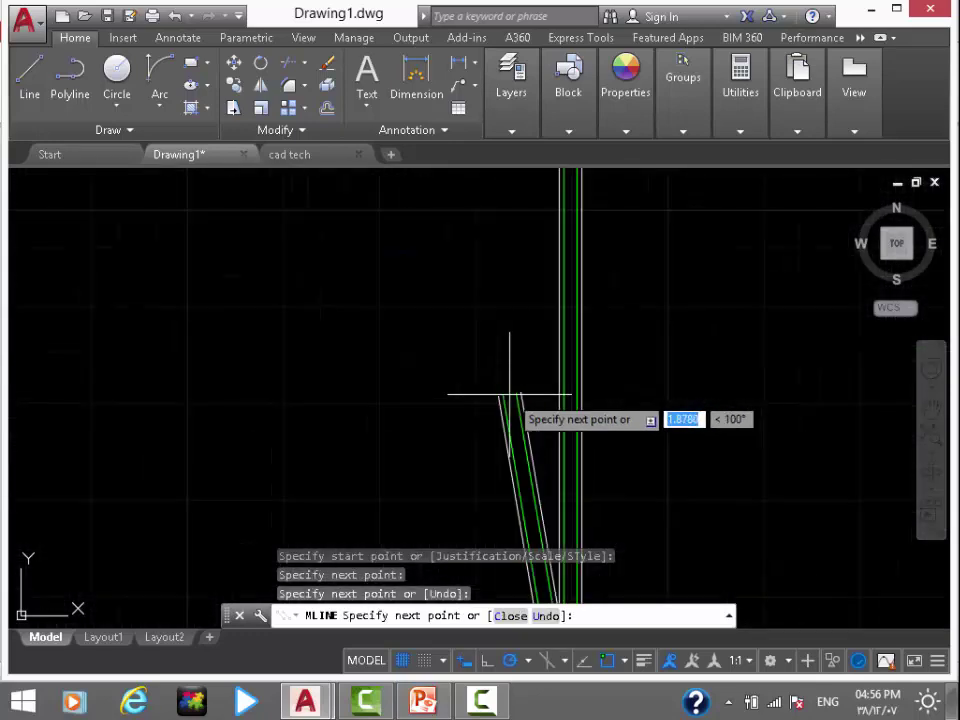
key(Escape)
Draw a second multiline corner with the STANDARD multiline style
scroll(553, 403, up, 5)
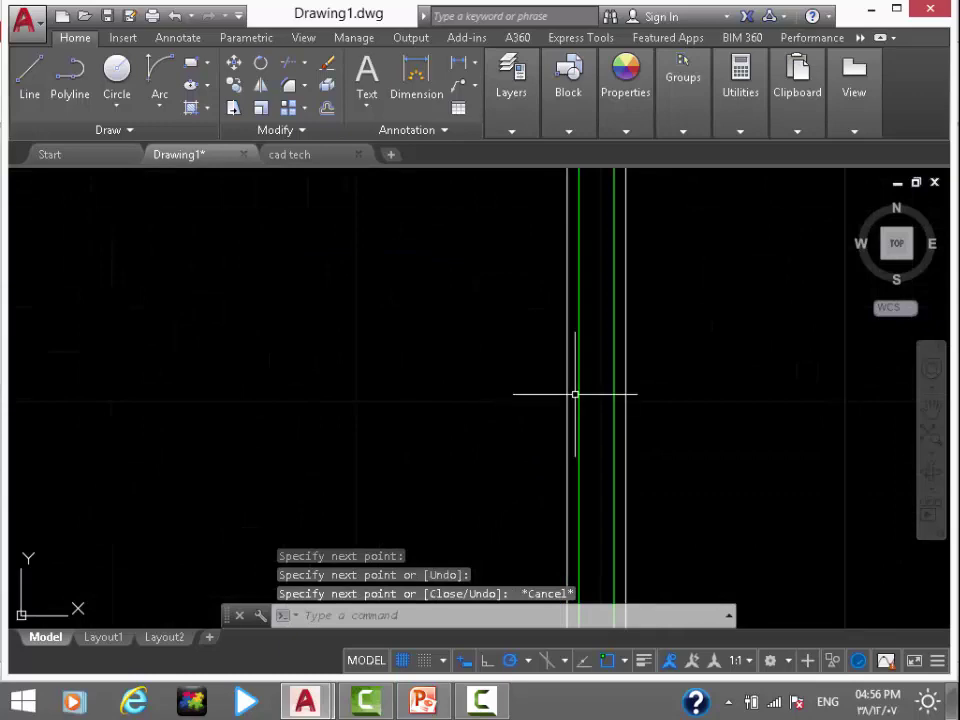
scroll(558, 380, down, 3)
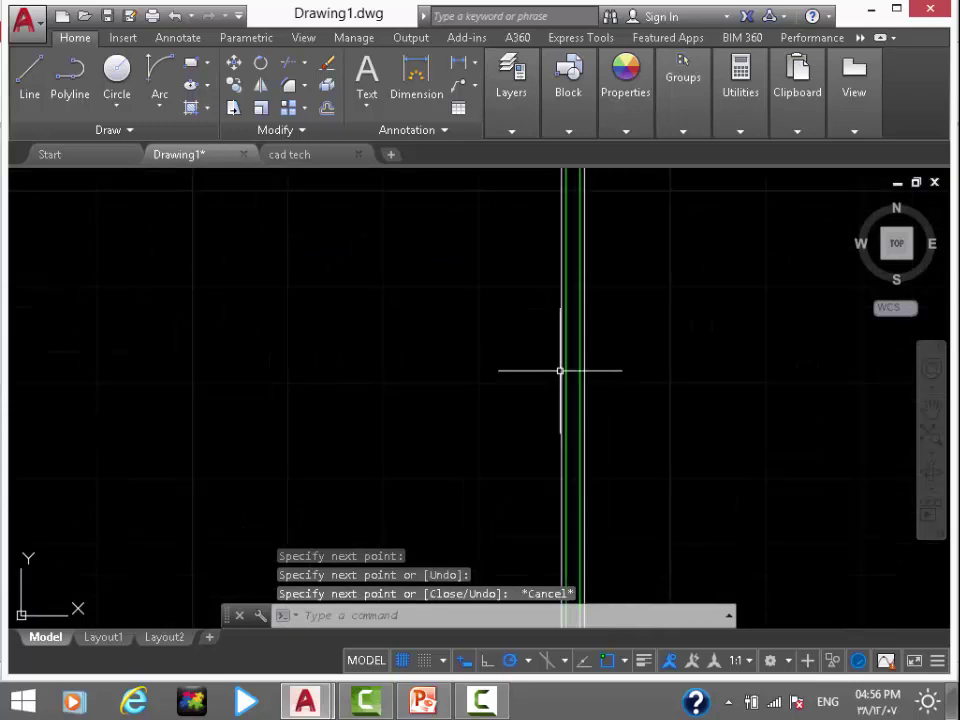
scroll(489, 373, down, 2)
scroll(542, 401, down, 5)
scroll(572, 343, up, 2)
scroll(529, 347, up, 3)
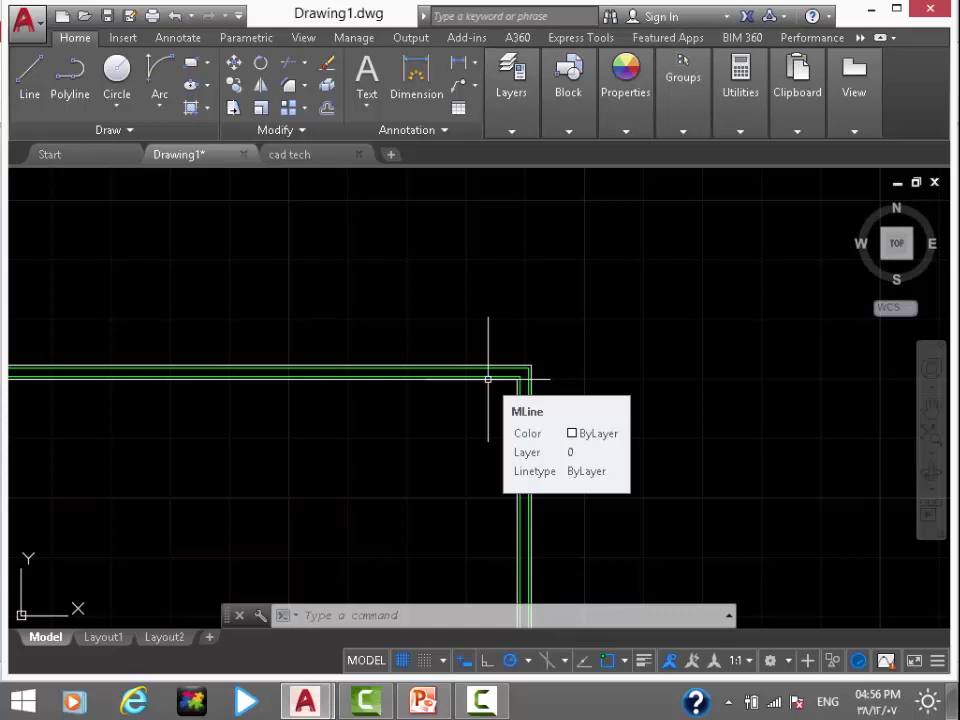
scroll(540, 350, down, 3)
scroll(600, 334, up, 2)
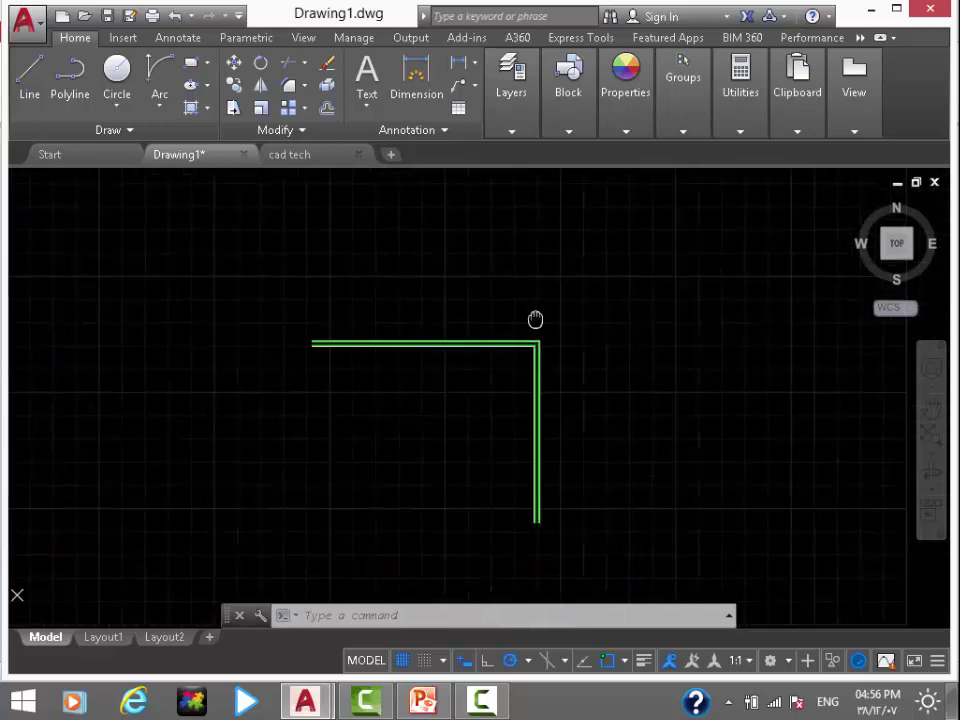
scroll(484, 357, up, 4)
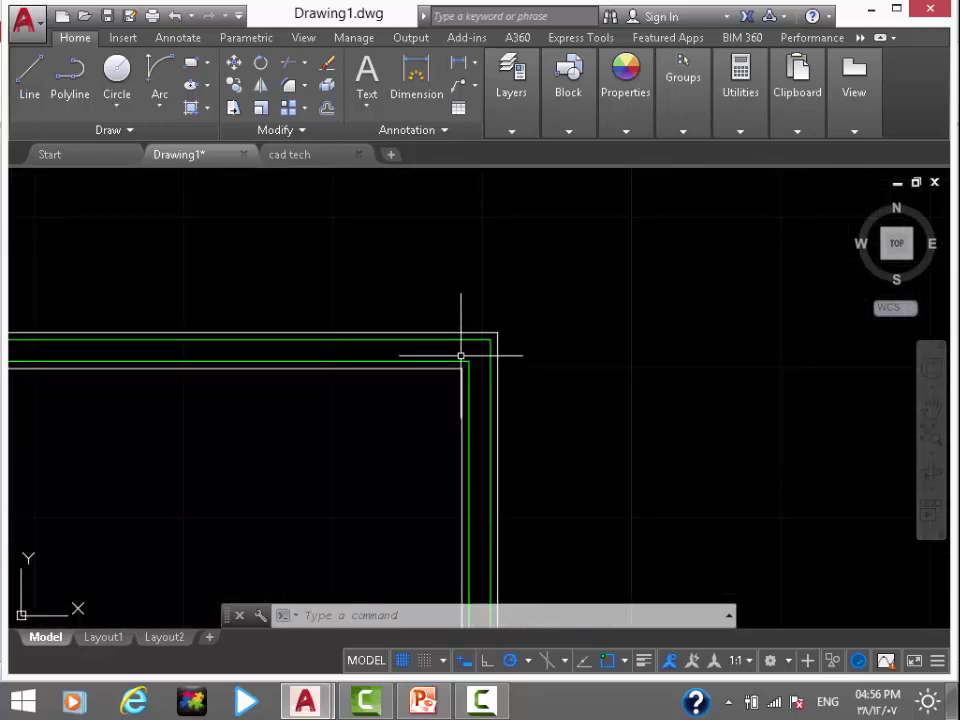
text(ml)
key(Return)
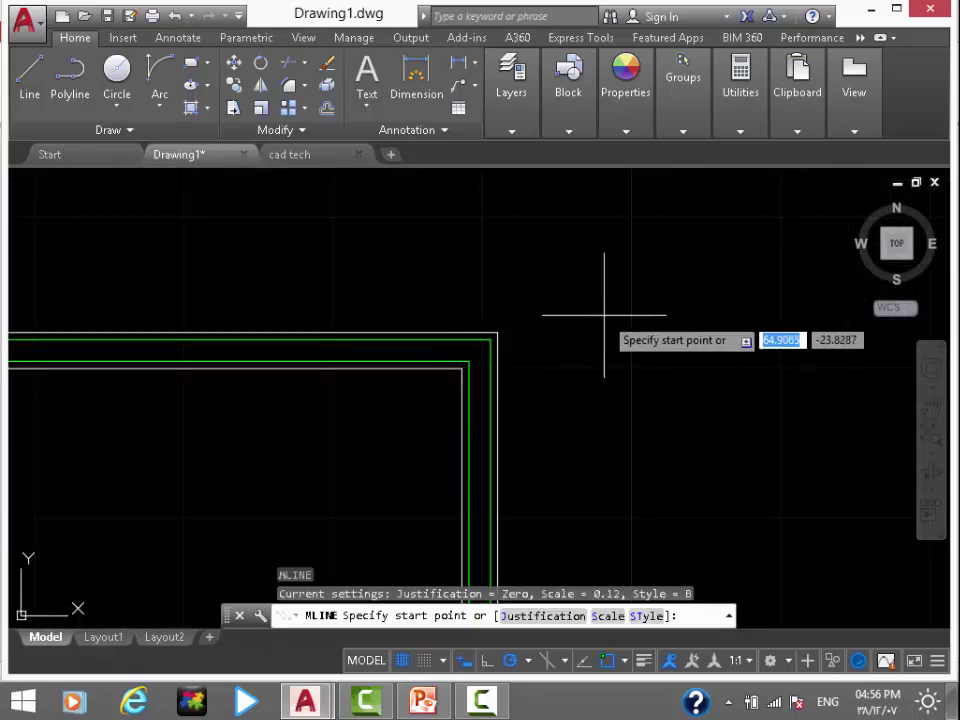
click(652, 615)
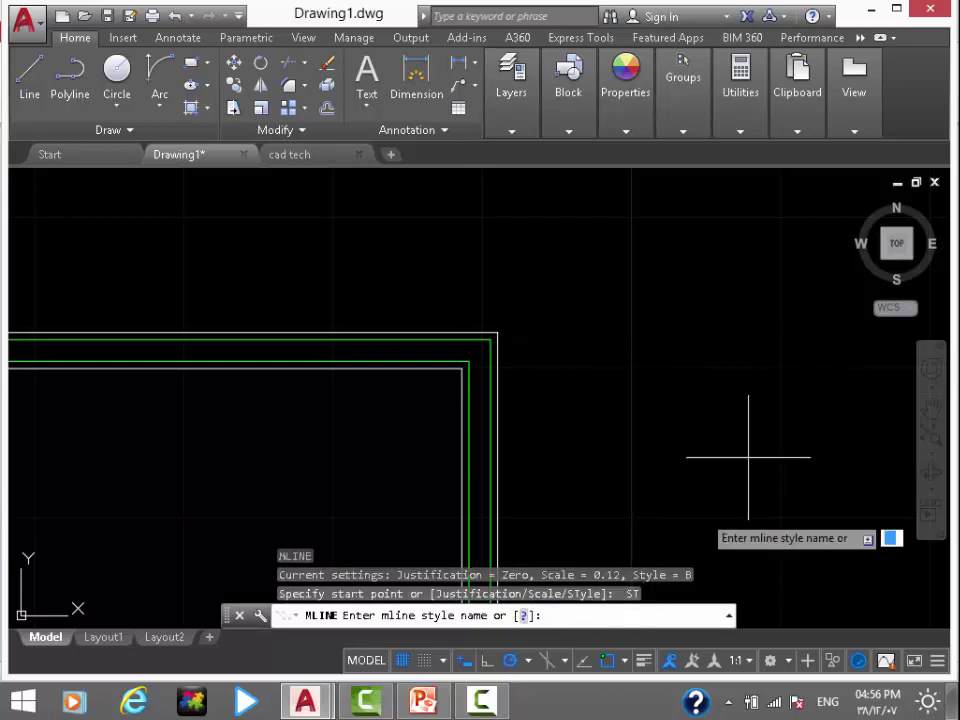
text(stan)
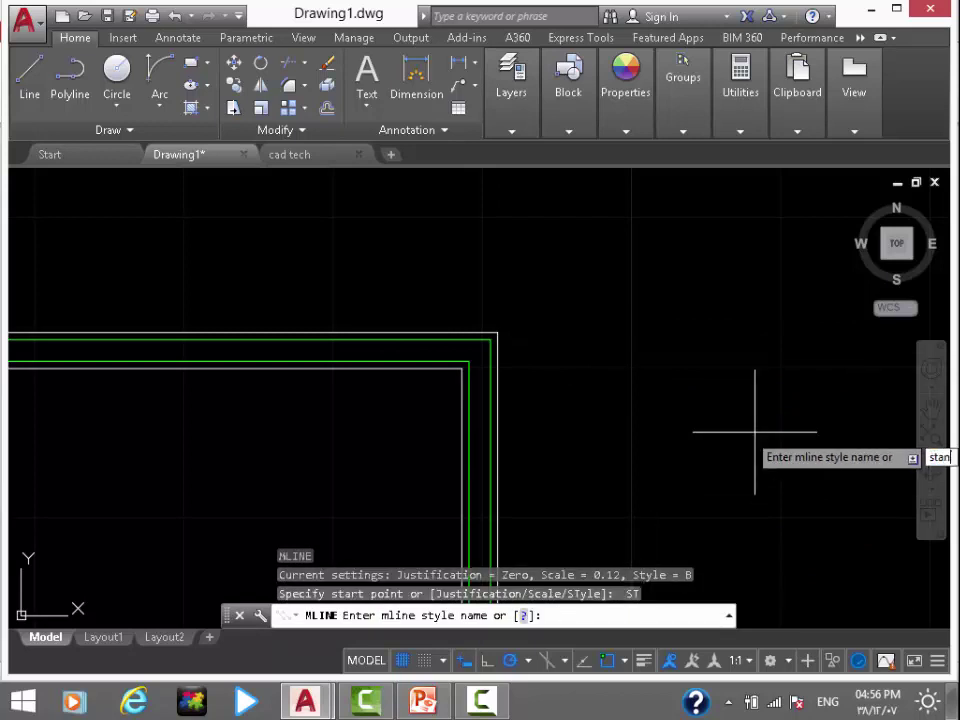
text(dard)
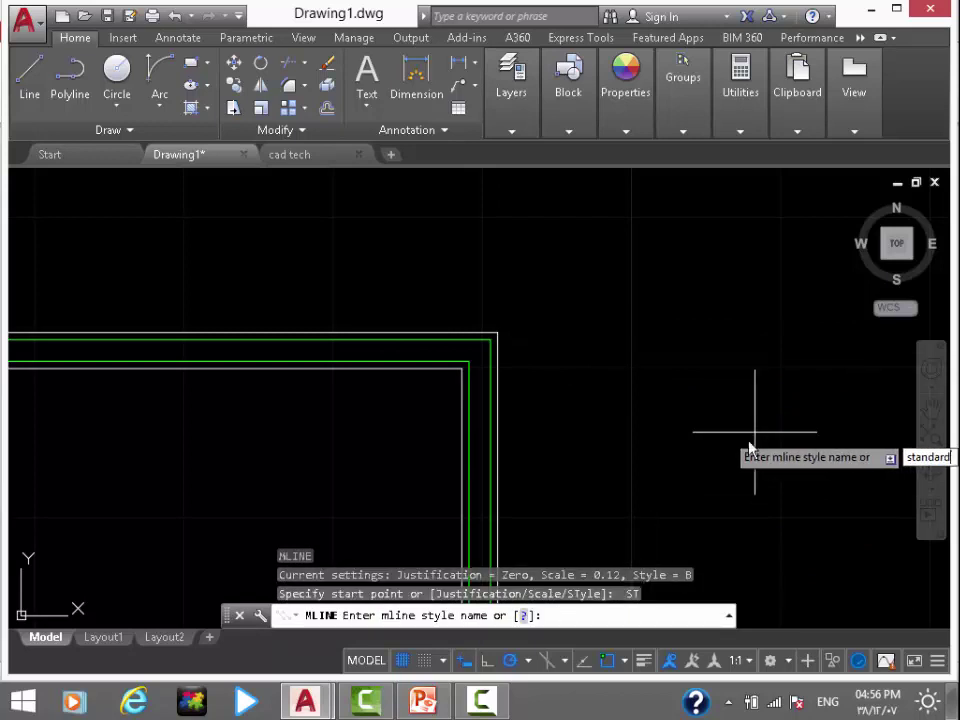
key(Return)
click(576, 385)
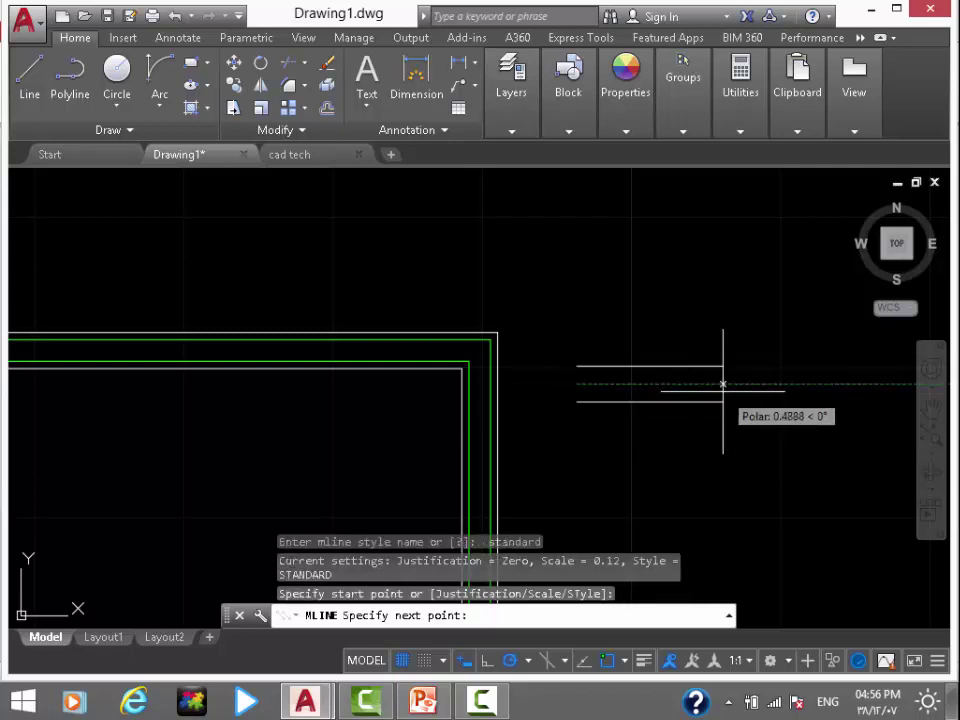
click(722, 385)
click(709, 460)
key(Escape)
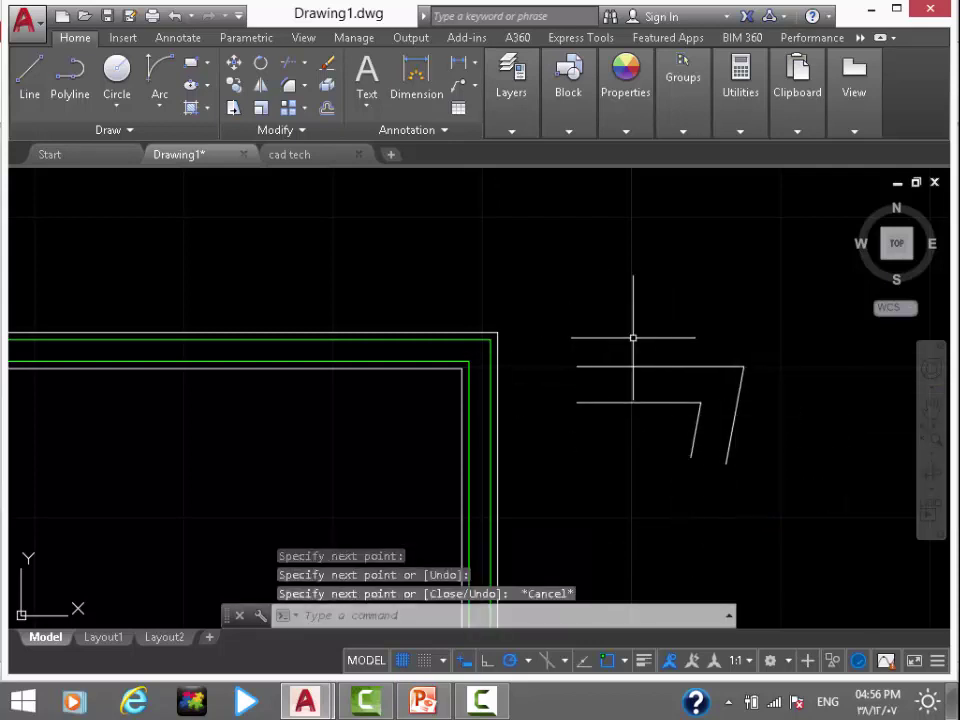
Switch to the cad tech drawing
scroll(700, 375, down, 5)
scroll(692, 379, down, 3)
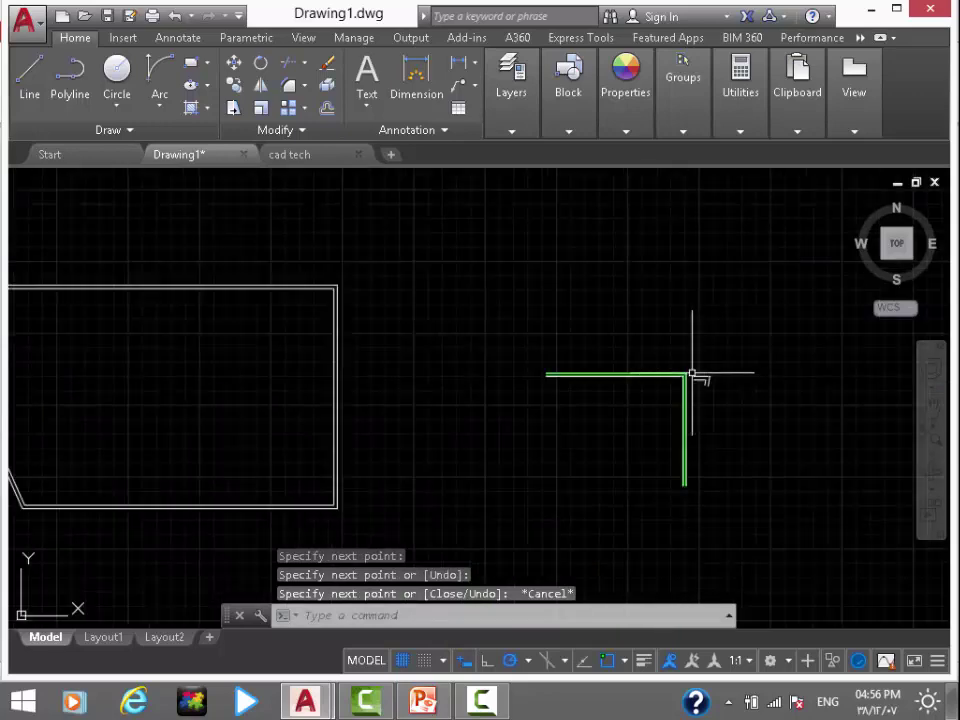
click(308, 156)
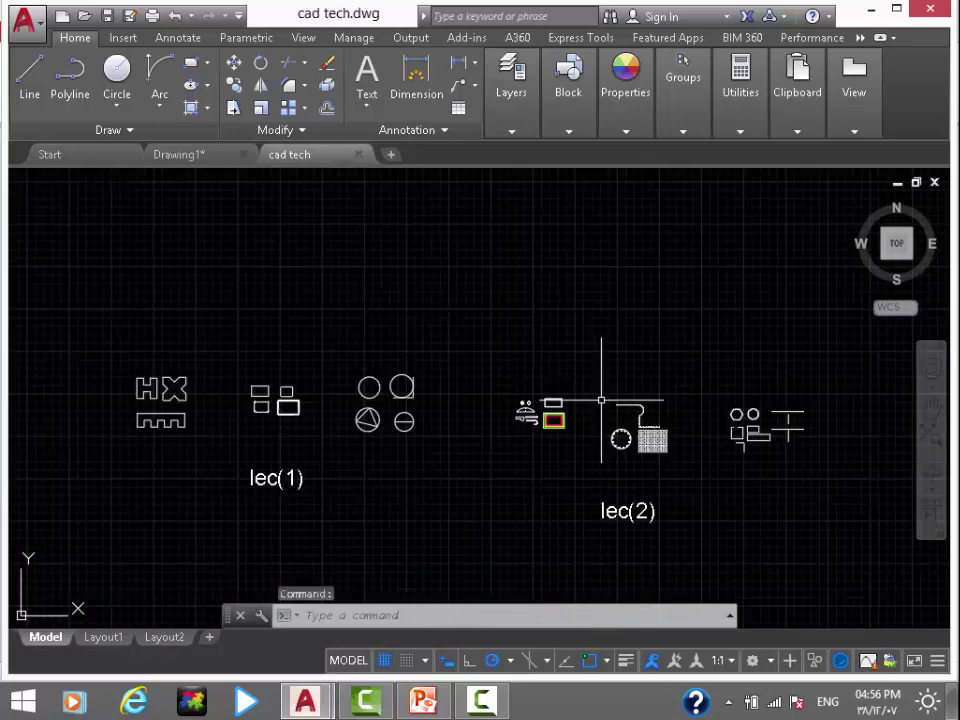
Zoom and pan across the cad tech shapes, then show the hidden taskbar icons
scroll(580, 405, up, 3)
scroll(555, 420, up, 3)
scroll(553, 420, up, 3)
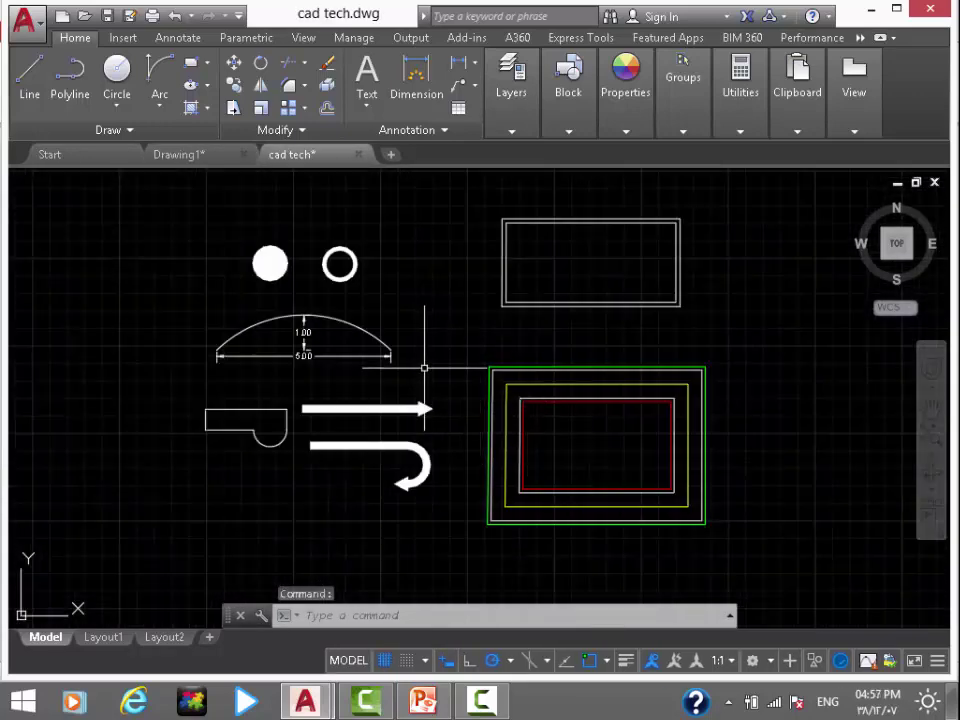
scroll(258, 266, up, 2)
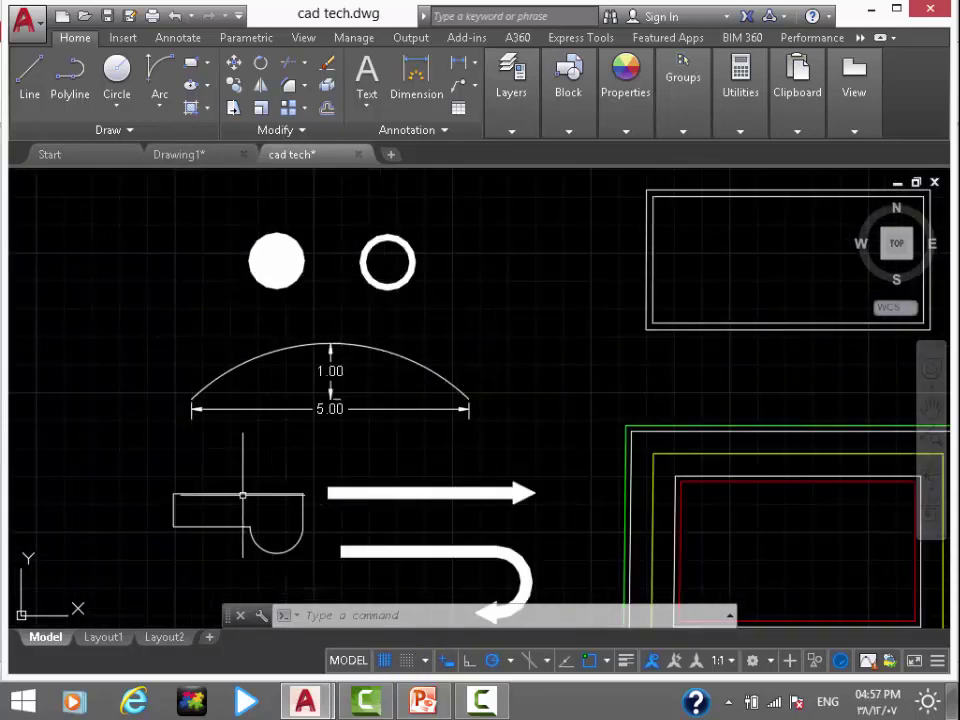
middle_drag(298, 535, 280, 482)
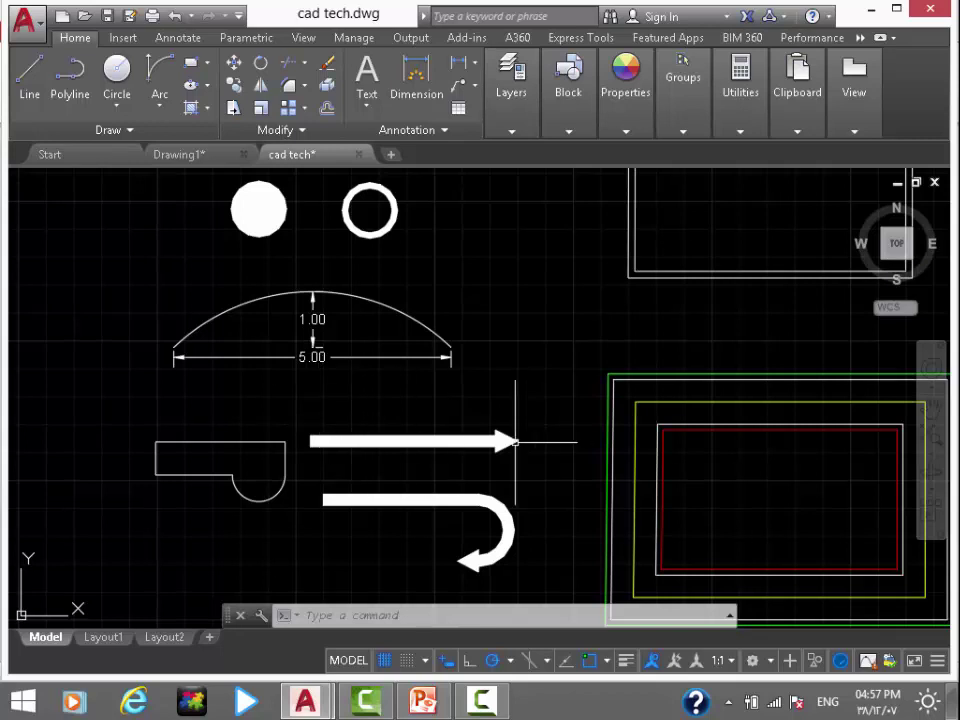
middle_drag(514, 441, 368, 443)
scroll(370, 443, down, 2)
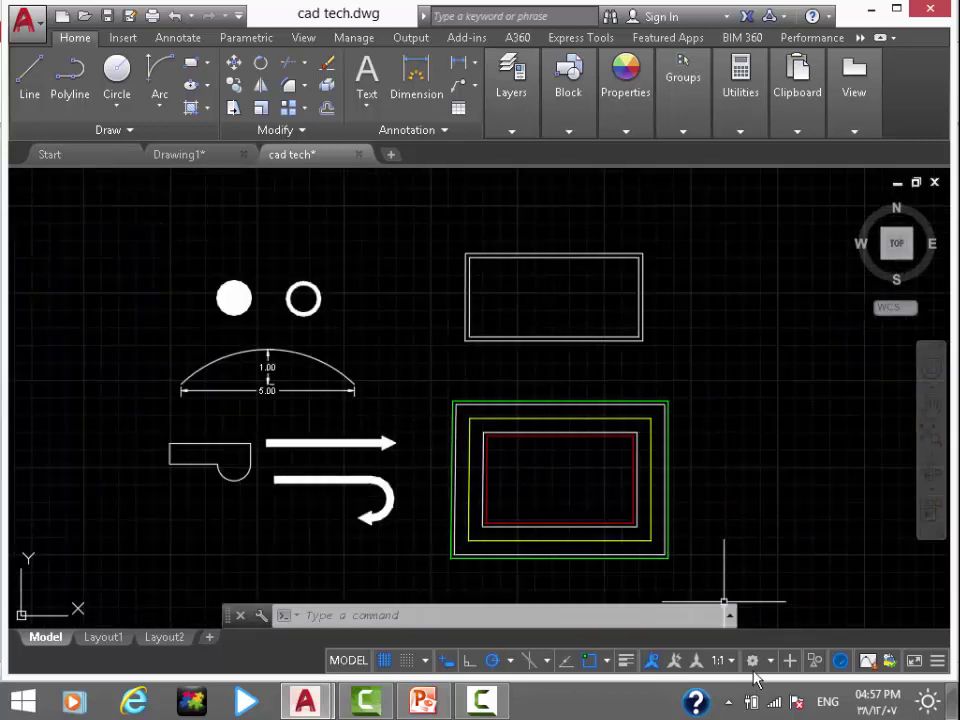
click(721, 697)
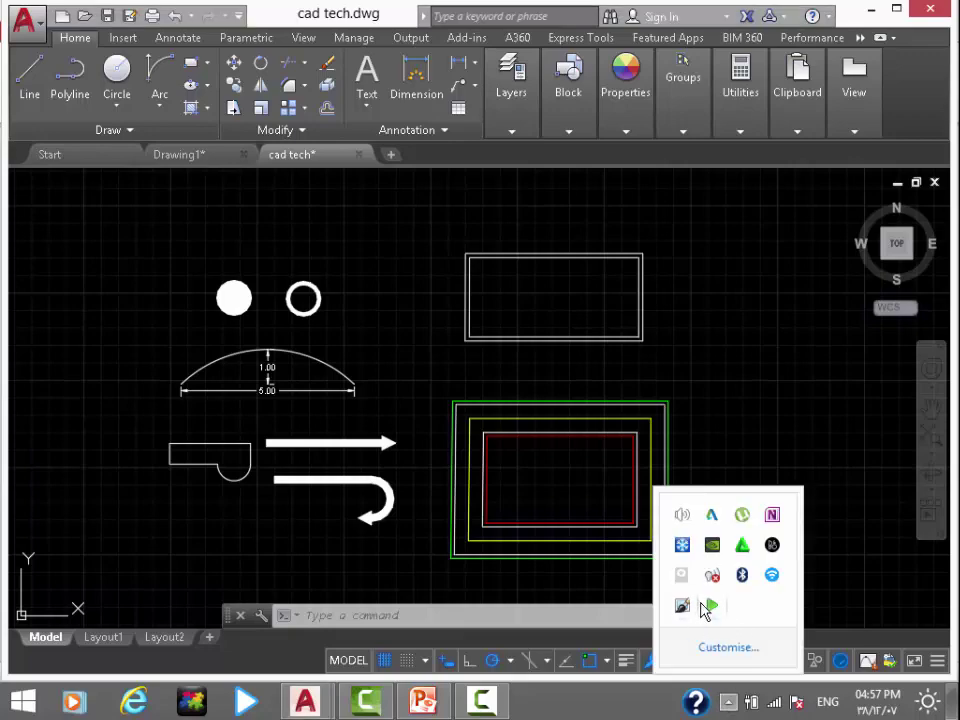
Open the screen recorder's tray menu to pause recording
right_click(705, 607)
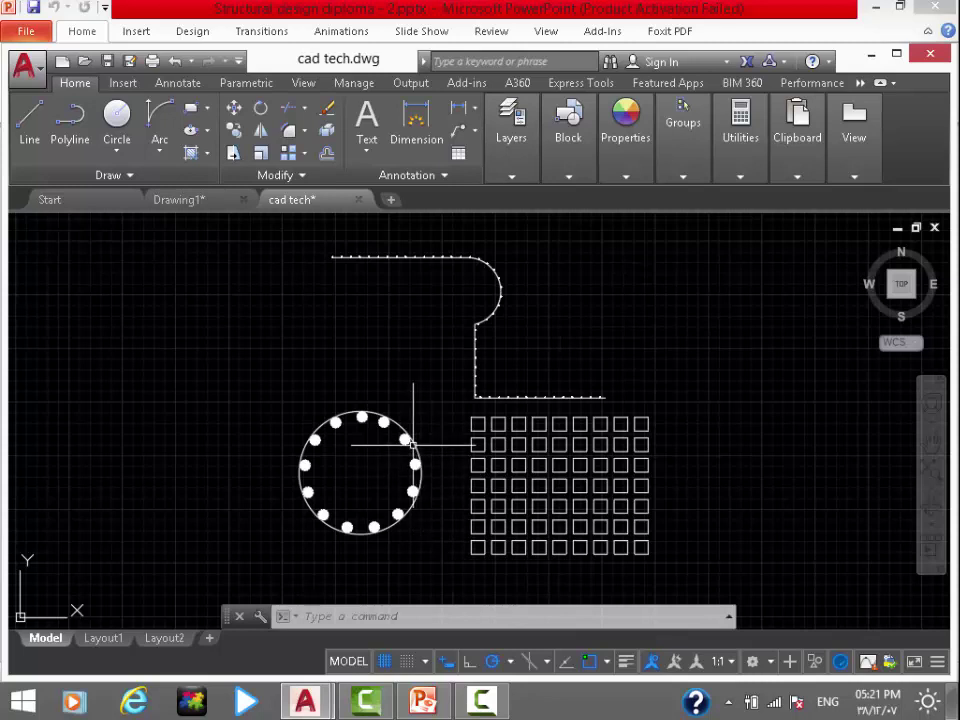
Select the dotted rebar circle and start the AR array command on it
click(415, 465)
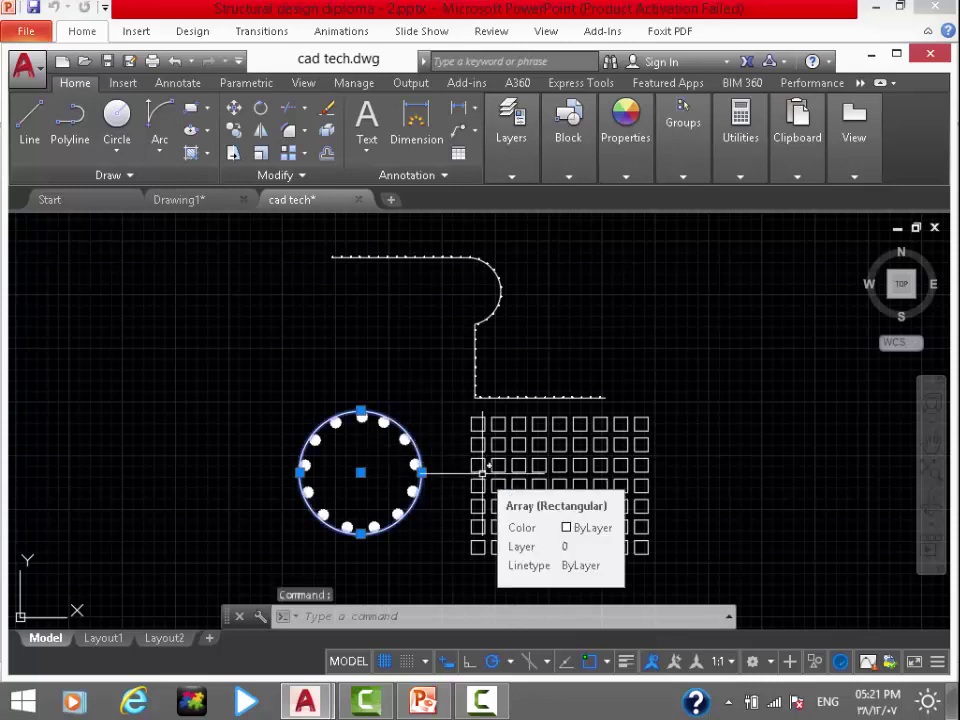
text(ar)
key(Return)
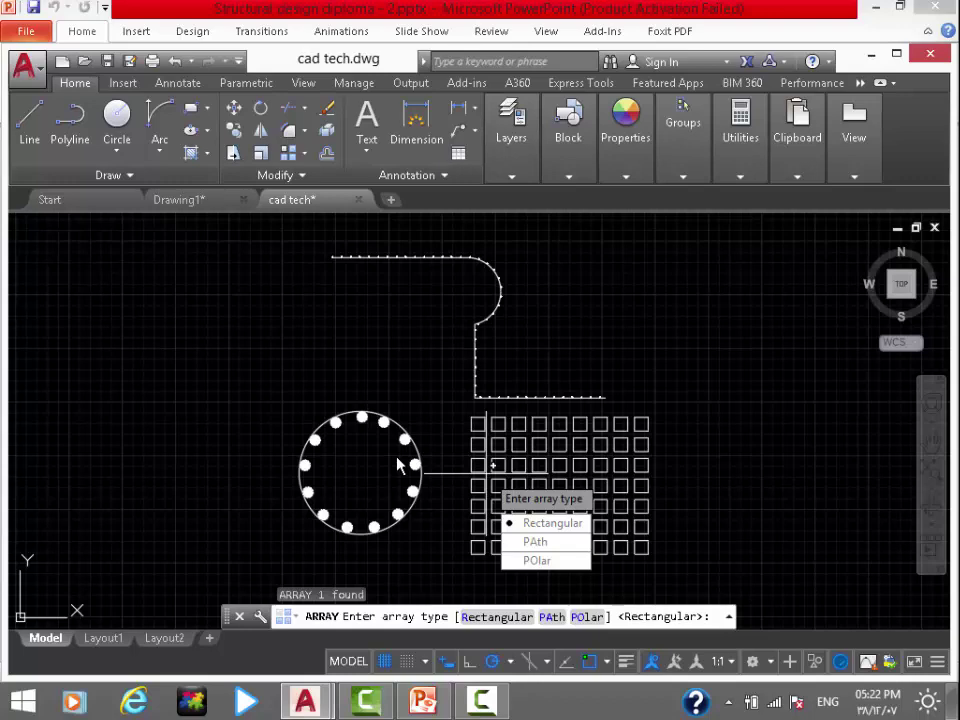
Cancel the array and draw a circle of radius 5 in empty space
key(Escape)
scroll(465, 287, down, 3)
mouse_move(465, 287)
middle_down()
mouse_move(347, 317)
mouse_move(174, 317)
middle_up()
text(c)
key(Return)
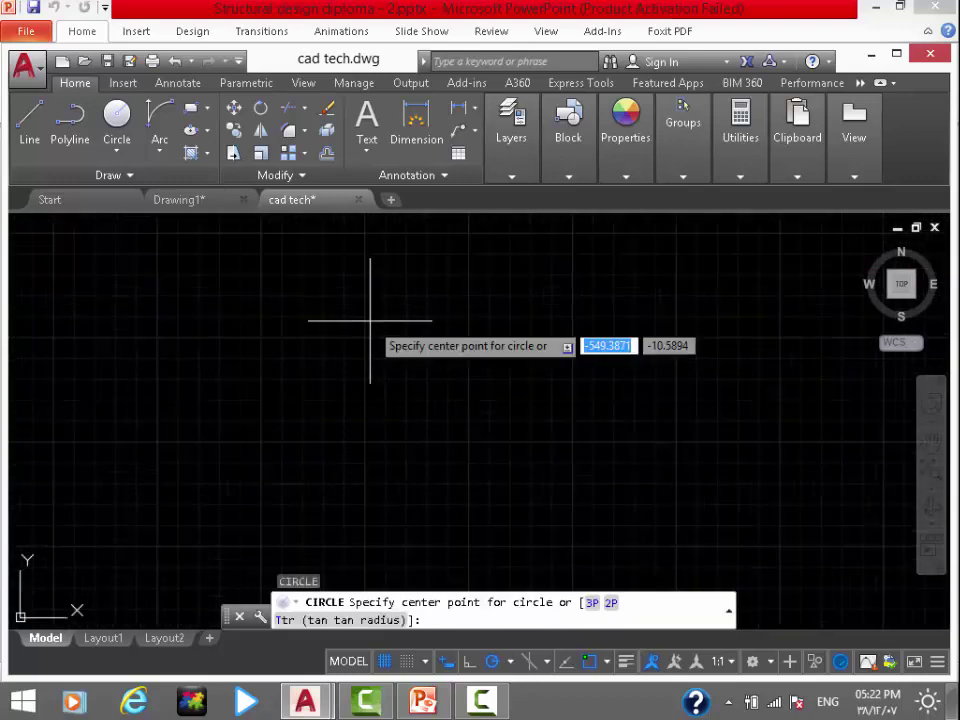
click(321, 353)
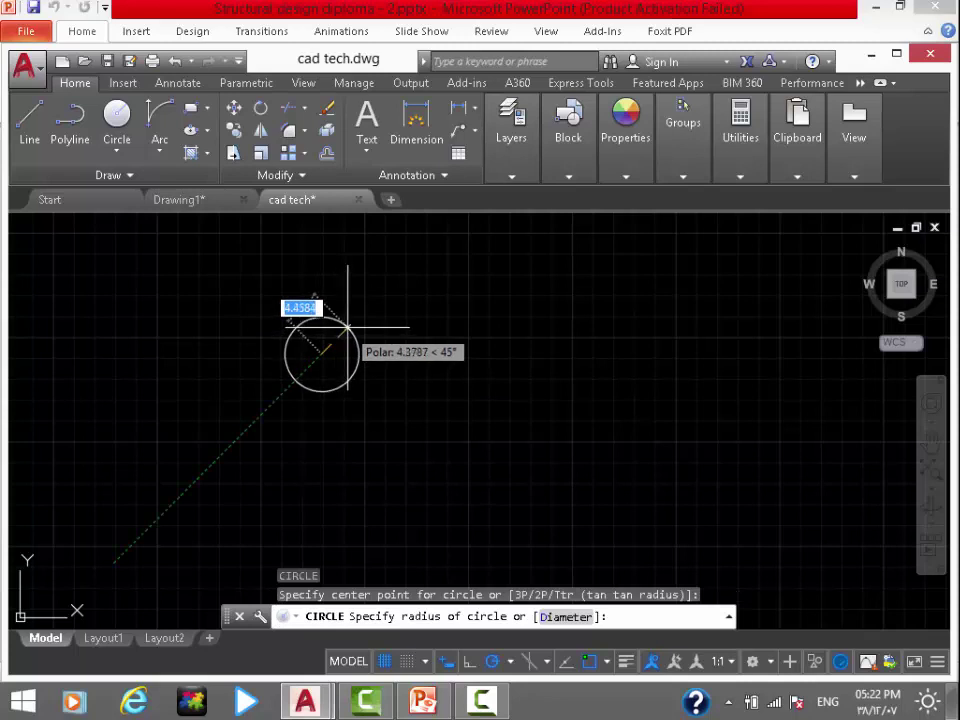
text(5)
key(Return)
scroll(315, 320, up, 3)
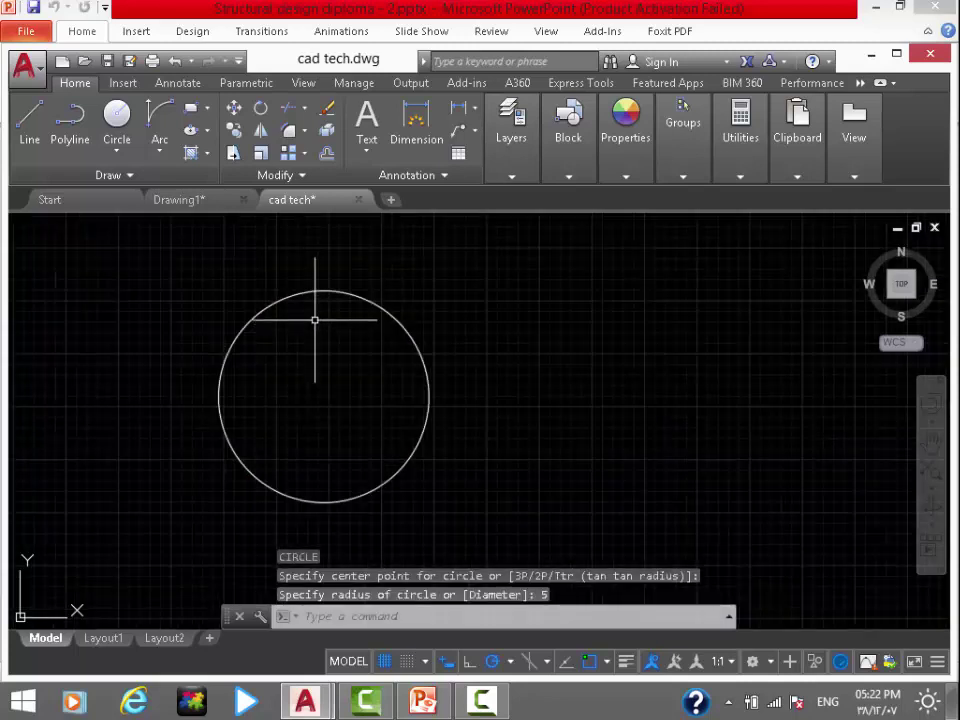
Place a donut with inside diameter 0 and outside diameter 0.8 on the circle's top
text(do)
key(Return)
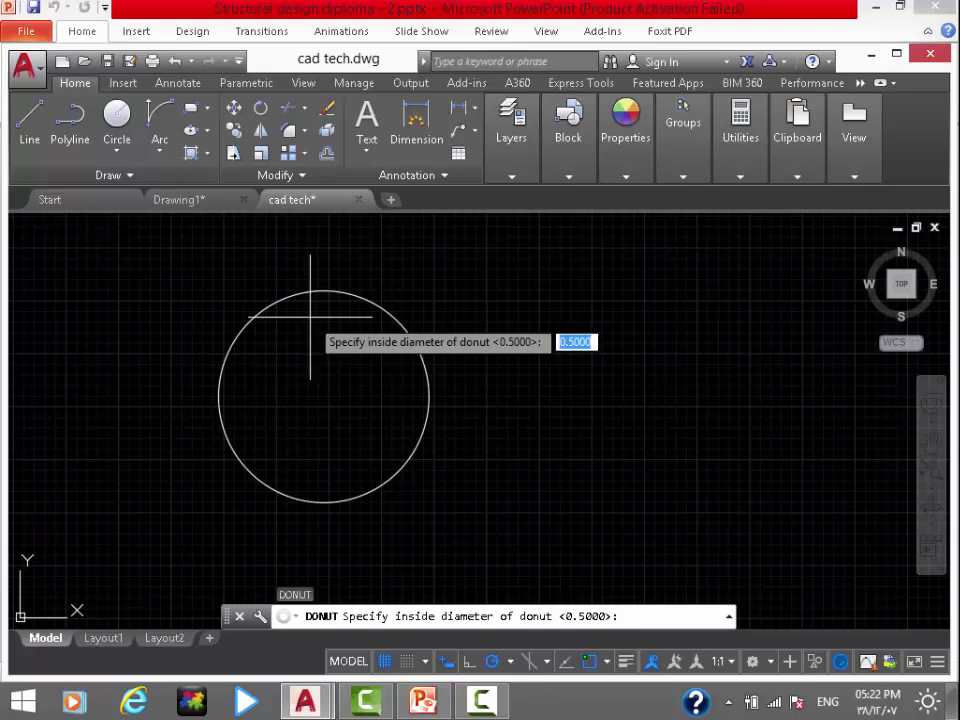
text(0)
key(Return)
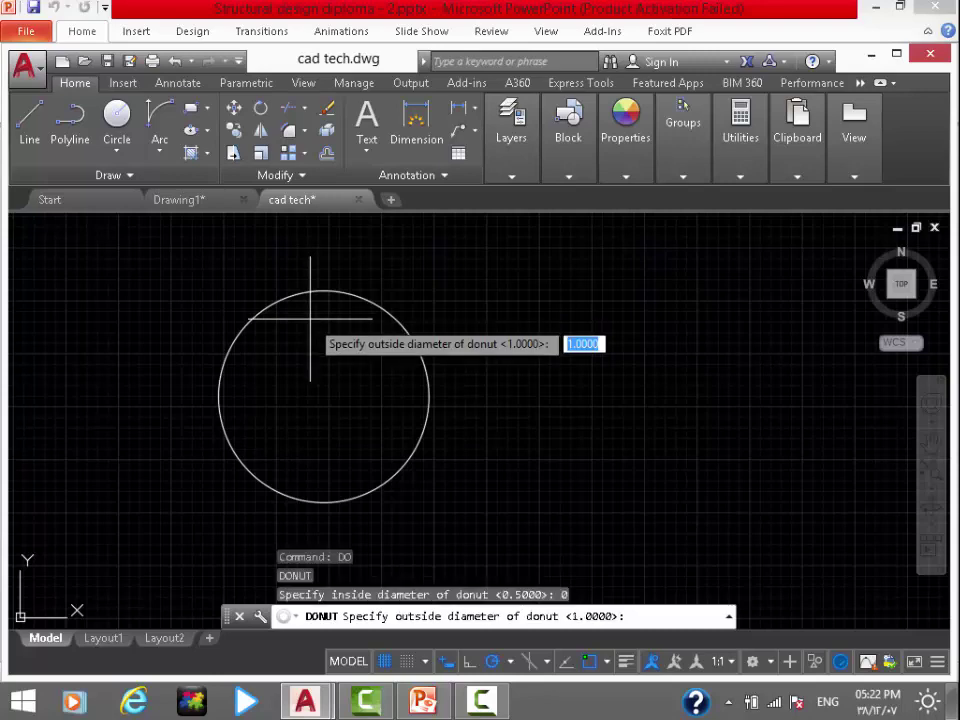
key(Return)
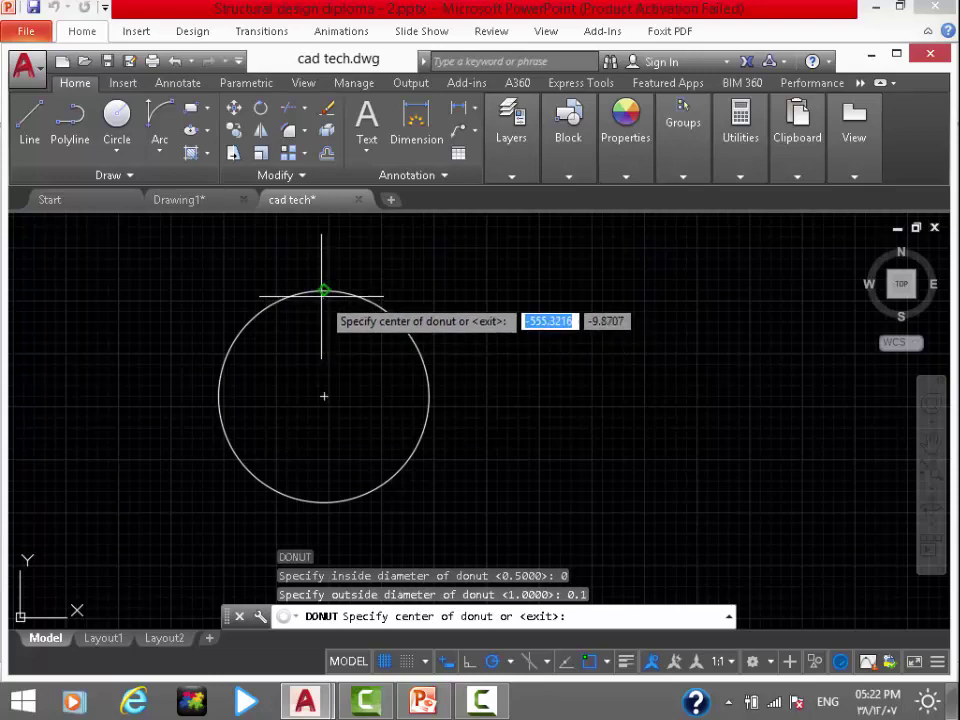
scroll(324, 292, up, 4)
key(Escape)
text(o)
key(Return)
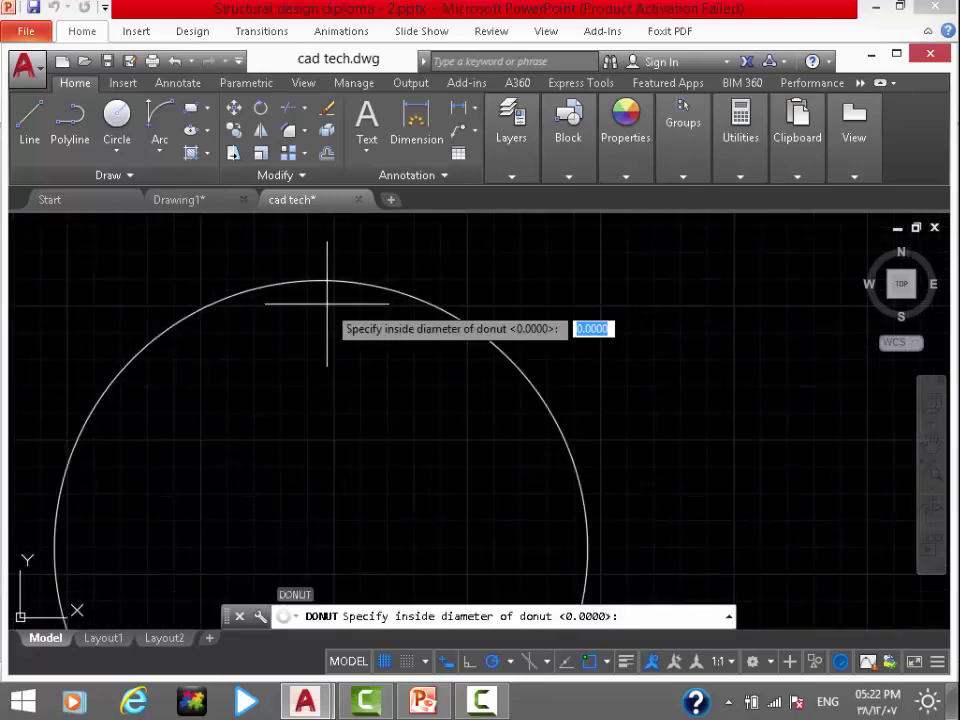
key(Return)
text(0.)
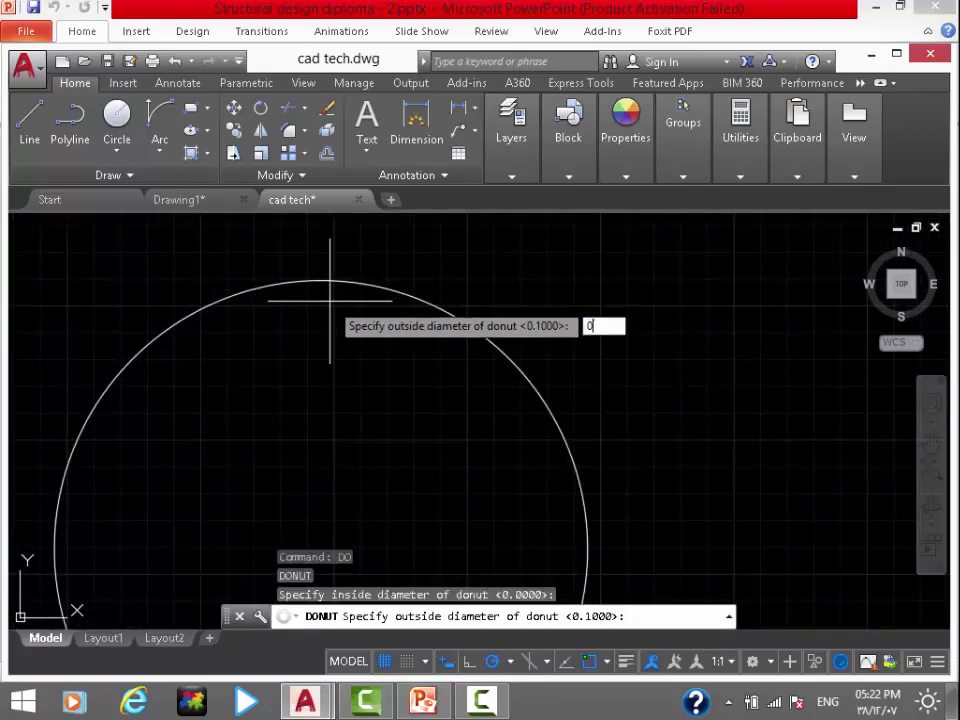
text(8)
key(Return)
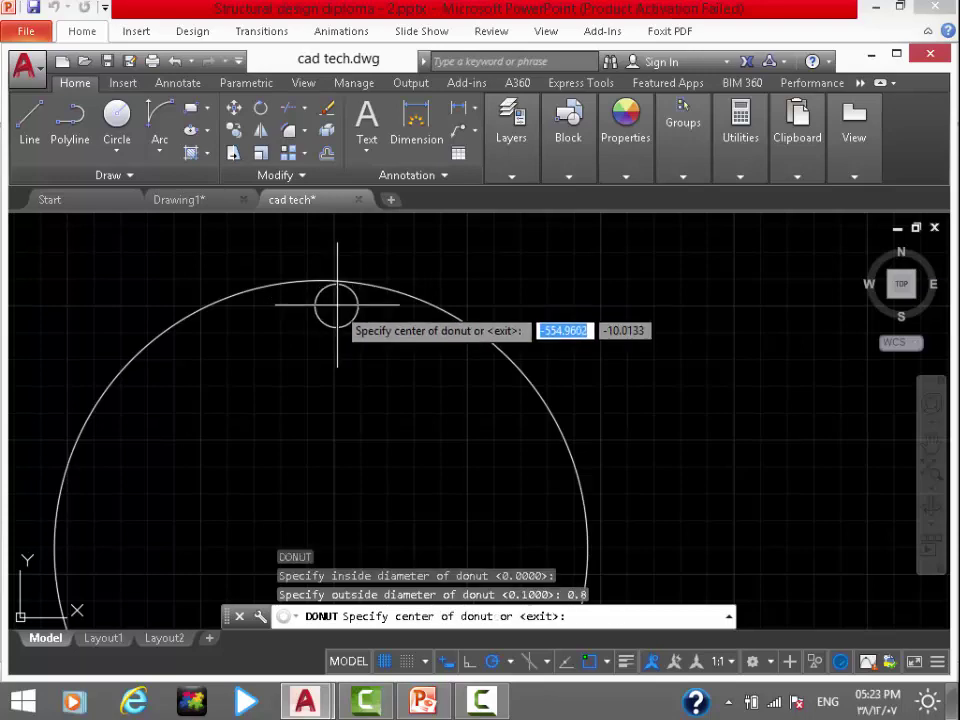
click(334, 301)
key(Escape)
Select the donut and begin a polar array, then cancel that attempt
drag(360, 332, 317, 326)
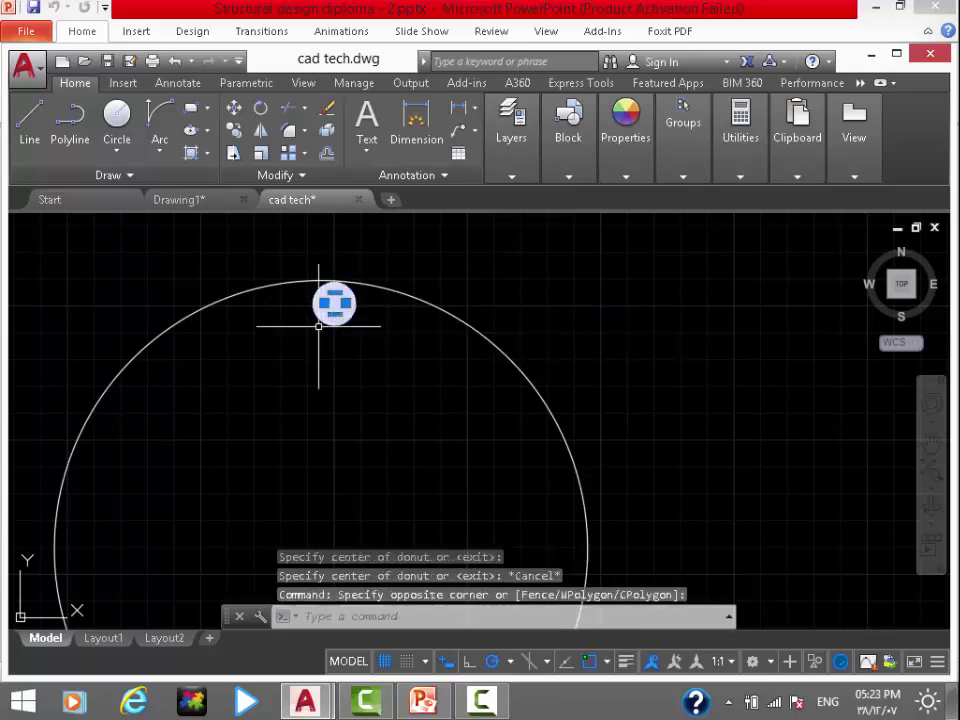
scroll(323, 312, down, 4)
middle_drag(323, 312, 312, 277)
text(ar)
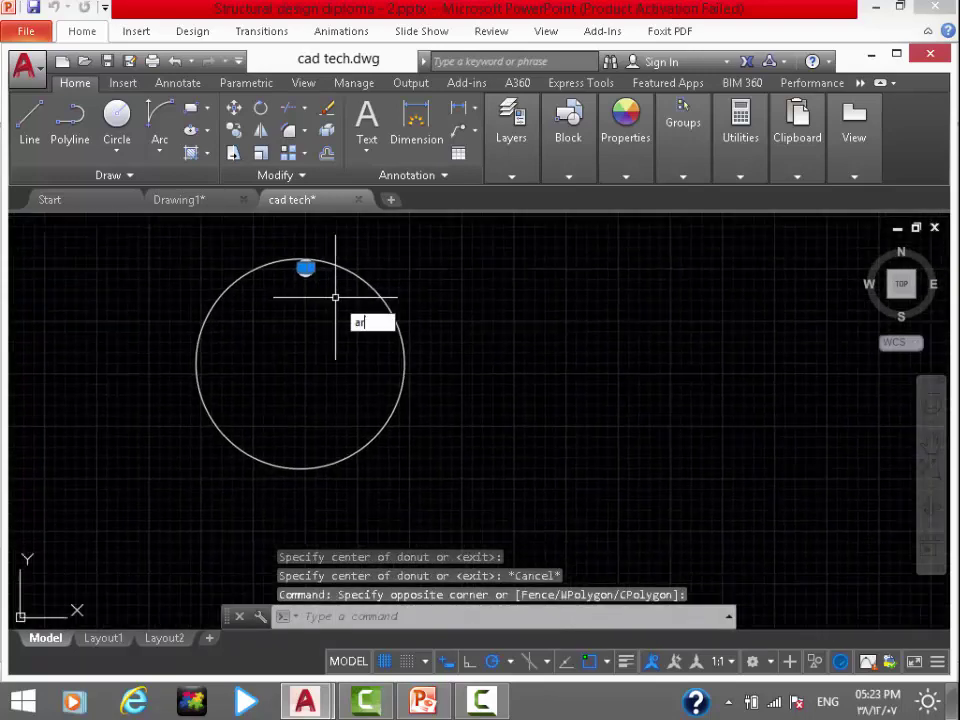
key(Return)
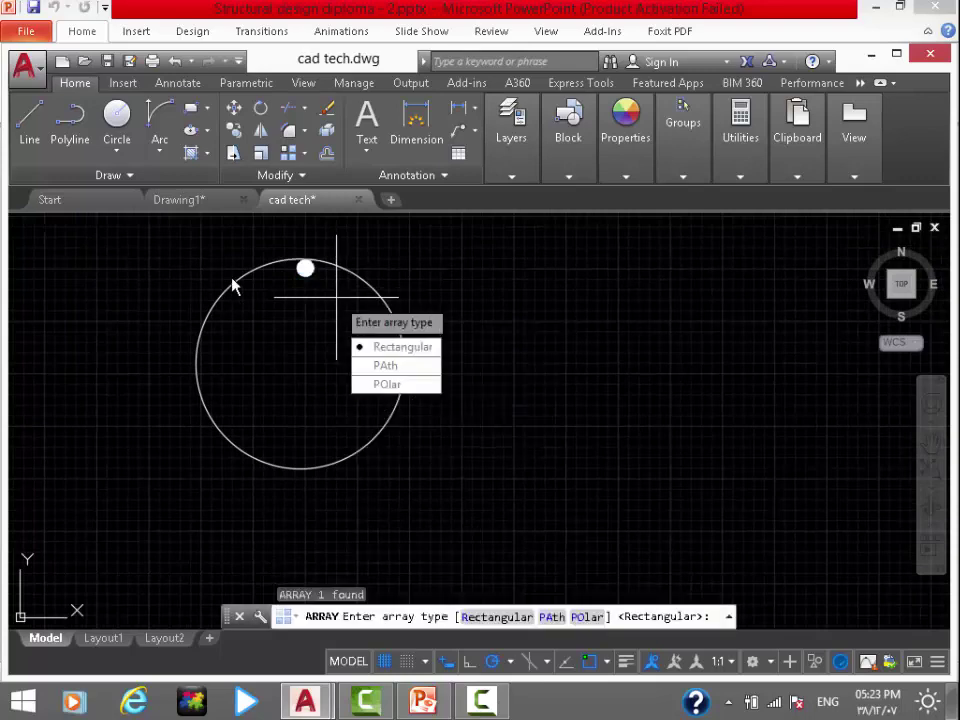
click(401, 385)
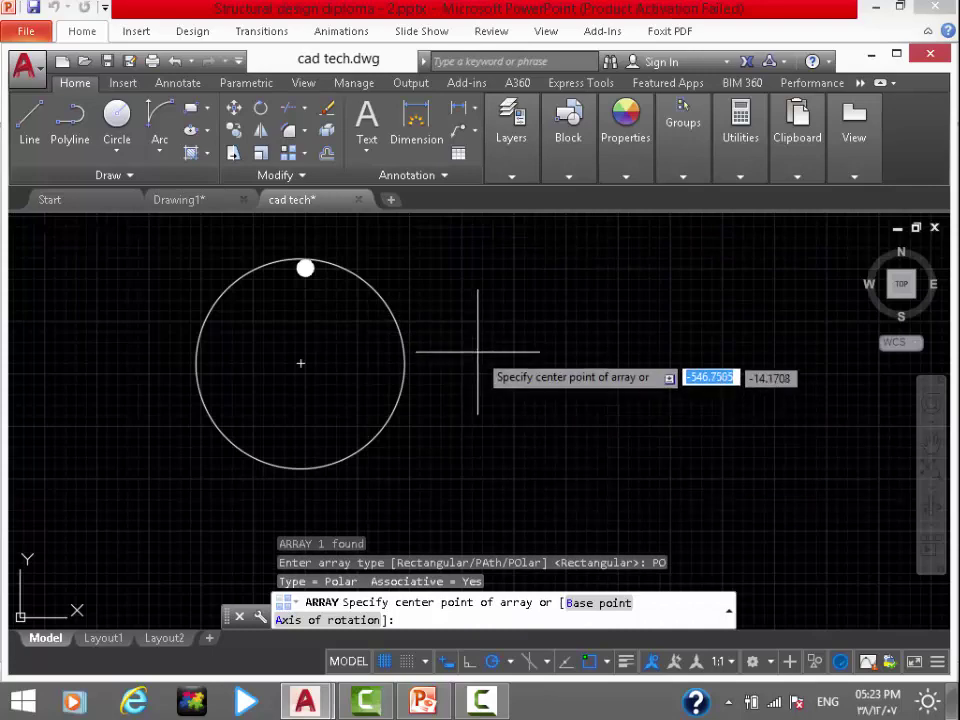
key(Escape)
Reselect the donut and make a polar array centred on the circle's centre
click(330, 293)
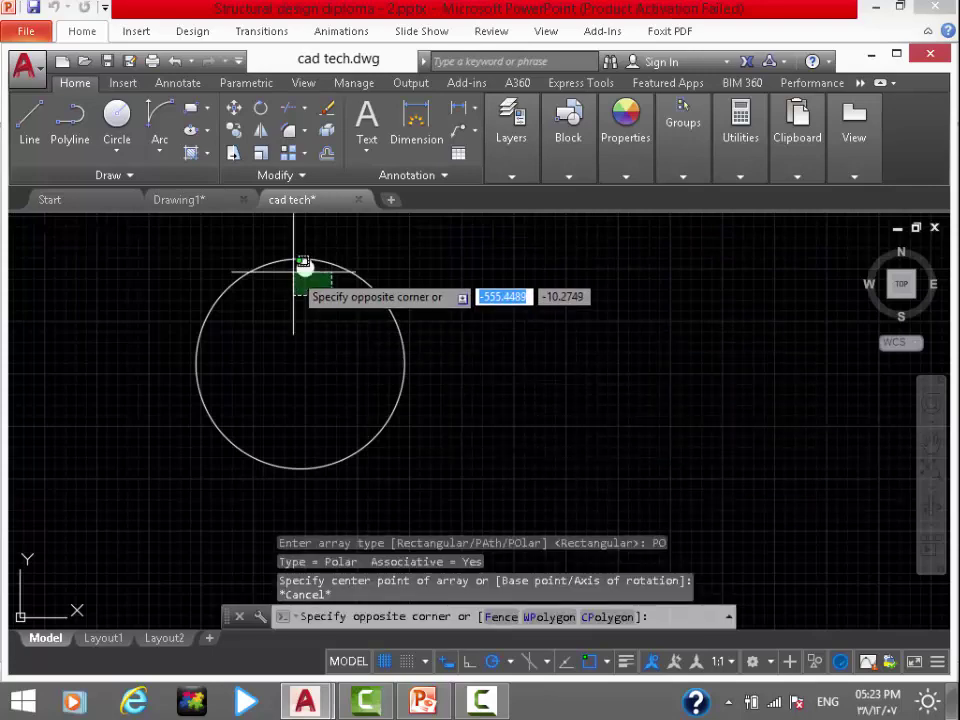
click(293, 271)
text(ar)
key(Return)
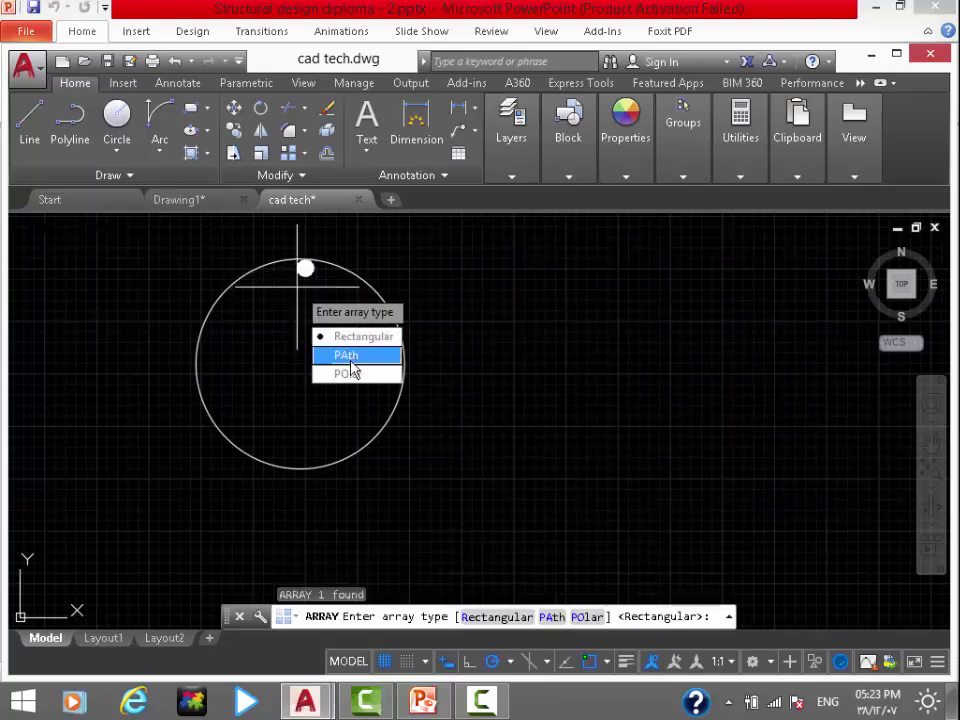
click(350, 372)
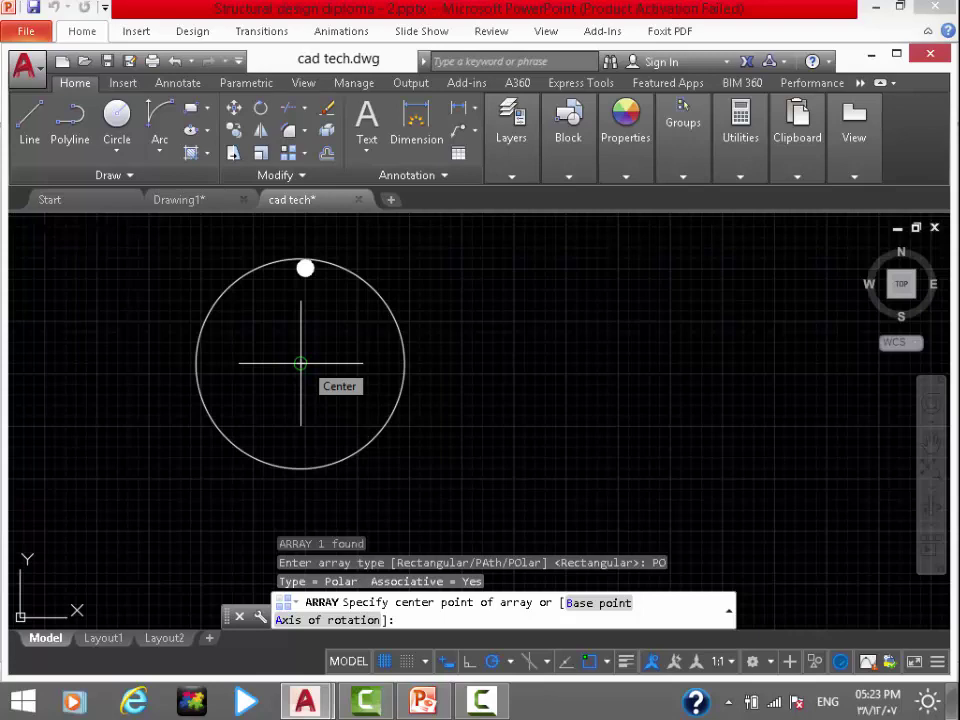
click(300, 363)
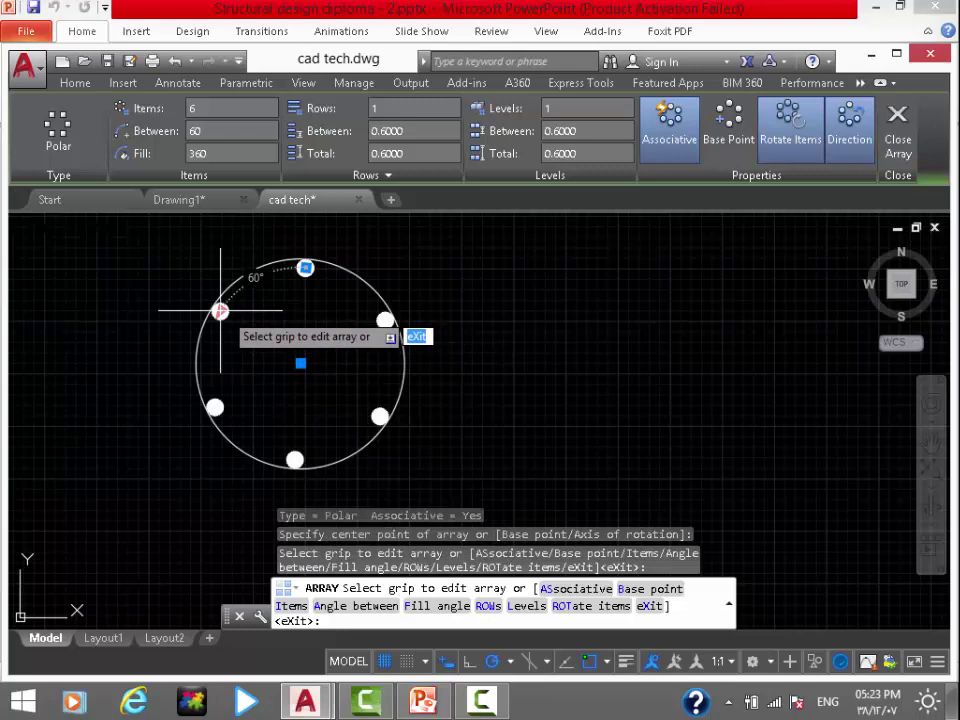
Edit the polar array grips to 28° spacing and 13 donuts
click(220, 311)
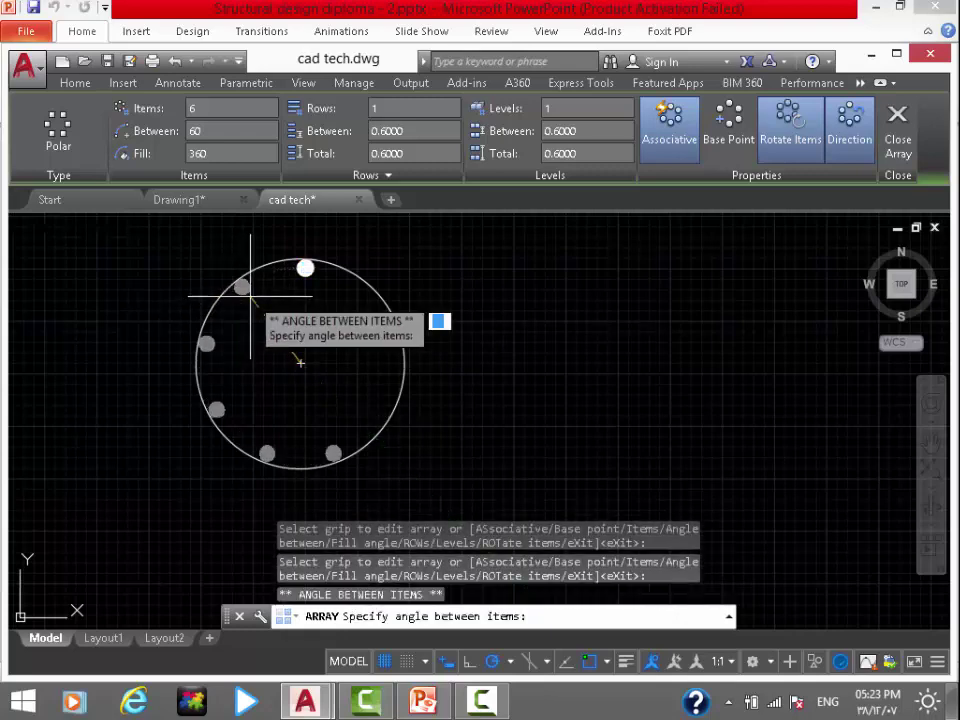
click(251, 282)
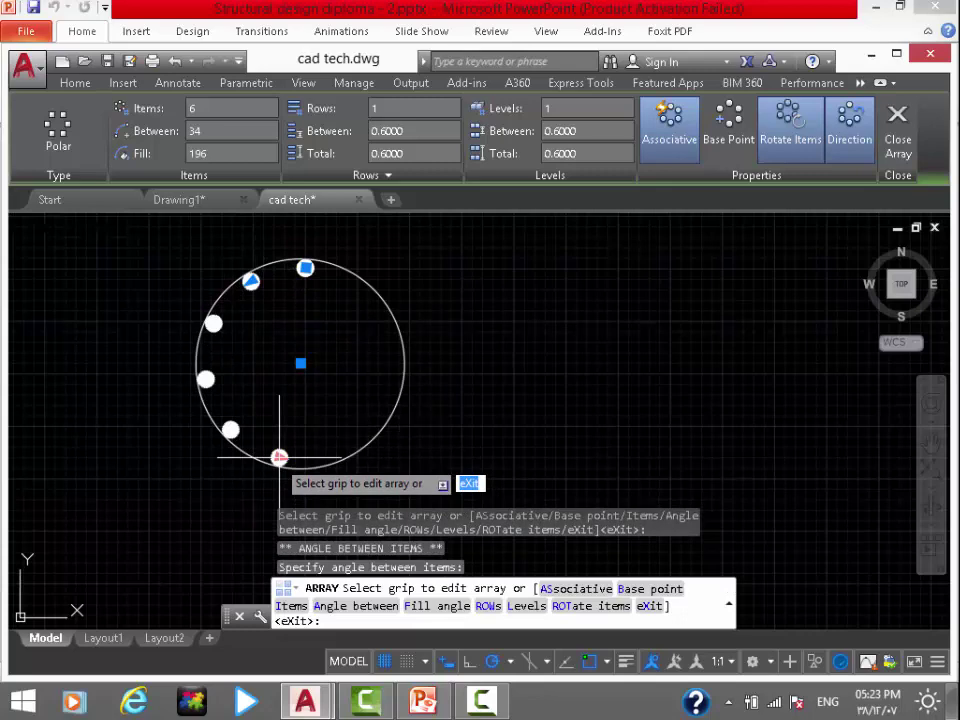
click(279, 457)
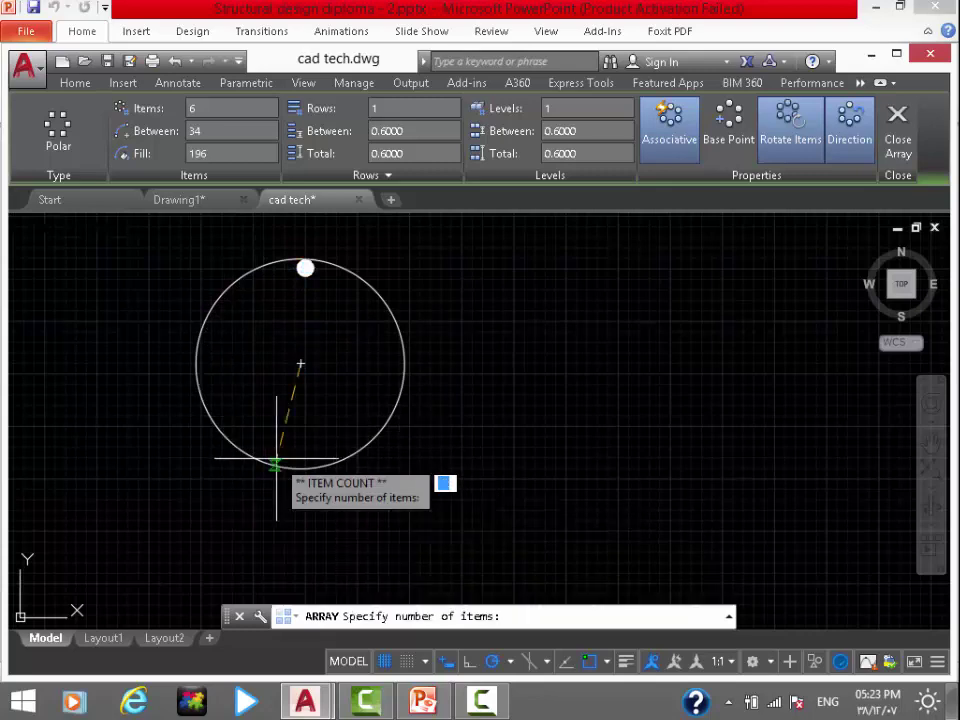
click(313, 308)
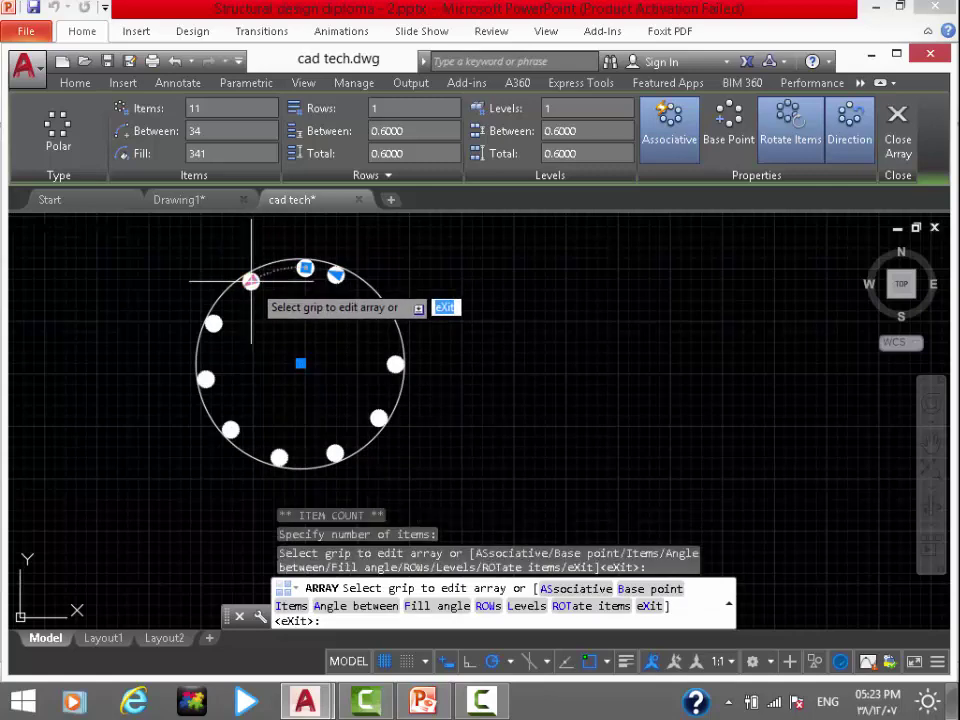
click(251, 281)
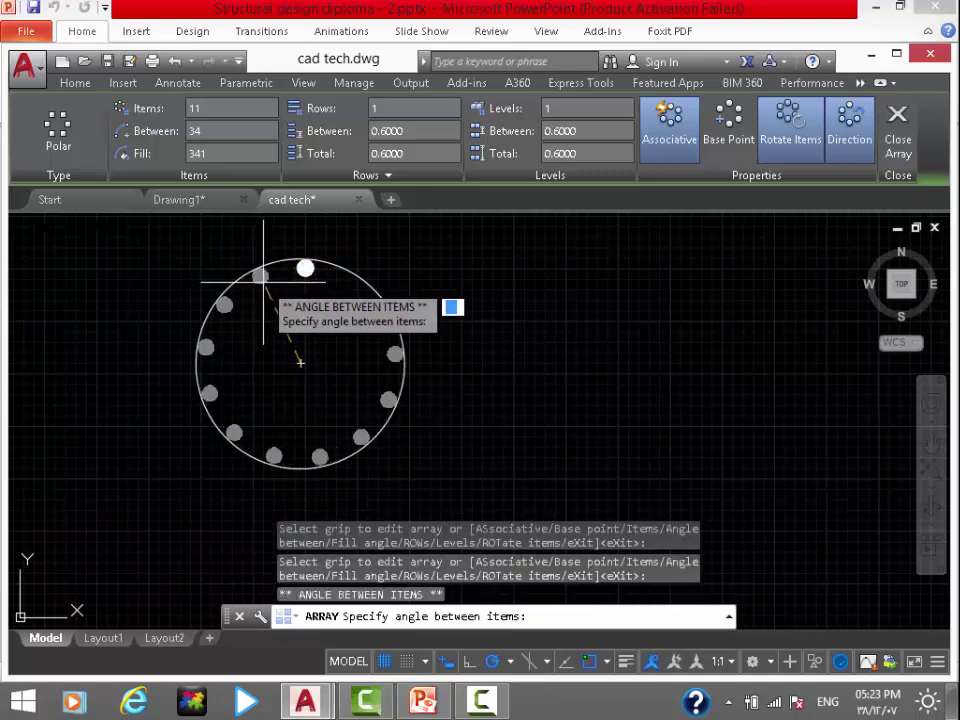
click(262, 277)
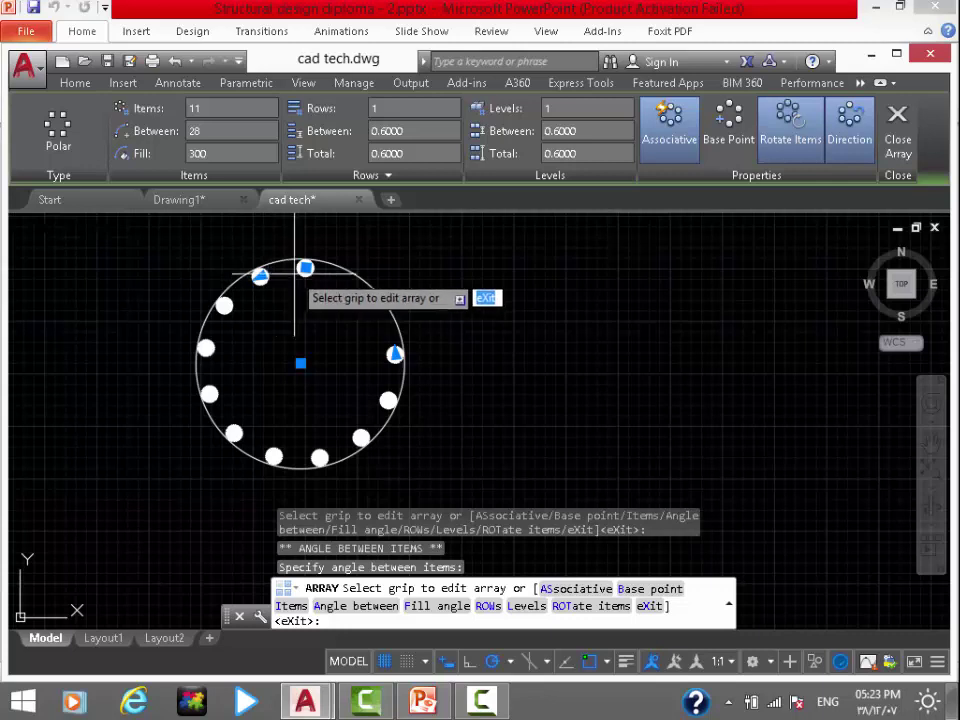
click(395, 354)
click(332, 298)
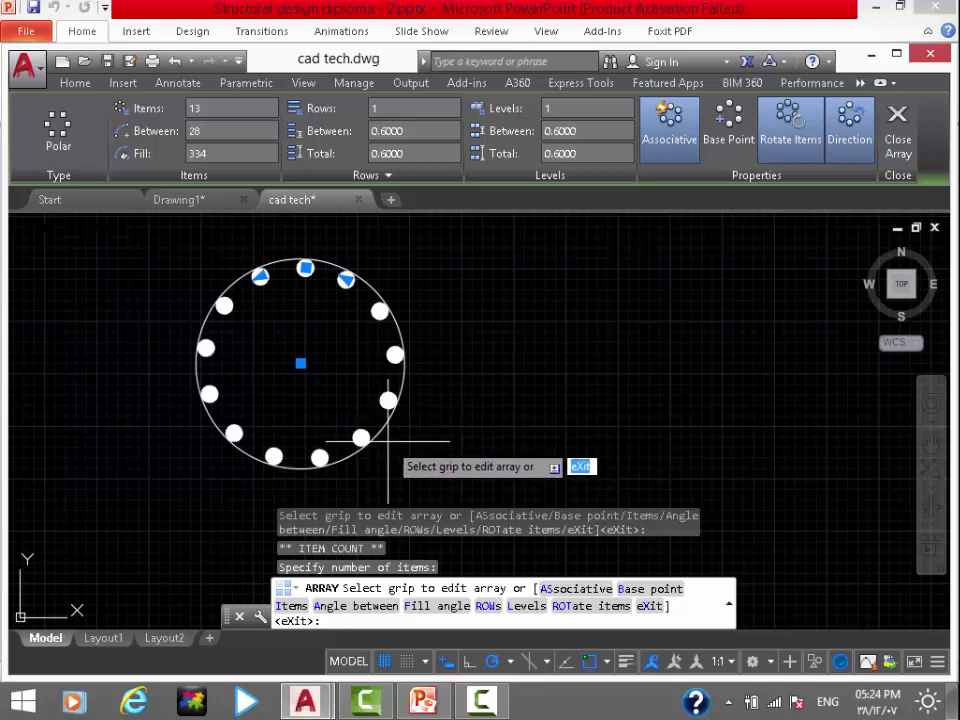
key(Escape)
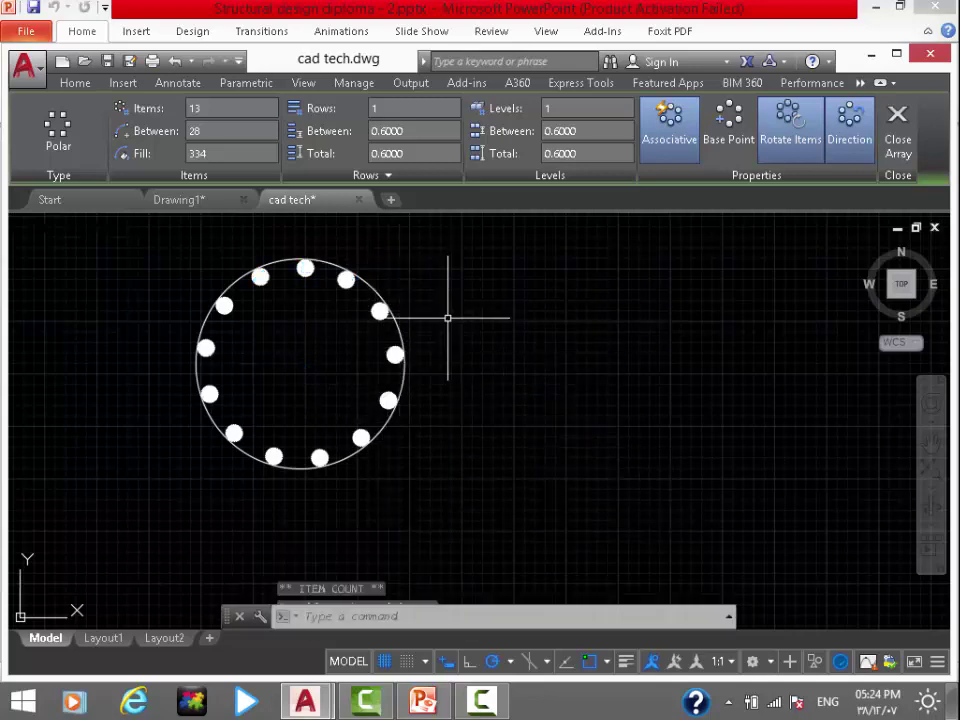
Draw a small square to the right of the circle and select it
middle_drag(495, 395, 372, 428)
text(c)
key(Return)
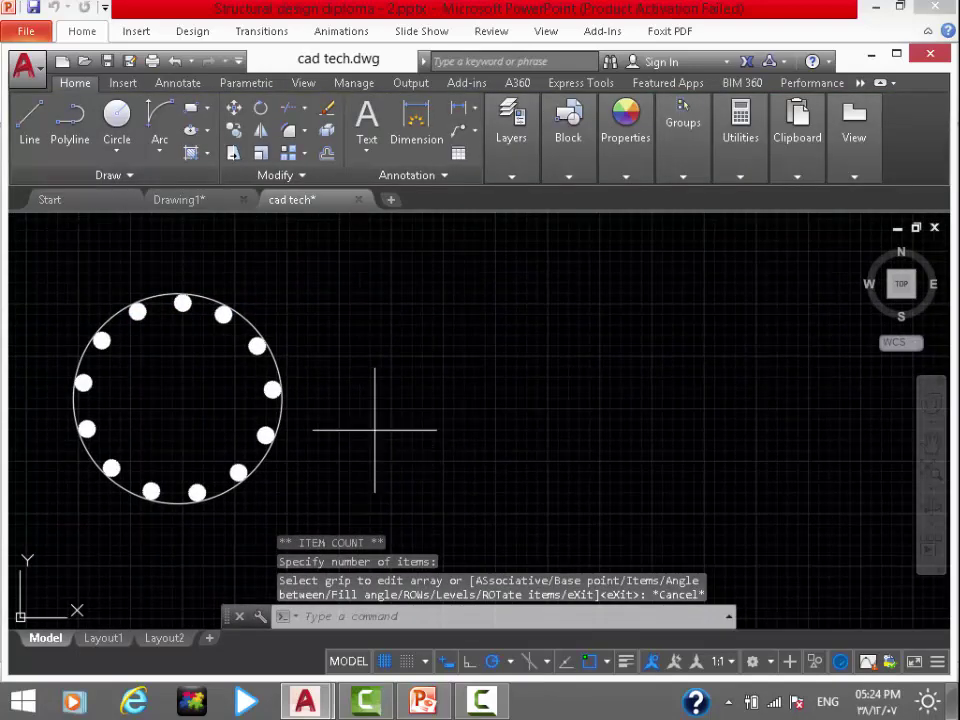
click(381, 476)
click(410, 453)
middle_drag(339, 416, 235, 336)
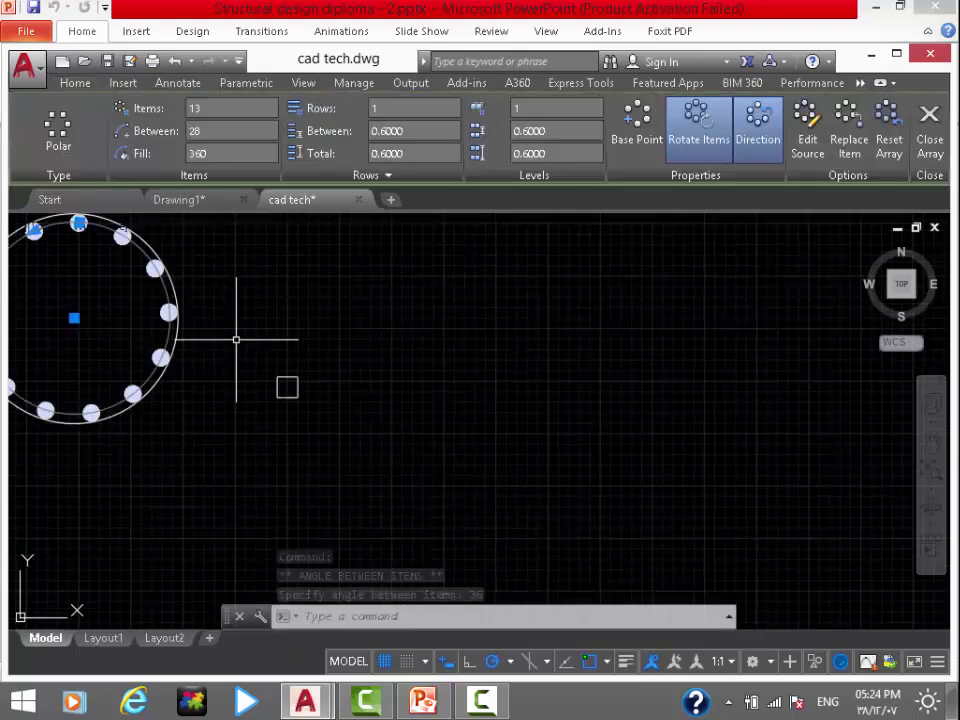
key(Escape)
drag(326, 364, 242, 447)
middle_drag(305, 407, 225, 436)
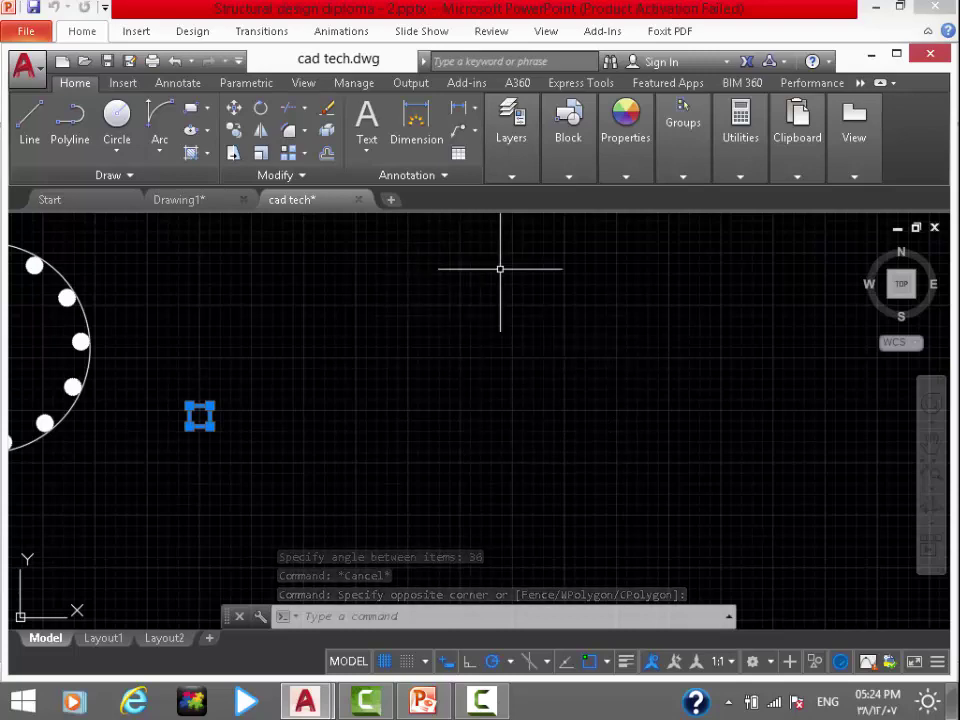
Create a rectangular array of the square, trying 13 columns and 6 rows
text(ar)
key(Return)
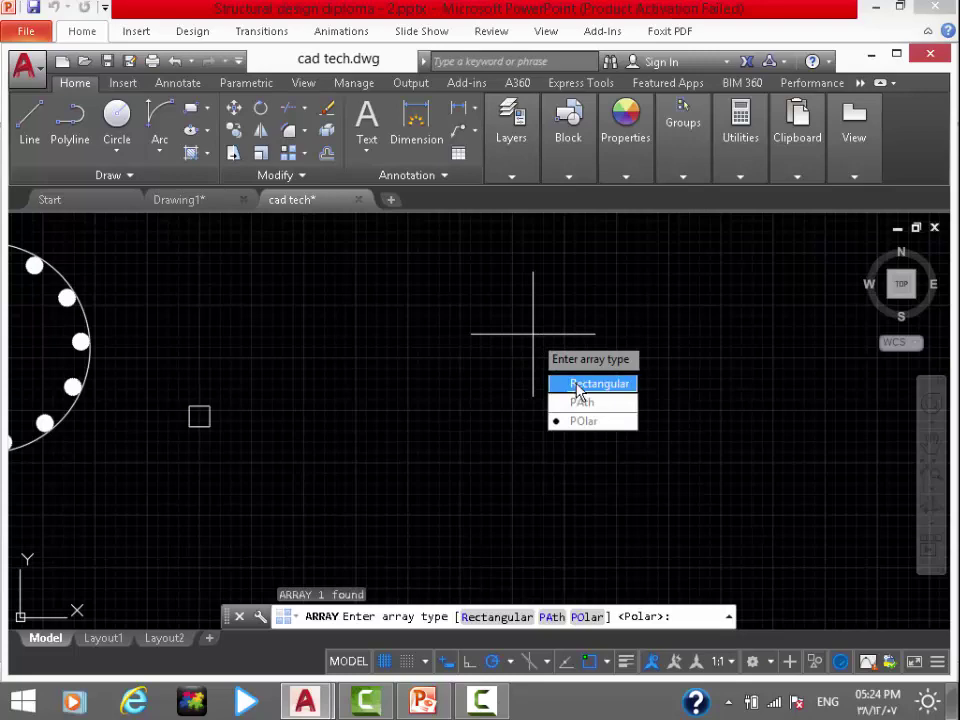
click(577, 386)
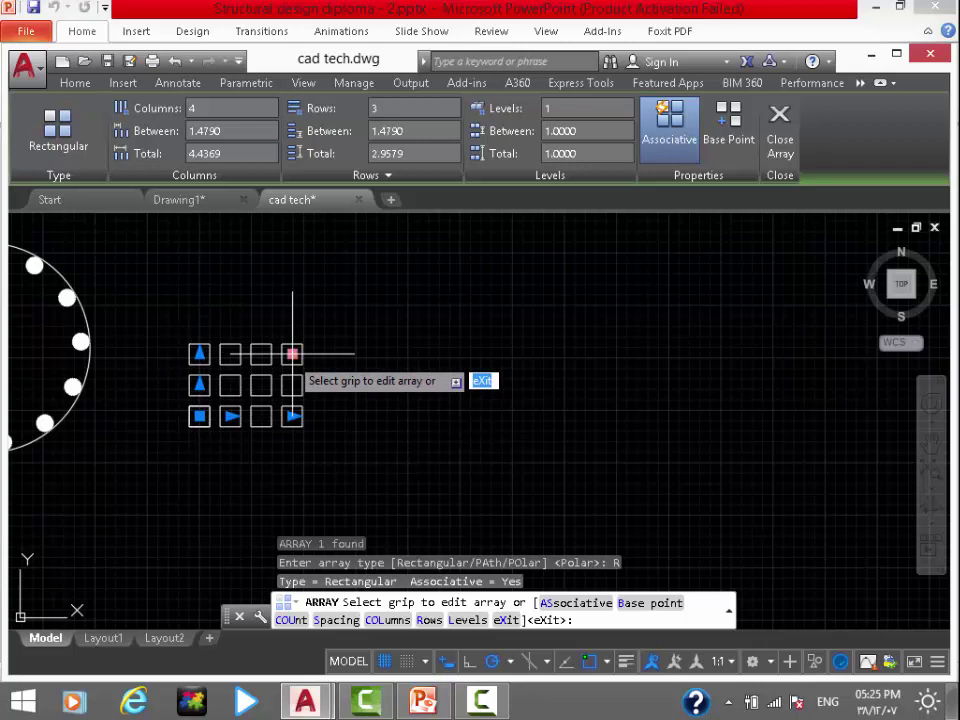
click(292, 416)
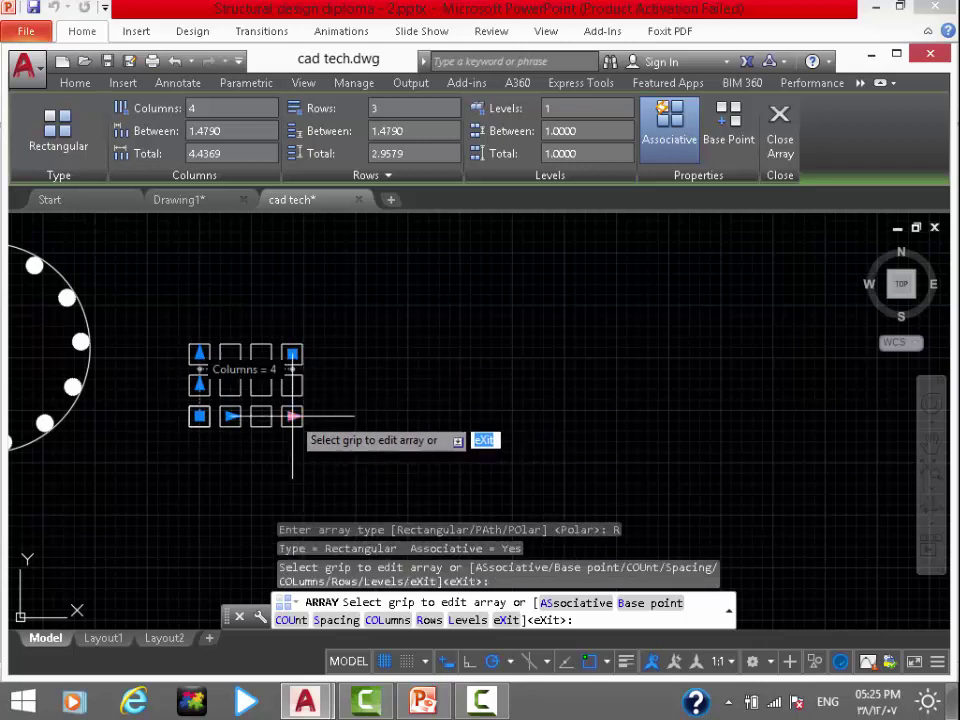
click(292, 416)
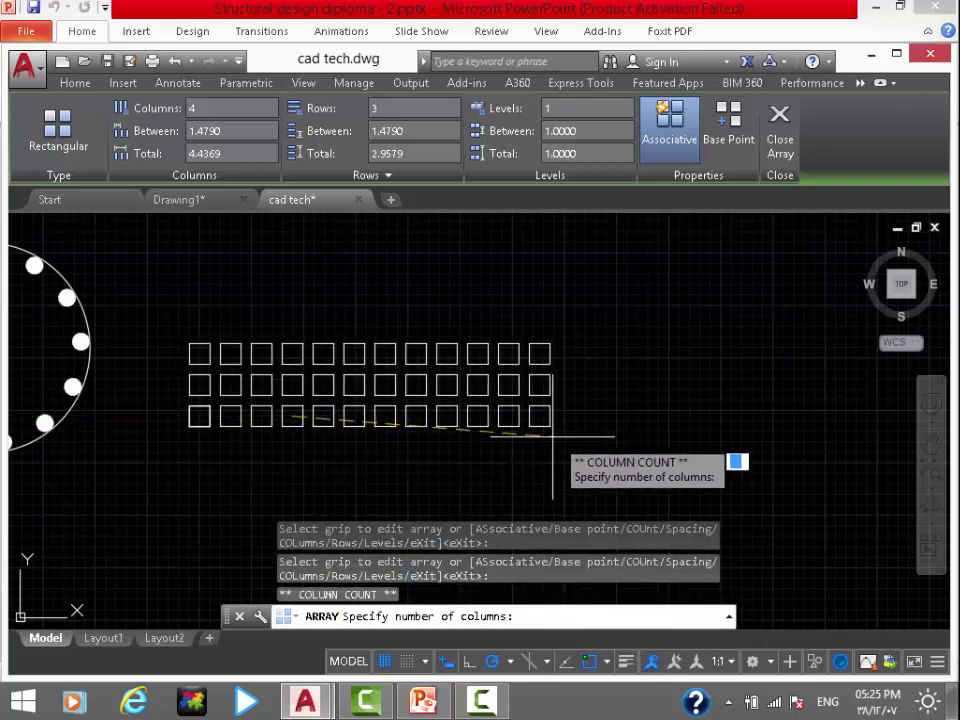
click(578, 436)
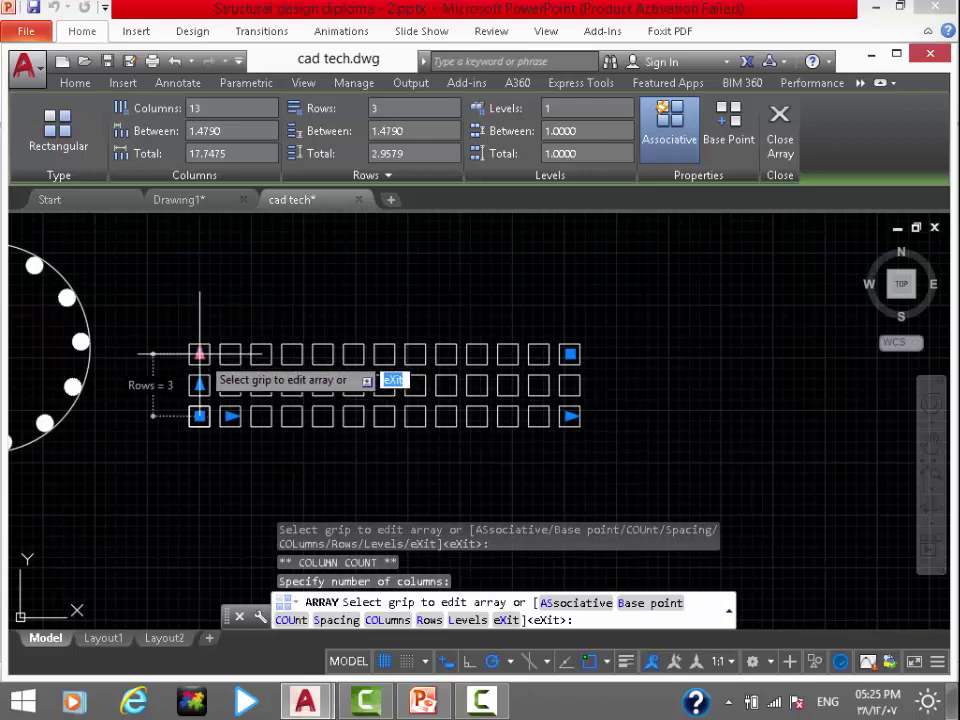
click(200, 354)
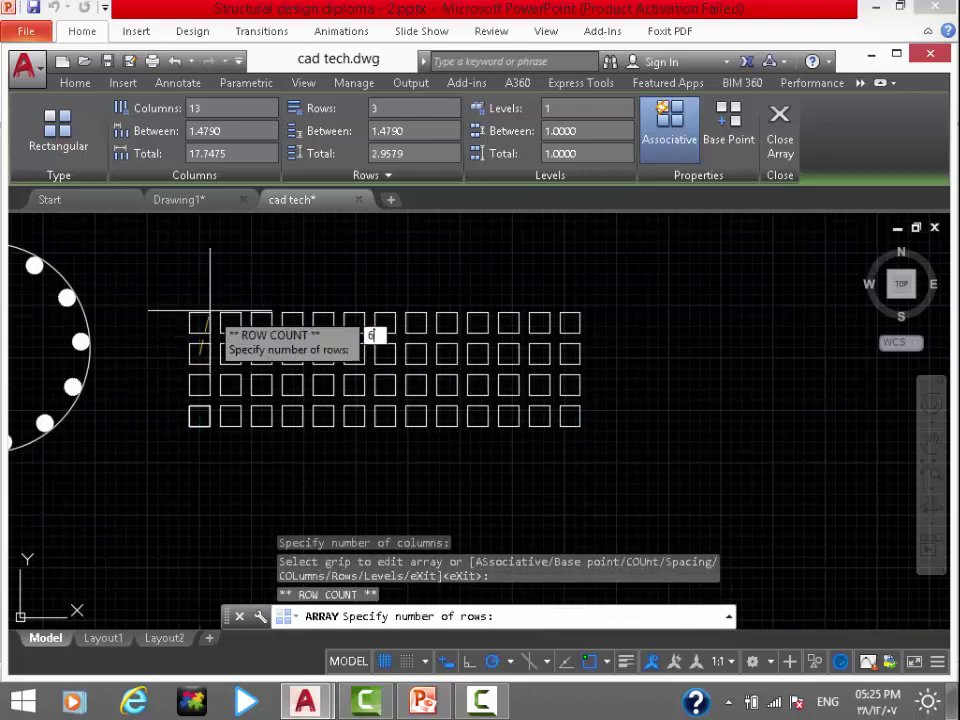
key(Return)
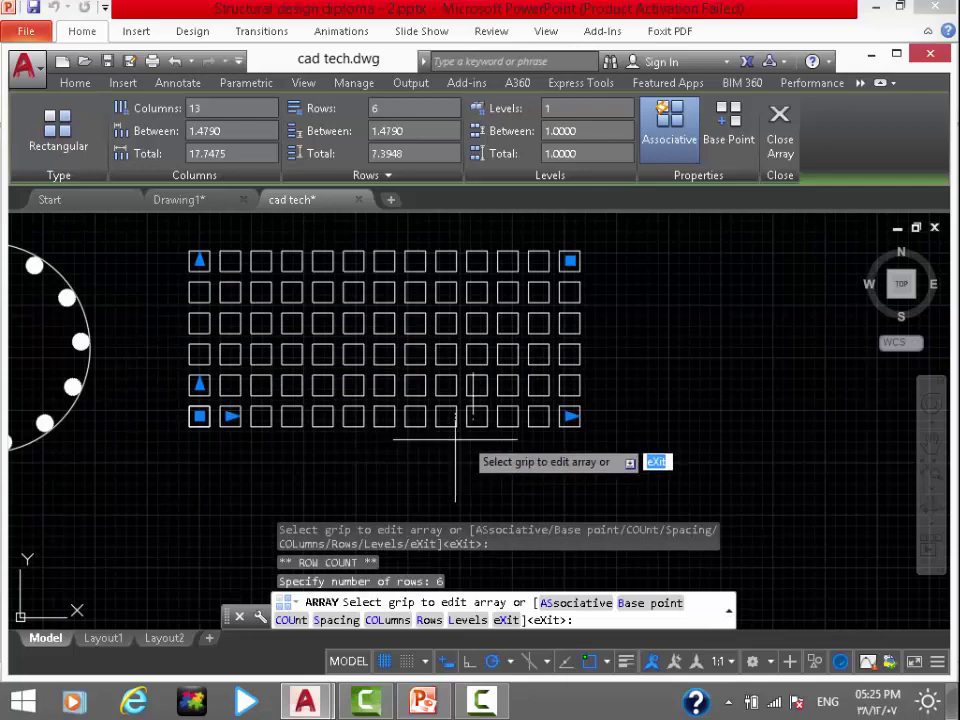
Resize the grid with its corner grip from 14×9 down to 5 columns by 4 rows
click(571, 261)
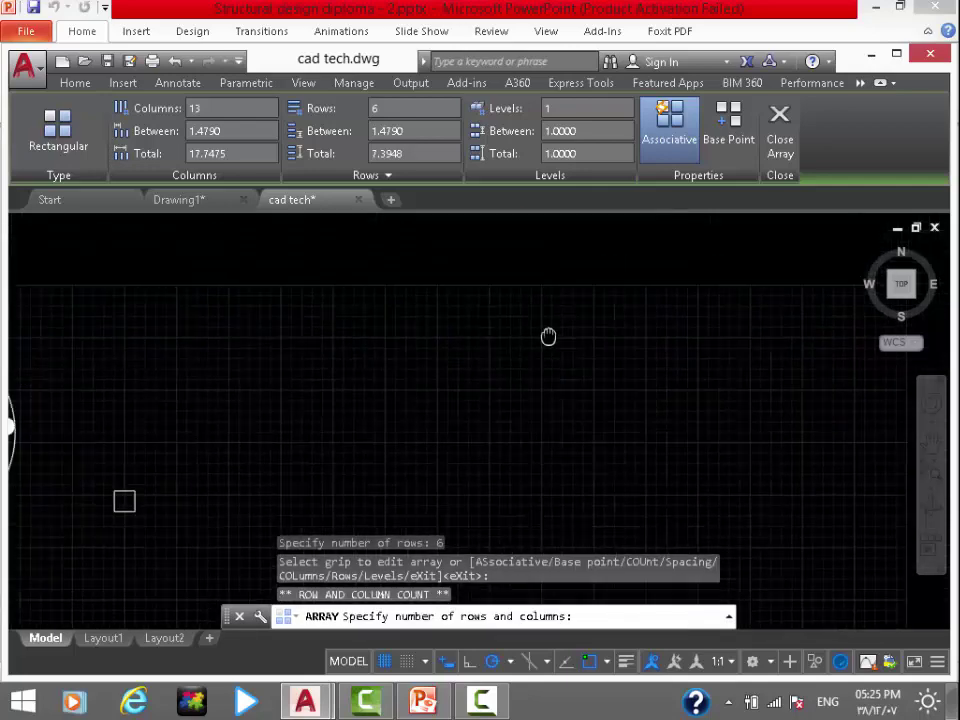
middle_drag(573, 263, 449, 398)
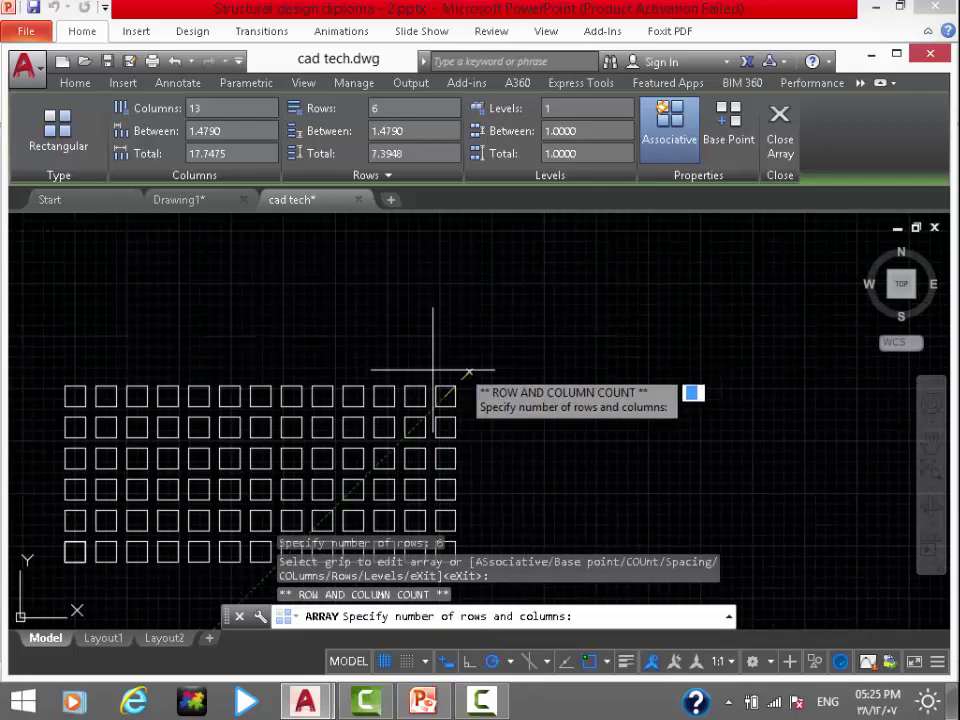
click(448, 282)
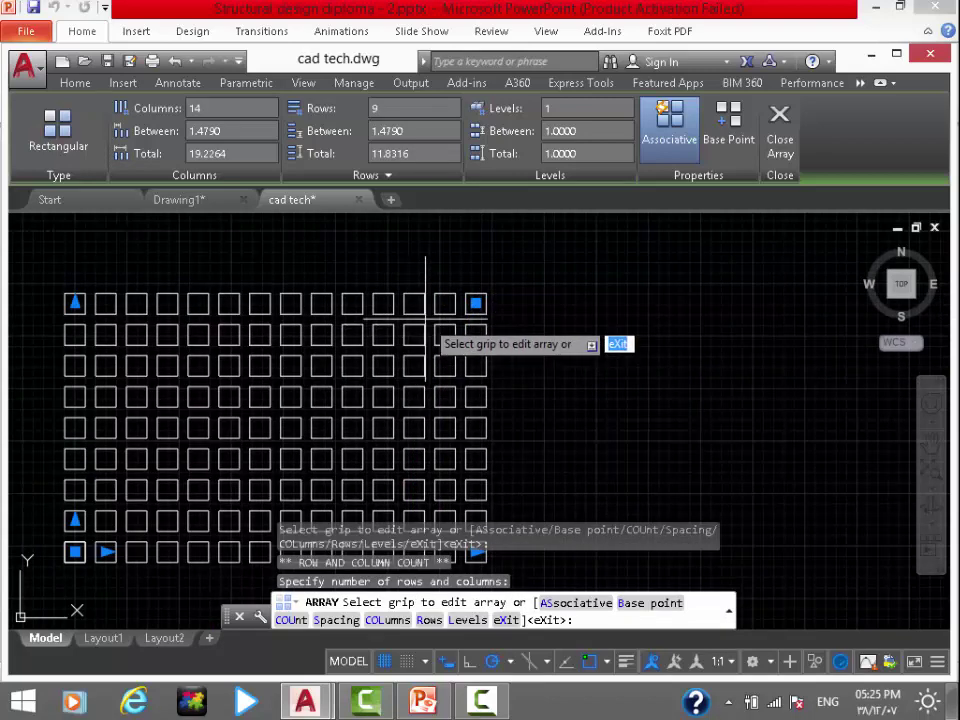
scroll(429, 322, down, 2)
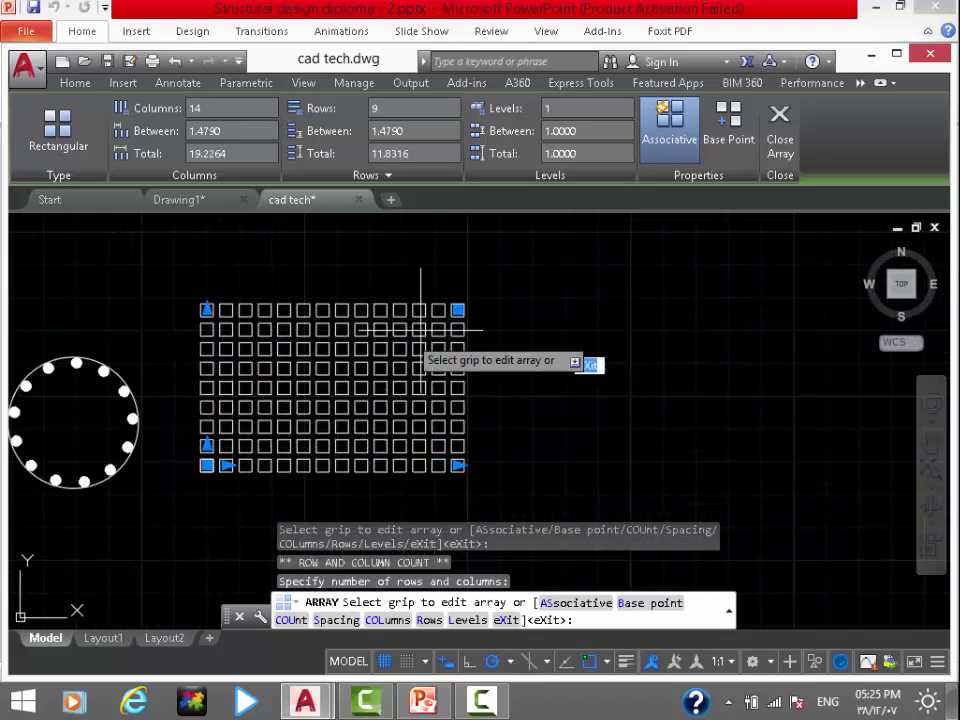
click(457, 310)
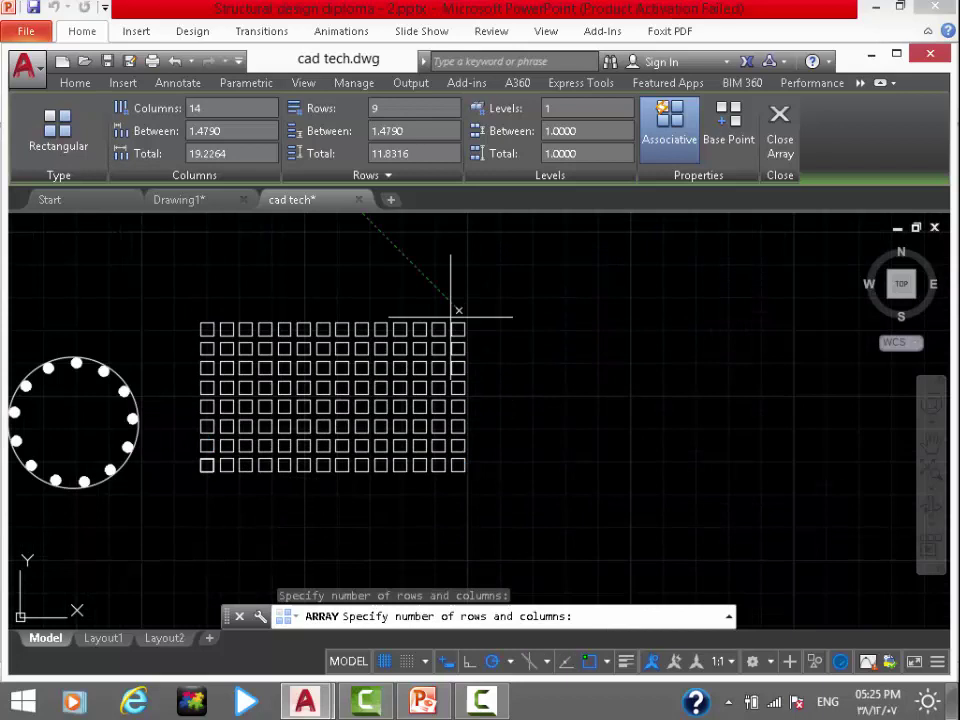
click(300, 398)
scroll(210, 470, up, 2)
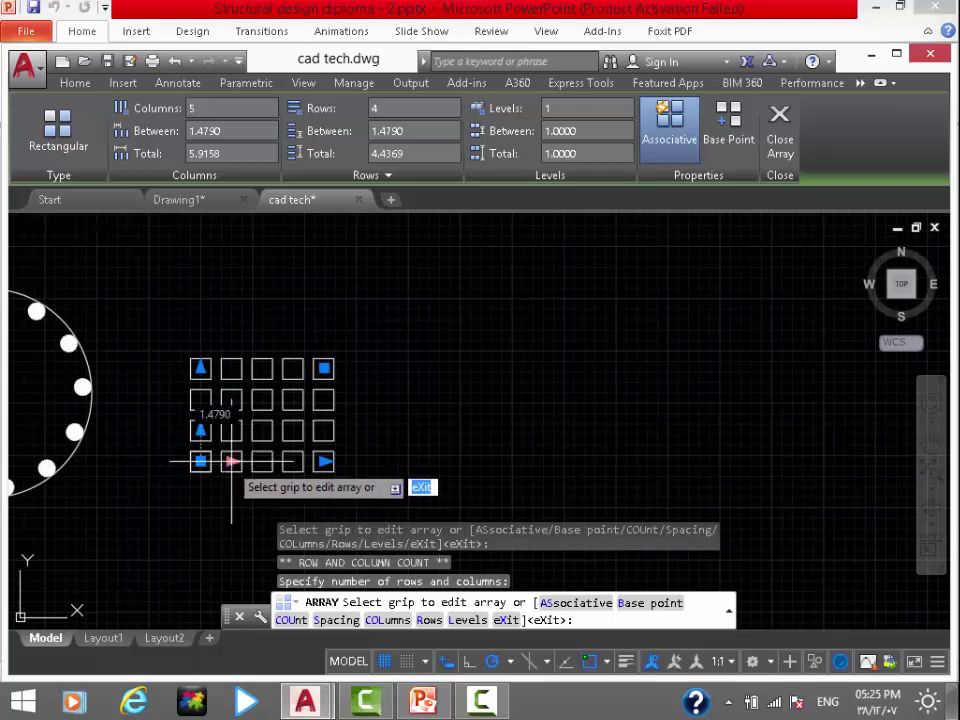
Set both the column and row spacing of the square array to 5
click(231, 461)
text(5)
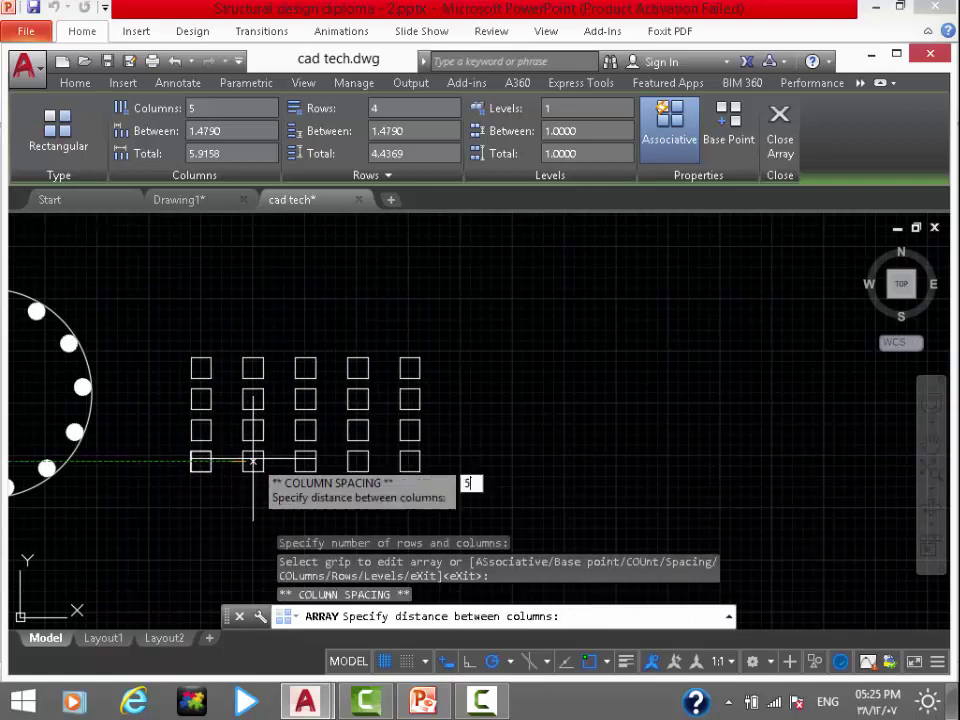
key(Return)
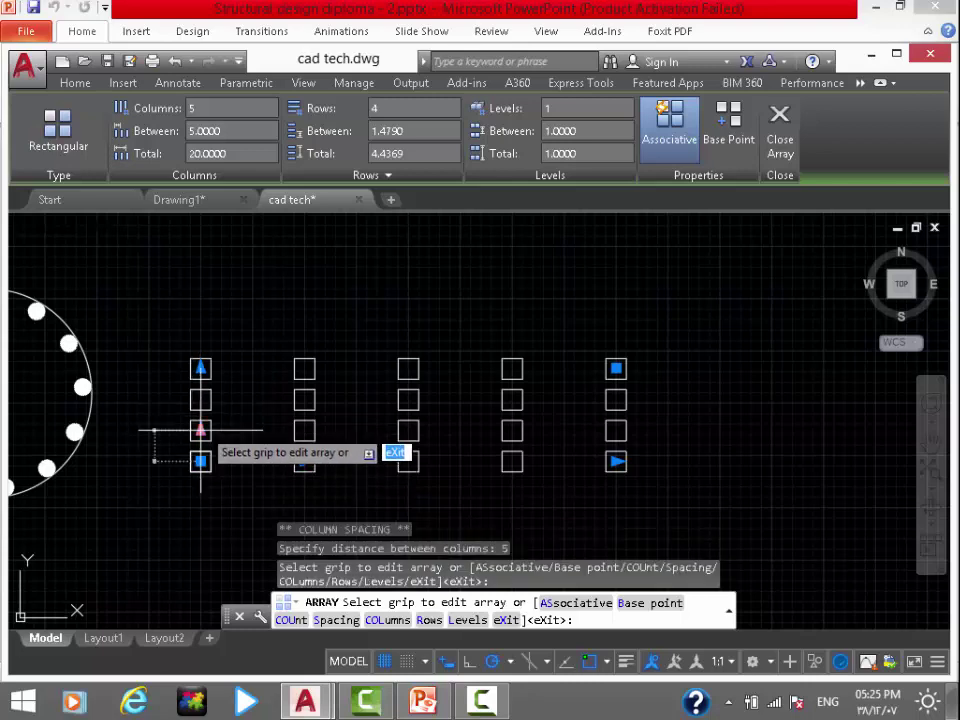
click(200, 430)
text(5)
key(Return)
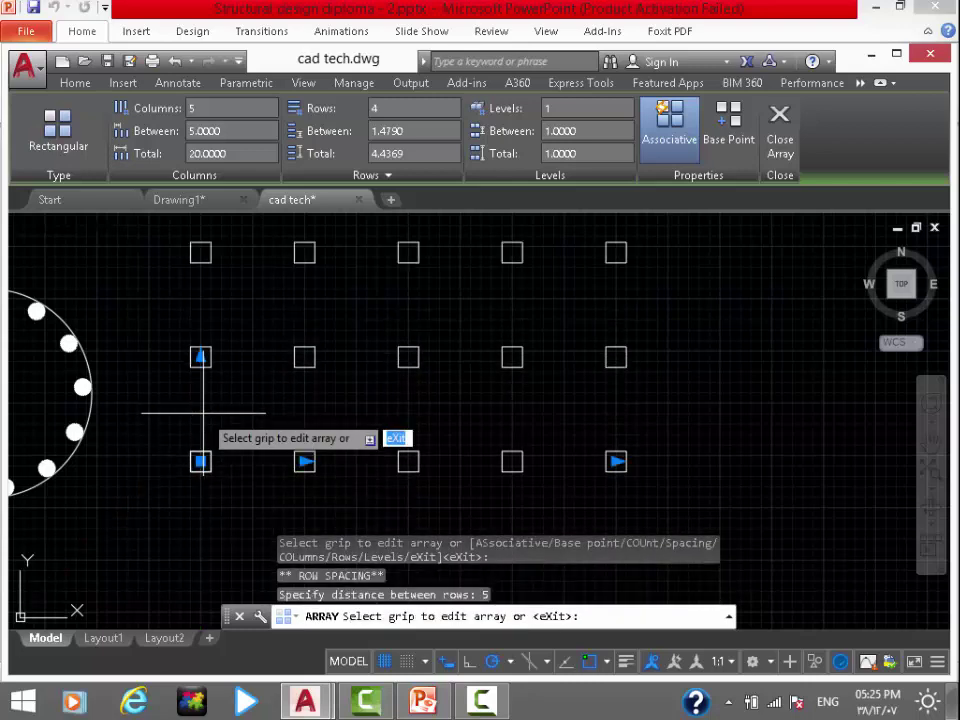
scroll(298, 405, down, 4)
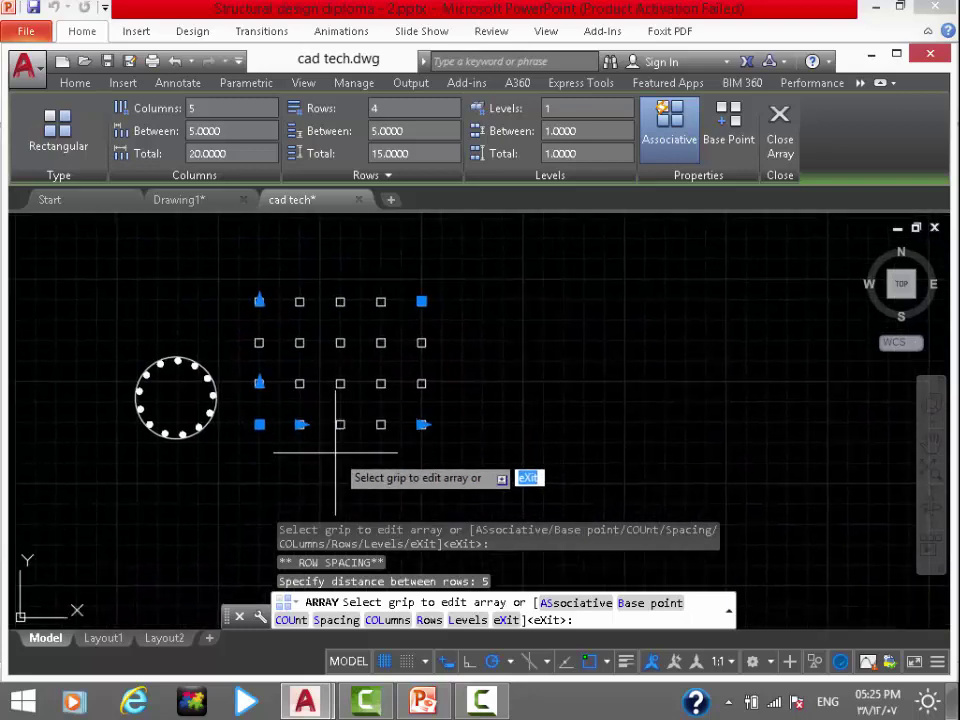
key(Escape)
Select the whole square array and move it to a new position
click(335, 450)
key(Escape)
click(341, 449)
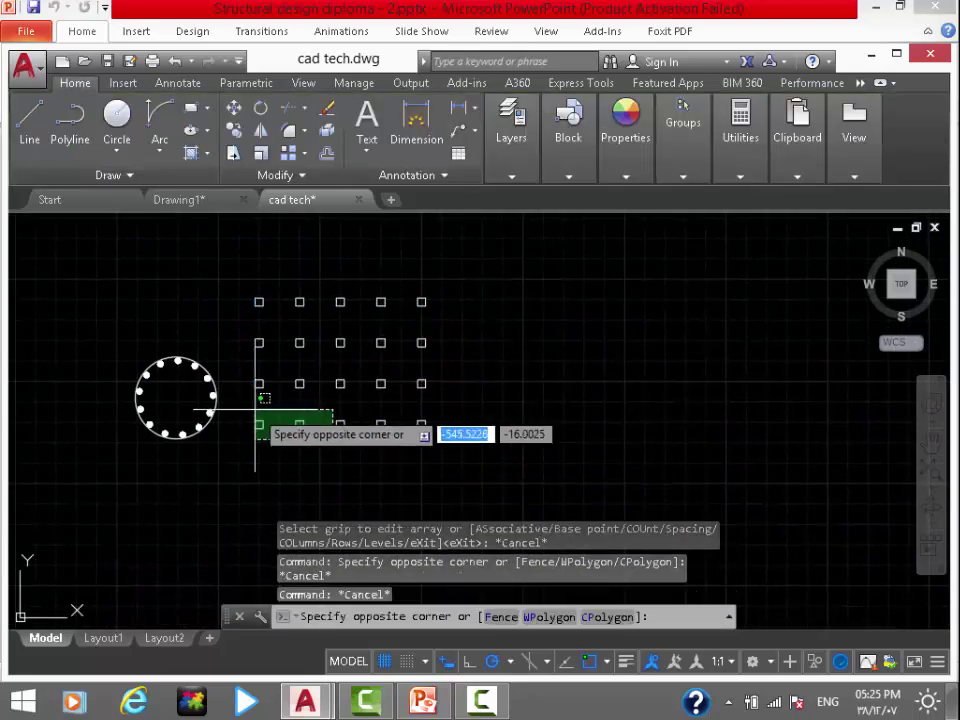
click(290, 415)
text(m)
key(Return)
click(315, 467)
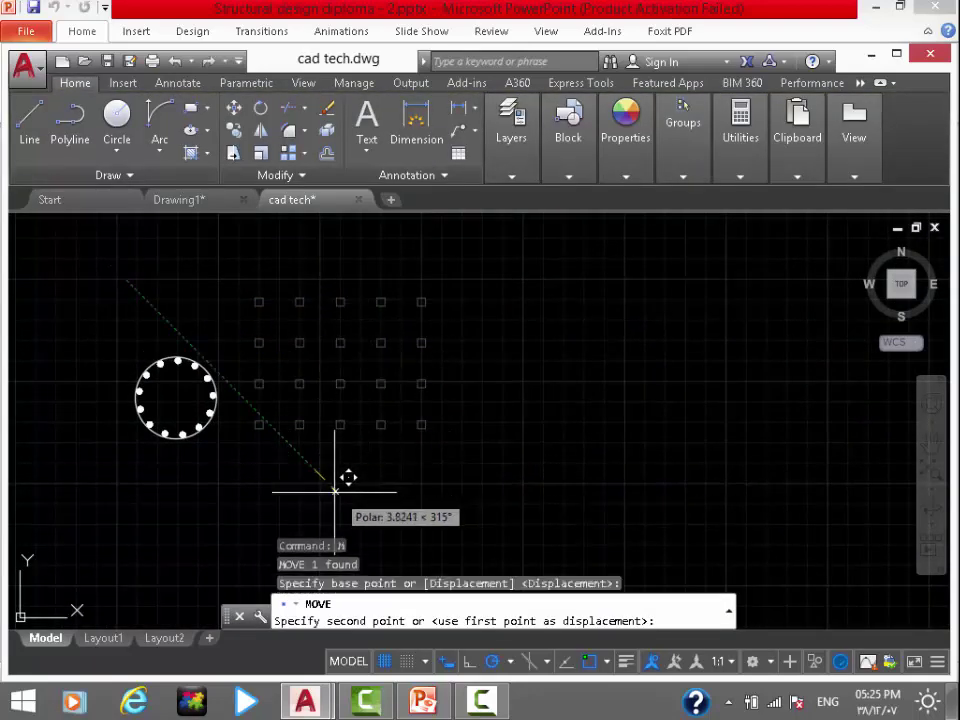
click(332, 488)
middle_drag(355, 488, 158, 463)
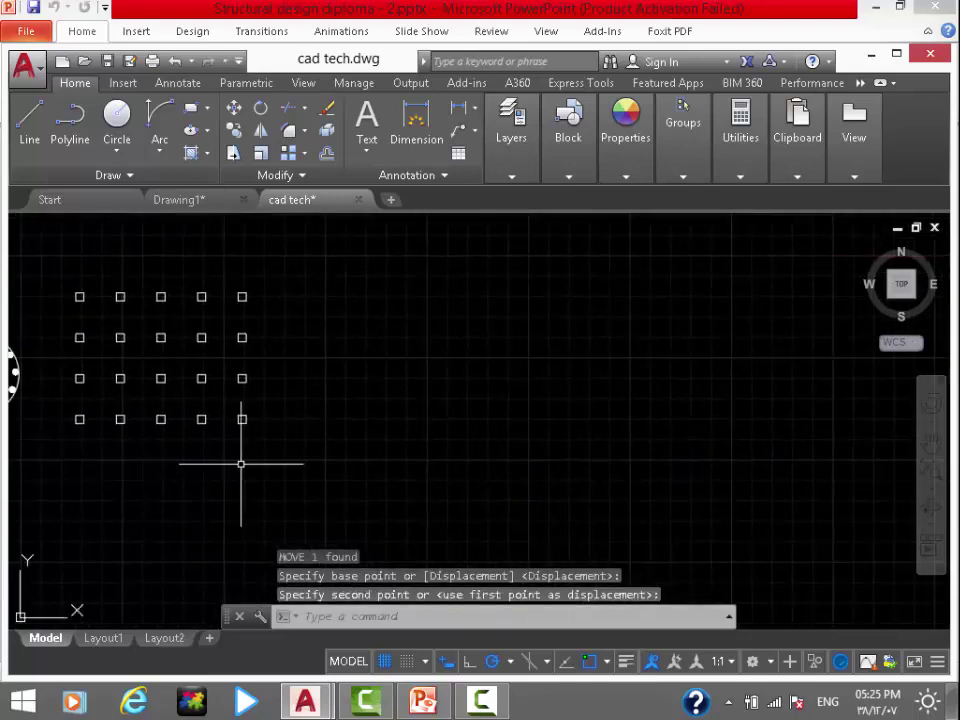
middle_drag(241, 464, 161, 456)
mouse_move(300, 450)
middle_down()
mouse_move(300, 467)
mouse_move(392, 487)
middle_up()
mouse_move(266, 450)
middle_down()
mouse_move(291, 454)
mouse_move(219, 437)
middle_up()
Draw a horizontal line to the right of the square grid
text(l)
key(Return)
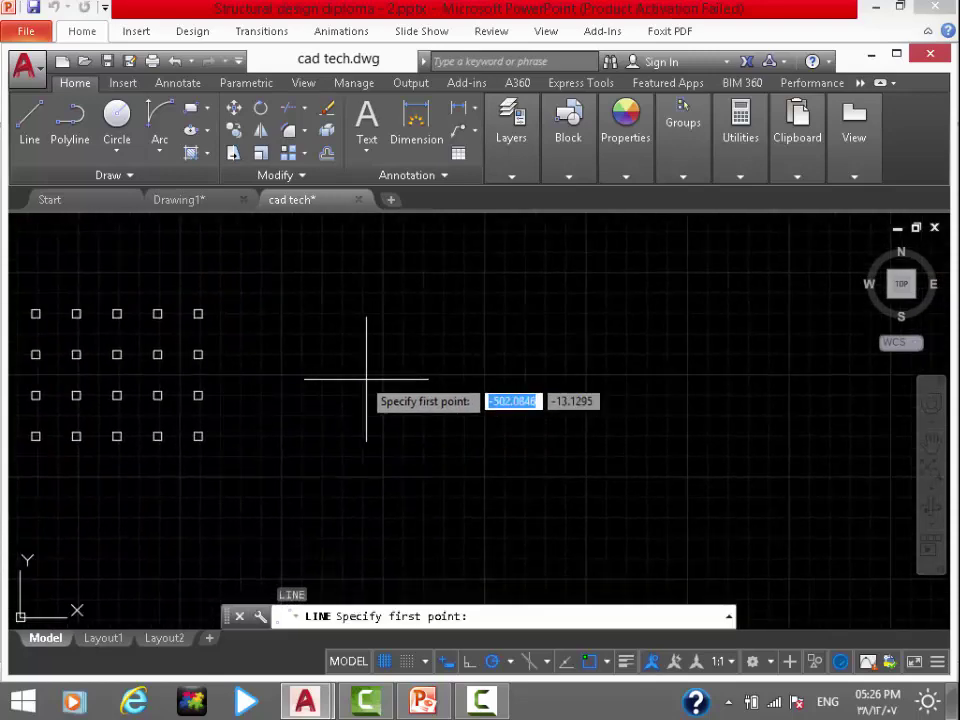
click(319, 359)
click(490, 359)
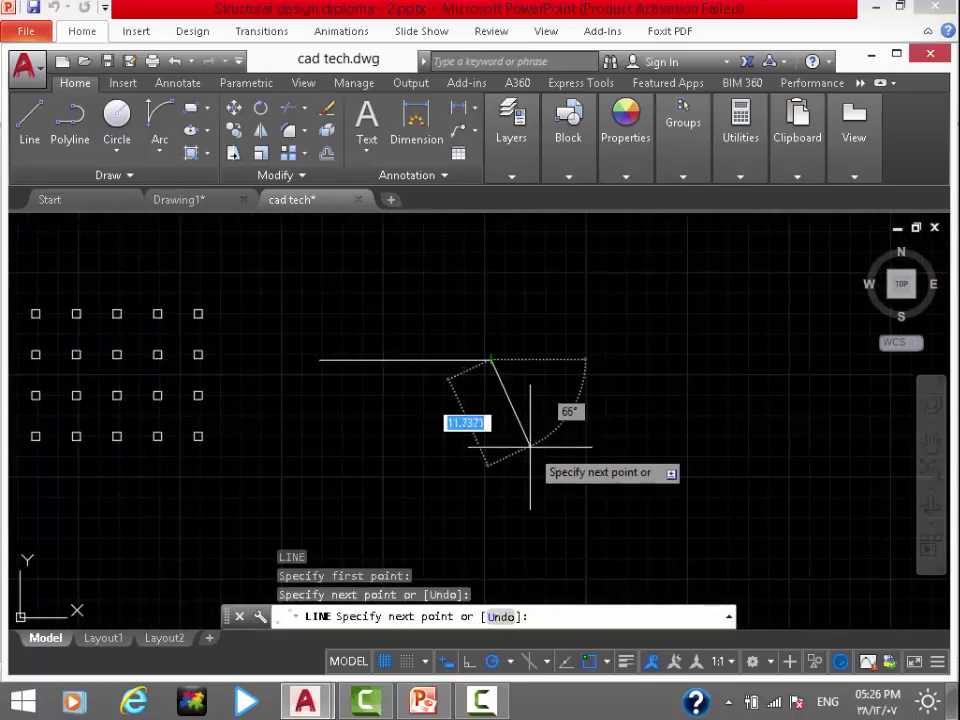
key(Escape)
Draw a 3-point arc arching up from the horizontal line's right end
text(a)
key(Return)
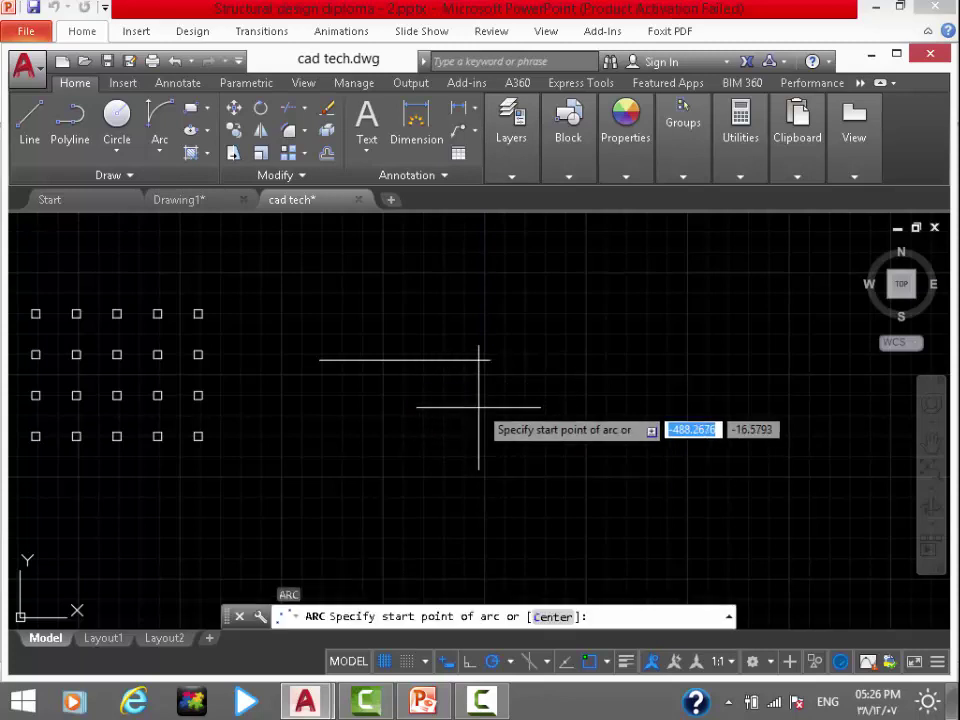
click(490, 359)
click(587, 345)
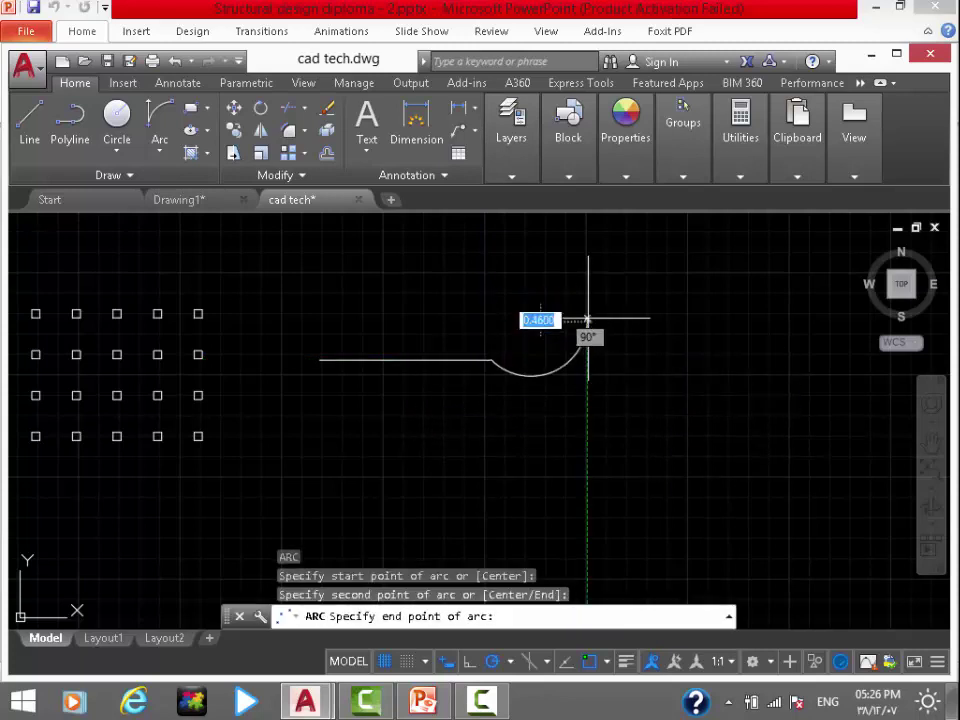
click(638, 399)
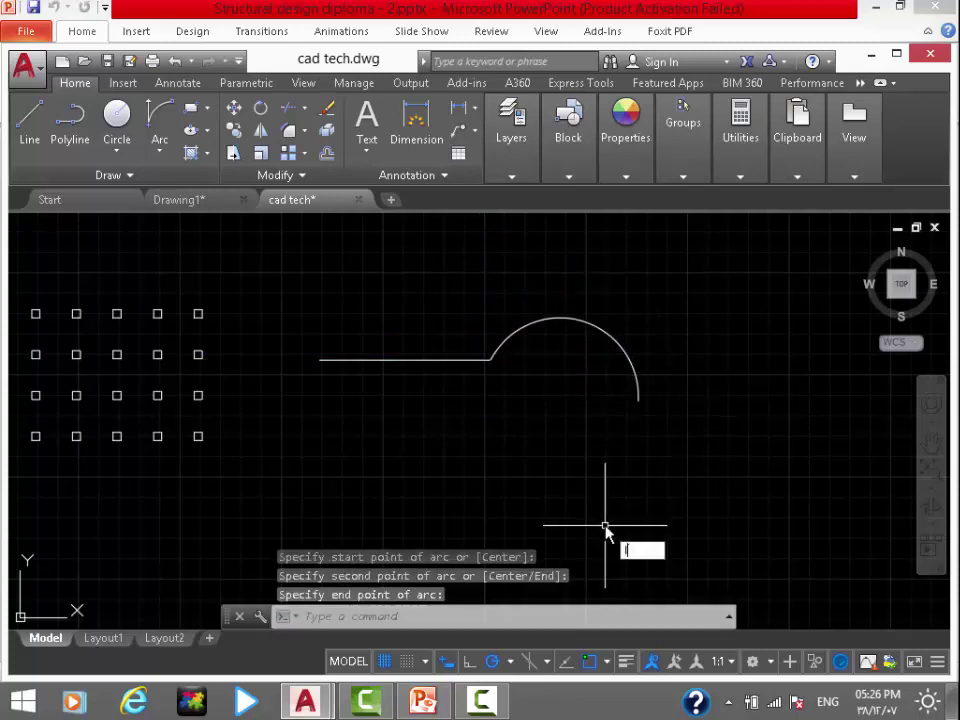
Draw a sloping line down from the arc's end to complete the hooked path
text(l)
key(Return)
click(638, 399)
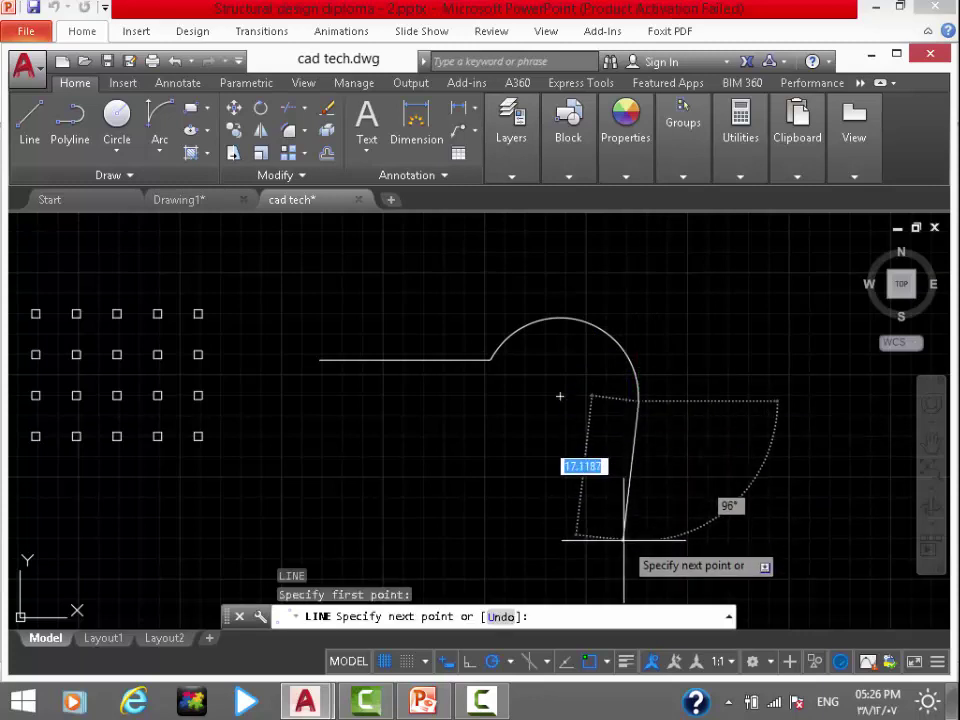
click(624, 540)
key(Escape)
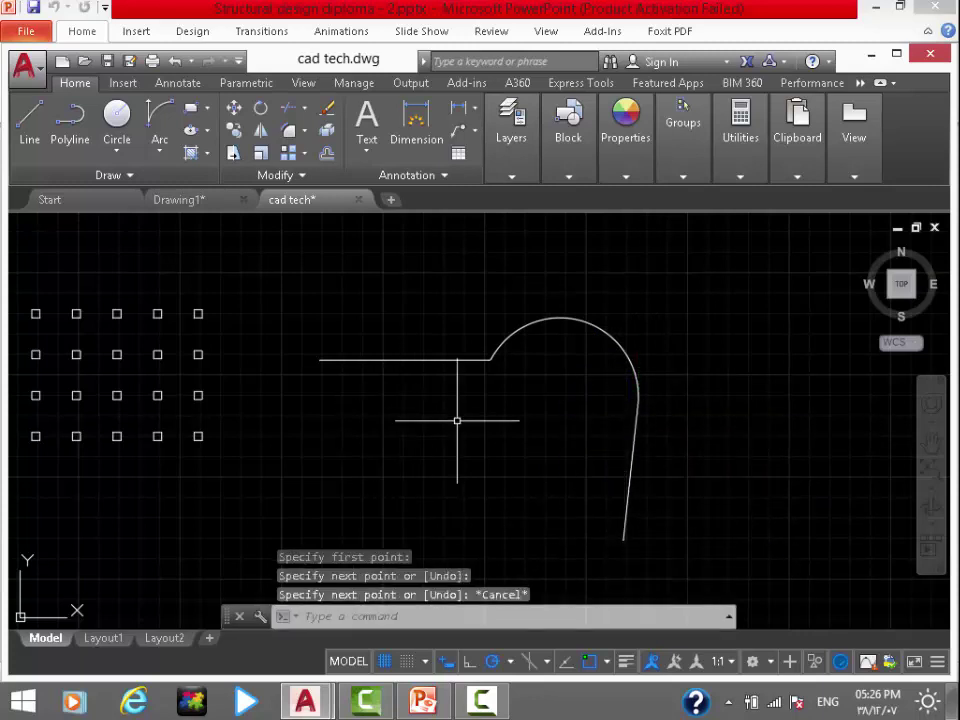
middle_drag(488, 443, 464, 405)
scroll(403, 332, down, 5)
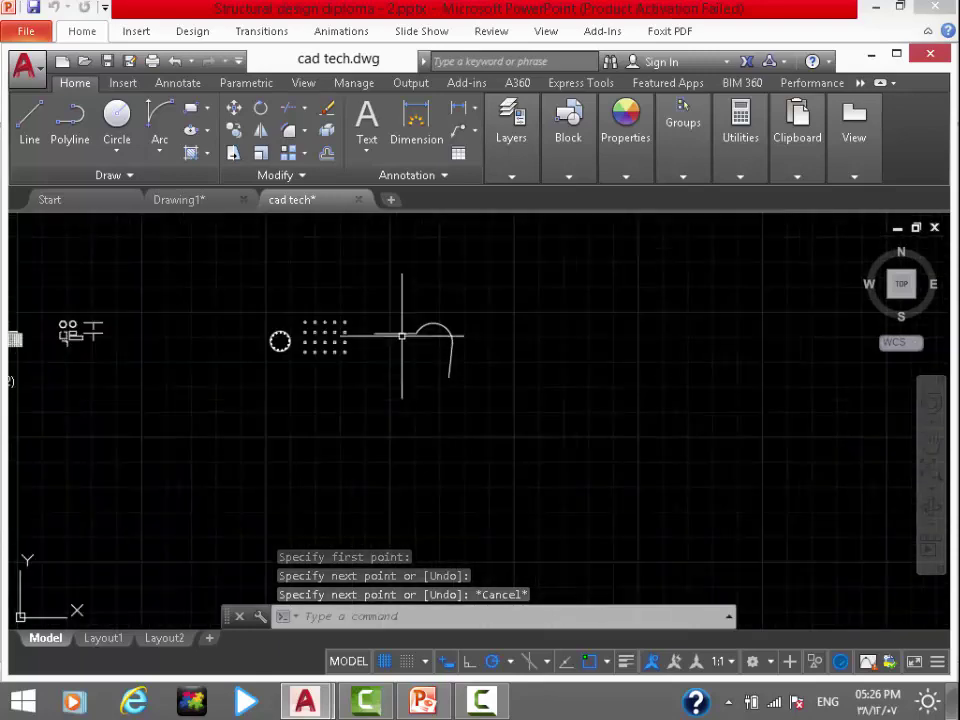
scroll(390, 332, up, 2)
scroll(392, 332, up, 2)
scroll(375, 335, up, 4)
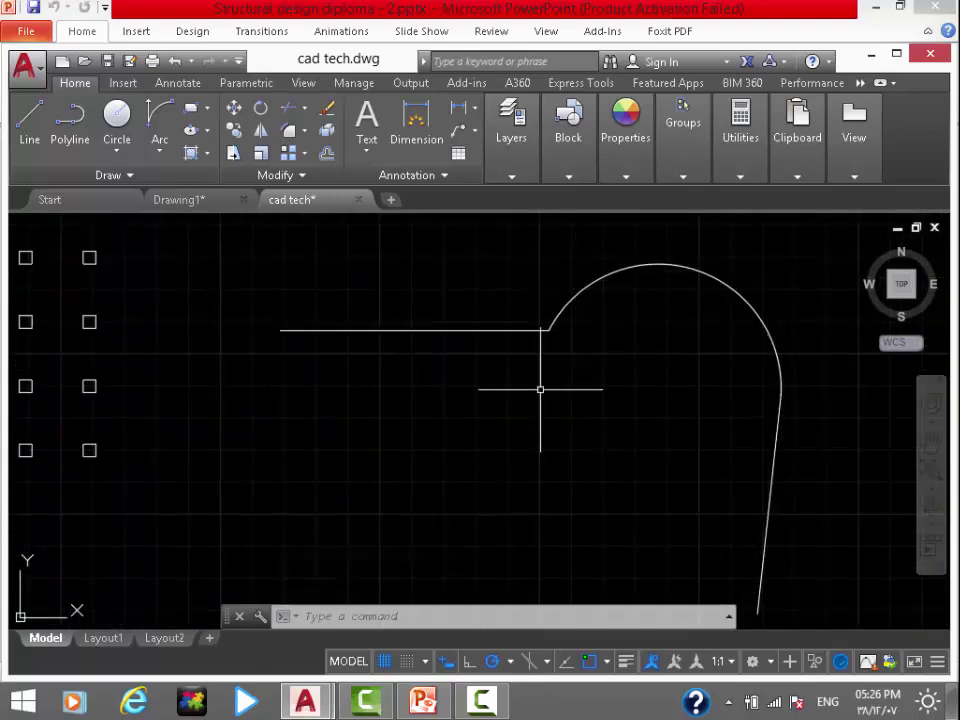
scroll(540, 389, down, 2)
Place a default-diameter filled donut at the left end of the horizontal line
click(493, 355)
click(437, 370)
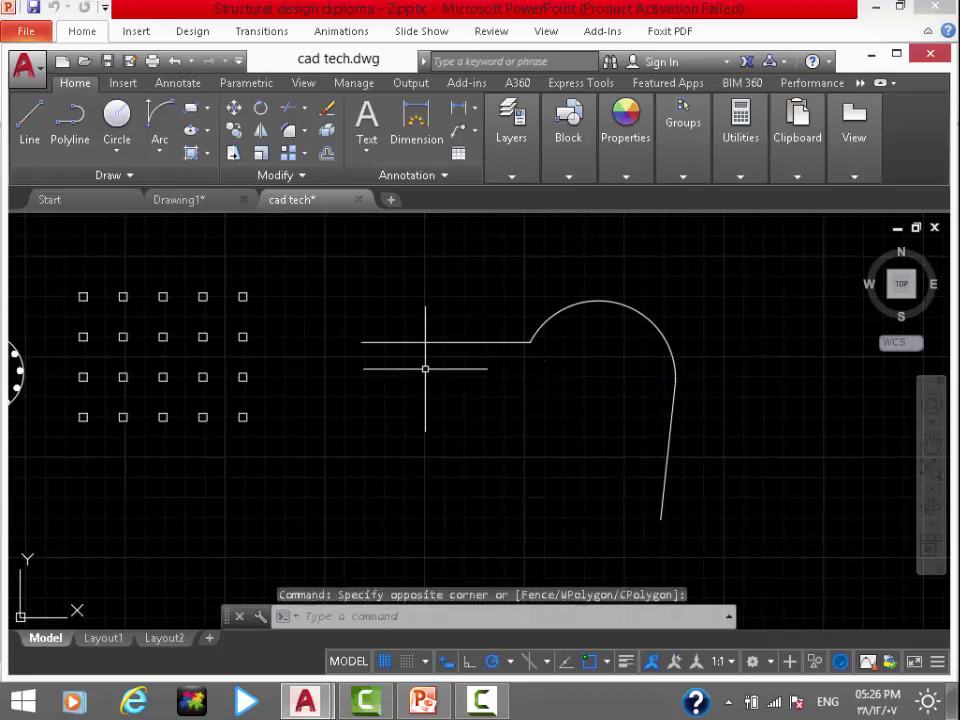
text(do)
key(Return)
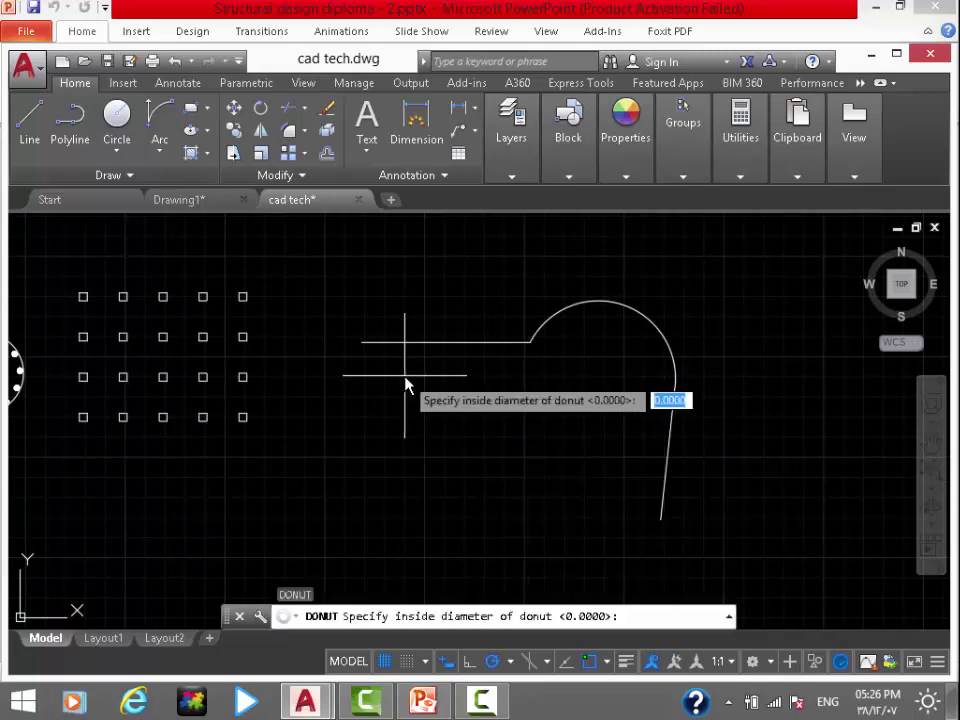
key(Return)
key(Return)
scroll(364, 338, up, 3)
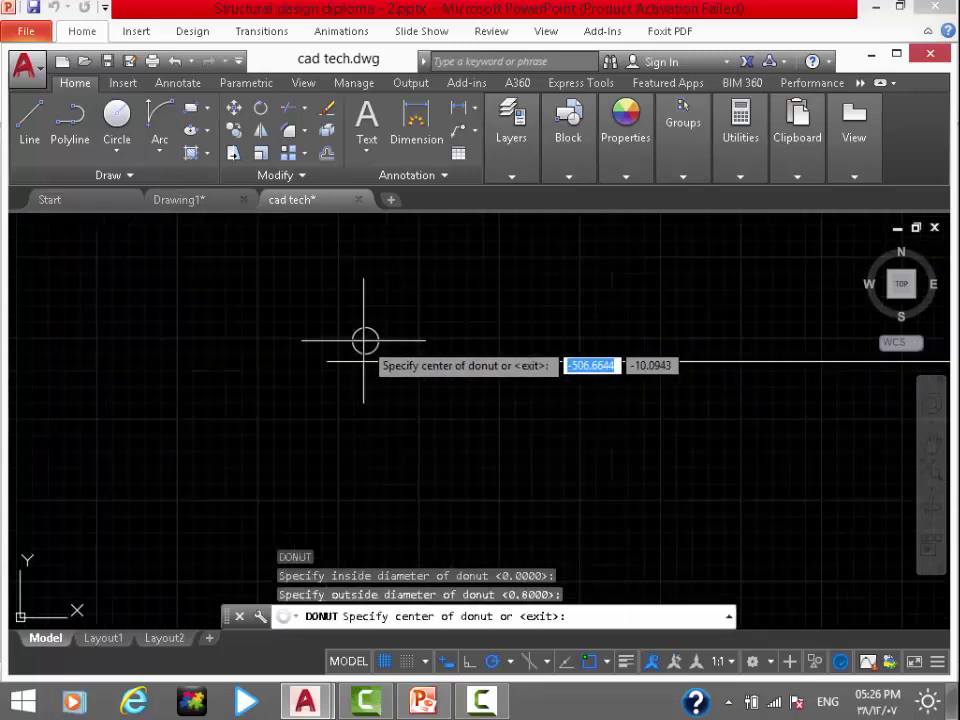
scroll(330, 348, up, 2)
click(320, 350)
key(Escape)
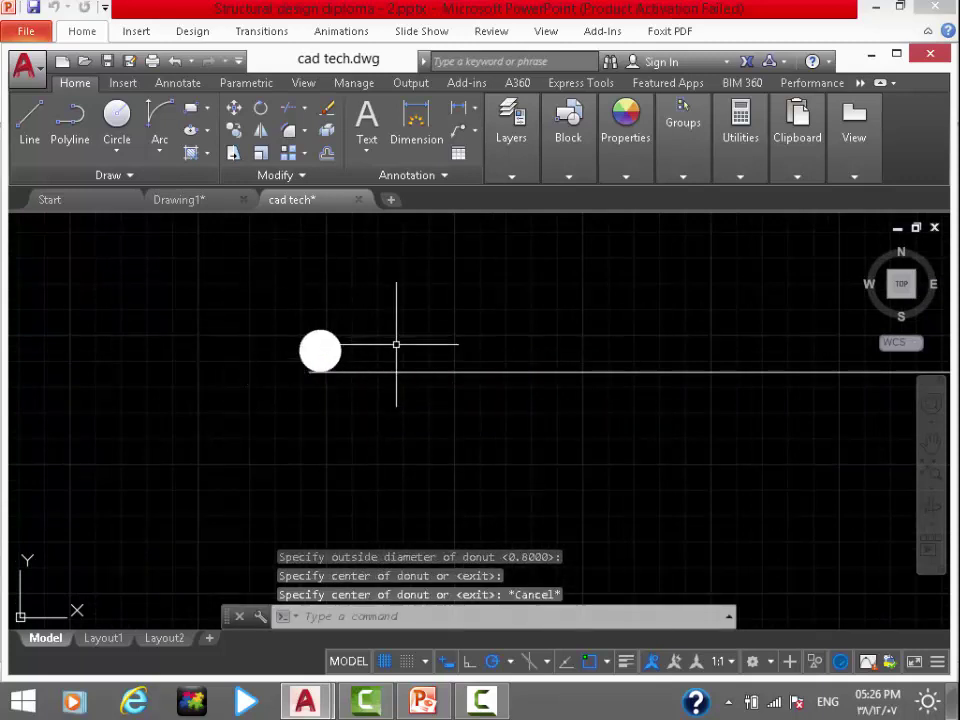
Window-select the donut and start the ARRAY command on it
click(236, 279)
click(424, 424)
scroll(370, 397, down, 2)
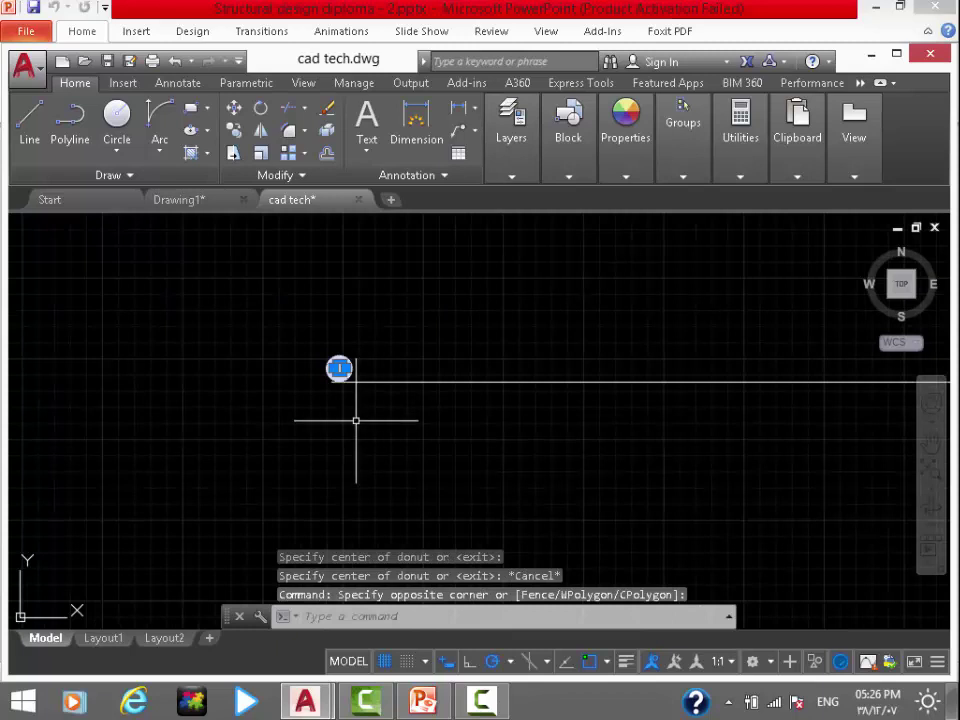
text(ar)
key(Return)
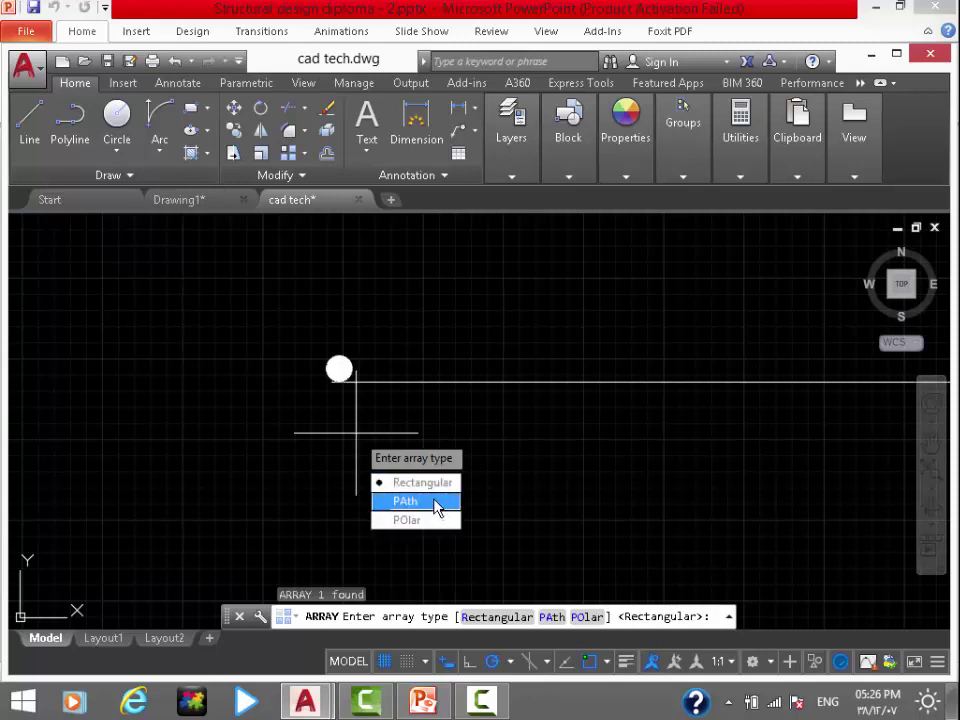
Make a path array of the donut along the hooked line, leaving the default 0.6 spacing
click(437, 508)
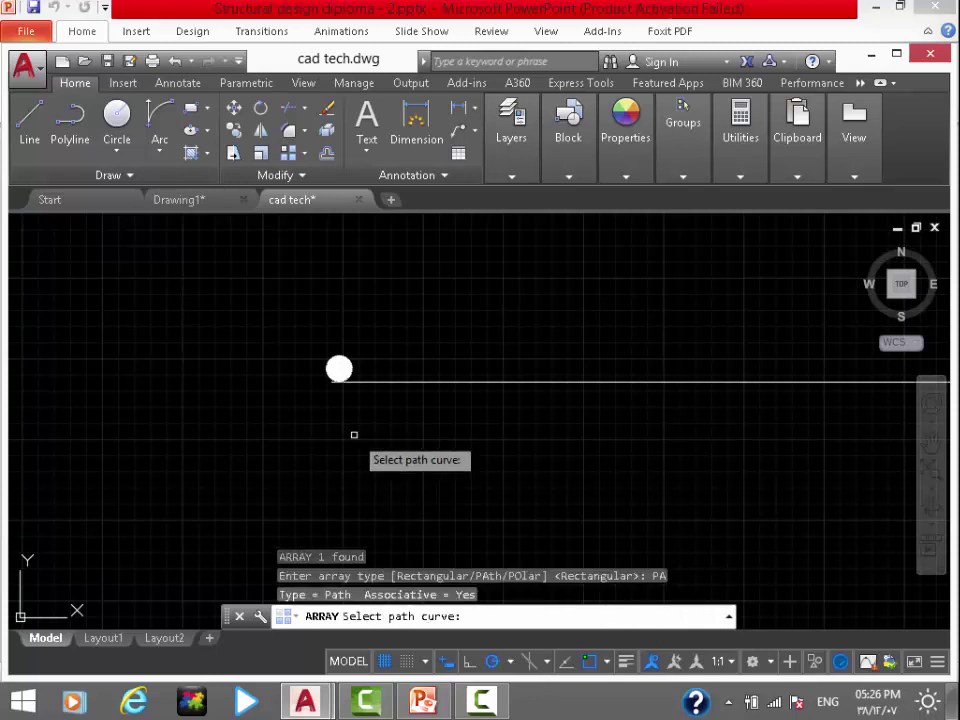
click(387, 382)
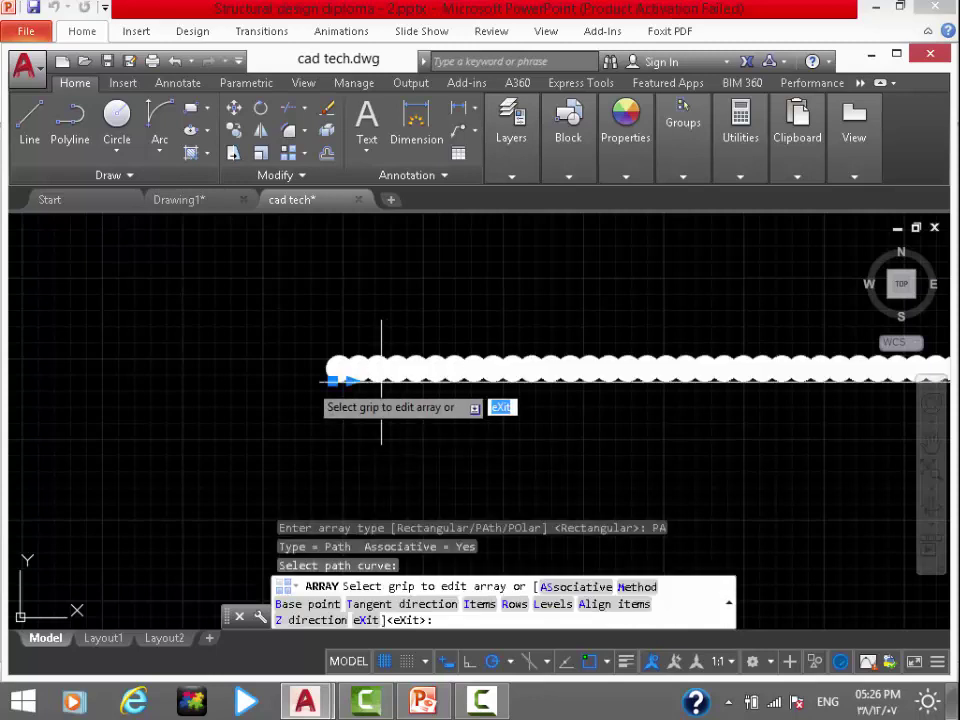
scroll(280, 345, down, 4)
scroll(330, 362, up, 2)
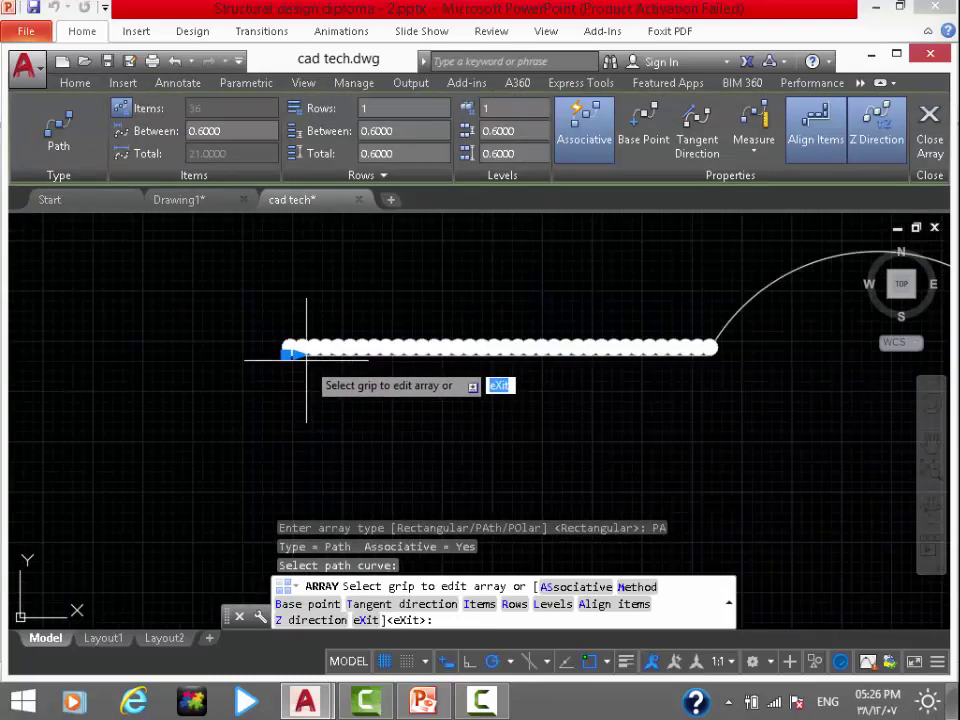
click(297, 353)
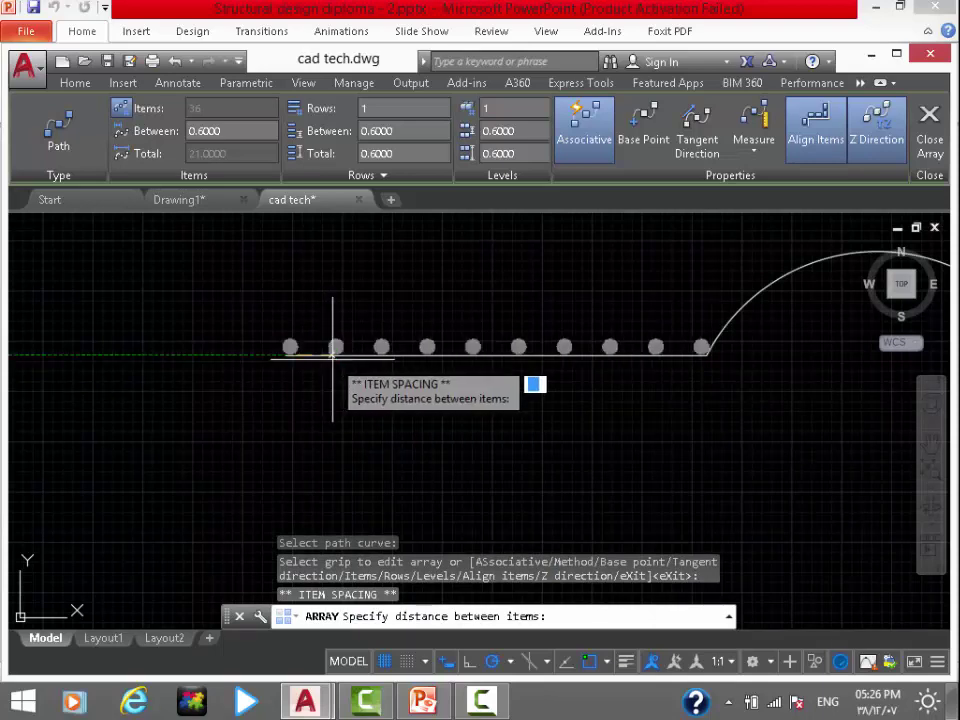
key(Escape)
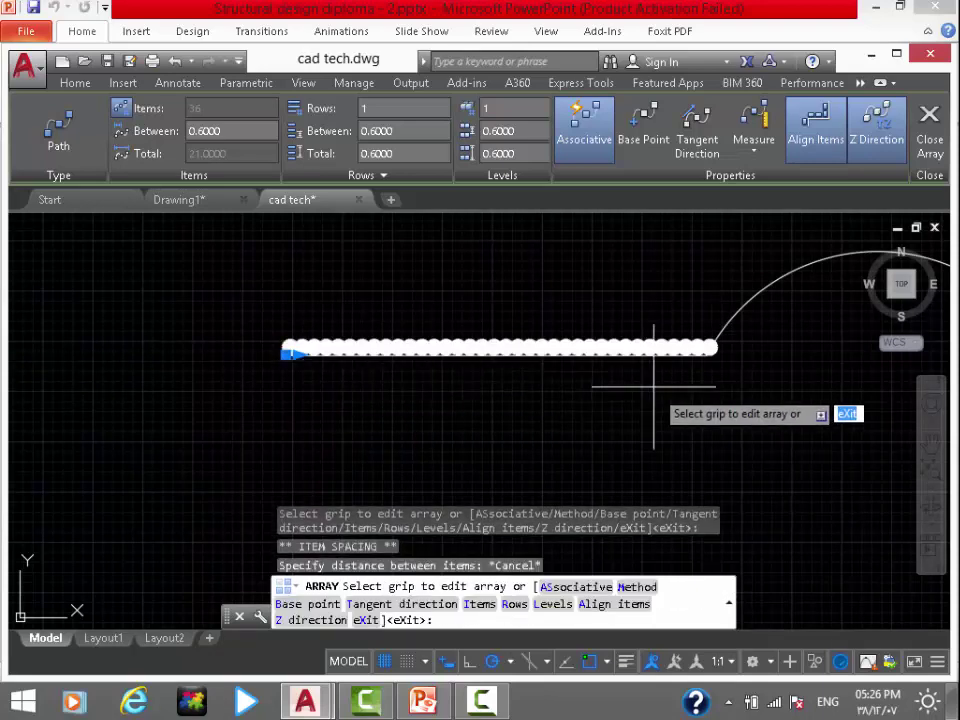
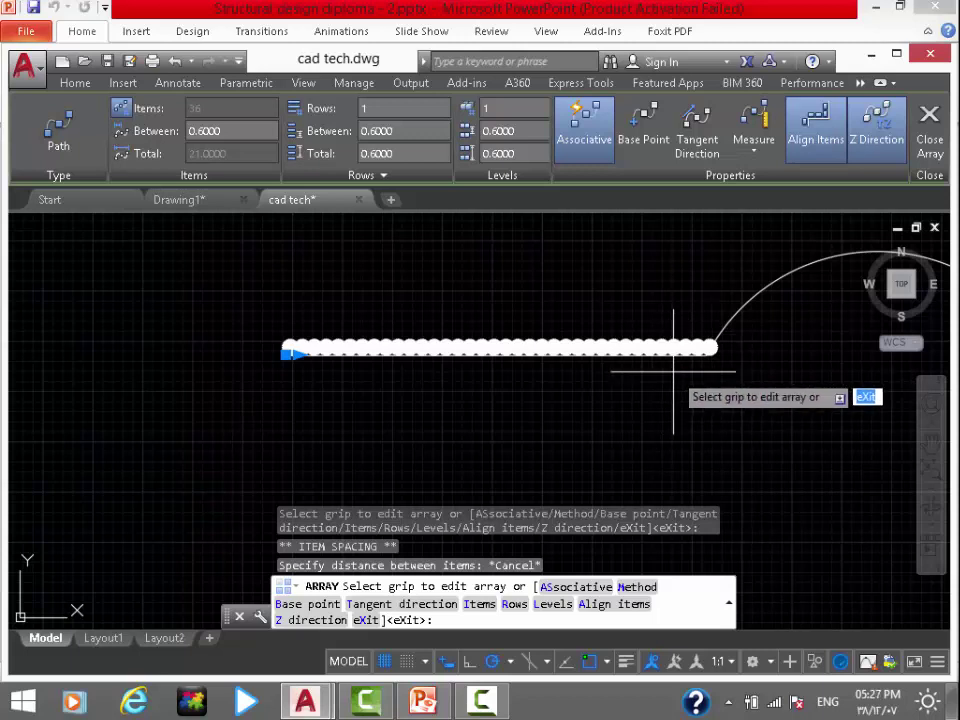
Leave array editing and undo the path array
click(297, 353)
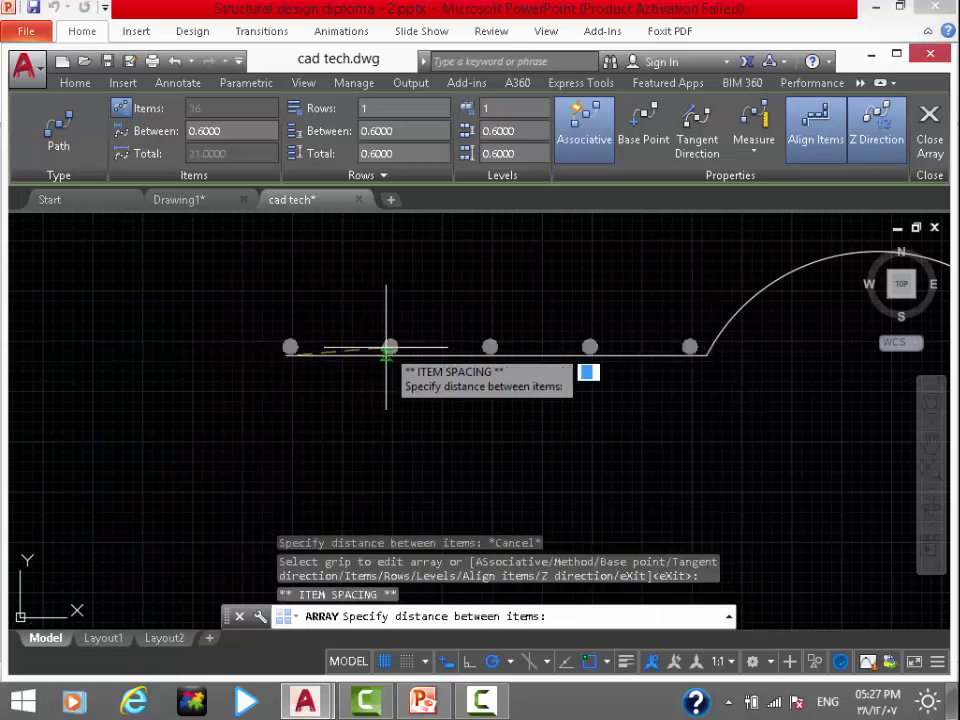
click(386, 349)
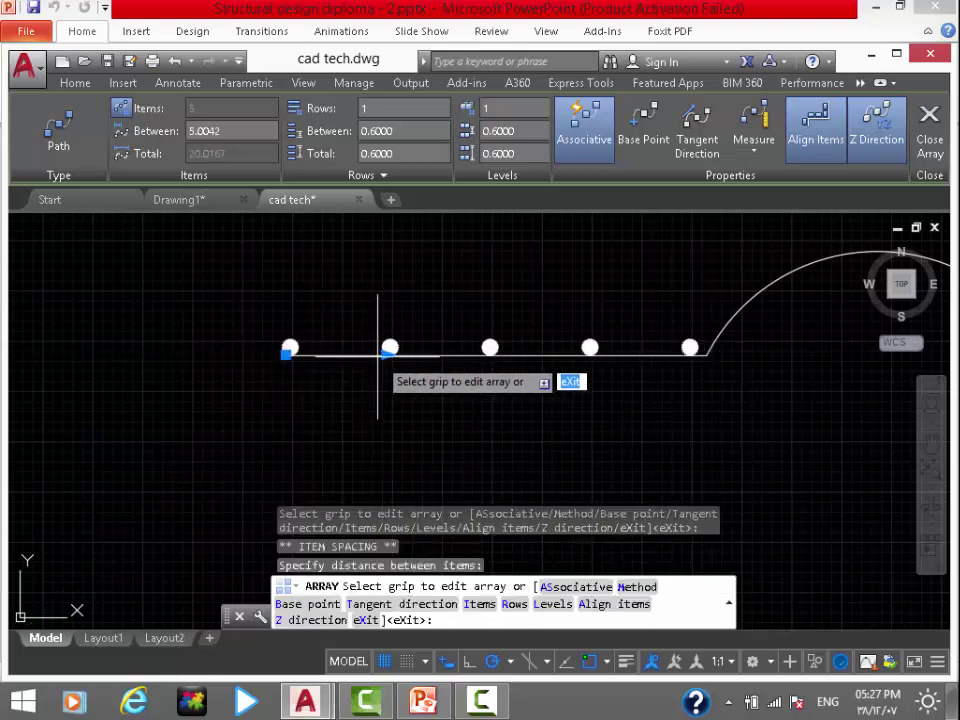
scroll(377, 350, down, 4)
scroll(492, 300, down, 2)
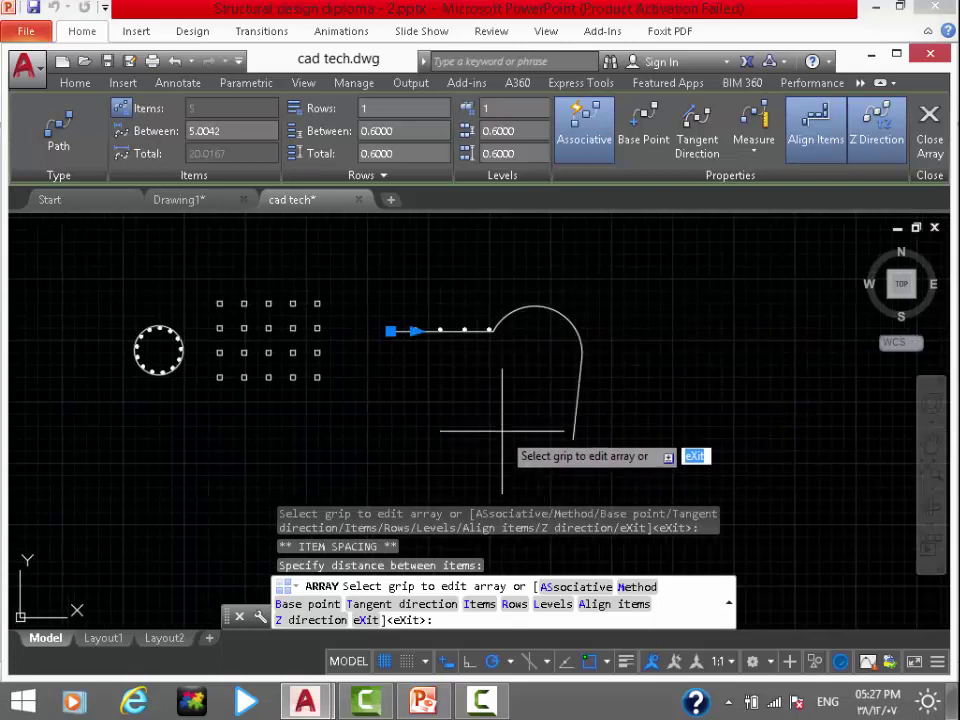
key(Escape)
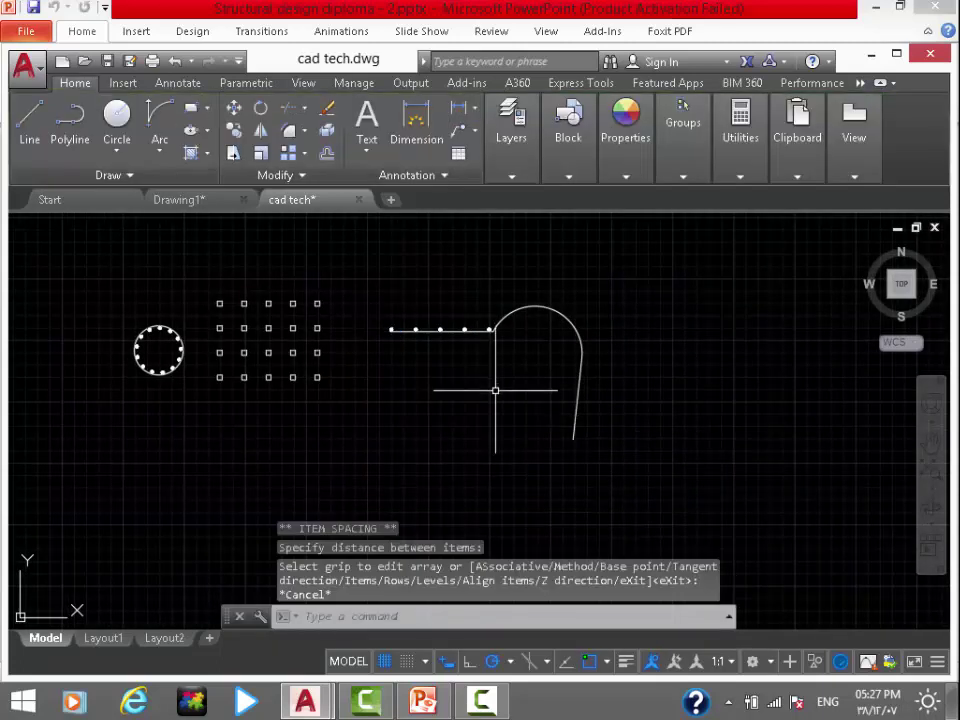
key(ctrl+z)
Window-select the straight line and arcs and join them into one polyline
click(339, 368)
scroll(360, 345, down, 5)
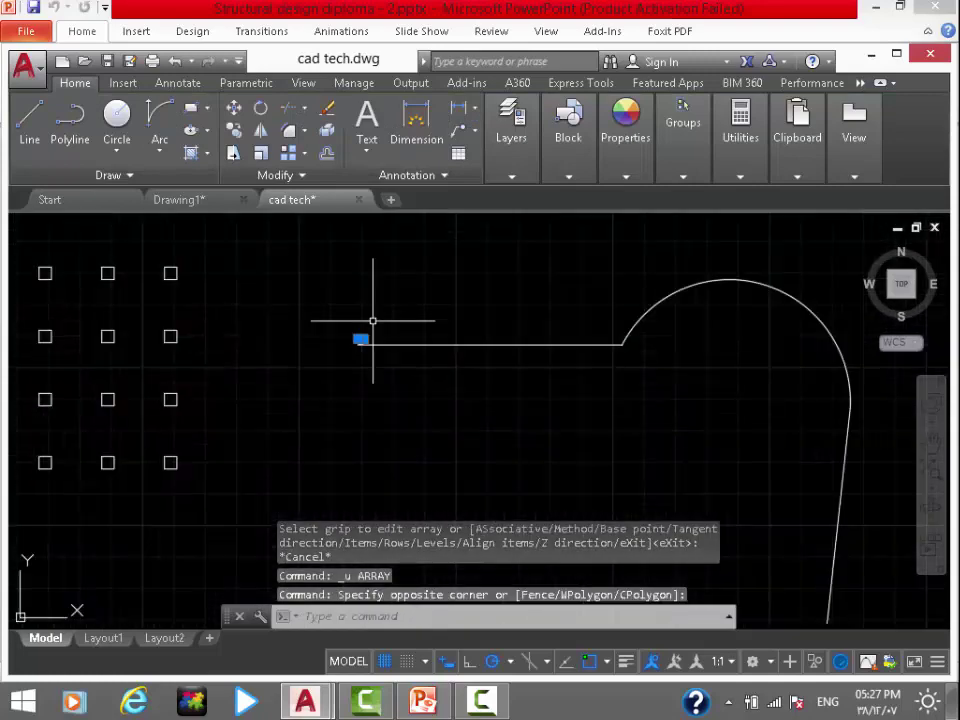
key(Escape)
scroll(600, 265, down, 4)
click(714, 238)
click(570, 360)
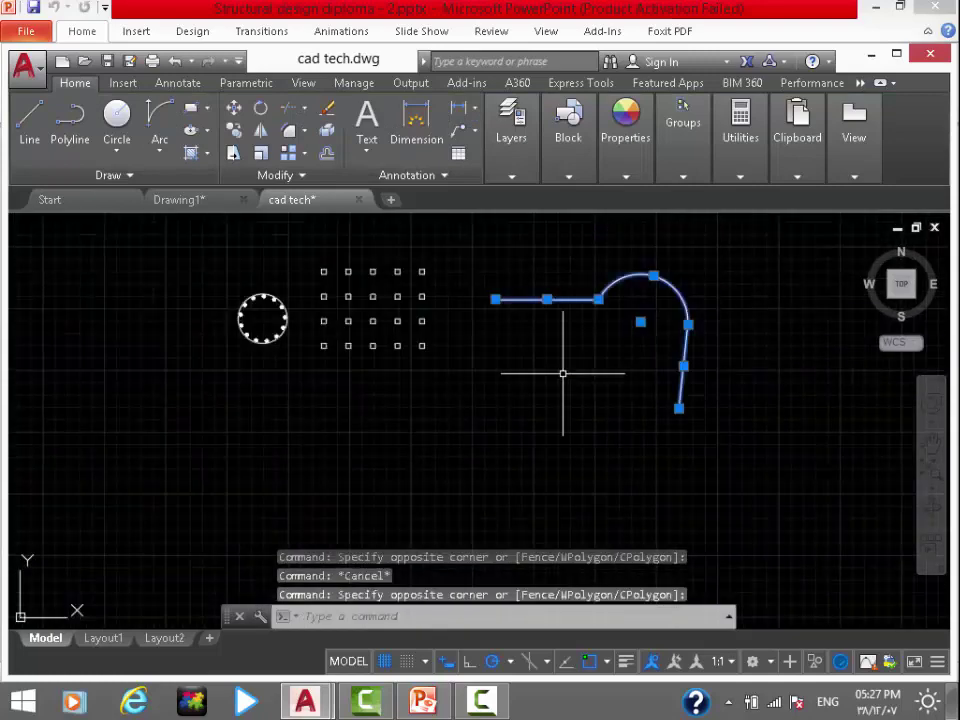
text(J)
key(Return)
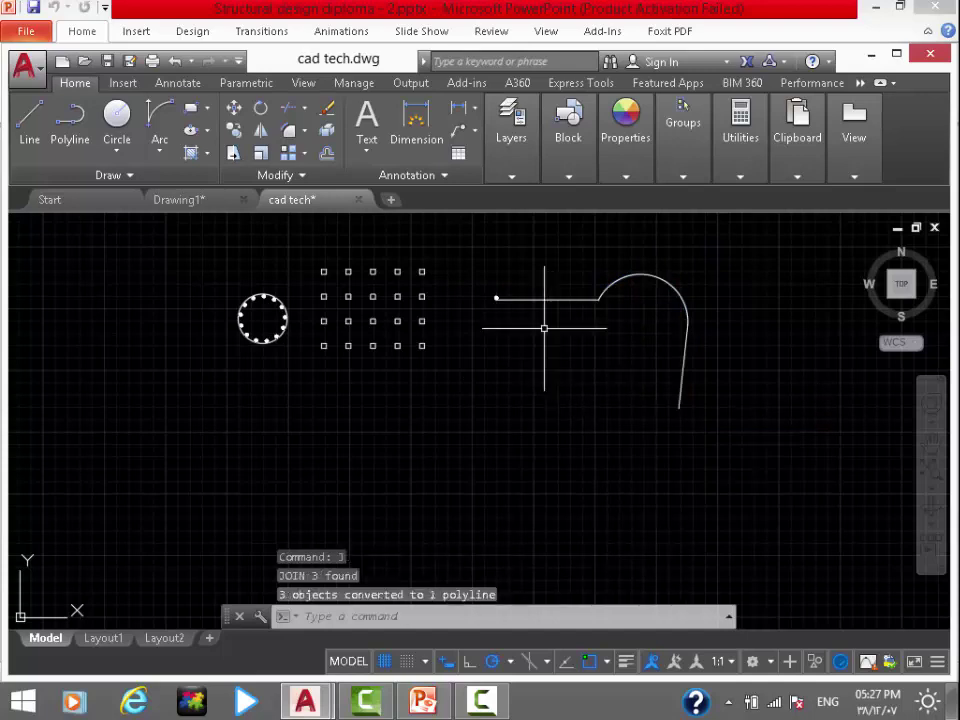
Window-select the small circle
scroll(544, 328, up, 5)
click(482, 281)
click(592, 358)
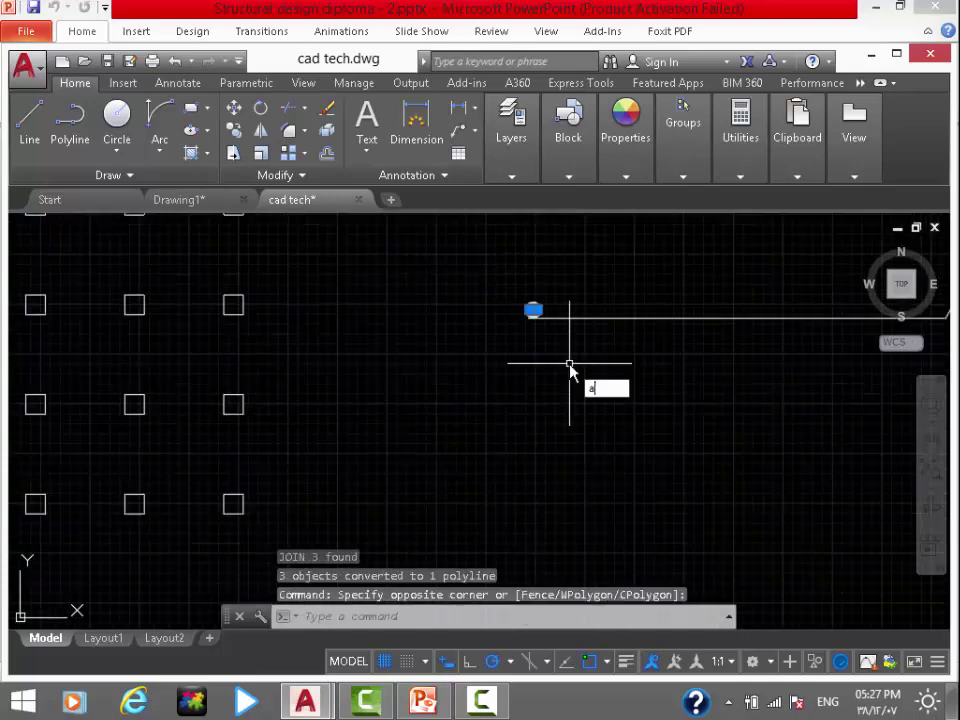
Path-array the small circle along the joined polyline
key(Return)
click(640, 428)
text(PA)
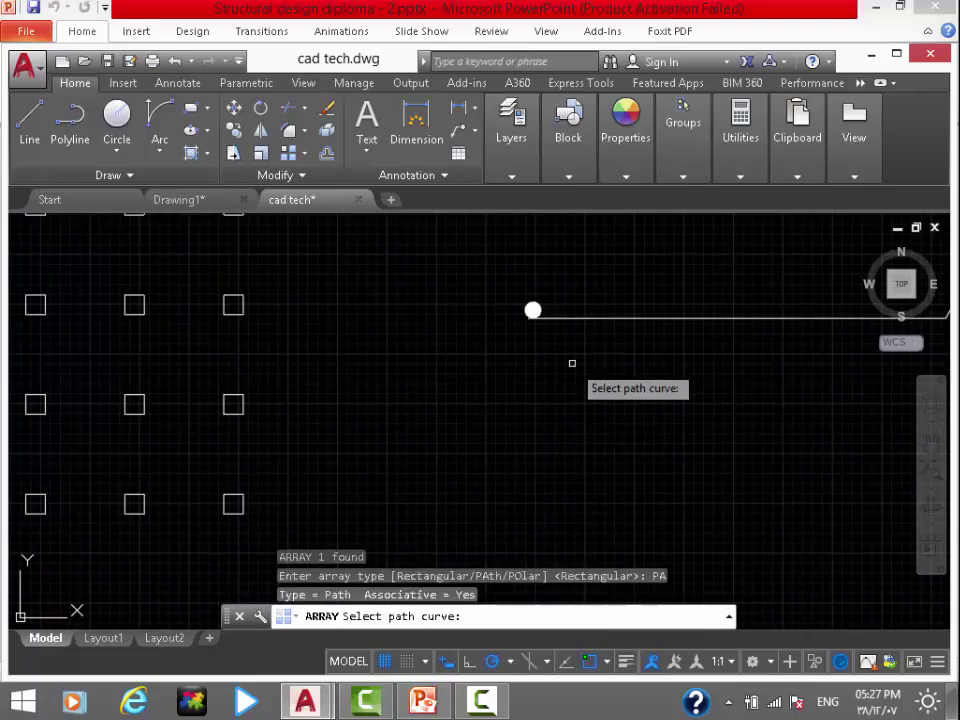
click(532, 310)
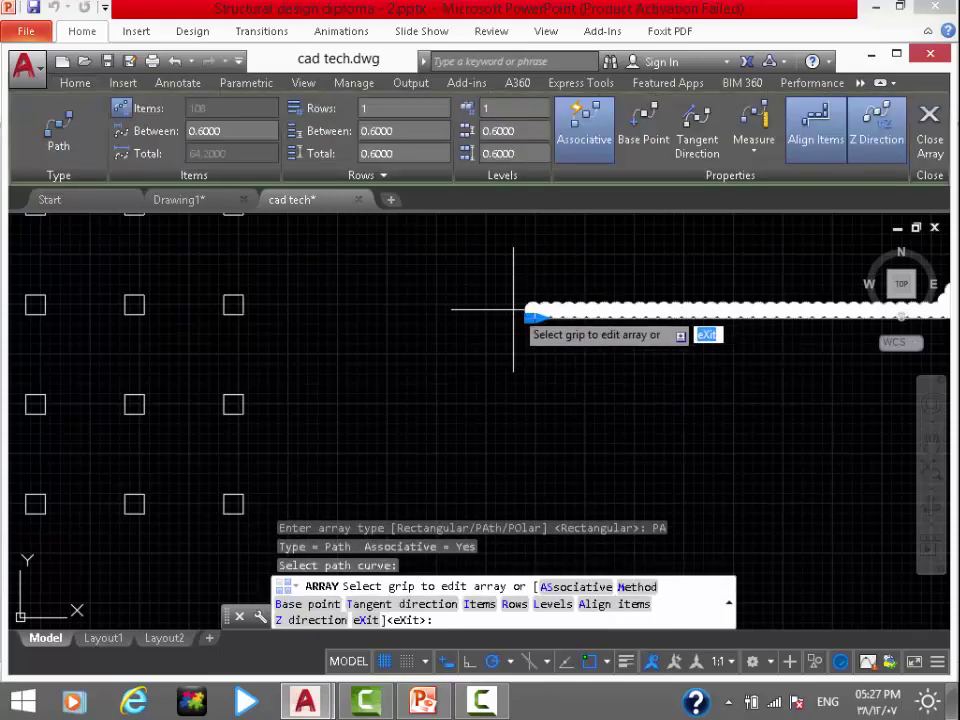
scroll(514, 312, down, 5)
scroll(514, 317, up, 3)
scroll(497, 318, up, 3)
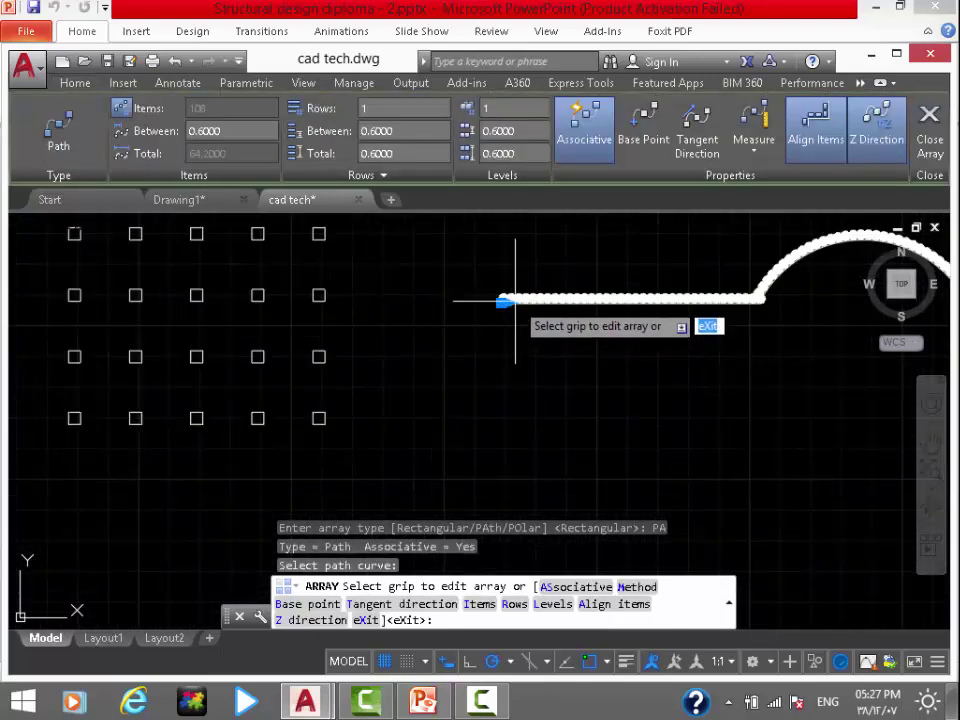
Set the item spacing to 2, filling the path with 33 circles
click(508, 301)
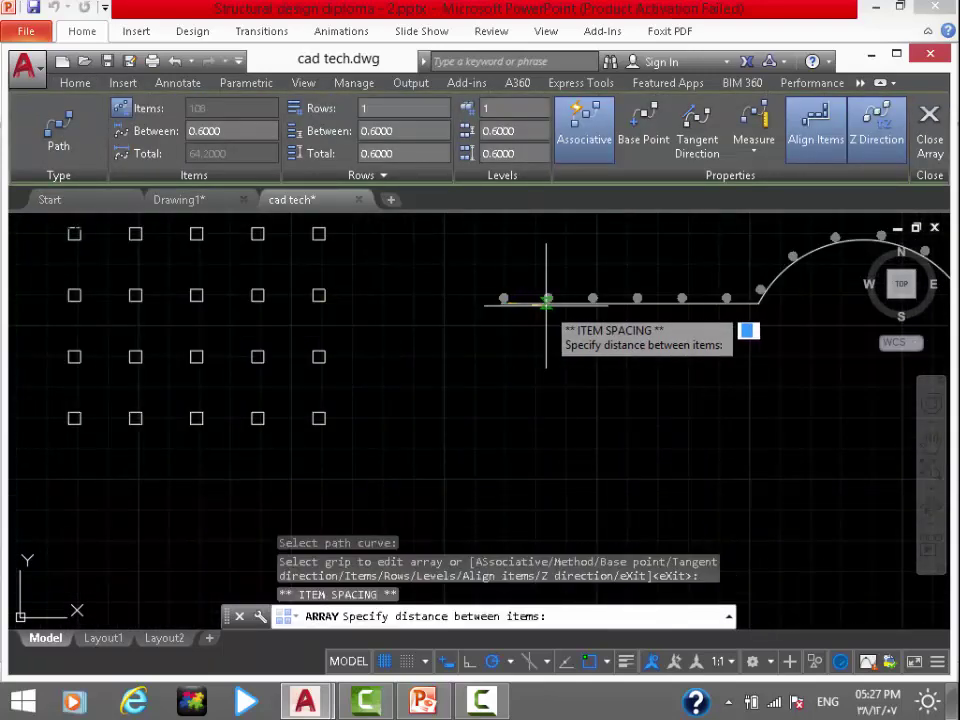
click(551, 305)
scroll(502, 302, down, 2)
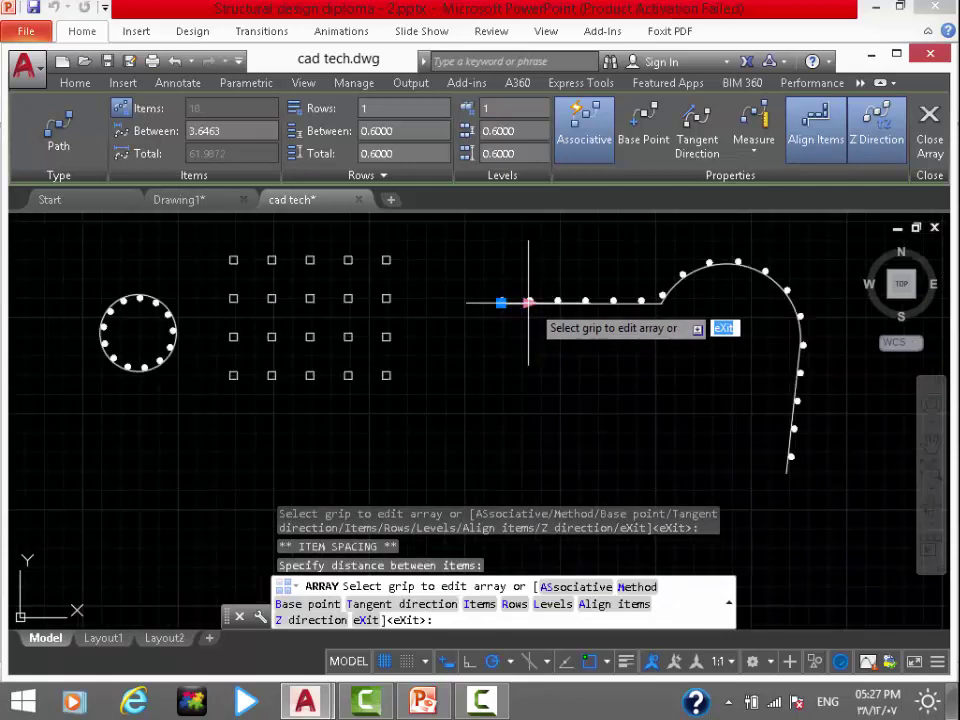
click(528, 302)
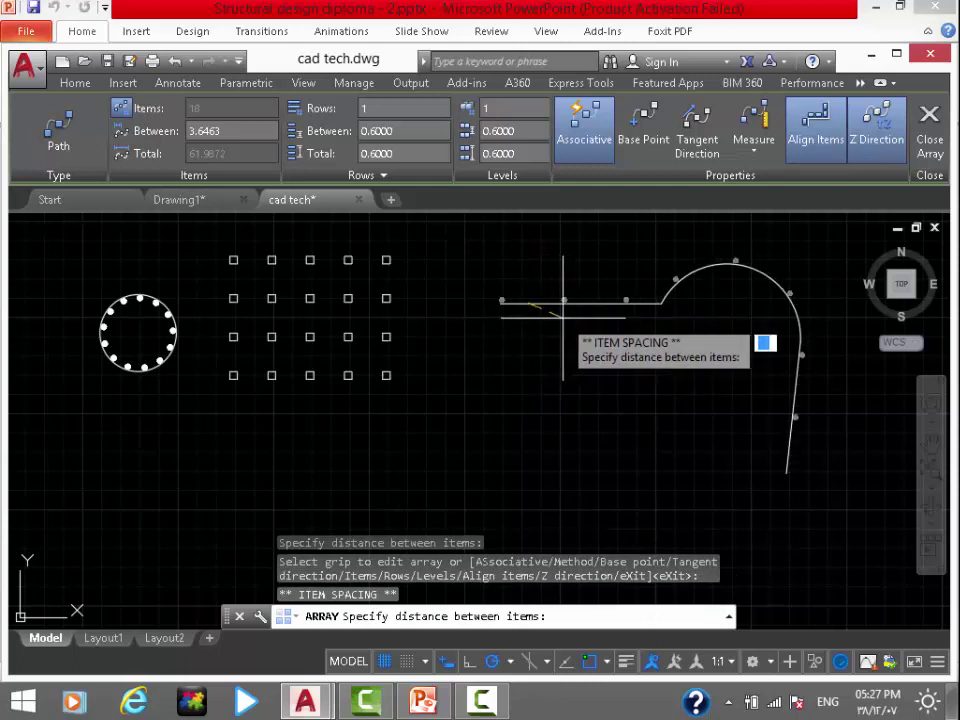
text(2)
key(Return)
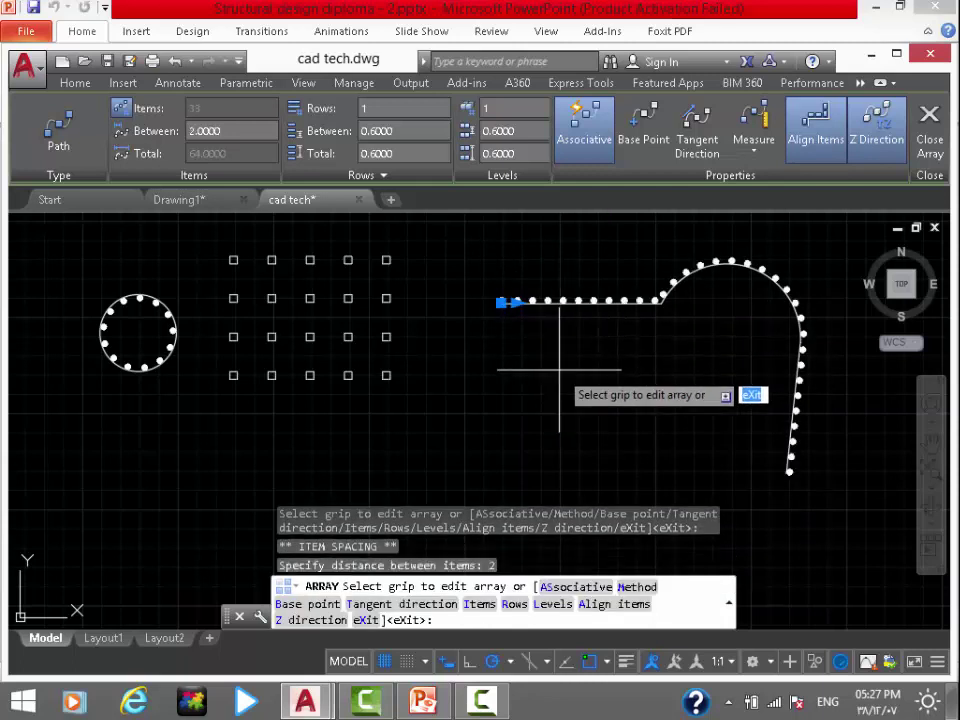
middle_drag(406, 388, 456, 388)
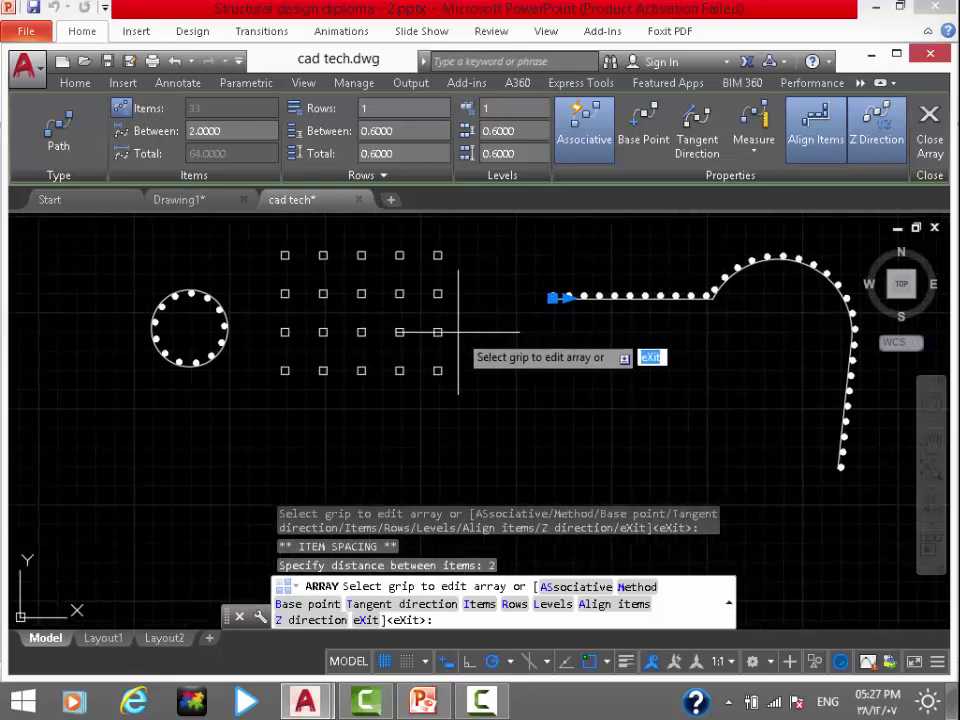
scroll(370, 337, down, 2)
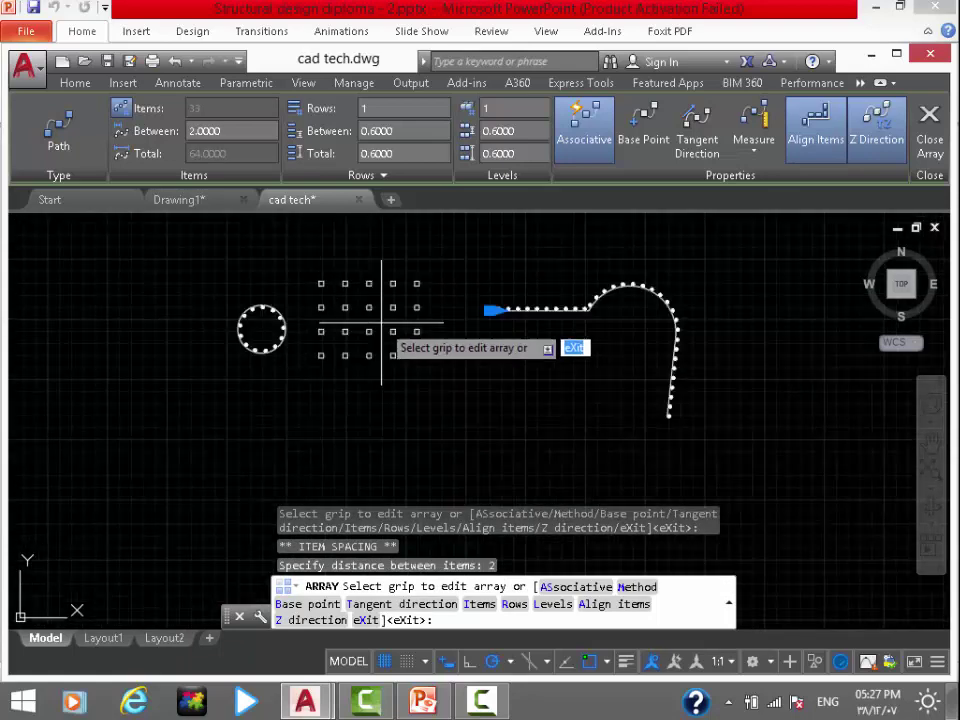
scroll(385, 315, down, 2)
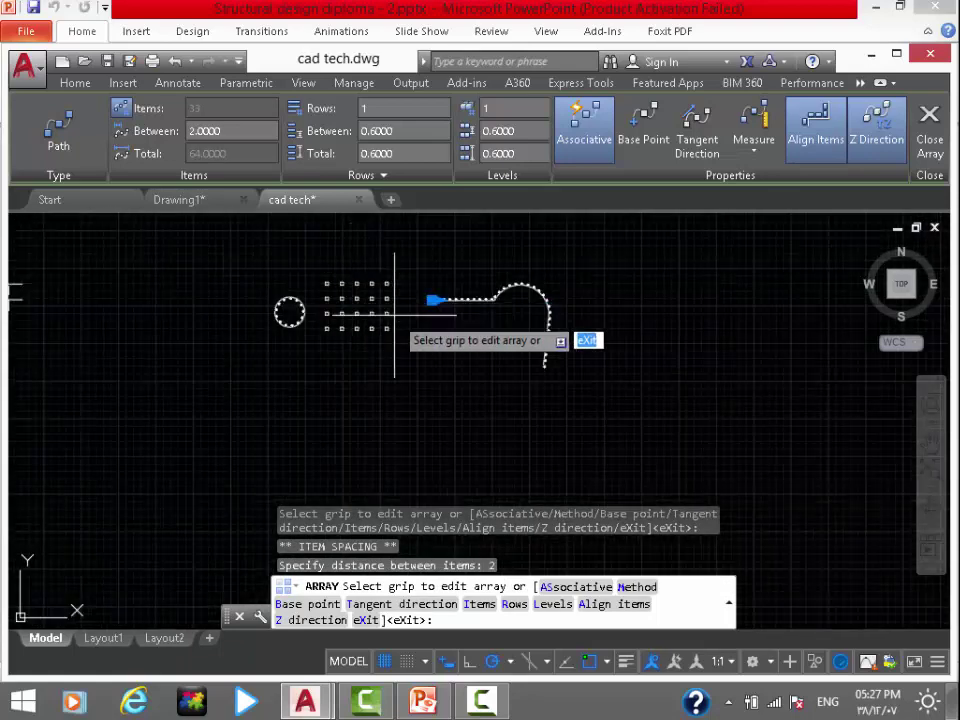
key(Escape)
Select the rectangular array of squares
scroll(393, 282, up, 4)
click(393, 282)
click(336, 268)
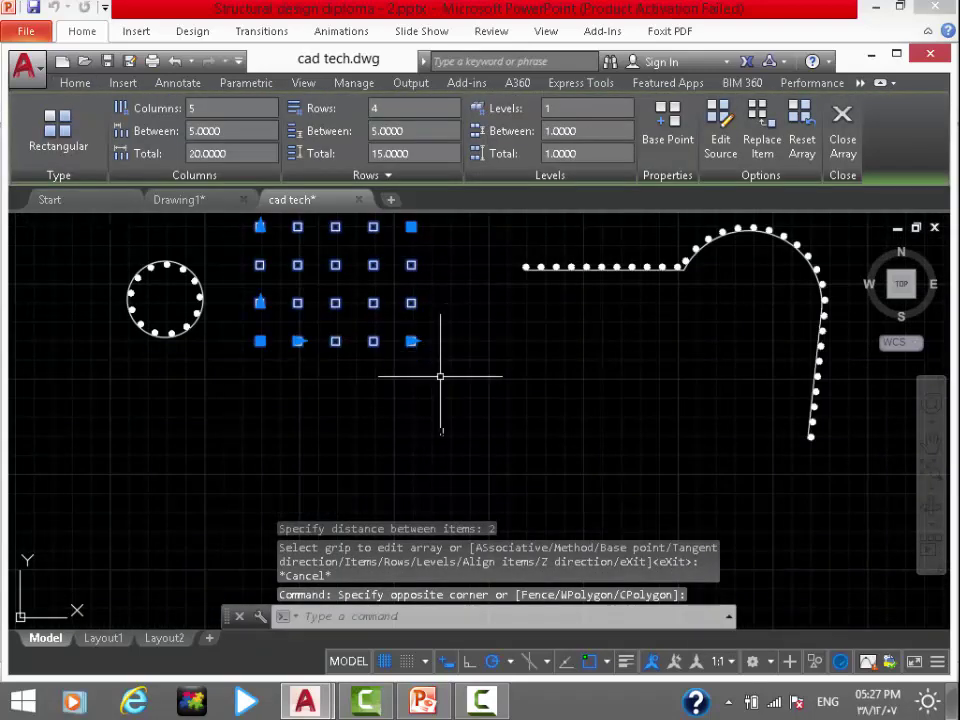
Explode the square array with X into individual squares
scroll(335, 322, down, 2)
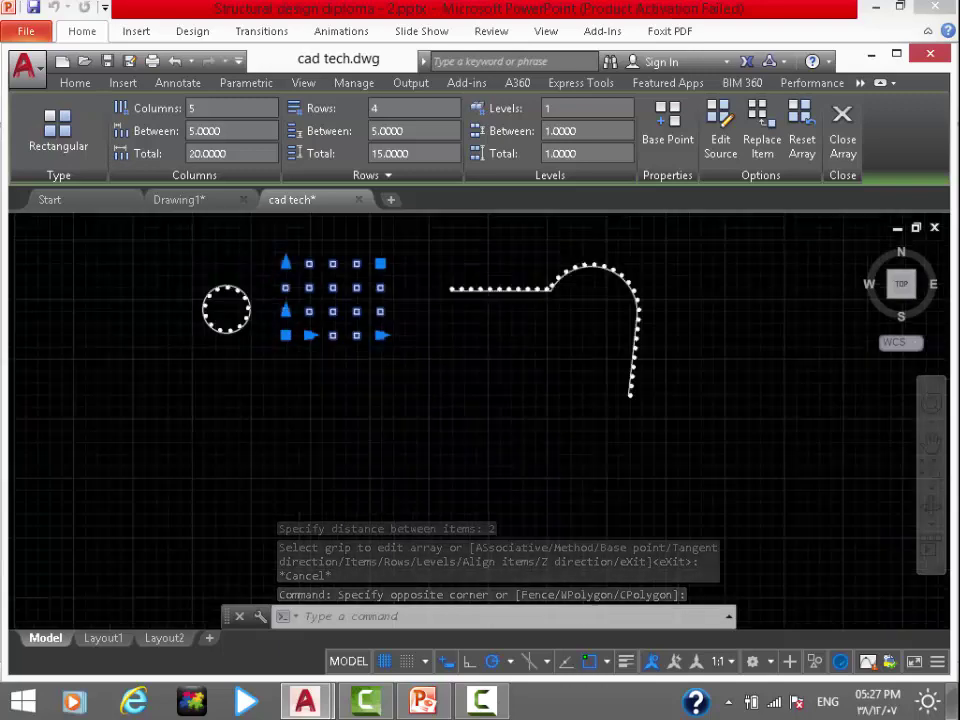
scroll(347, 317, down, 2)
middle_drag(347, 317, 350, 397)
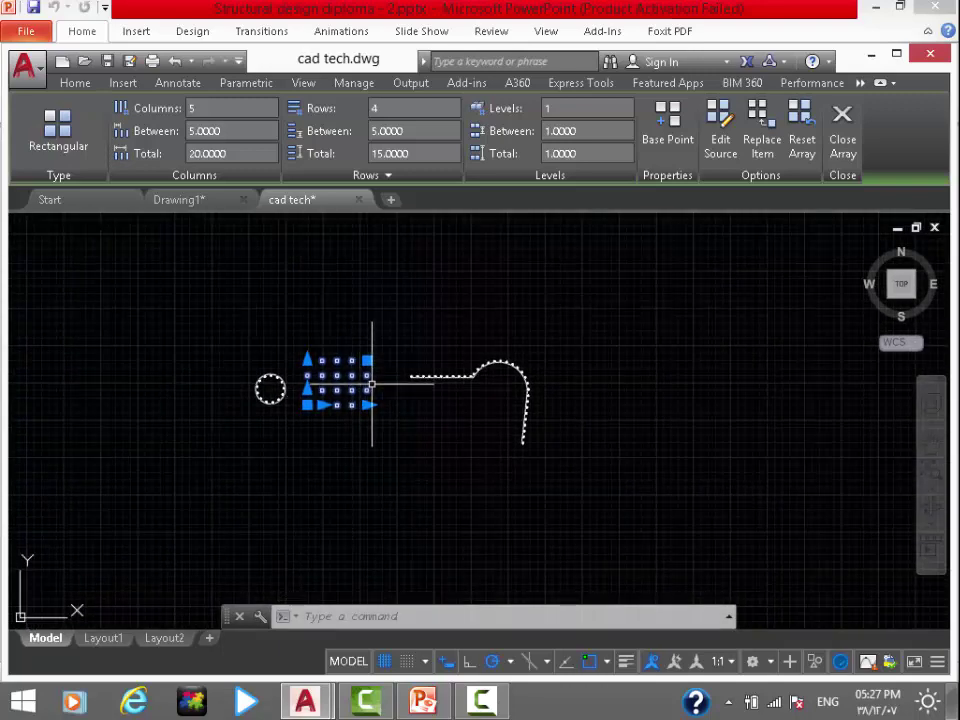
text(x)
key(Return)
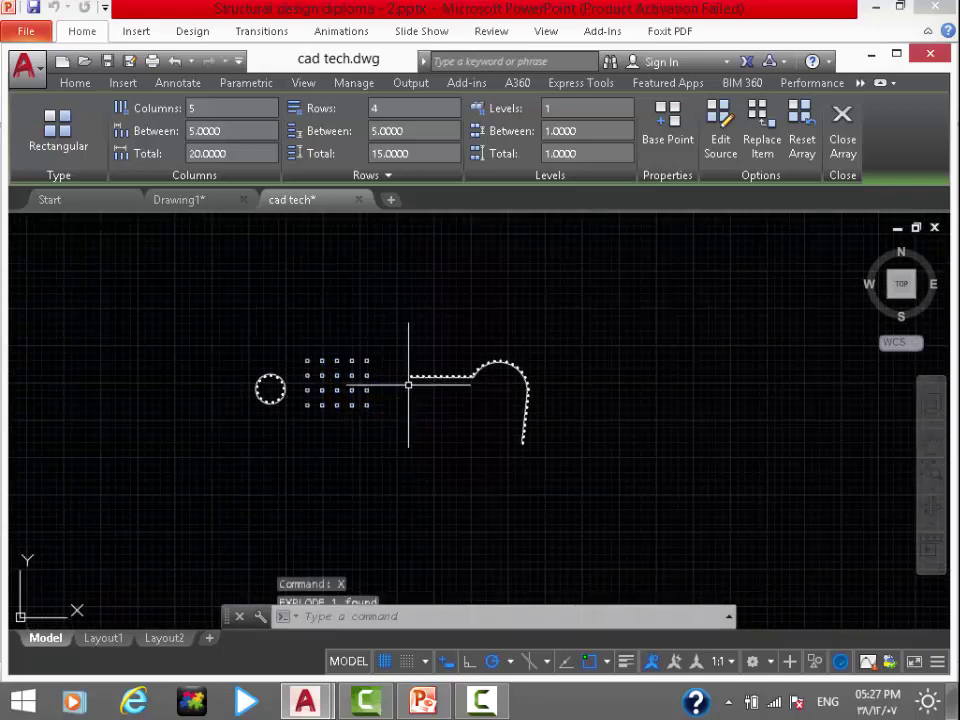
Pan the existing shapes away to reveal an empty drawing area
scroll(386, 381, up, 2)
scroll(341, 380, up, 3)
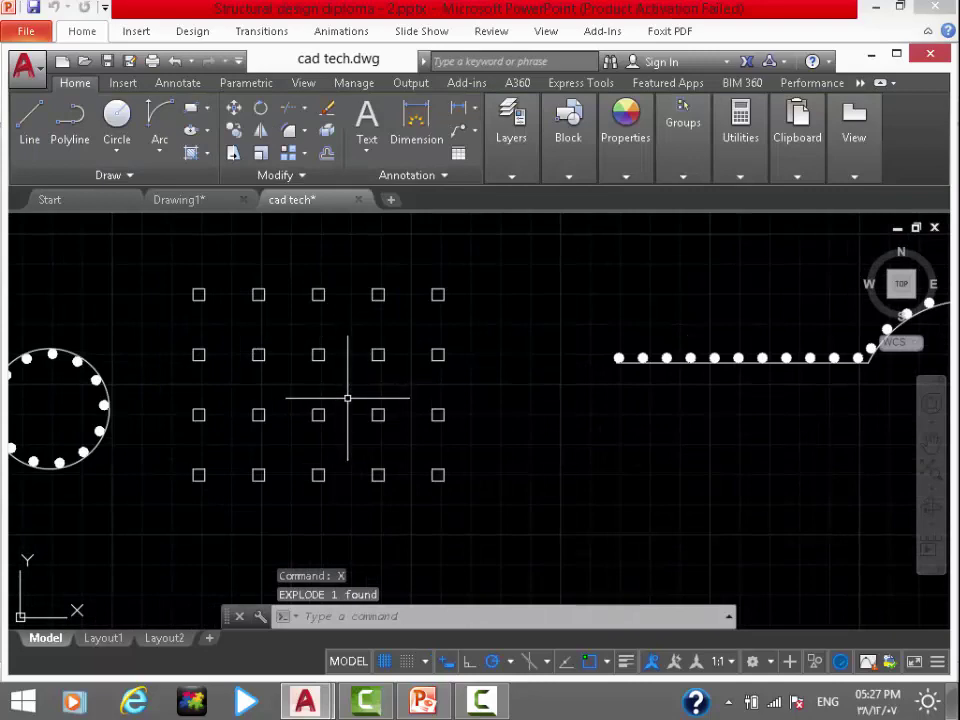
scroll(368, 386, down, 3)
scroll(307, 380, up, 2)
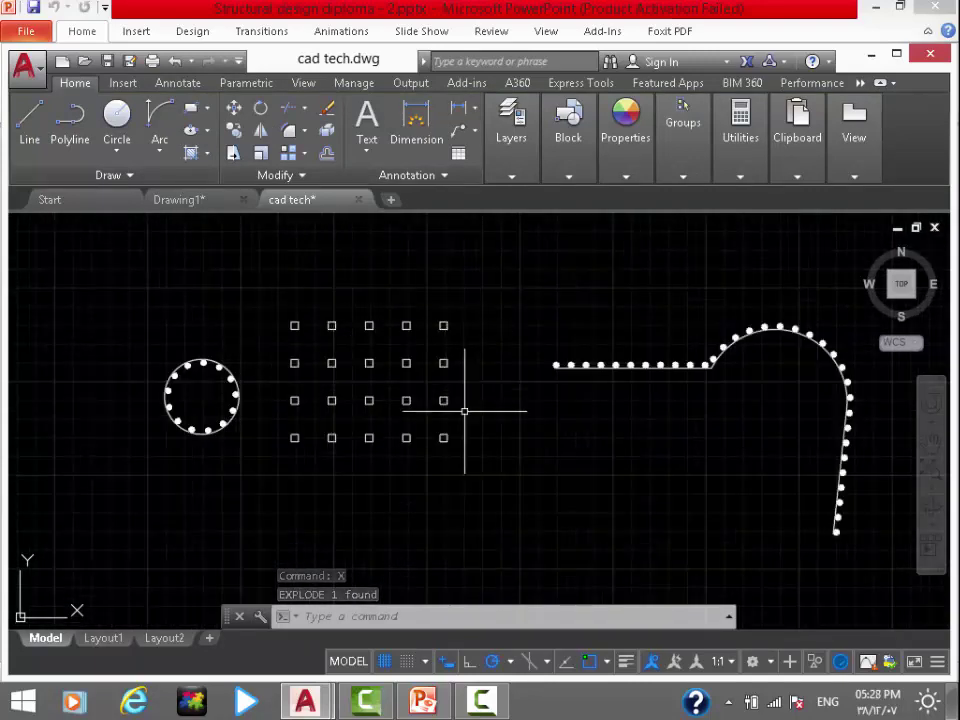
scroll(430, 385, up, 2)
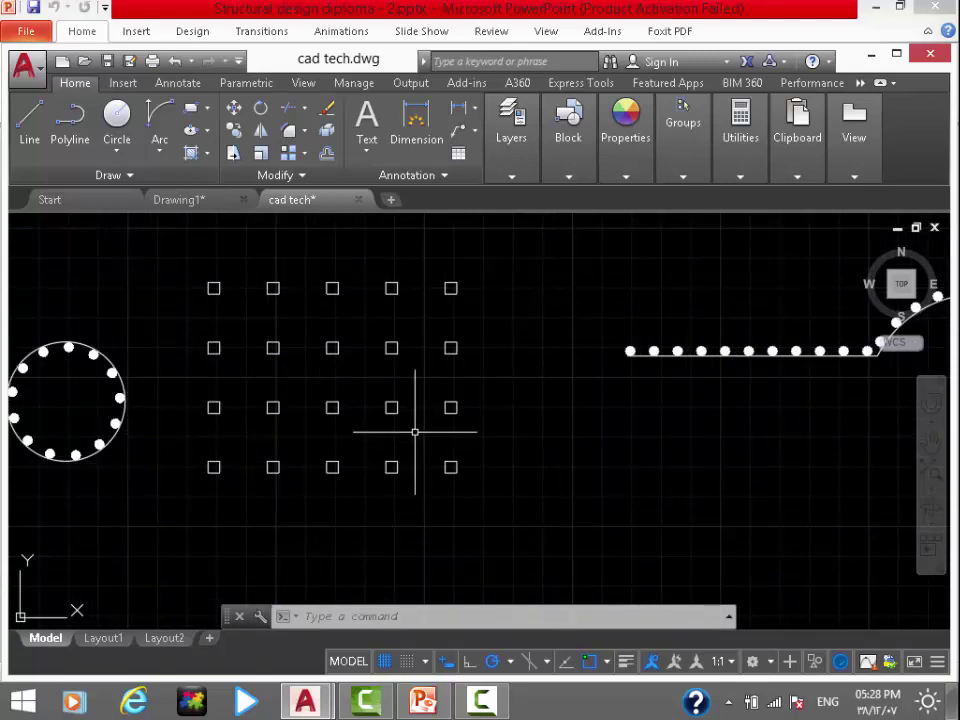
scroll(333, 410, down, 2)
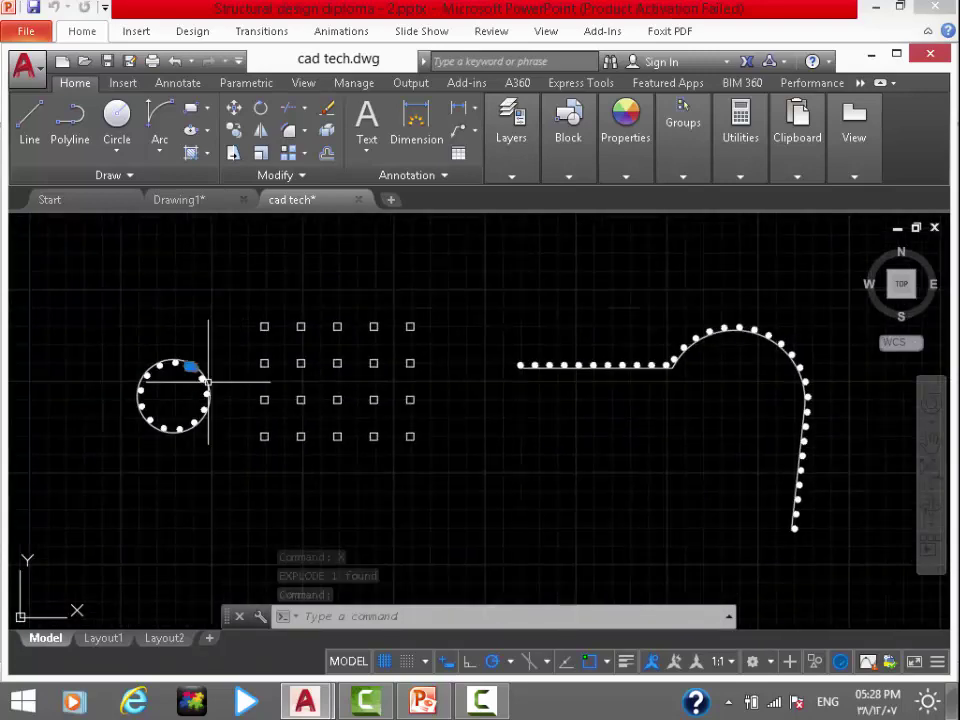
middle_drag(263, 398, 193, 328)
scroll(193, 328, down, 4)
middle_drag(471, 353, 414, 355)
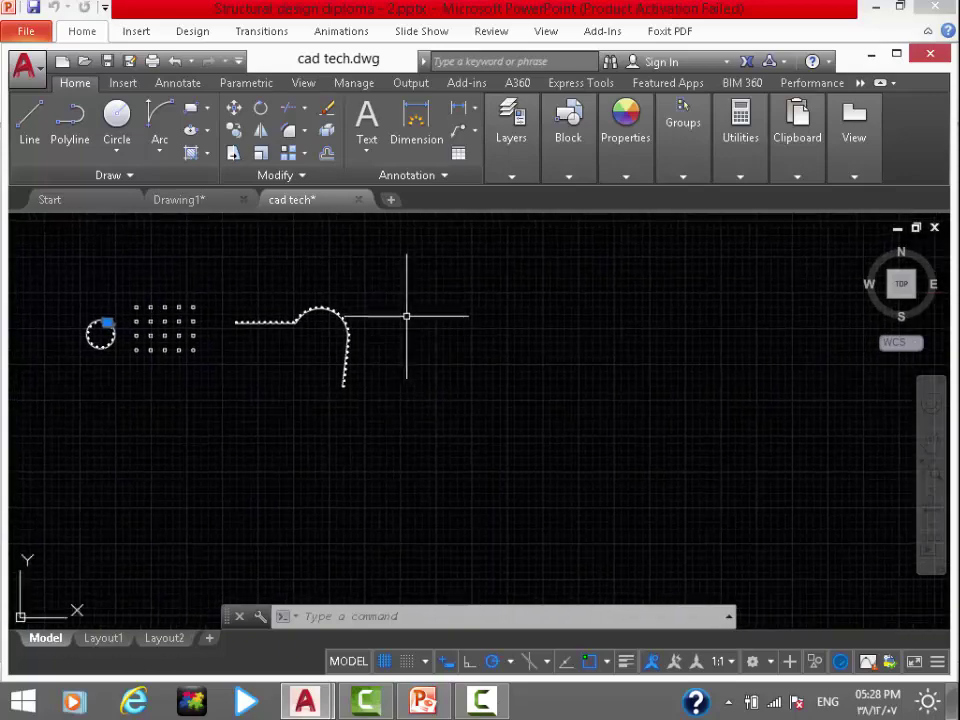
mouse_move(403, 281)
middle_down()
mouse_move(244, 326)
mouse_move(171, 334)
middle_up()
scroll(171, 334, up, 2)
scroll(171, 334, up, 2)
middle_drag(251, 343, 186, 351)
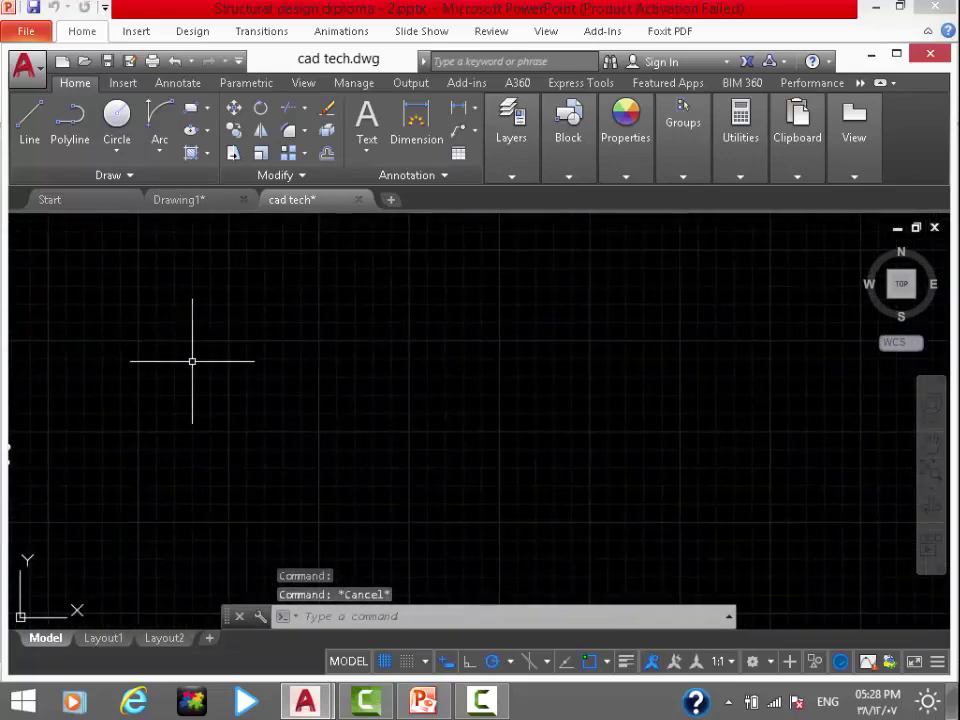
text(c)
key(Return)
click(210, 338)
click(246, 337)
key(Return)
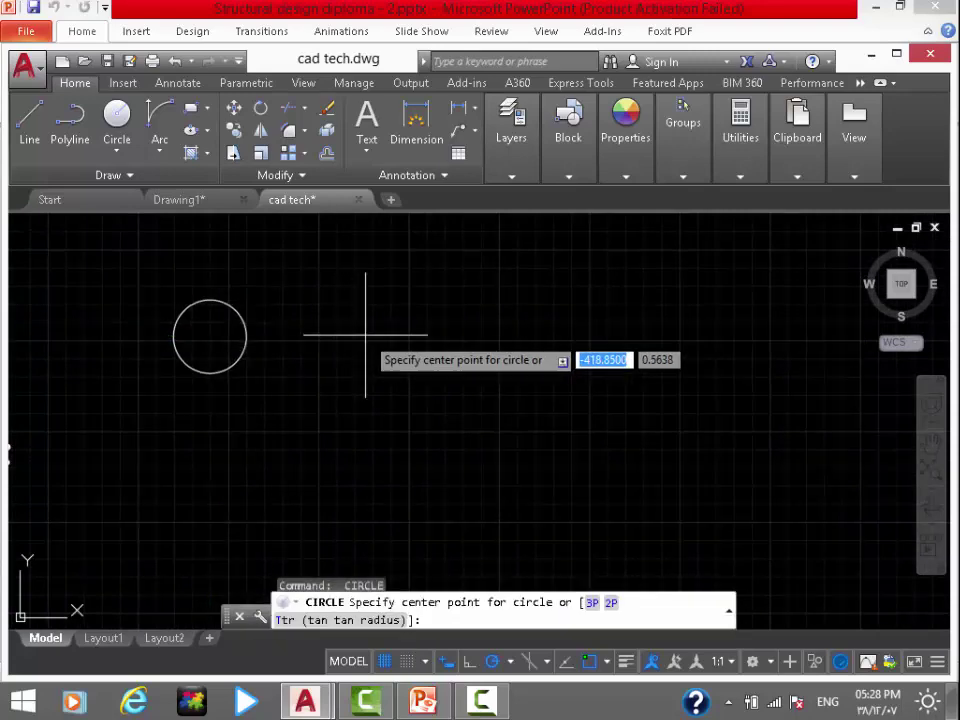
click(403, 336)
click(441, 336)
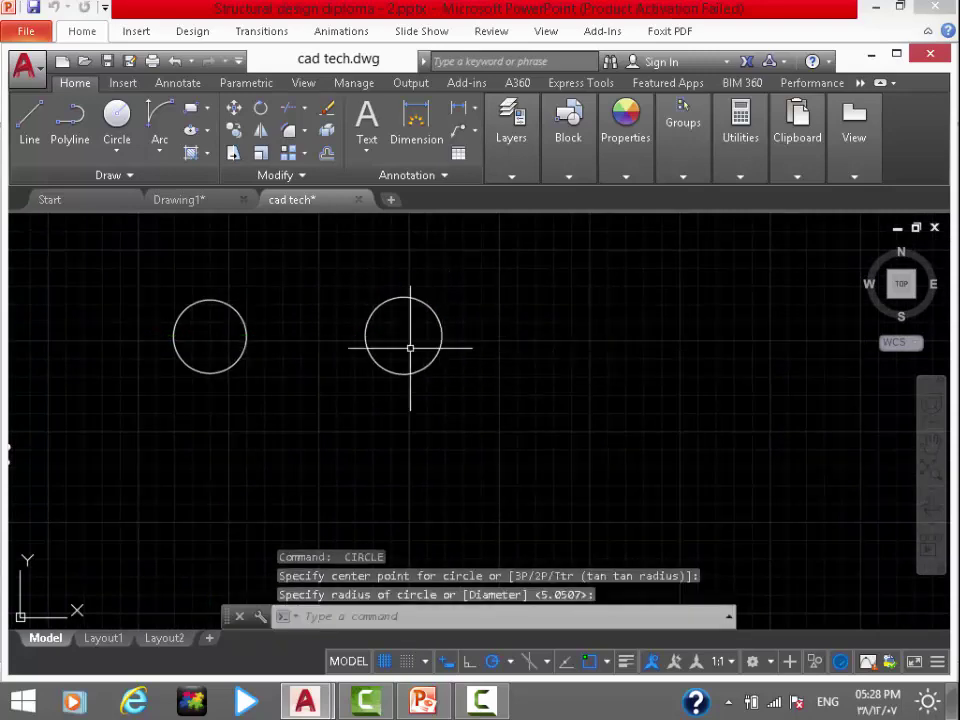
key(Escape)
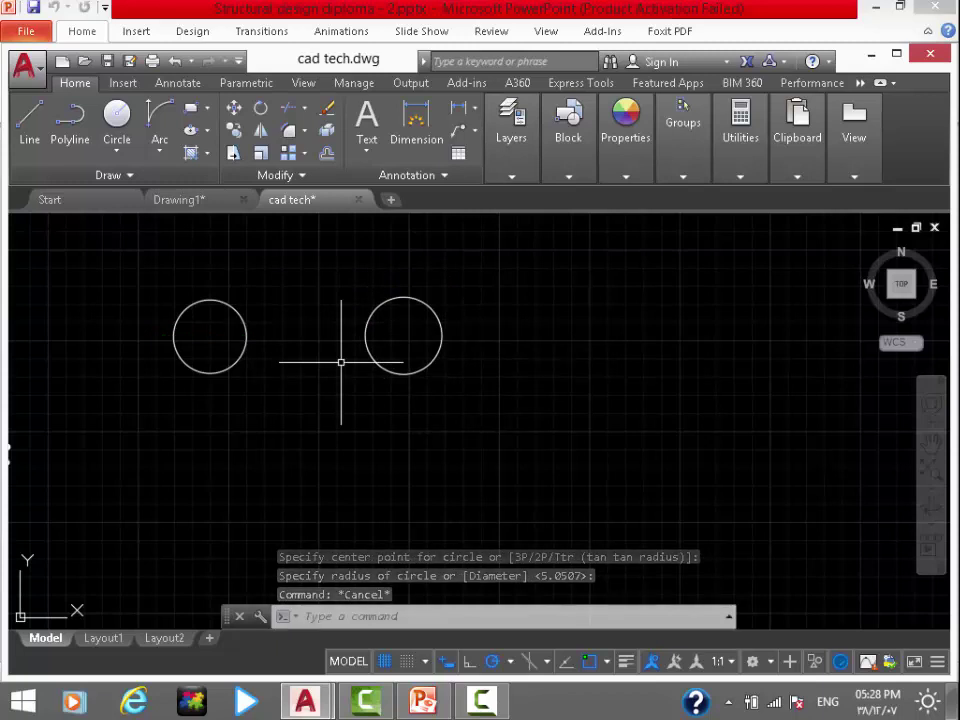
Inscribe an 8-sided polygon in the right circle, sized to its bottom quadrant
text(p)
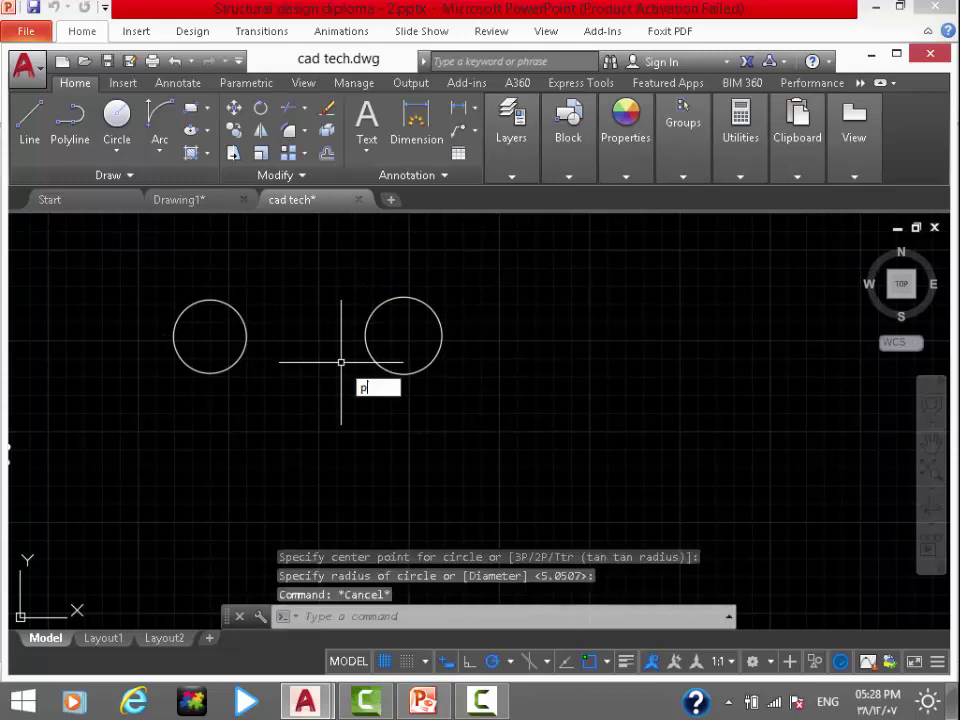
text(l)
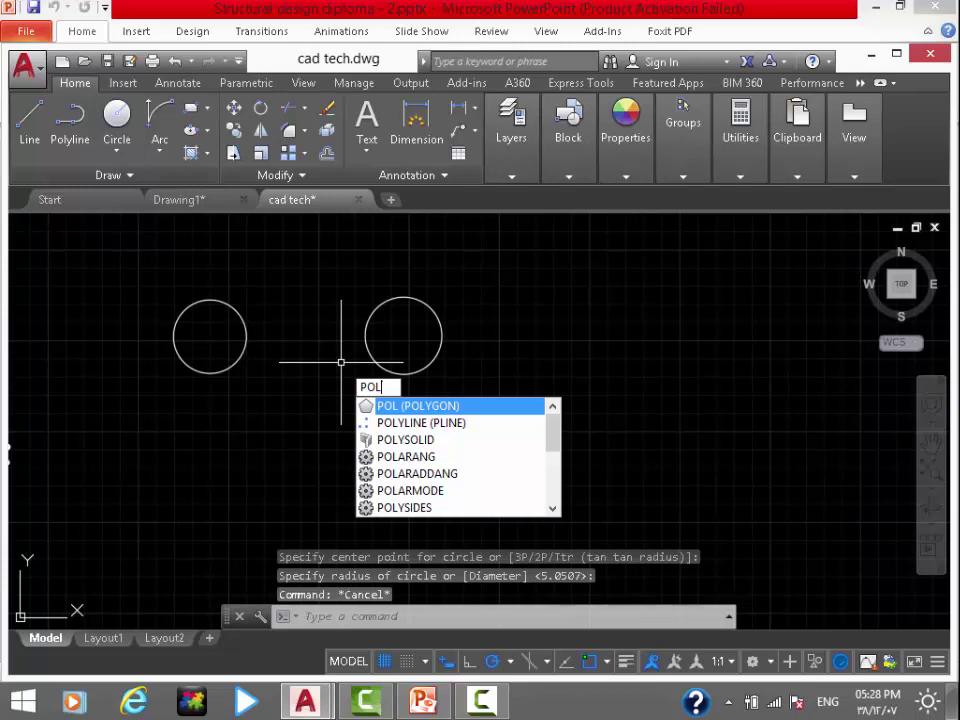
key(Return)
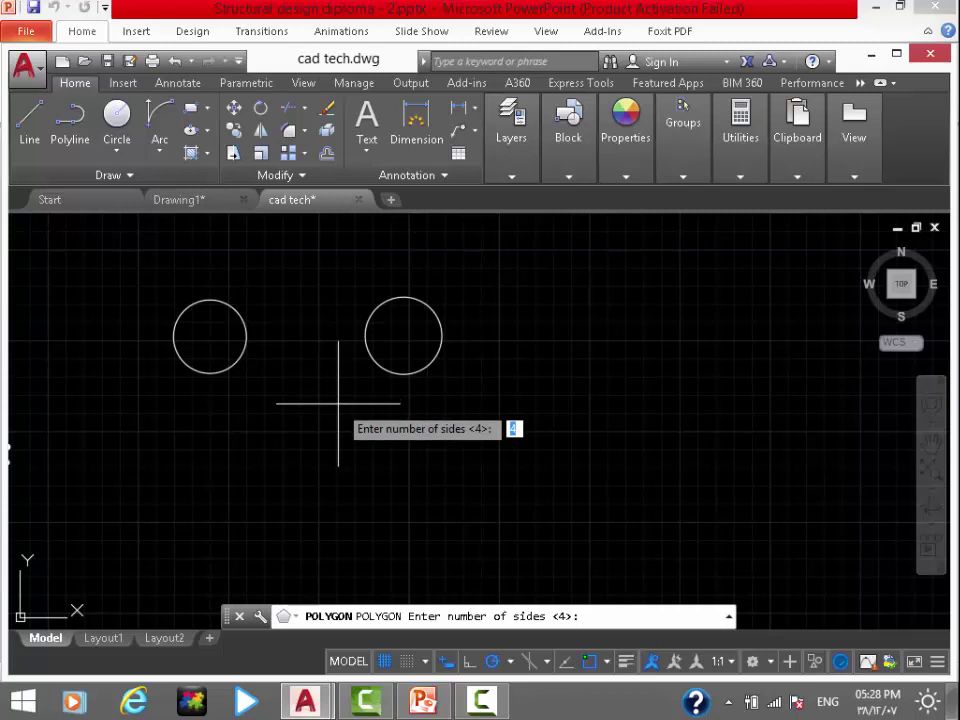
text(8)
key(Return)
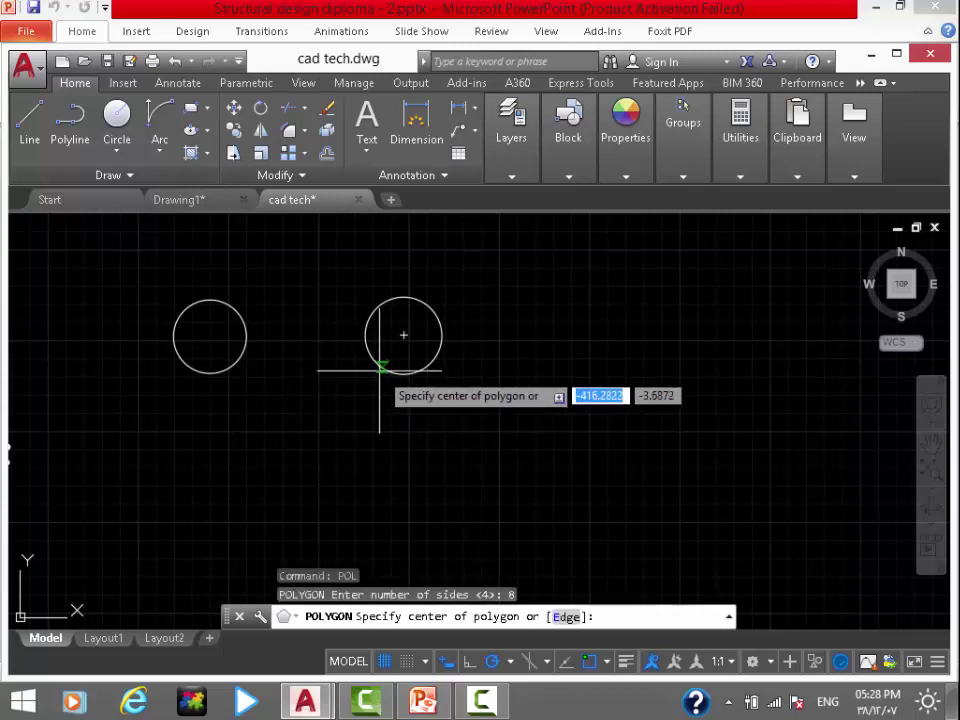
click(403, 336)
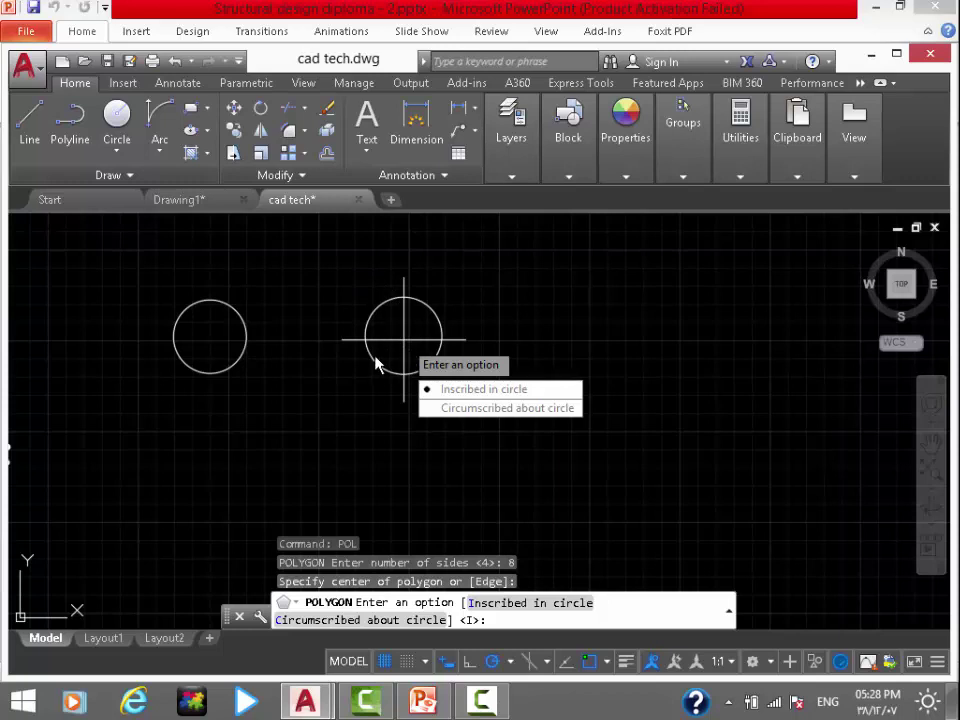
click(480, 389)
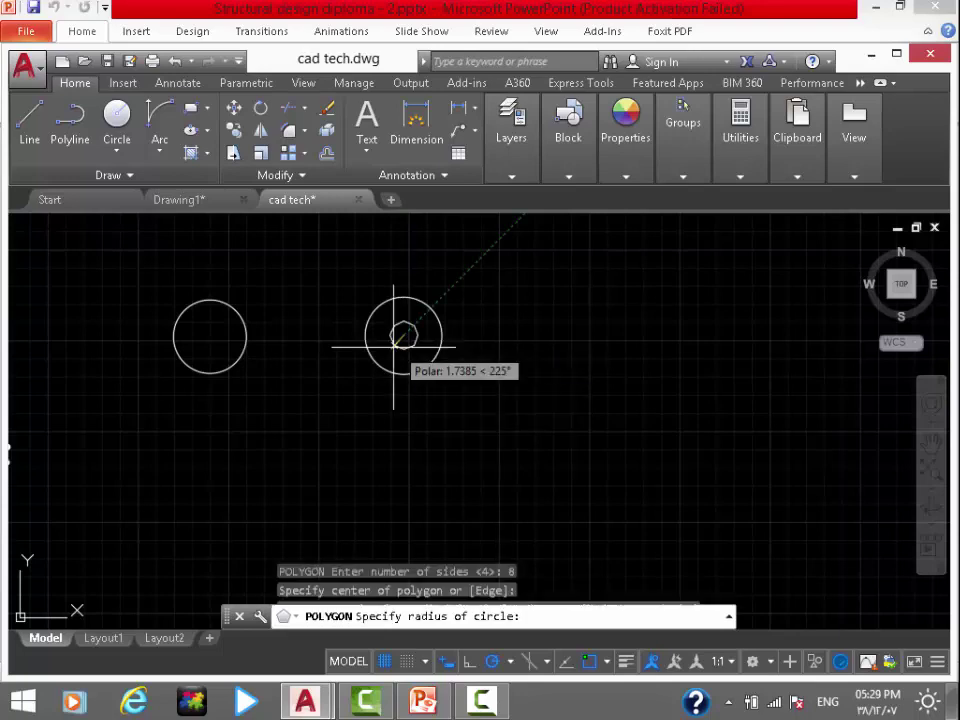
scroll(400, 372, up, 4)
scroll(402, 374, up, 2)
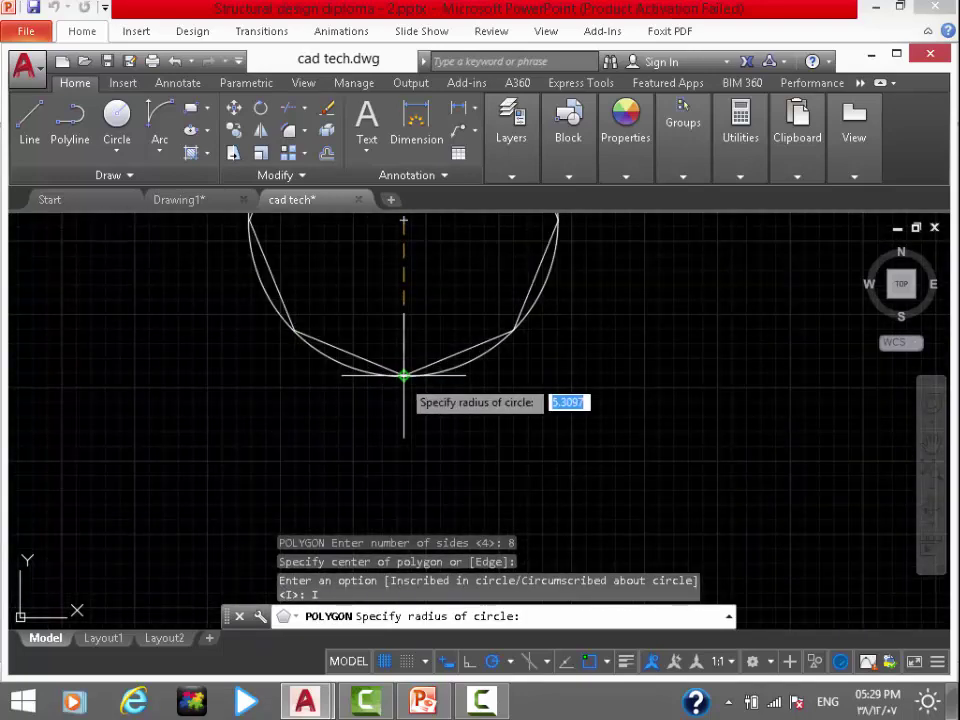
scroll(401, 375, down, 2)
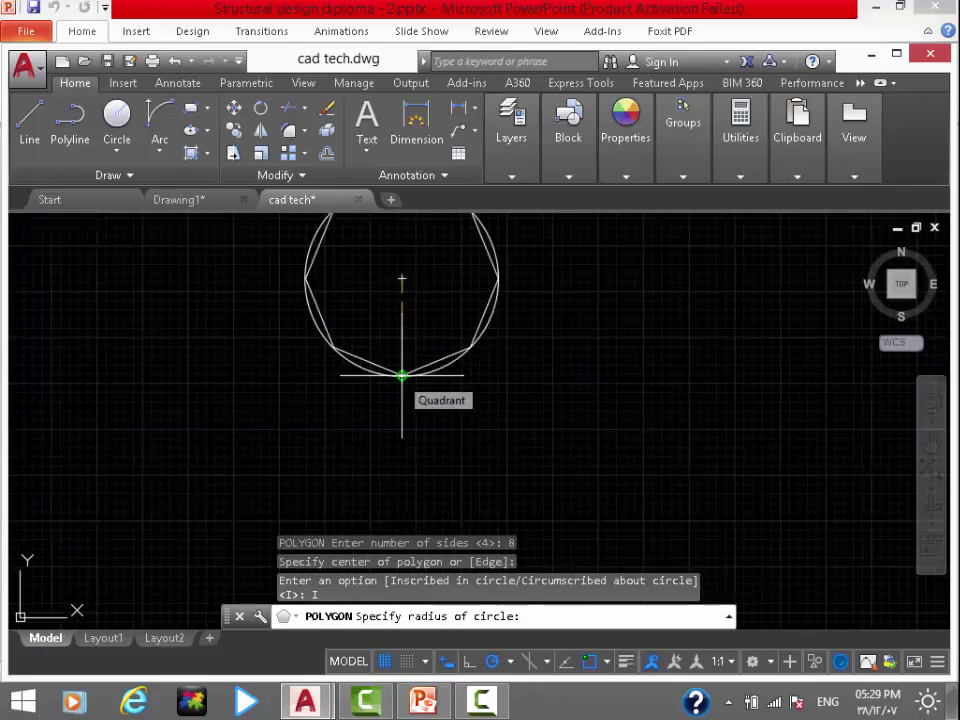
click(401, 376)
Circumscribe an octagon around the left circle
scroll(343, 386, down, 3)
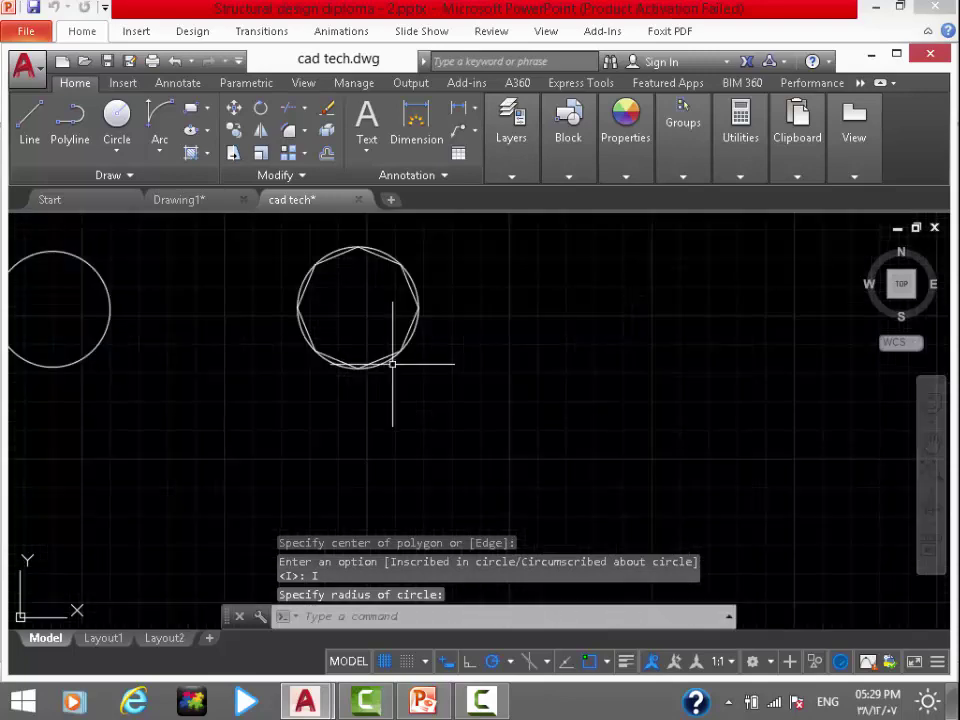
middle_drag(230, 364, 419, 360)
key(Return)
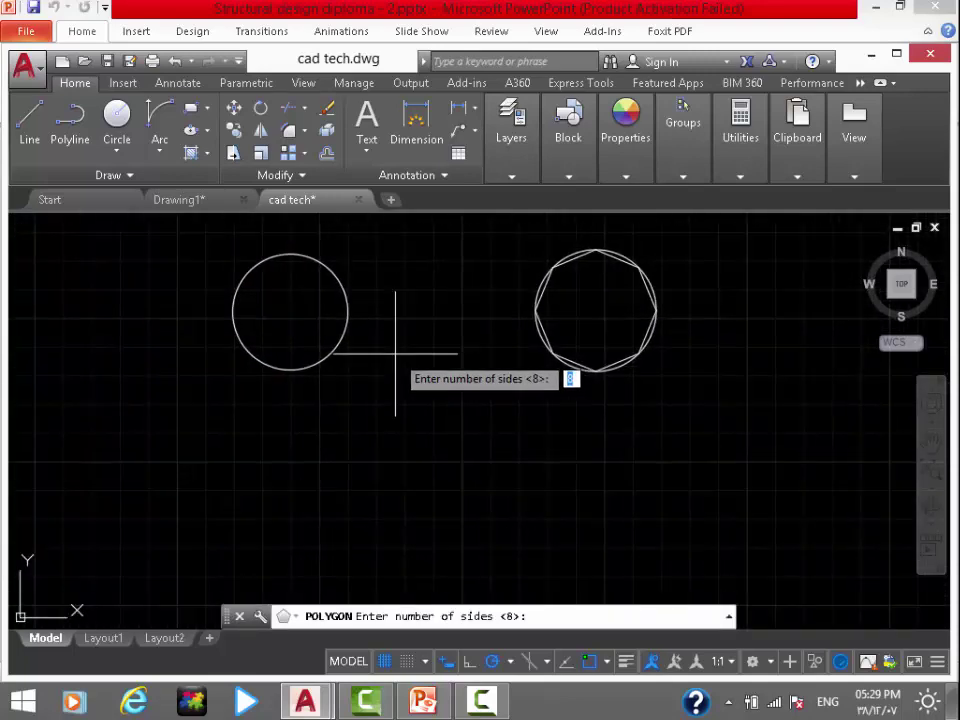
key(Return)
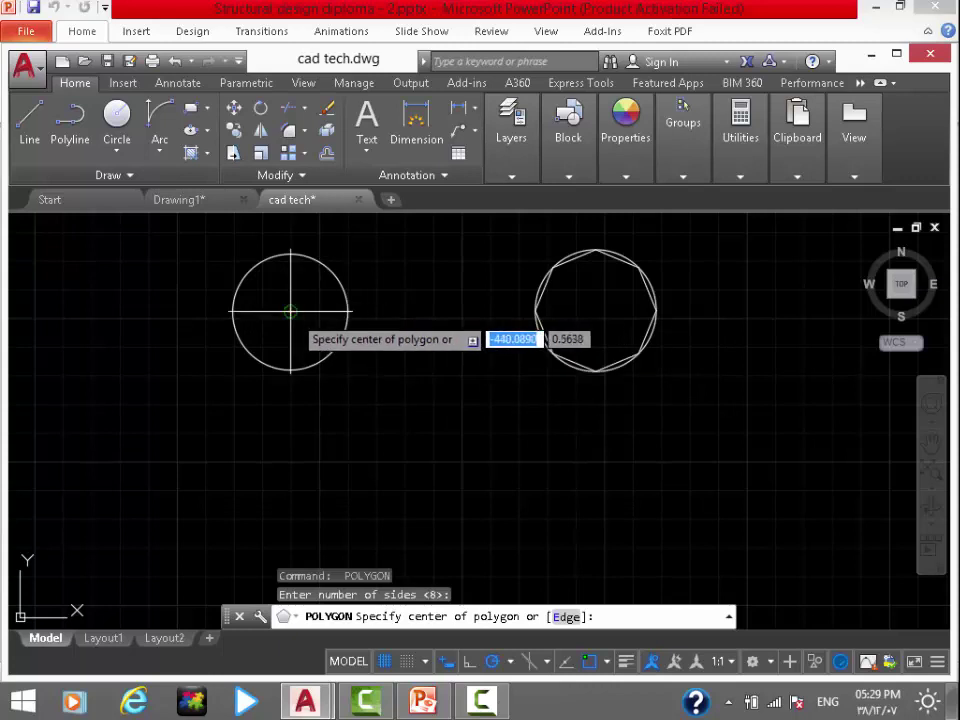
click(290, 311)
click(360, 386)
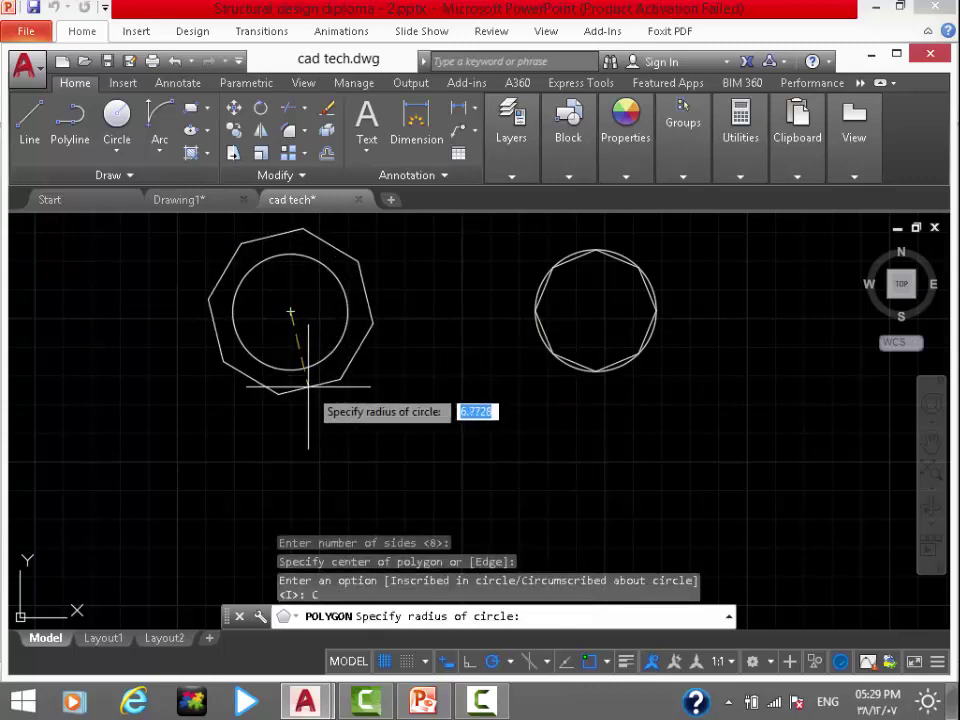
click(289, 366)
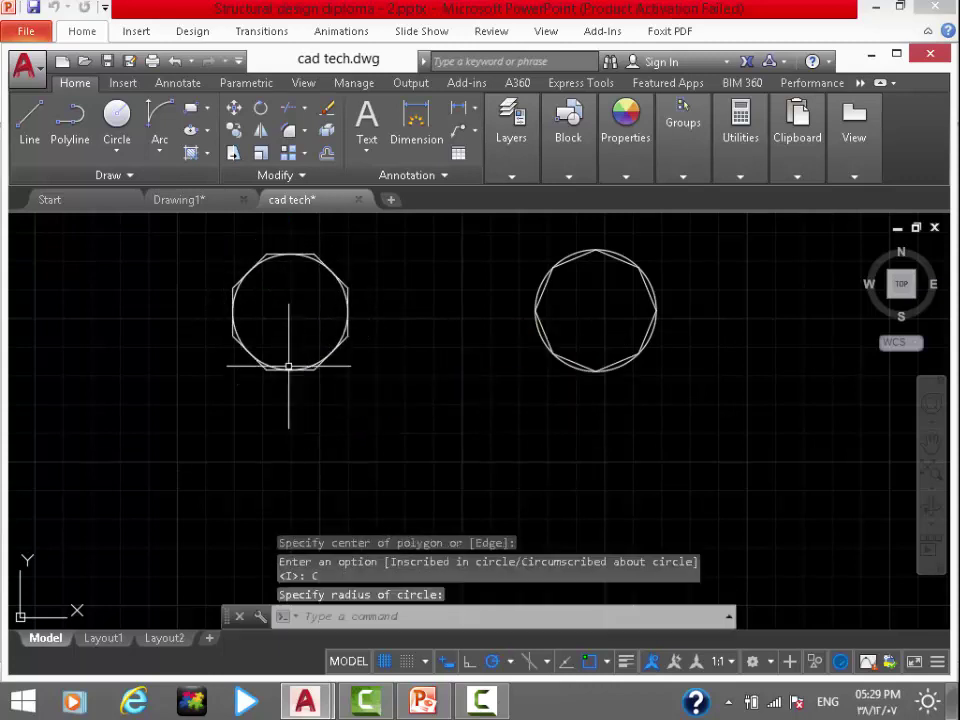
scroll(289, 366, up, 4)
scroll(283, 370, down, 2)
middle_drag(284, 298, 250, 346)
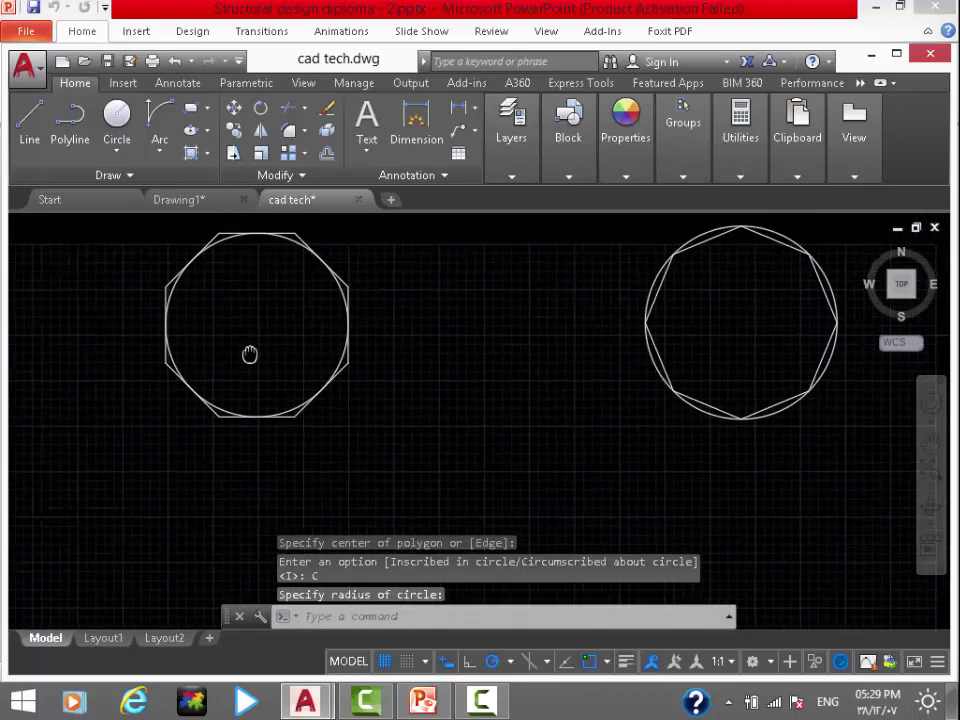
Start lines from each octagon's centre, cancelling both
text(l)
key(Return)
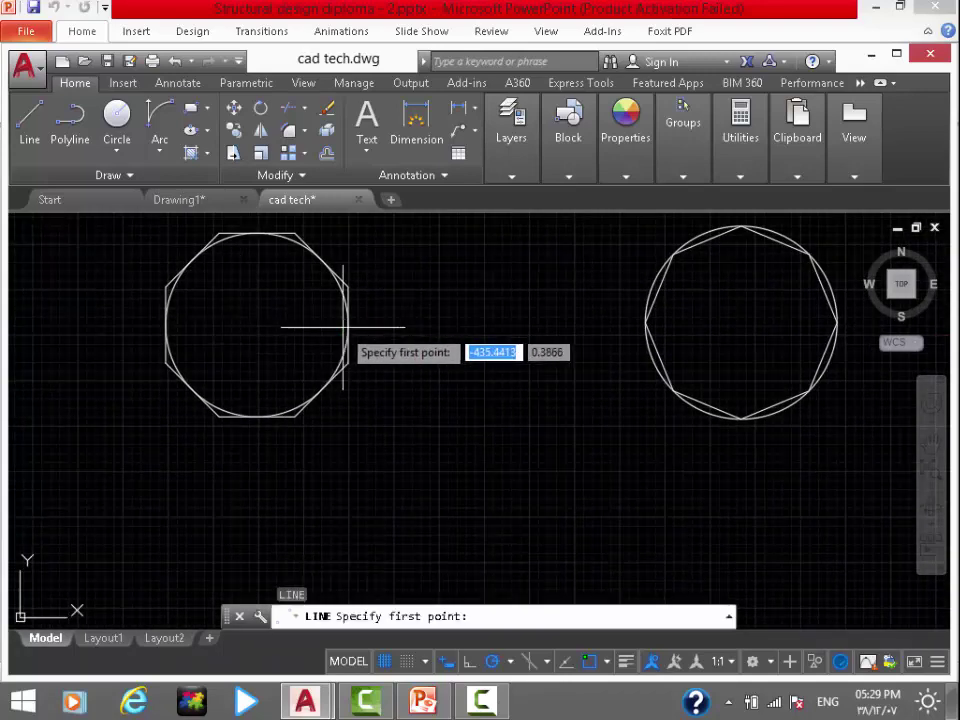
click(741, 322)
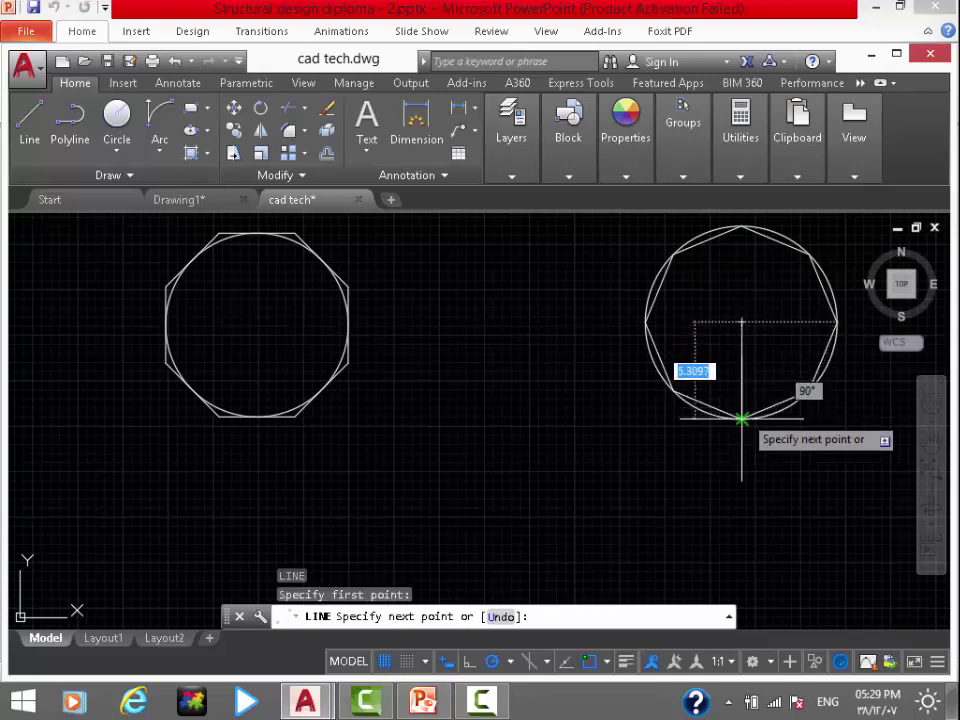
key(Escape)
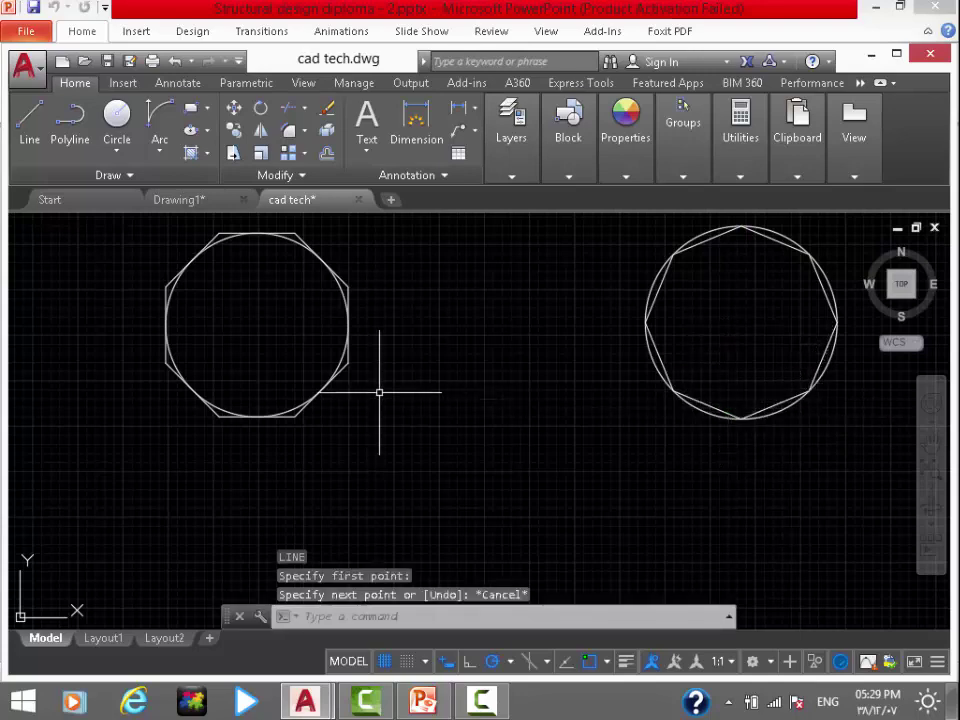
key(Return)
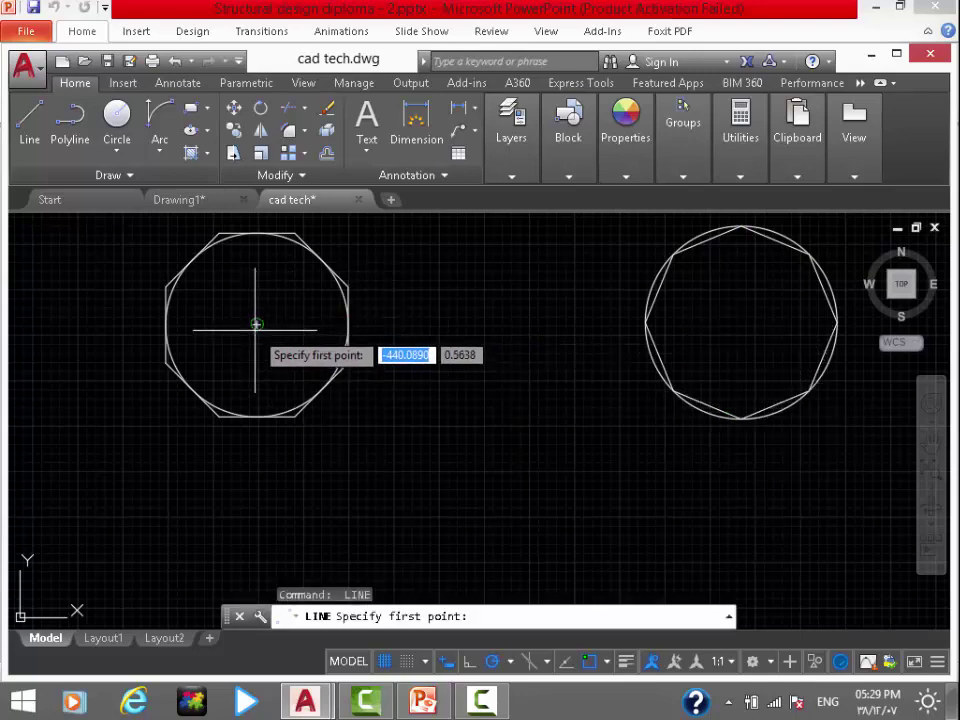
click(256, 324)
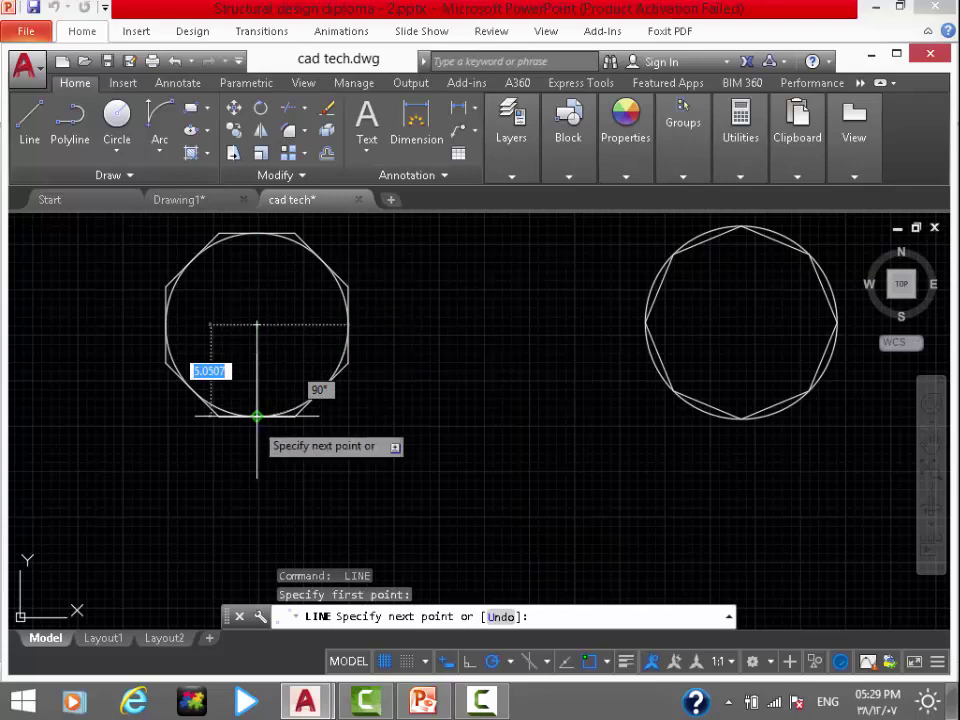
key(Escape)
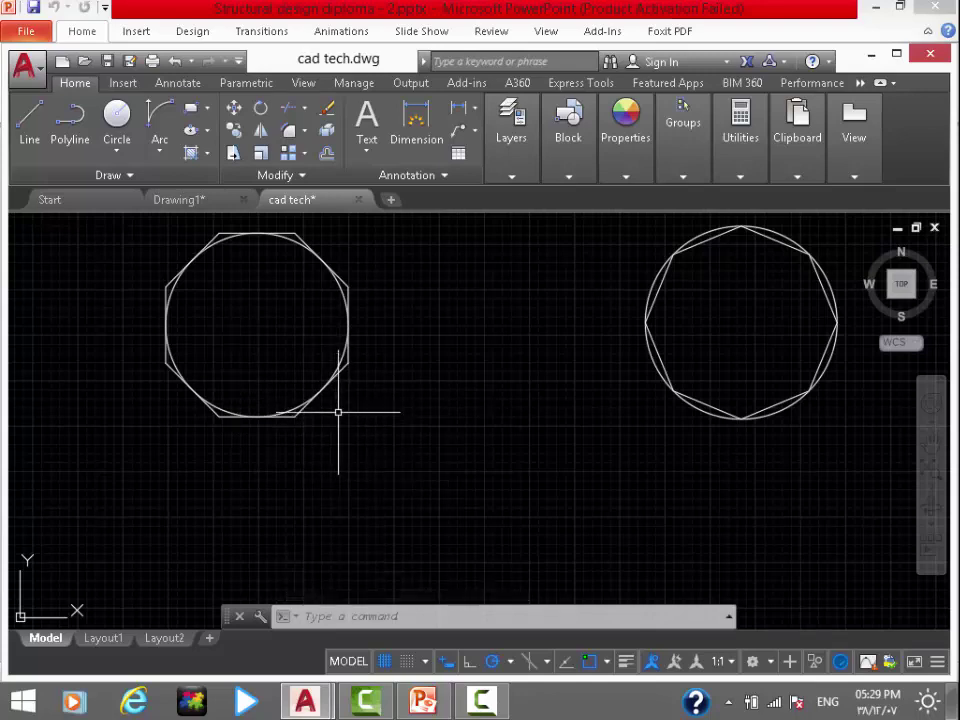
scroll(311, 393, down, 2)
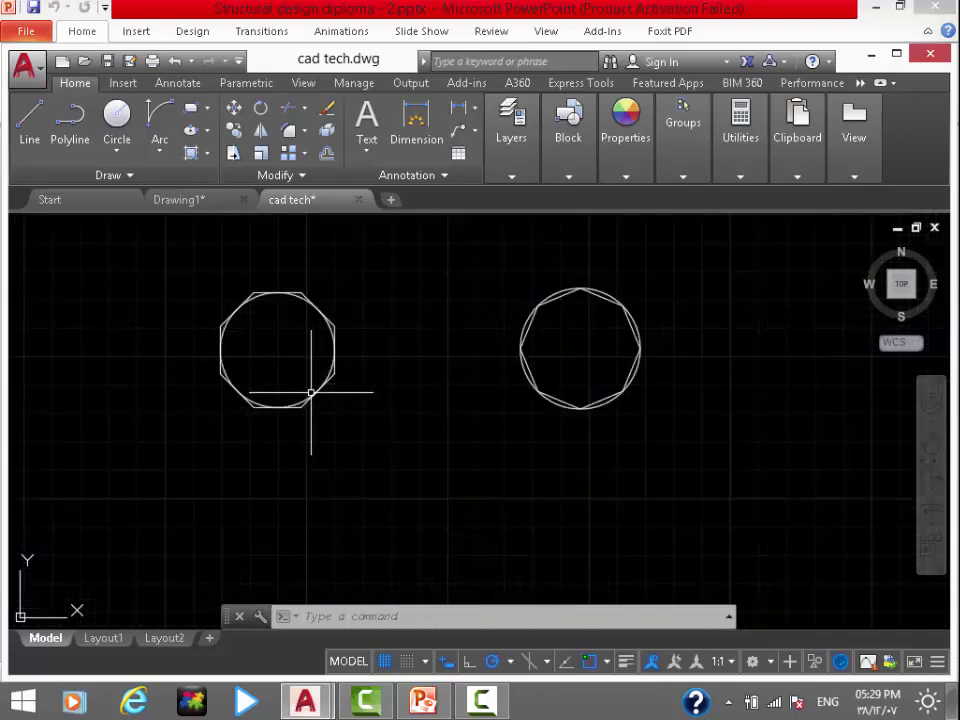
scroll(315, 396, down, 4)
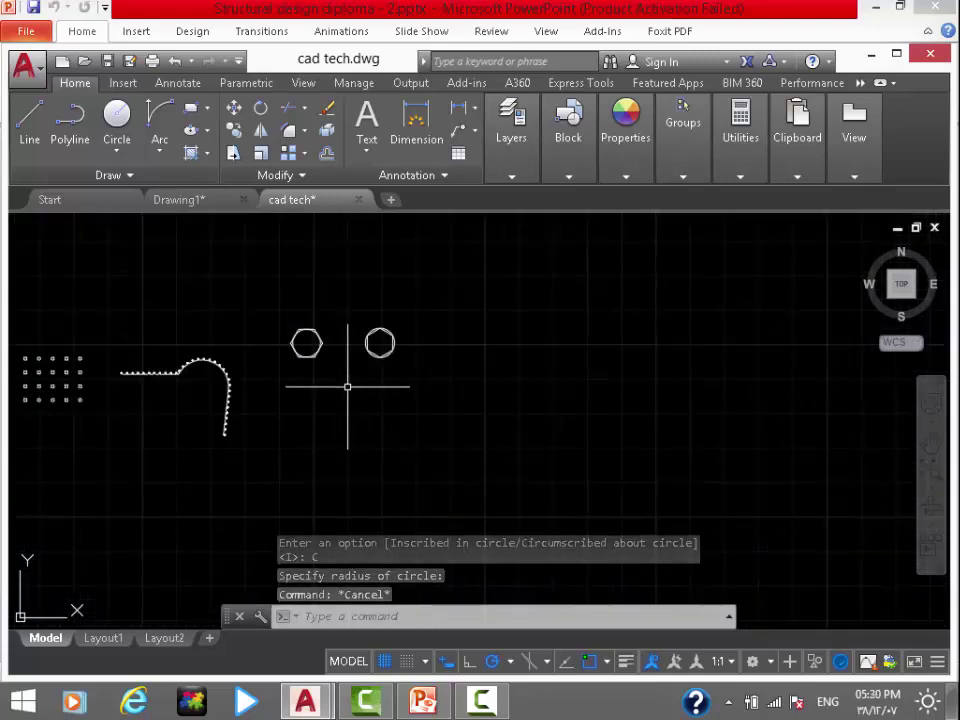
Draw a rectangle in the empty area
text(rec)
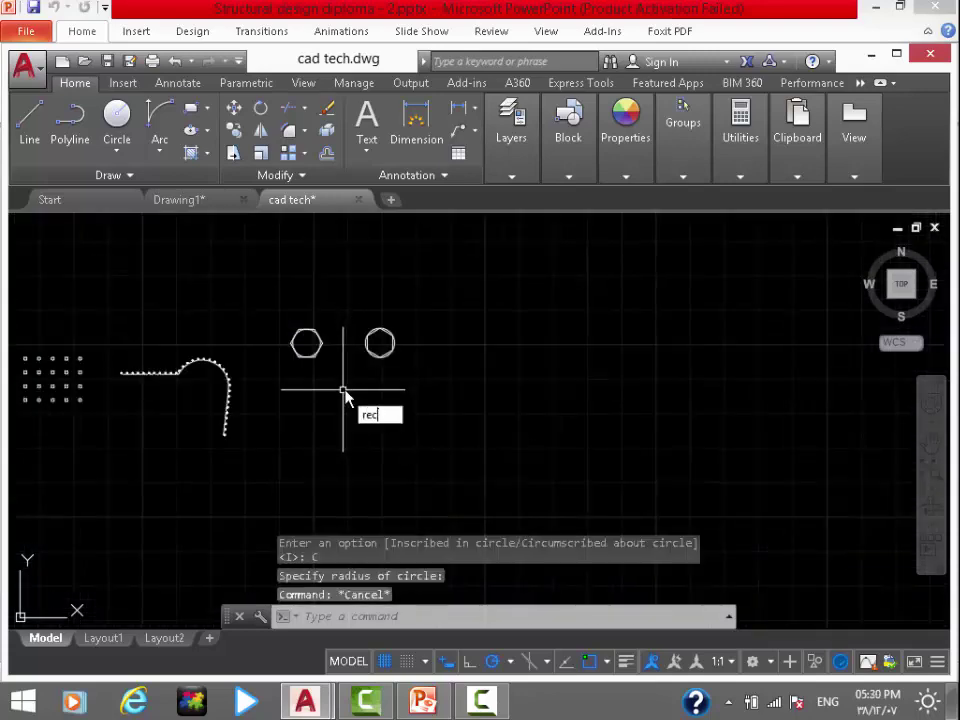
key(Return)
middle_drag(534, 386, 418, 422)
click(362, 287)
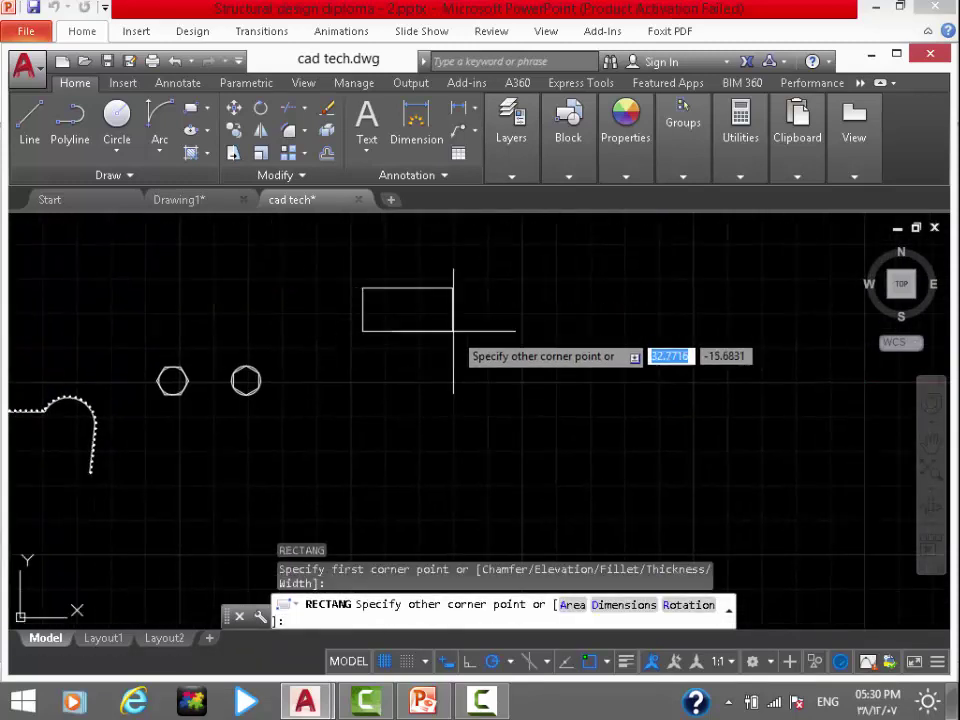
click(473, 355)
scroll(430, 303, up, 5)
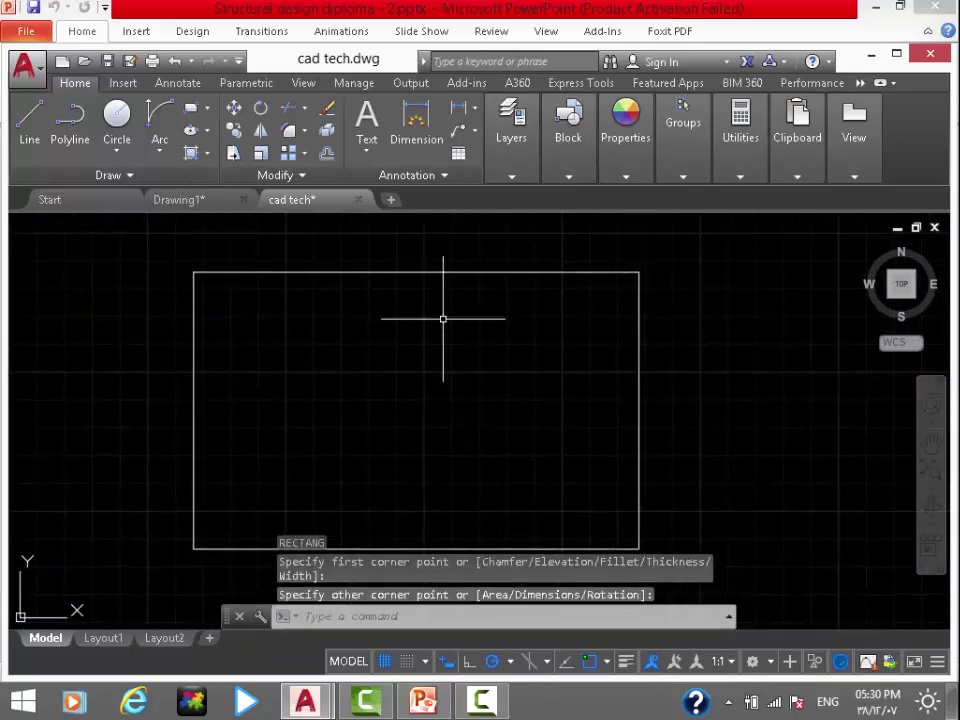
scroll(443, 318, down, 2)
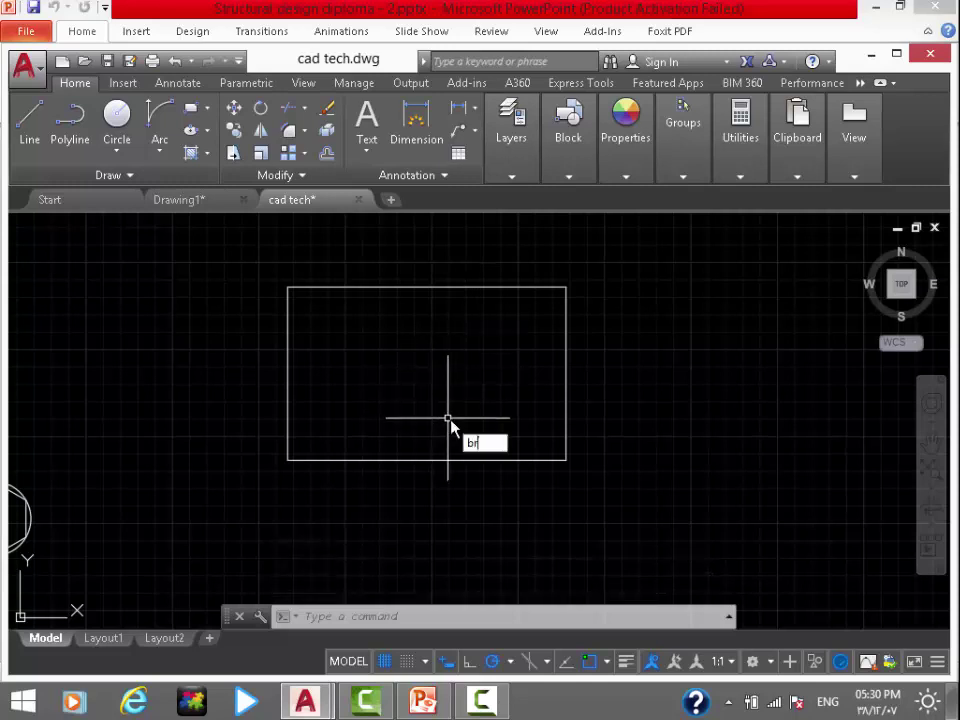
Break a gap out of the rectangle's top edge
key(Return)
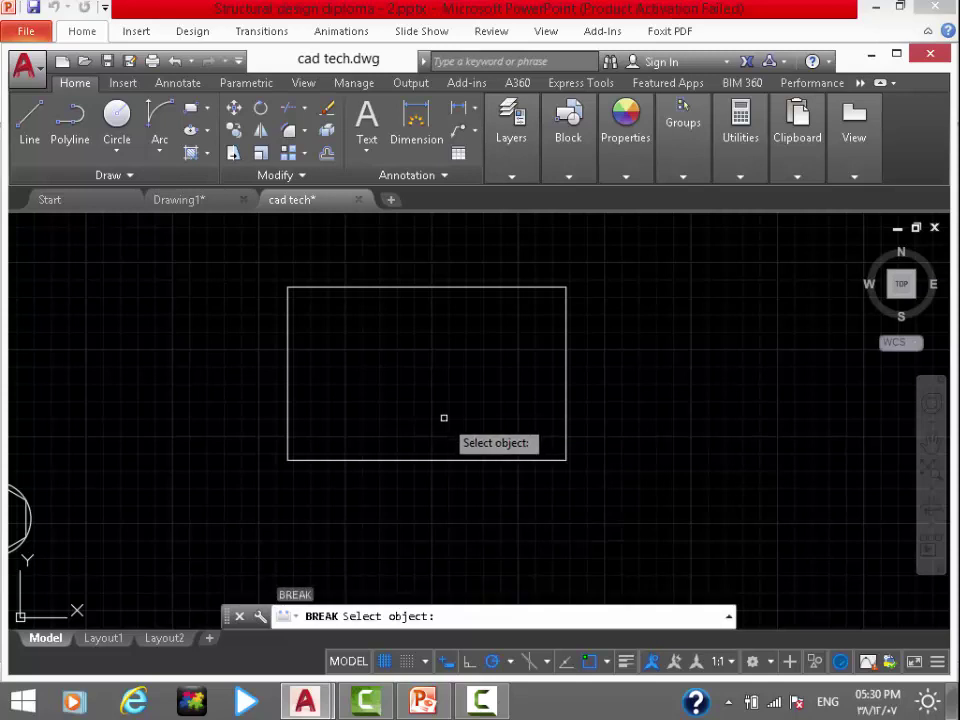
mouse_move(450, 384)
middle_down()
mouse_move(439, 420)
mouse_move(459, 470)
middle_up()
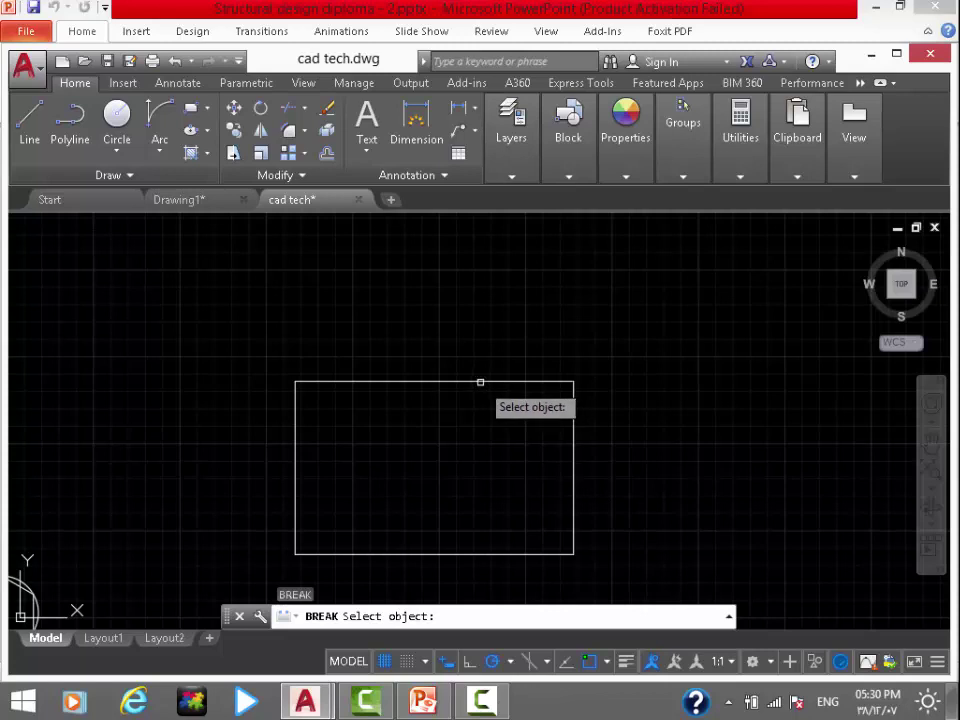
click(480, 382)
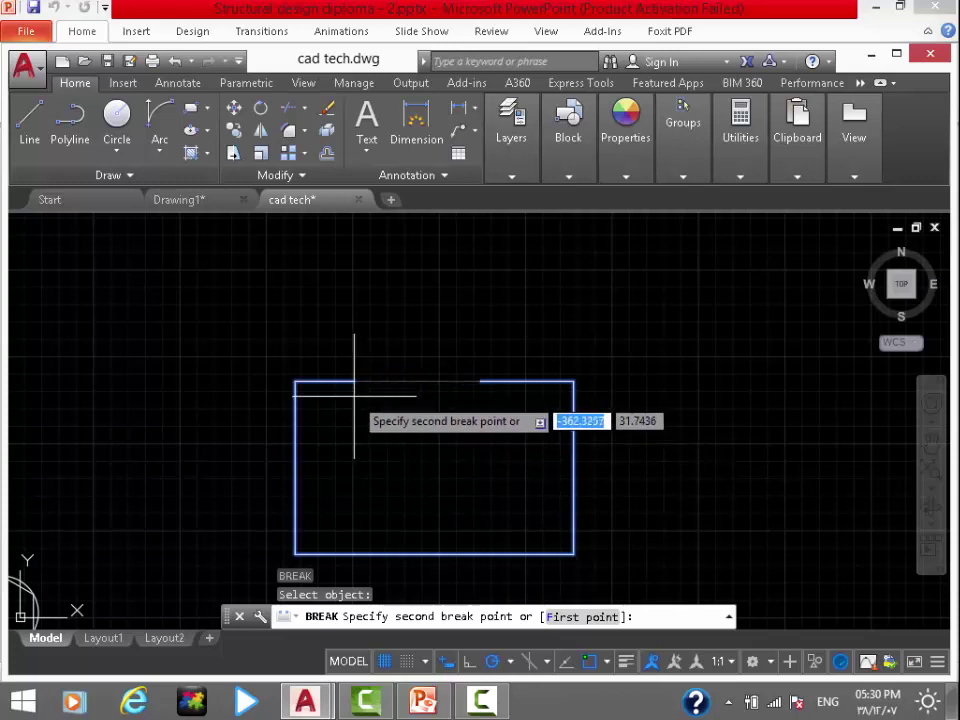
click(354, 396)
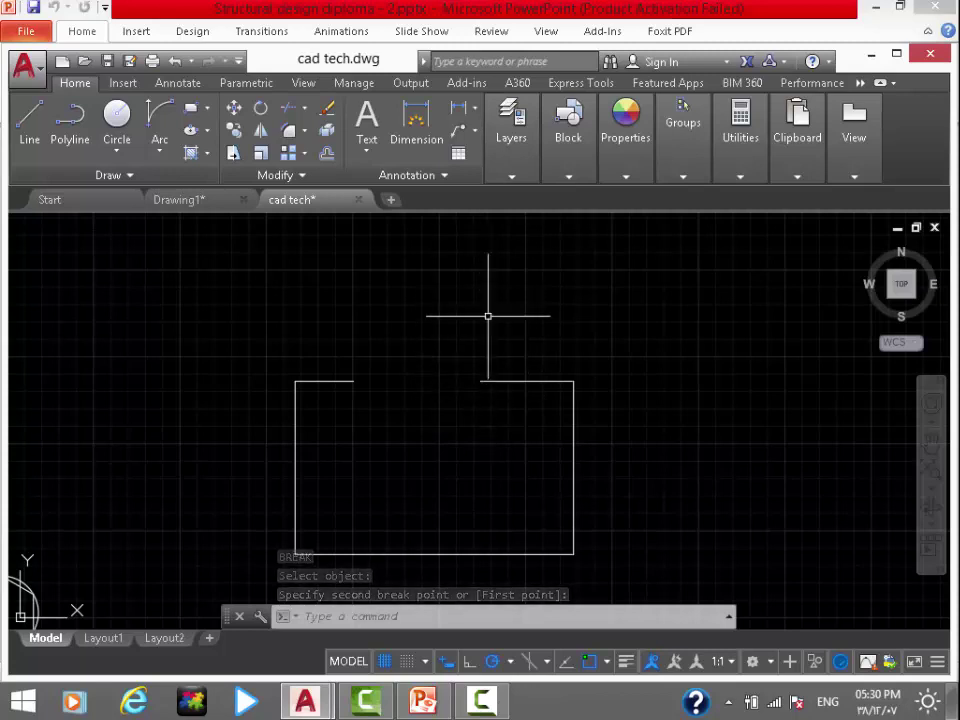
middle_drag(540, 296, 530, 258)
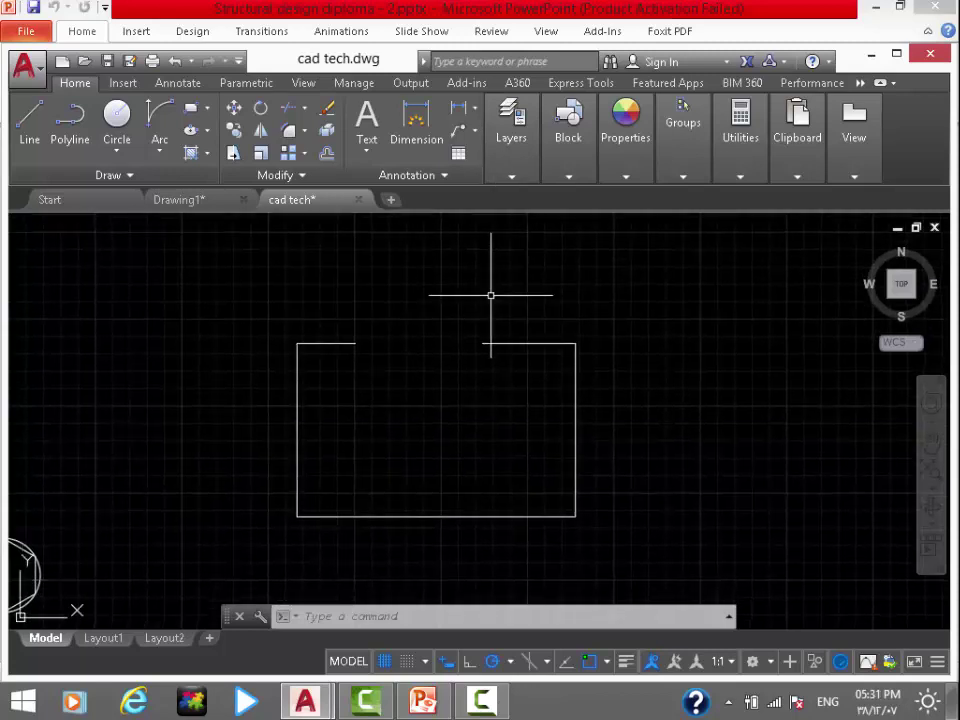
Undo the earlier break and break a gap out of the rectangle's right edge
key(ctrl+z)
key(ctrl+z)
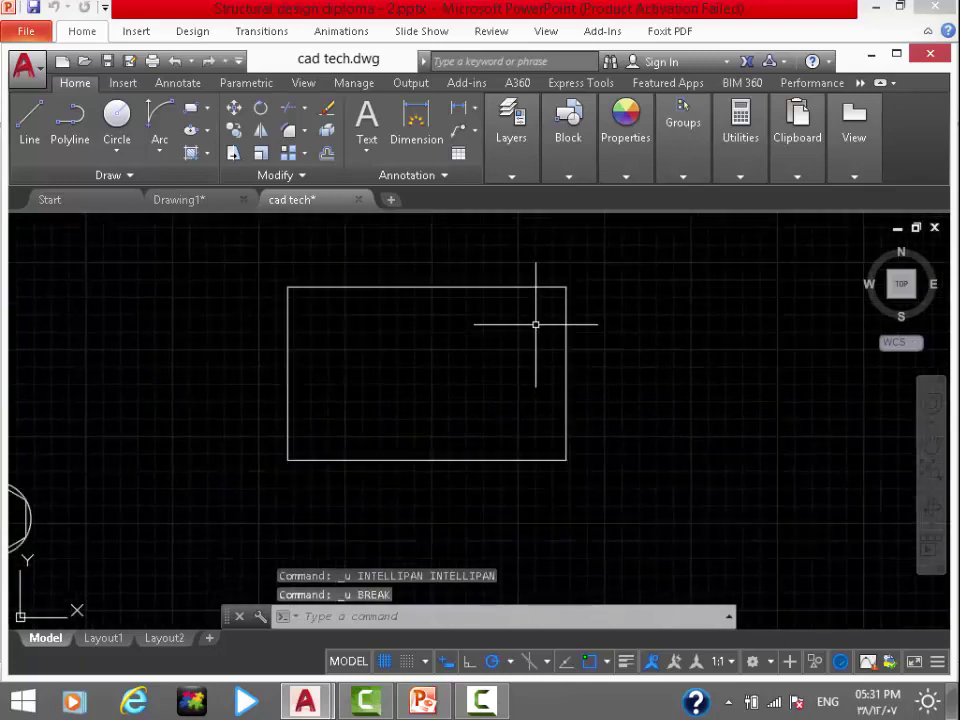
text(BR)
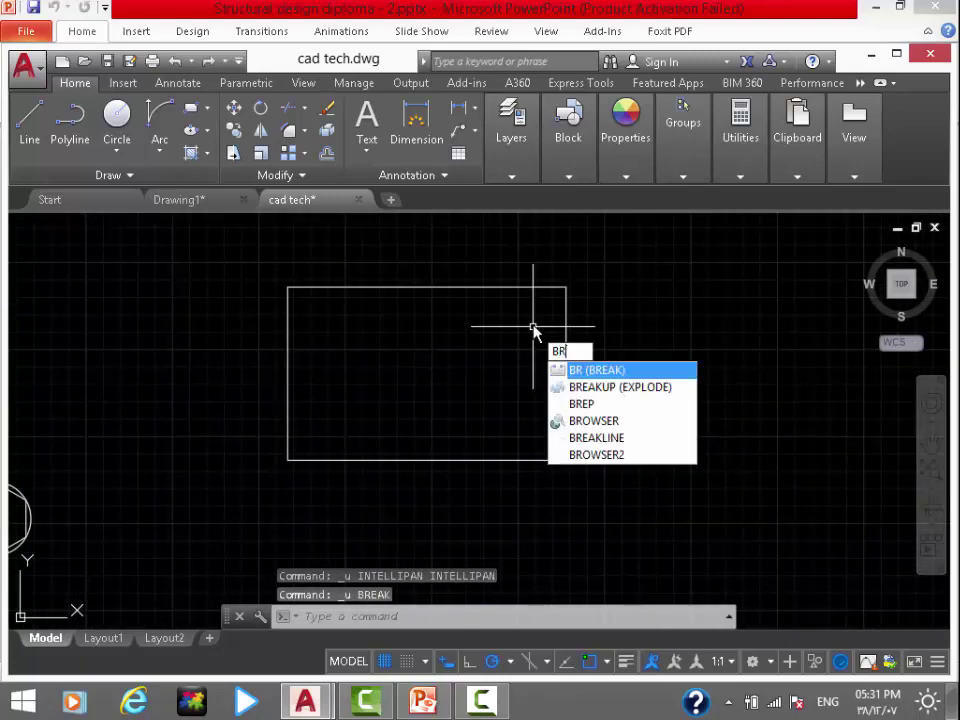
key(Return)
click(541, 286)
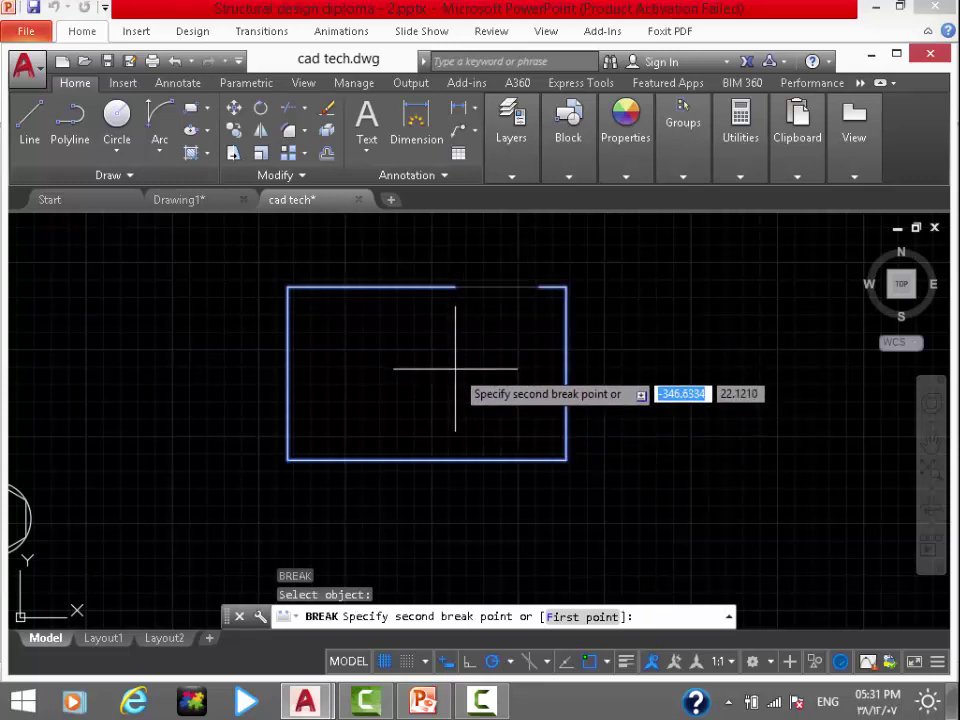
click(588, 617)
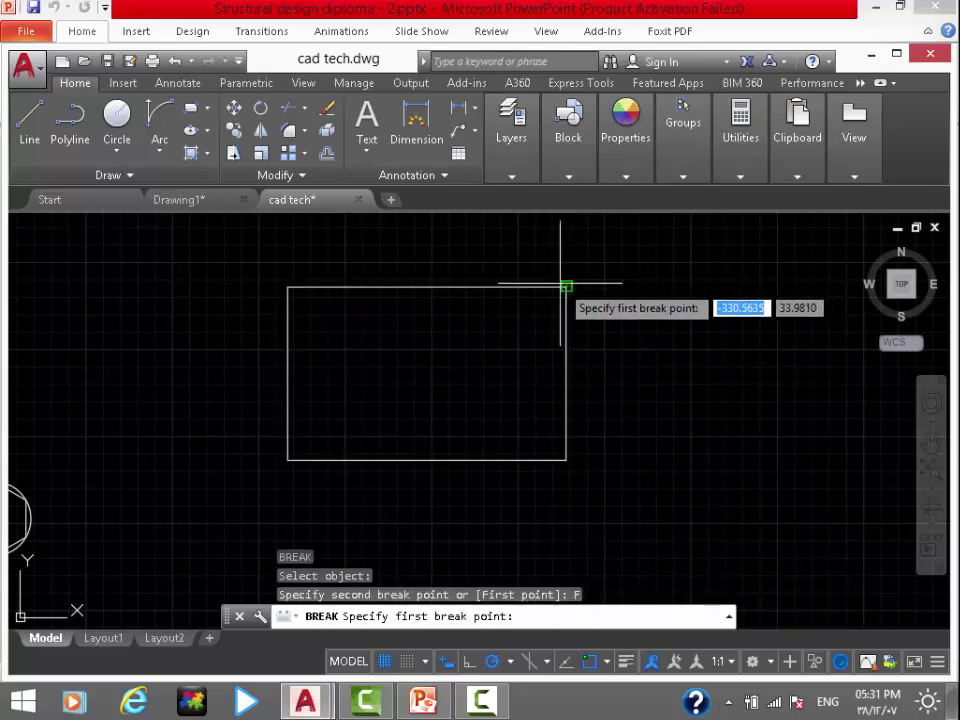
click(566, 411)
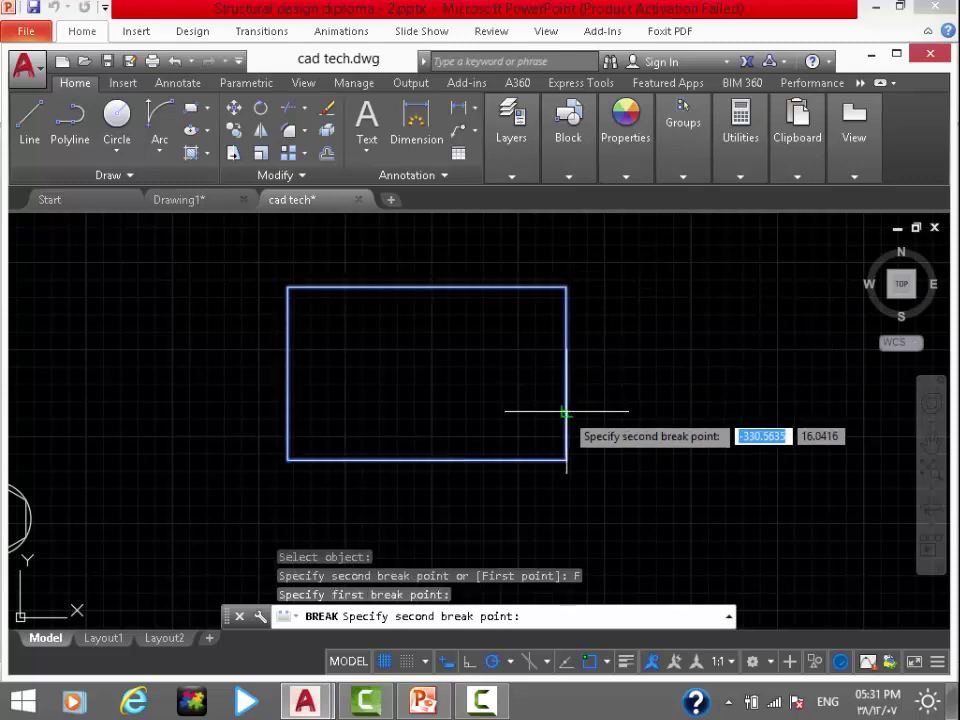
click(566, 318)
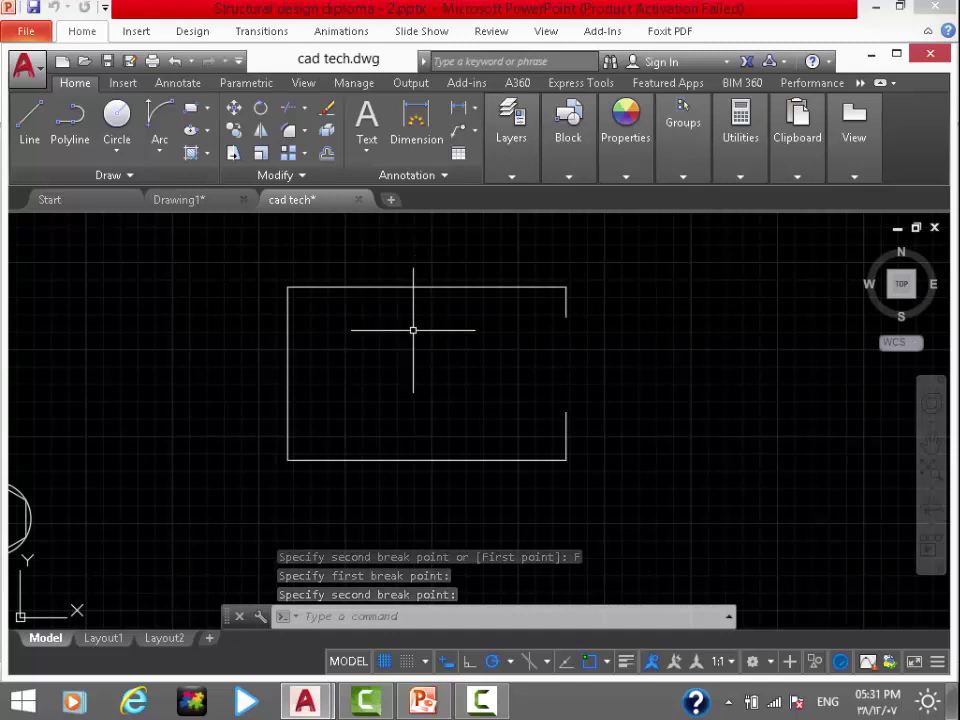
Break a second gap out of the rectangle's top edge
text(br)
key(Return)
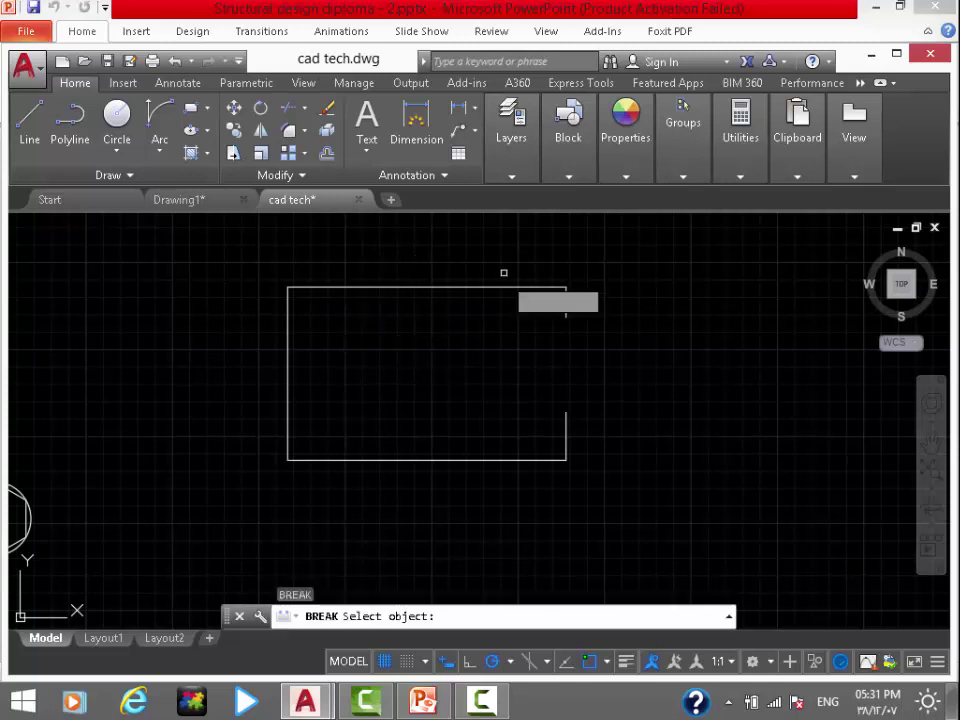
click(486, 287)
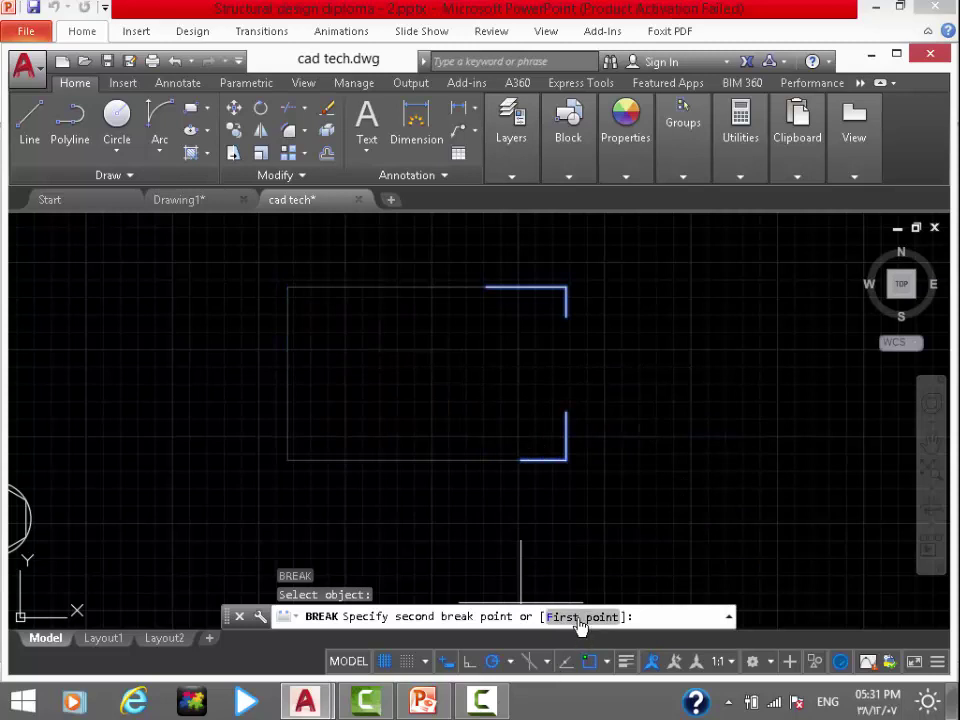
click(382, 366)
click(574, 317)
key(Escape)
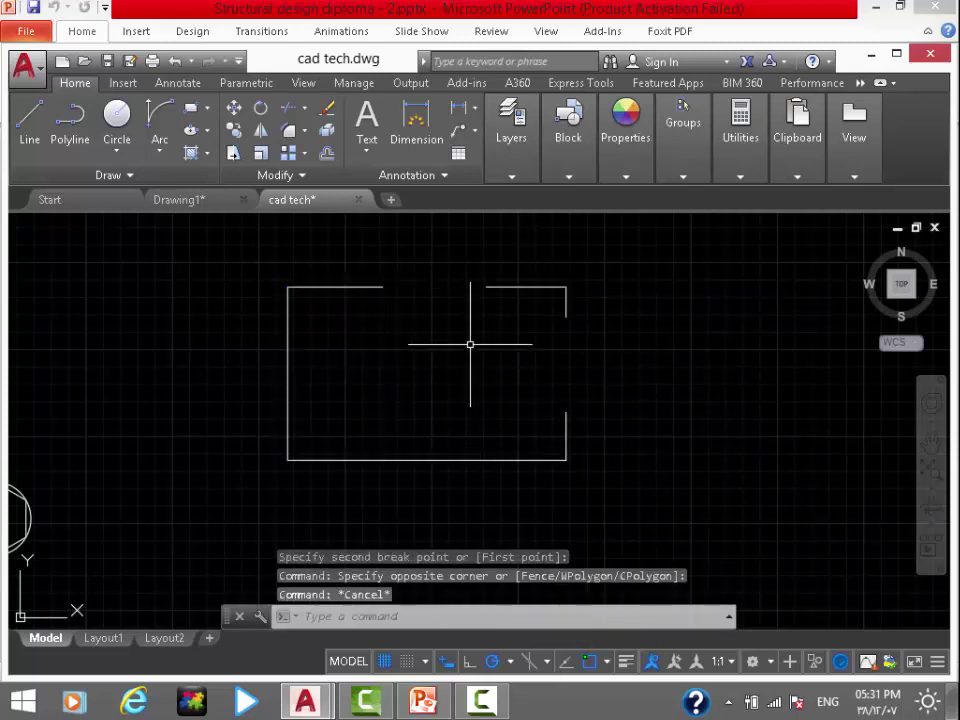
Draw a horizontal line and a vertical line meeting at a square corner
scroll(483, 345, down, 4)
middle_drag(499, 343, 354, 336)
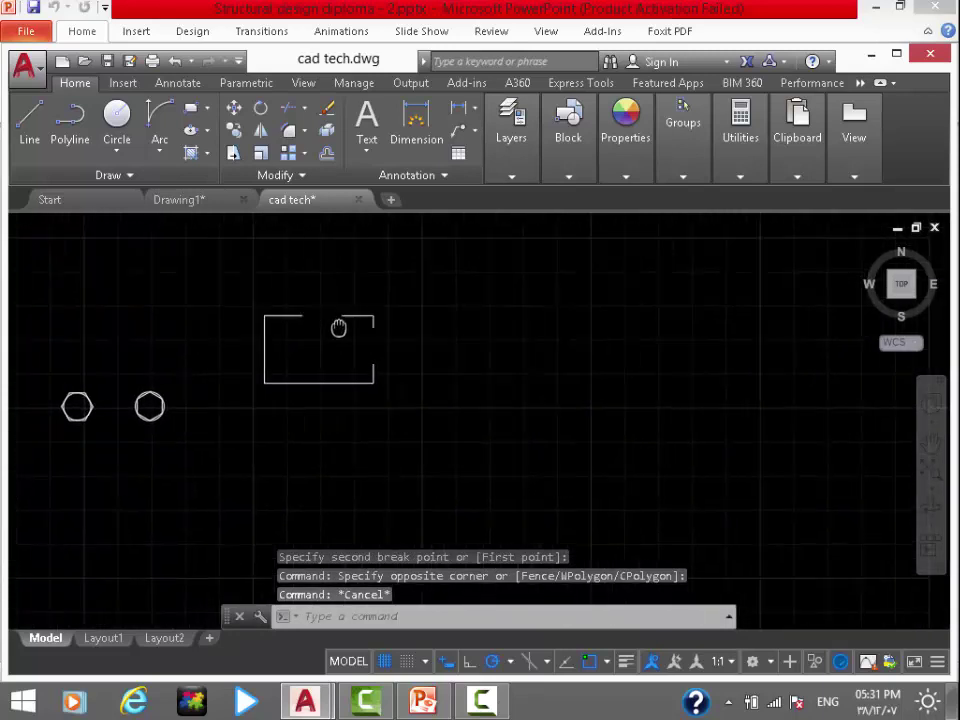
text(l)
key(Return)
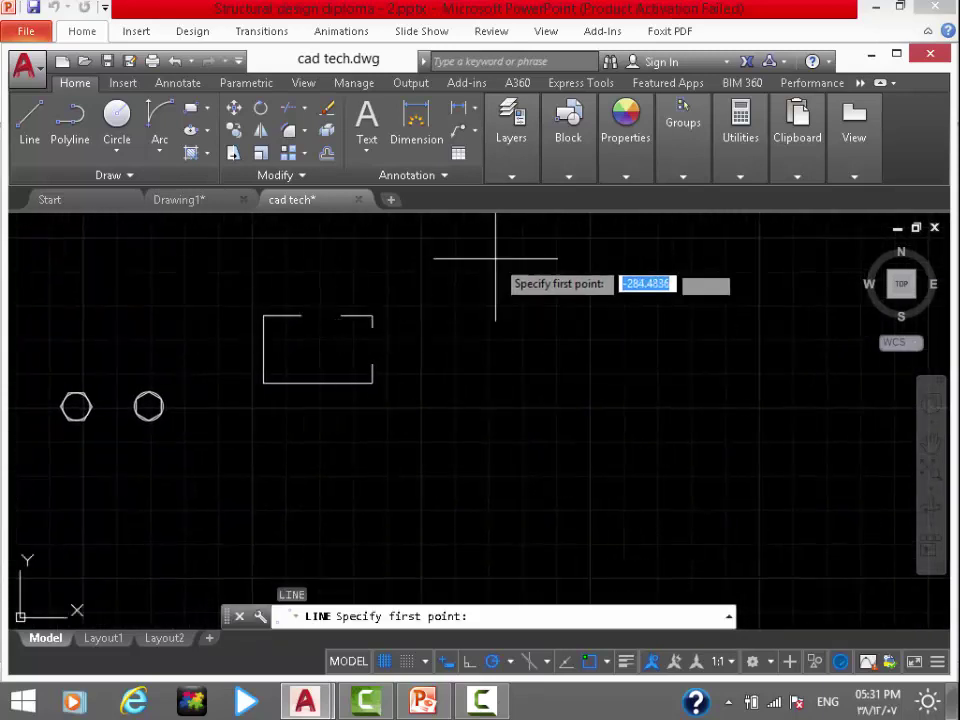
middle_drag(456, 288, 375, 304)
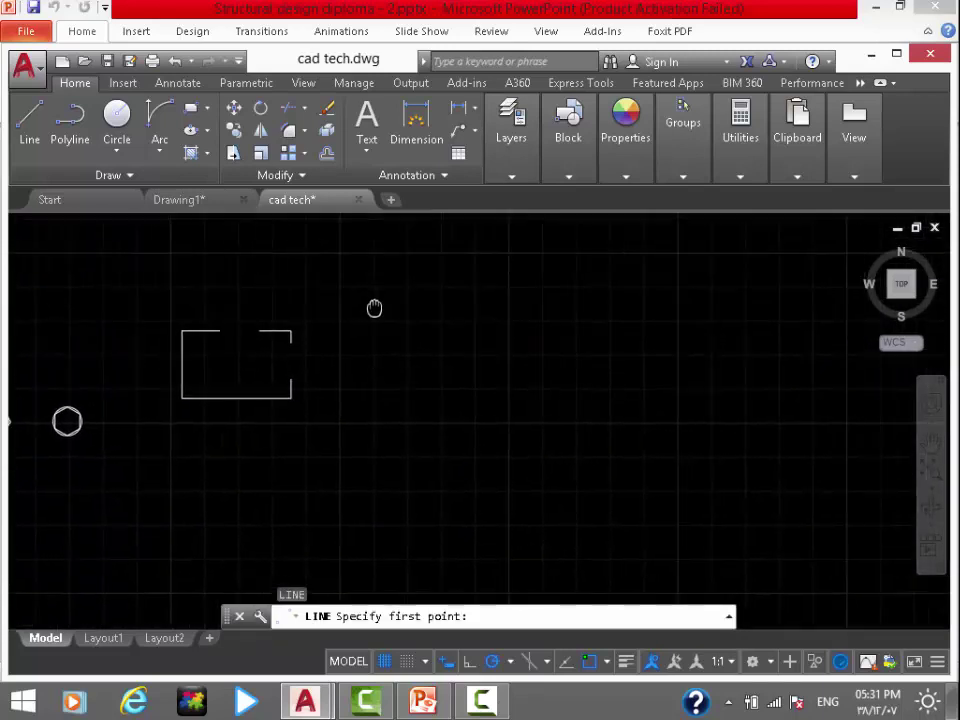
click(411, 265)
click(530, 230)
key(Escape)
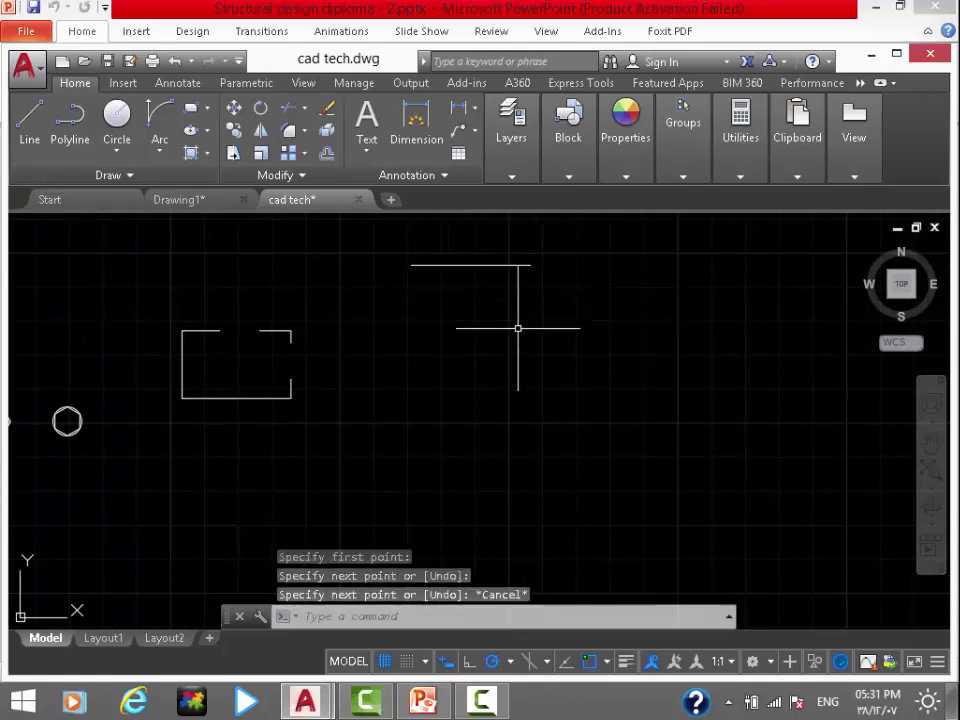
key(Return)
click(530, 265)
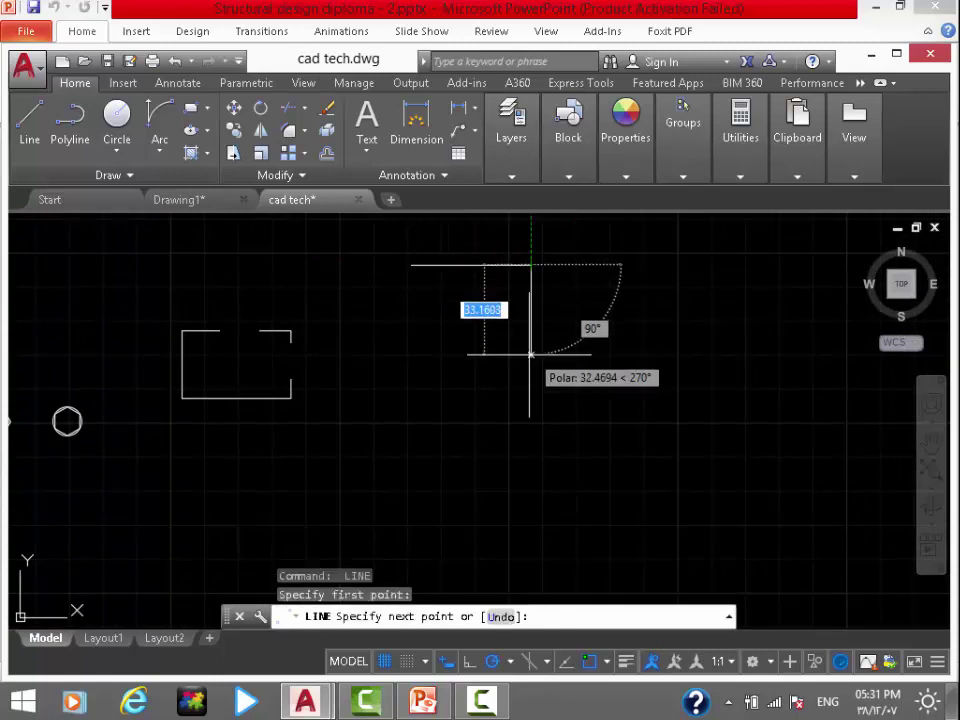
click(530, 355)
key(Escape)
Draw a second horizontal line with a separate vertical line beside it
middle_drag(617, 337, 434, 372)
key(Return)
click(541, 297)
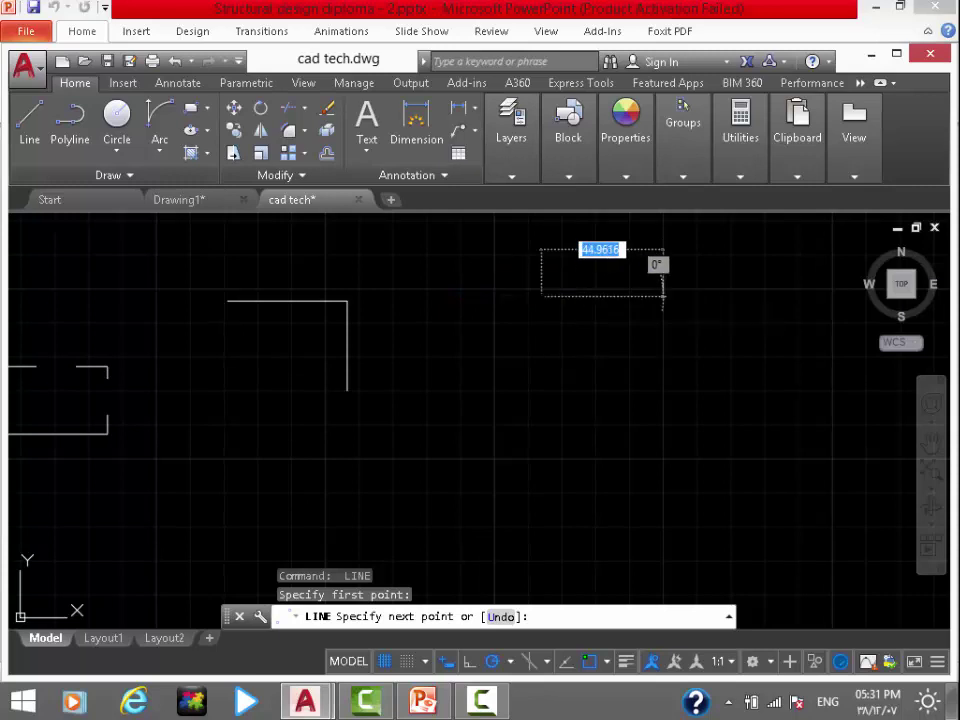
click(662, 297)
key(Escape)
key(Return)
click(725, 312)
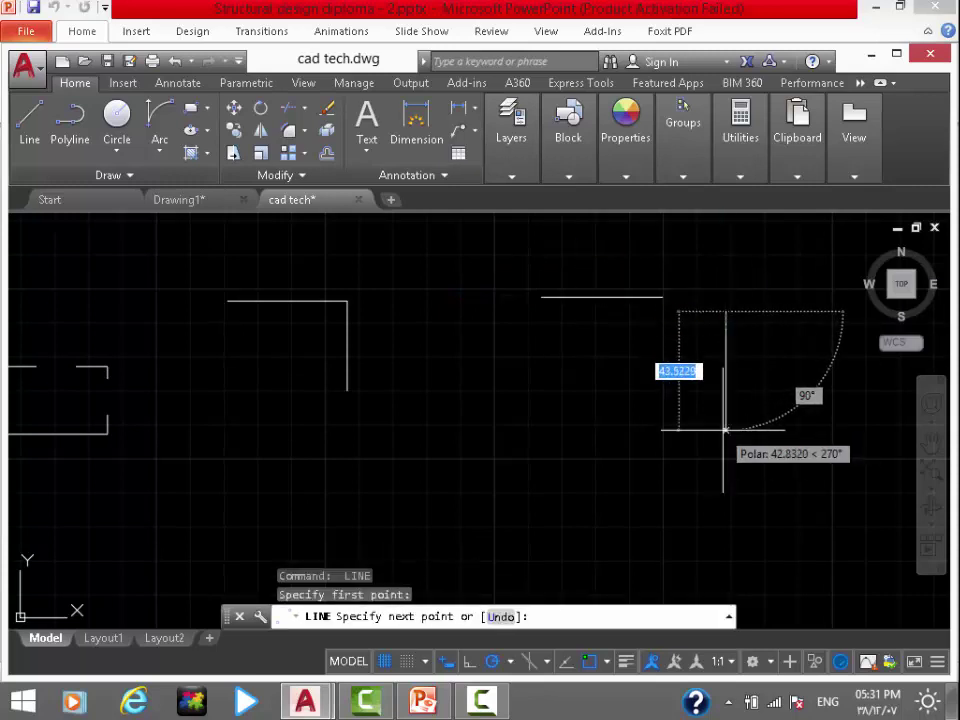
key(Escape)
scroll(430, 321, up, 4)
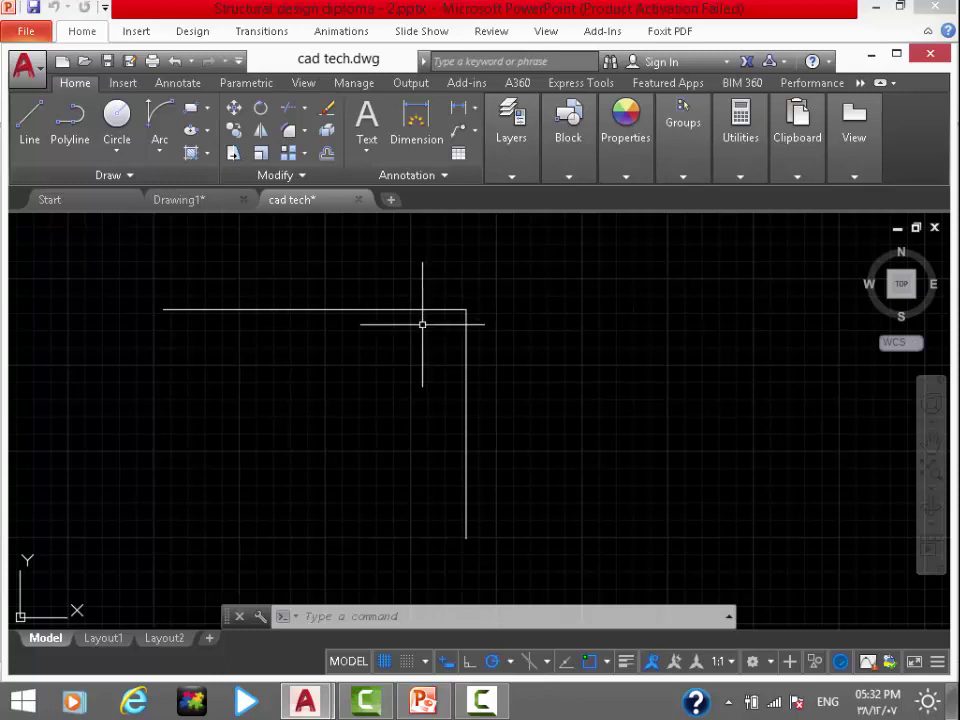
text(f)
key(Return)
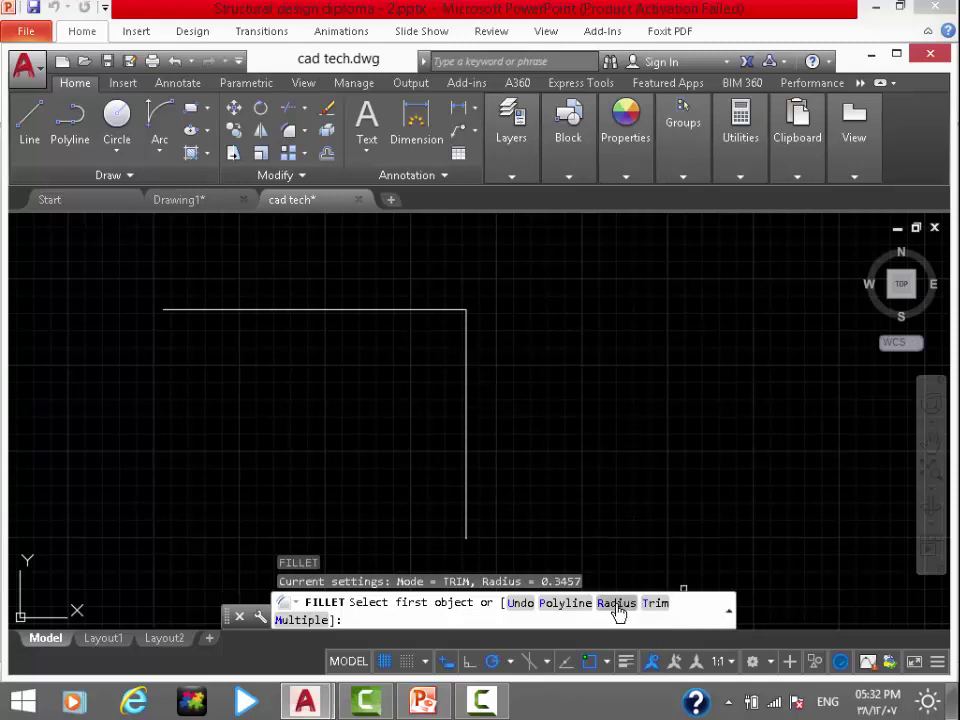
Set the fillet radius to 4.7468 by two points and round the first horizontal-vertical corner
right_click(617, 612)
click(612, 612)
click(612, 612)
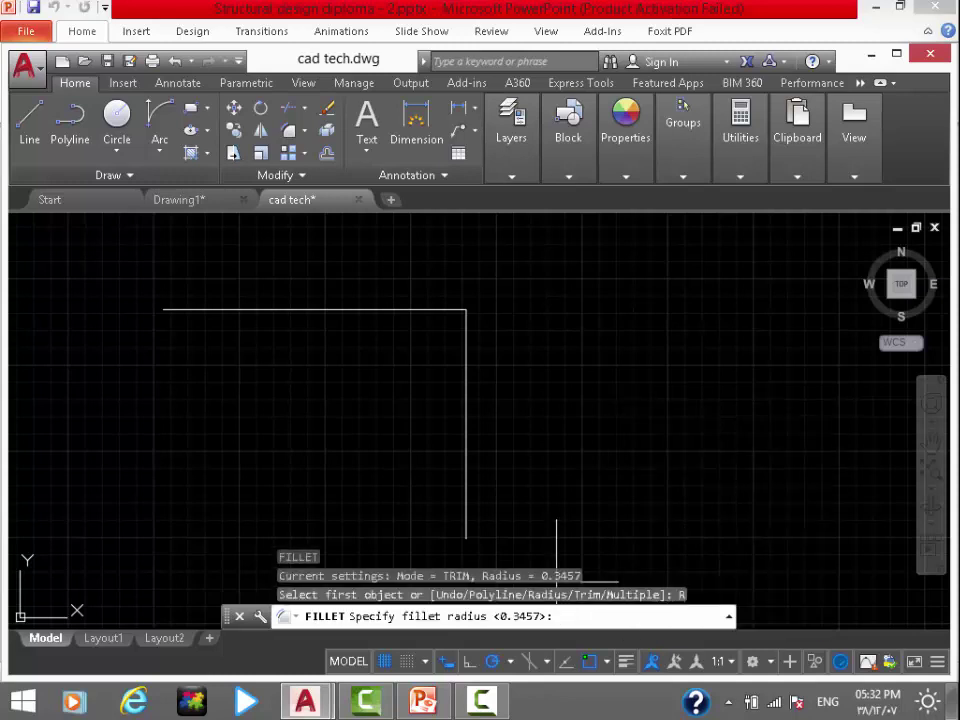
click(467, 311)
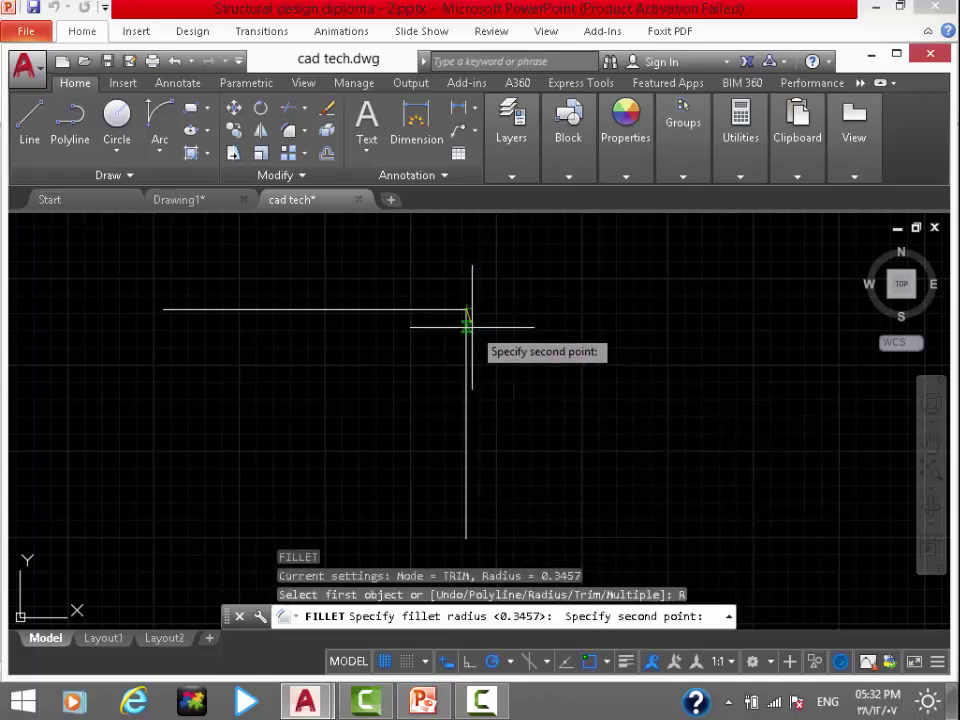
click(467, 342)
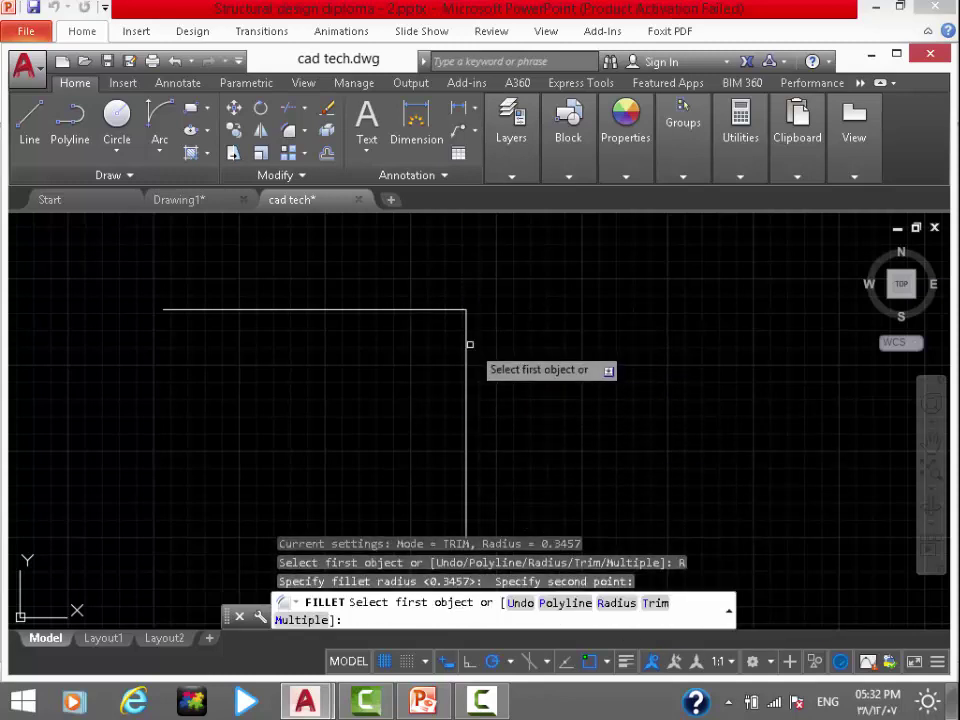
click(402, 309)
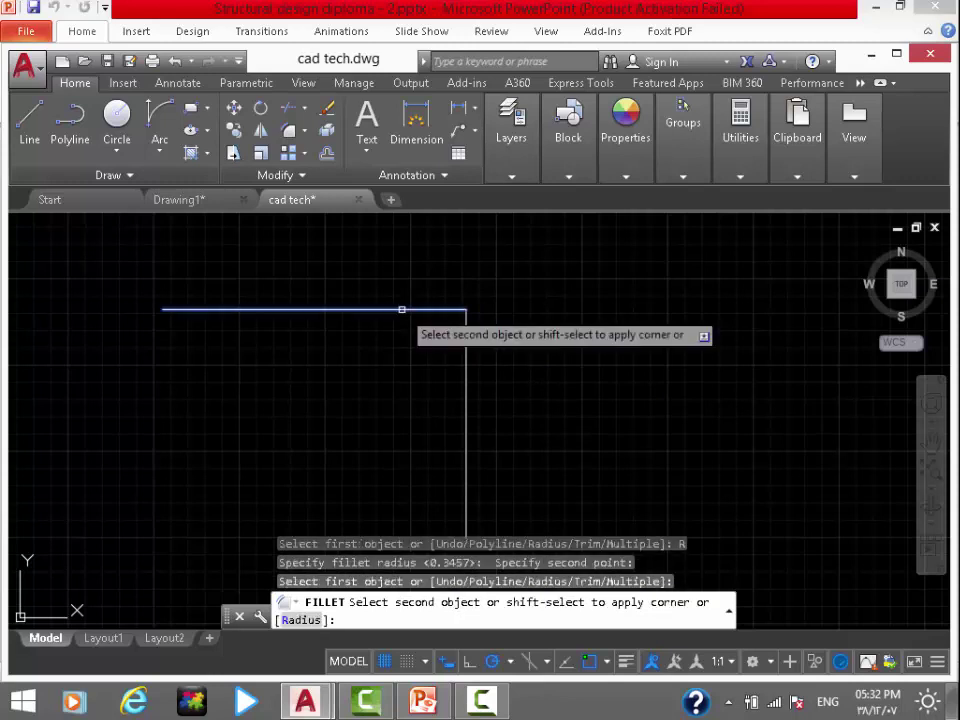
click(467, 390)
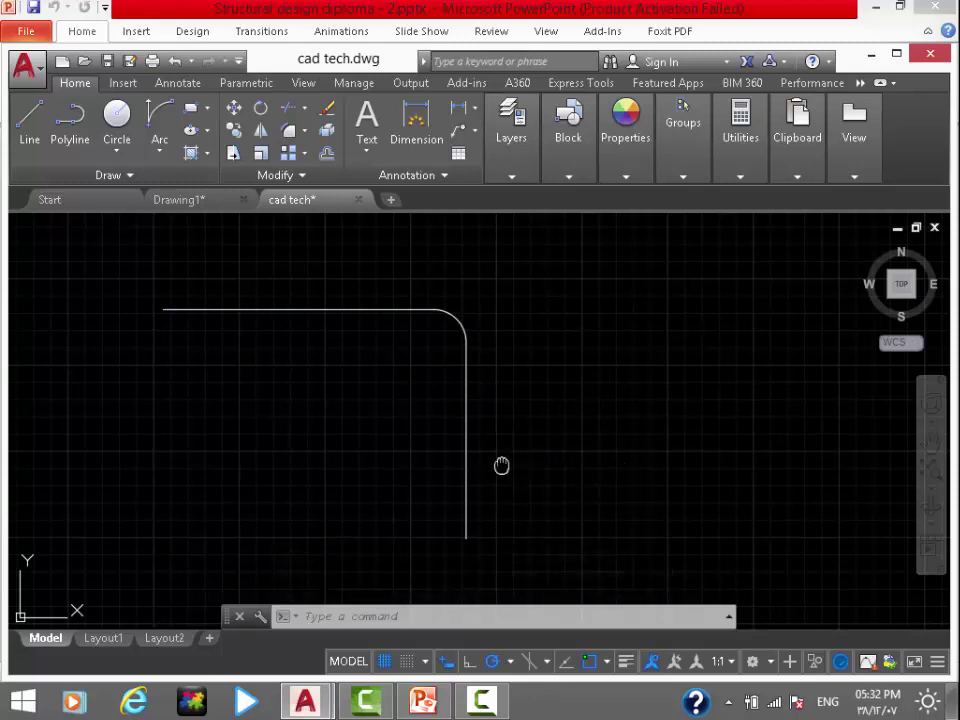
Fillet the second horizontal and vertical line pair, then undo that fillet
middle_drag(499, 465, 264, 388)
scroll(264, 388, down, 2)
middle_drag(401, 400, 265, 425)
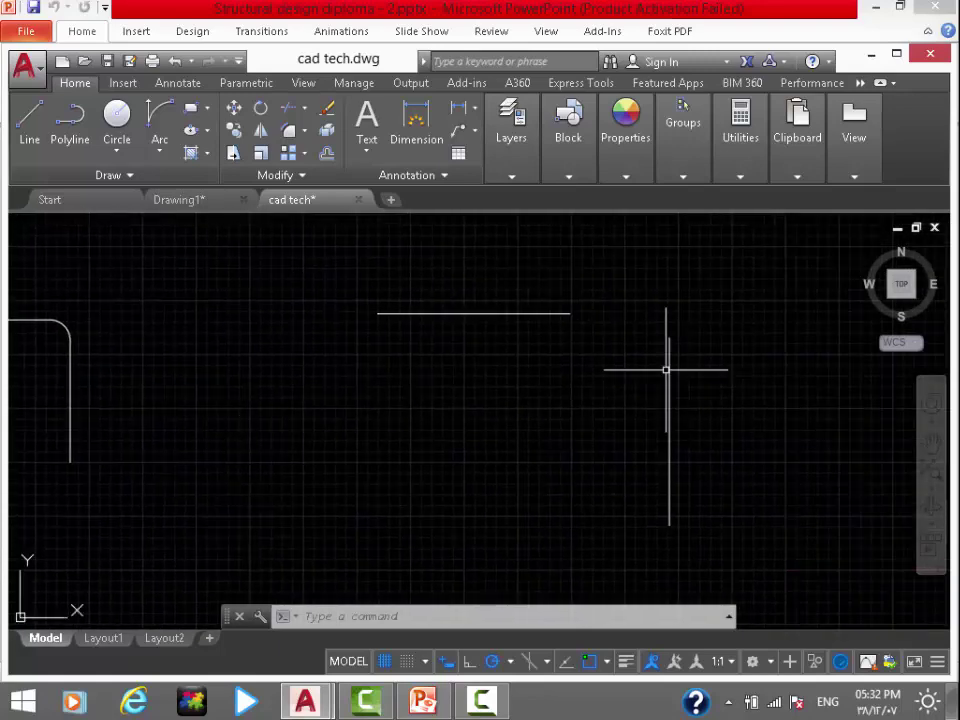
middle_drag(625, 368, 534, 373)
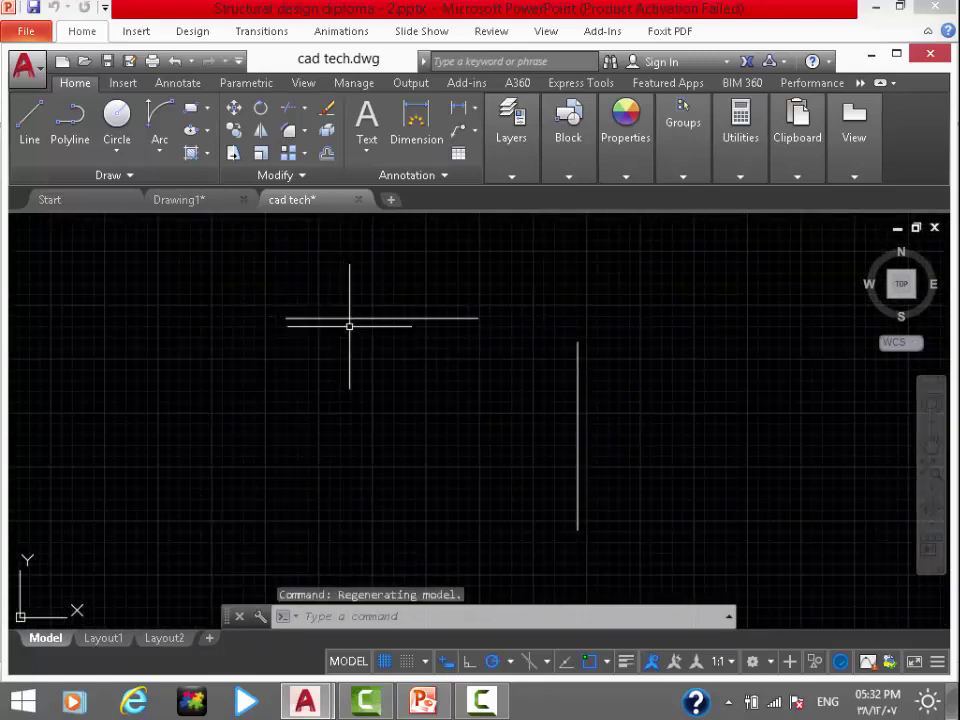
text(f)
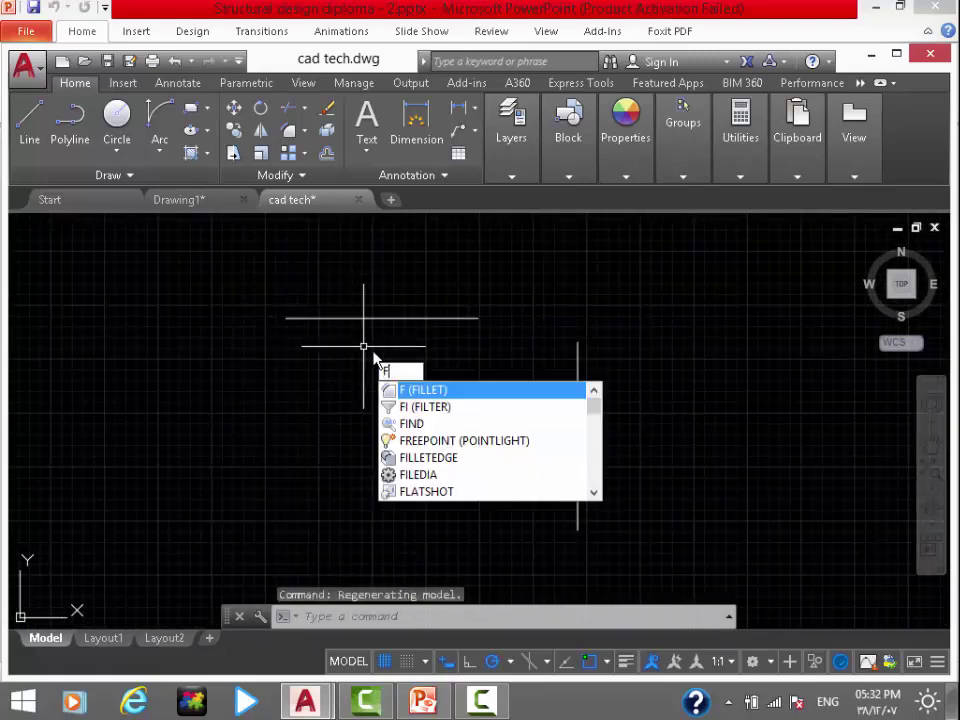
key(Return)
scroll(426, 347, down, 4)
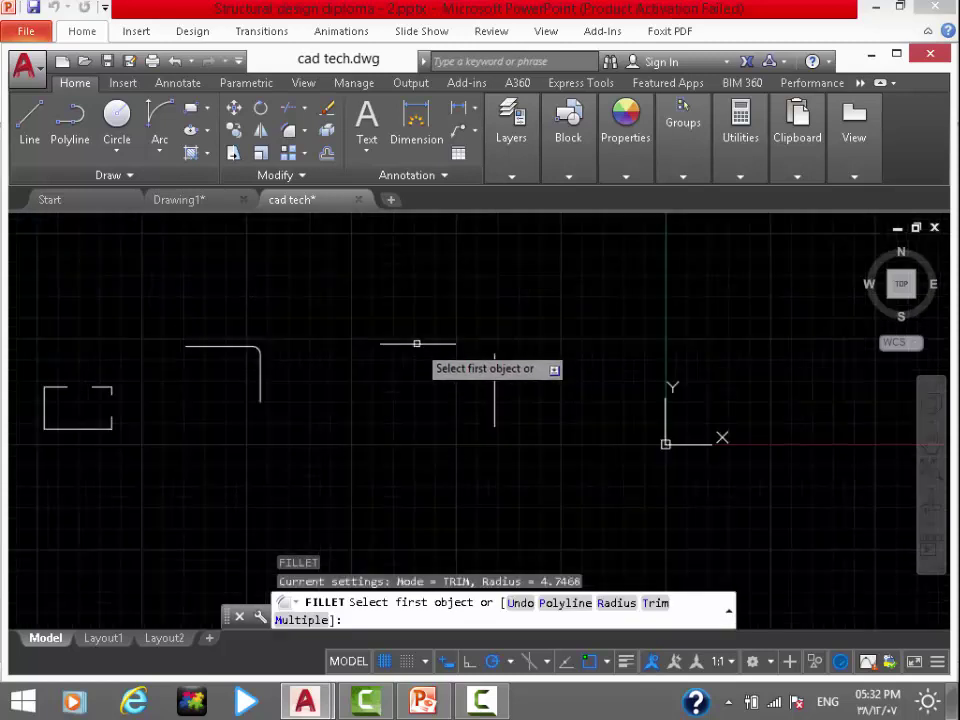
click(415, 344)
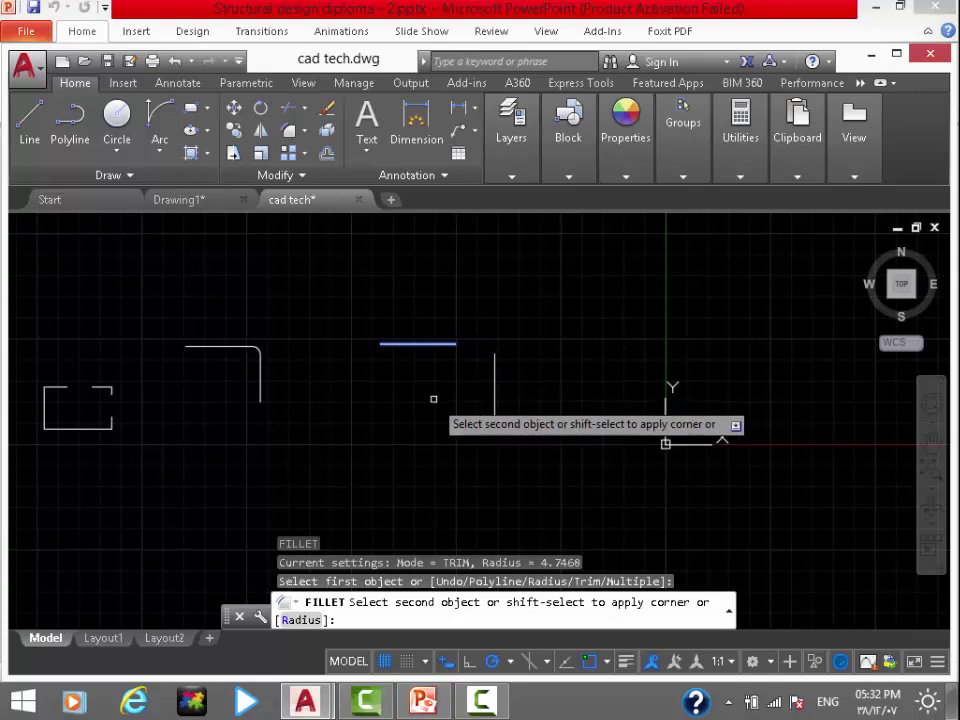
click(493, 392)
scroll(494, 352, up, 3)
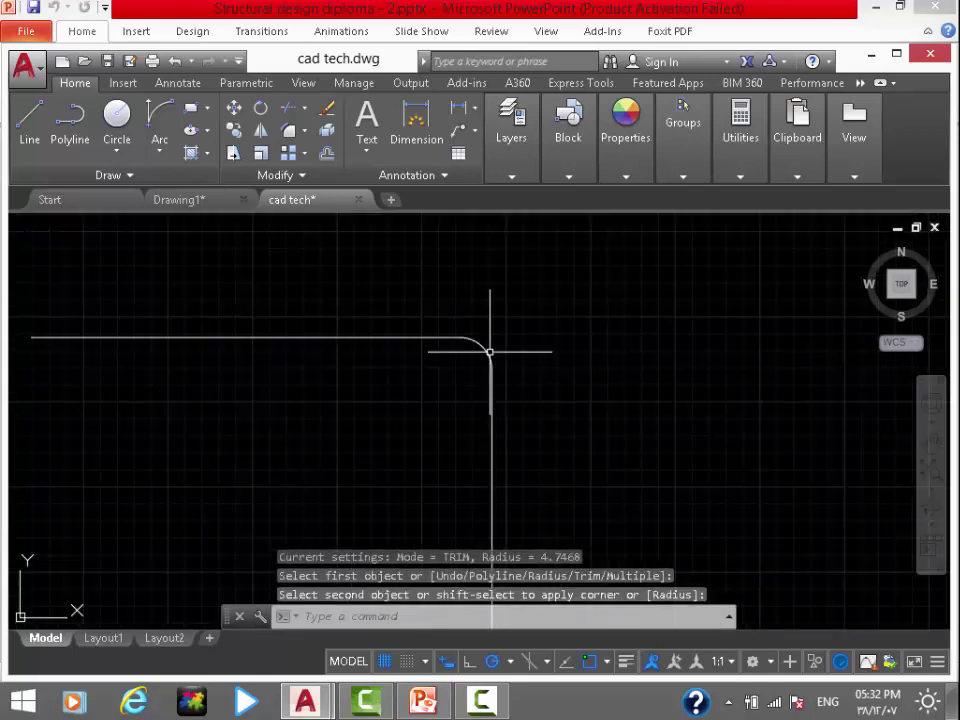
key(ctrl+z)
key(ctrl+z)
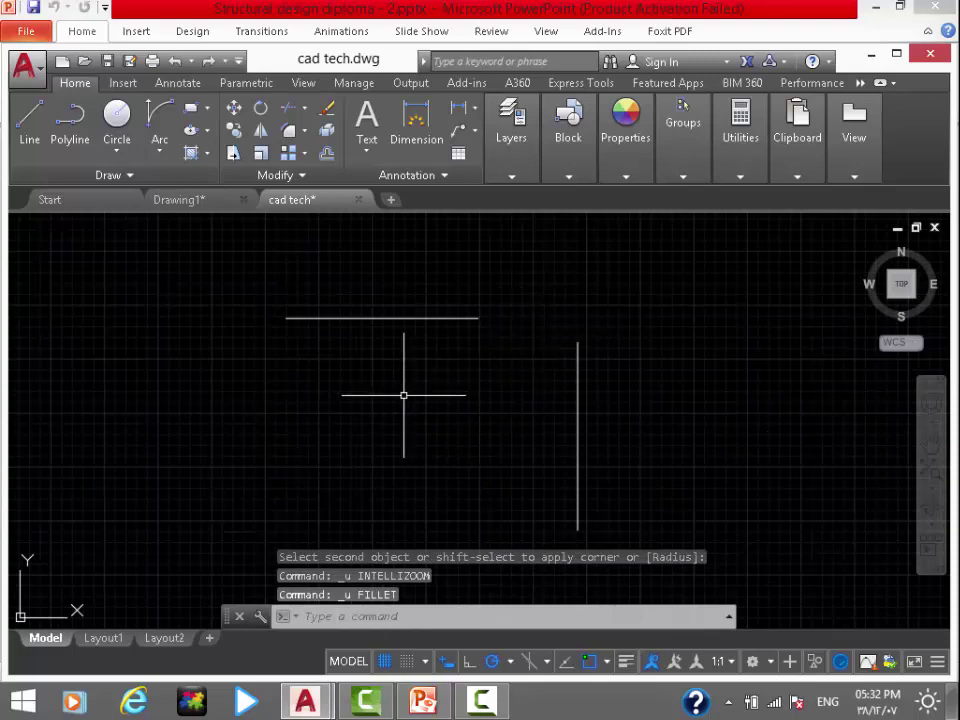
click(494, 364)
click(458, 311)
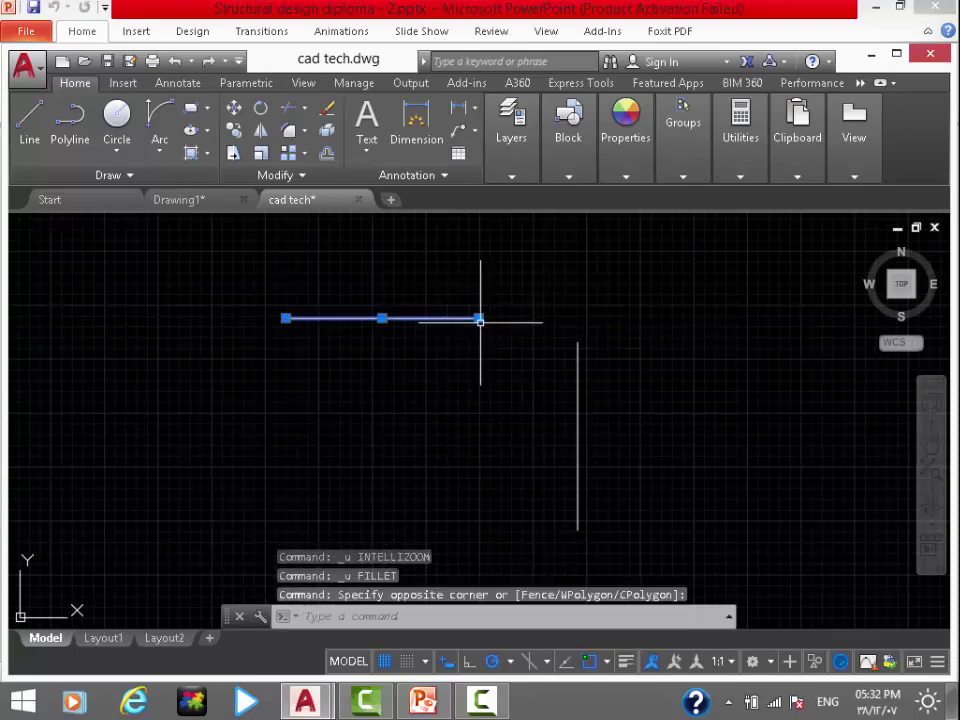
click(478, 318)
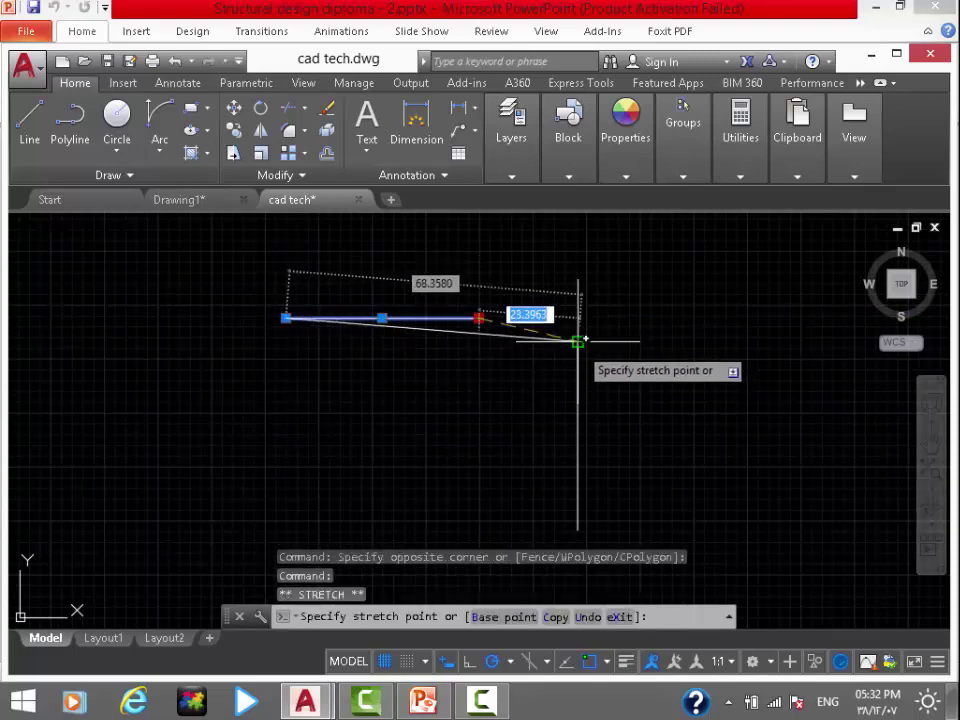
click(578, 318)
click(580, 344)
click(550, 362)
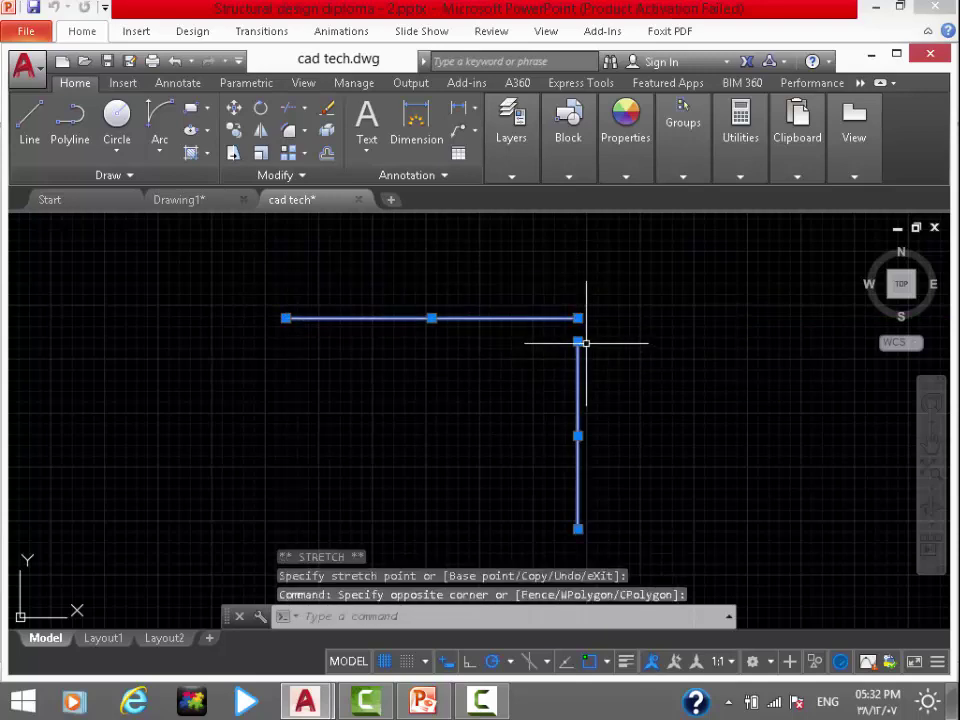
click(578, 342)
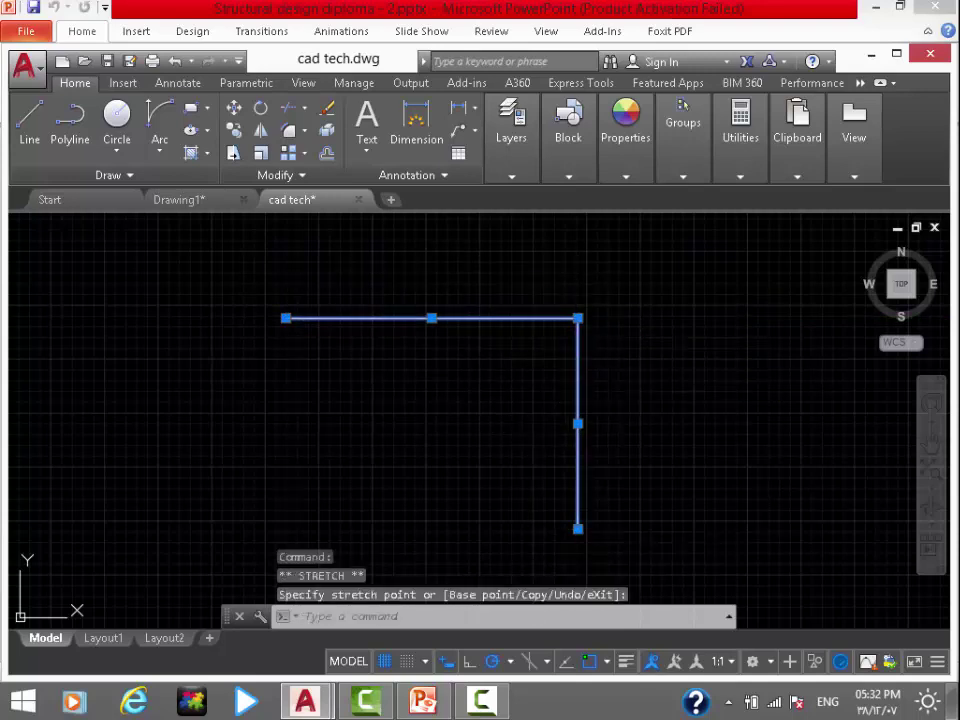
key(Escape)
key(ctrl+z)
key(ctrl+z)
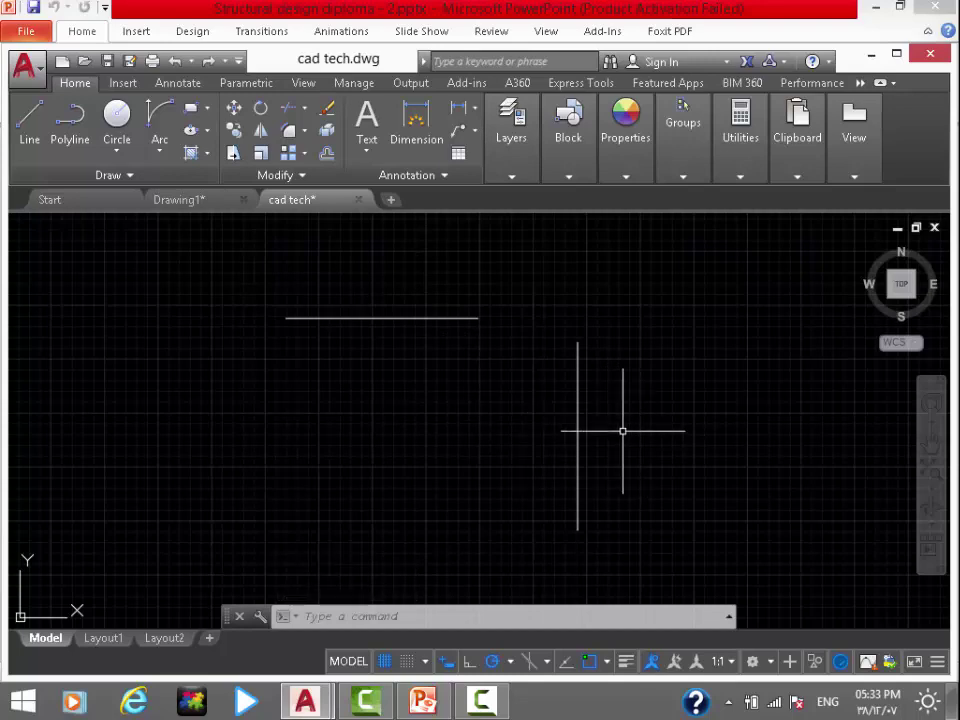
text(f)
Fillet the vertical and horizontal lines with radius 0 into a sharp square corner
key(Return)
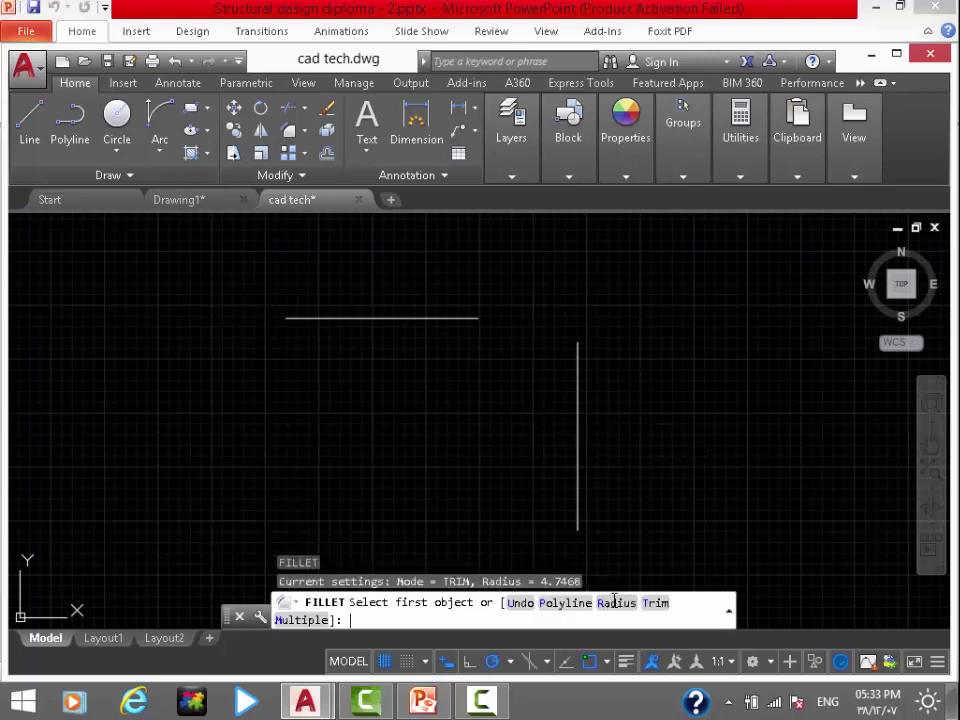
click(614, 602)
text(0)
key(Return)
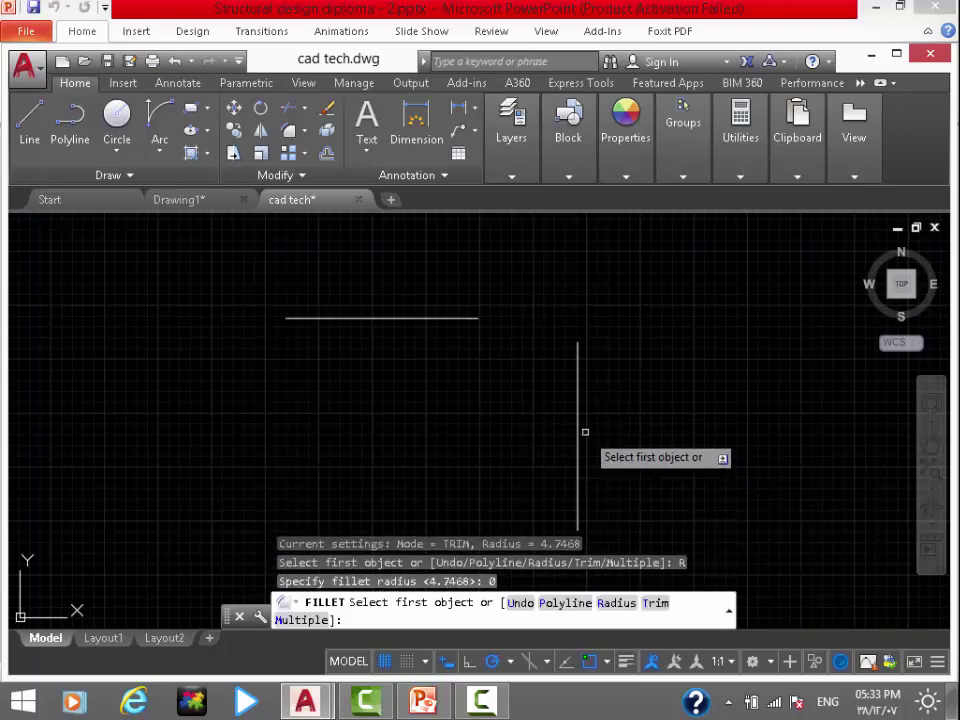
click(576, 422)
click(437, 319)
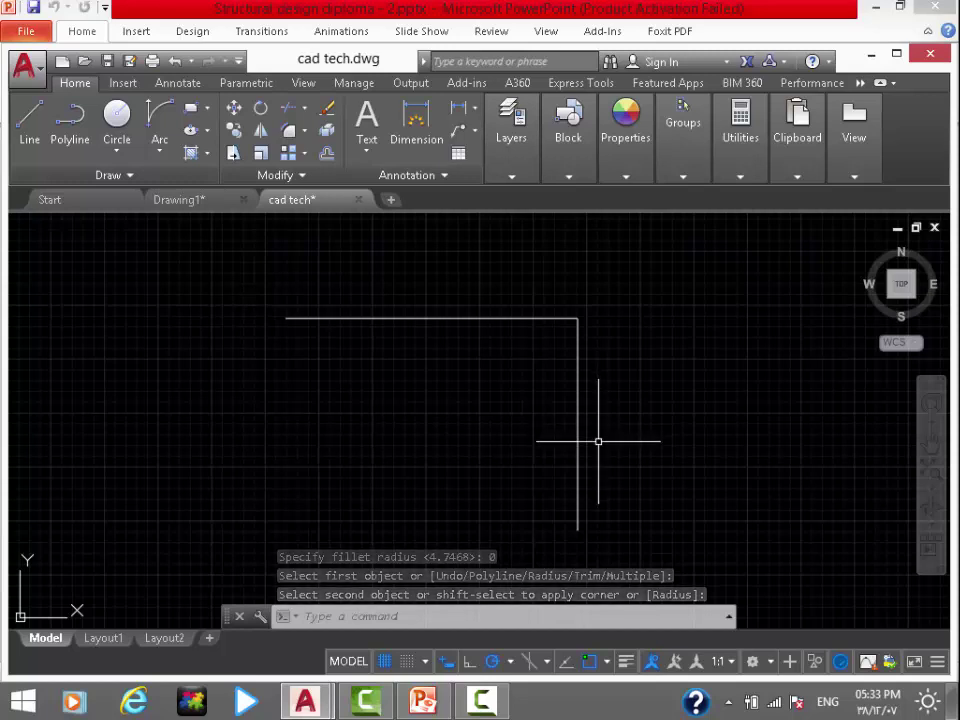
Draw a 30 by 40 rectangle with REC
scroll(600, 418, down, 3)
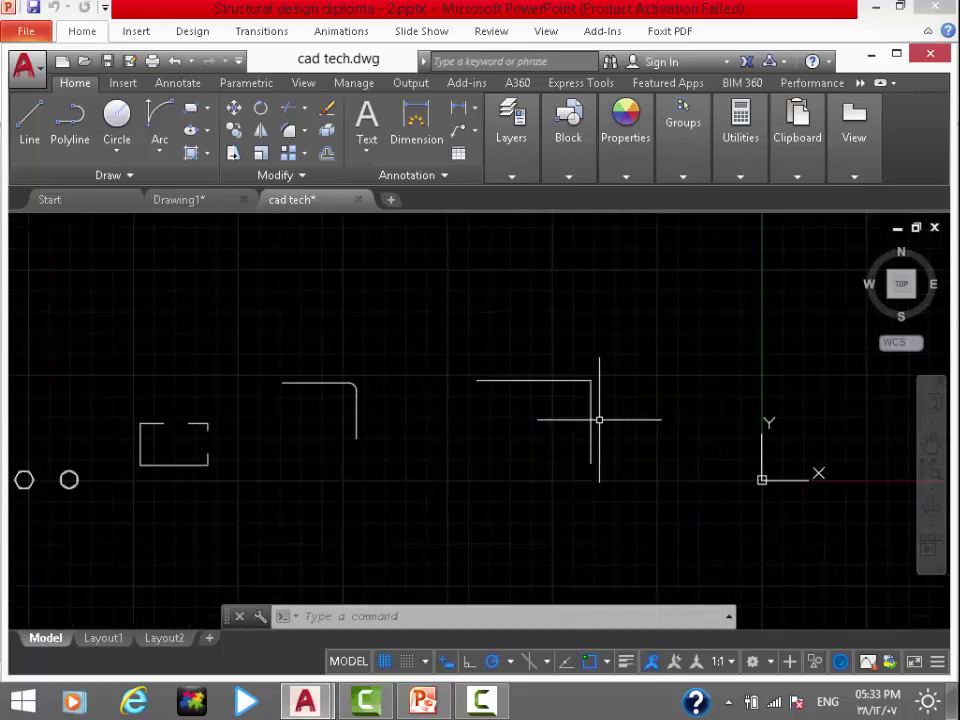
mouse_move(600, 418)
middle_down()
mouse_move(567, 422)
mouse_move(477, 476)
middle_up()
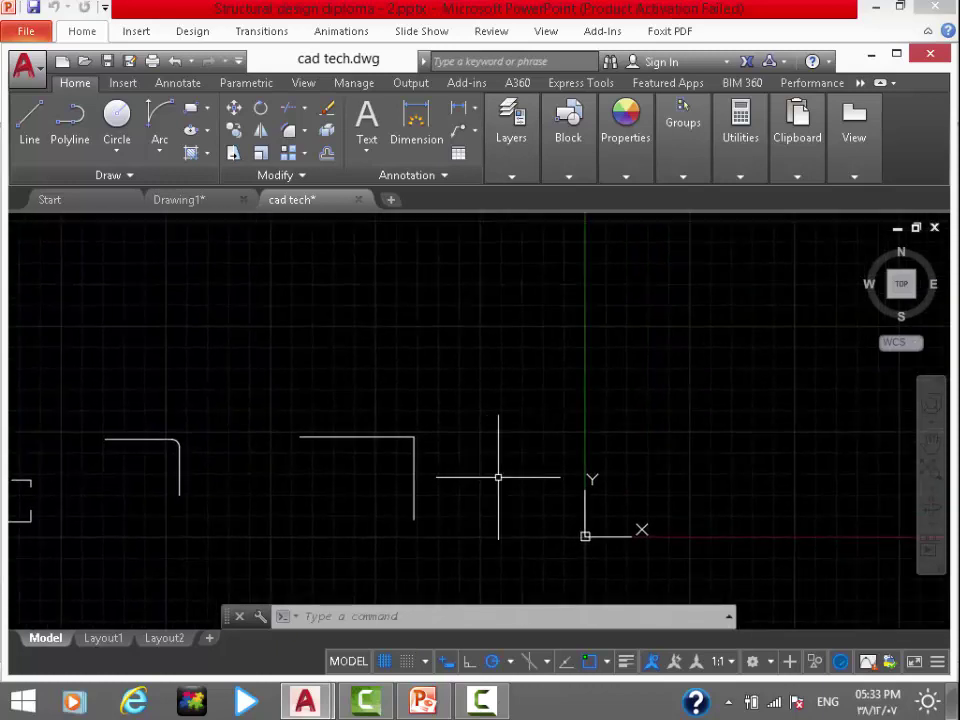
text(rec)
key(Return)
click(435, 308)
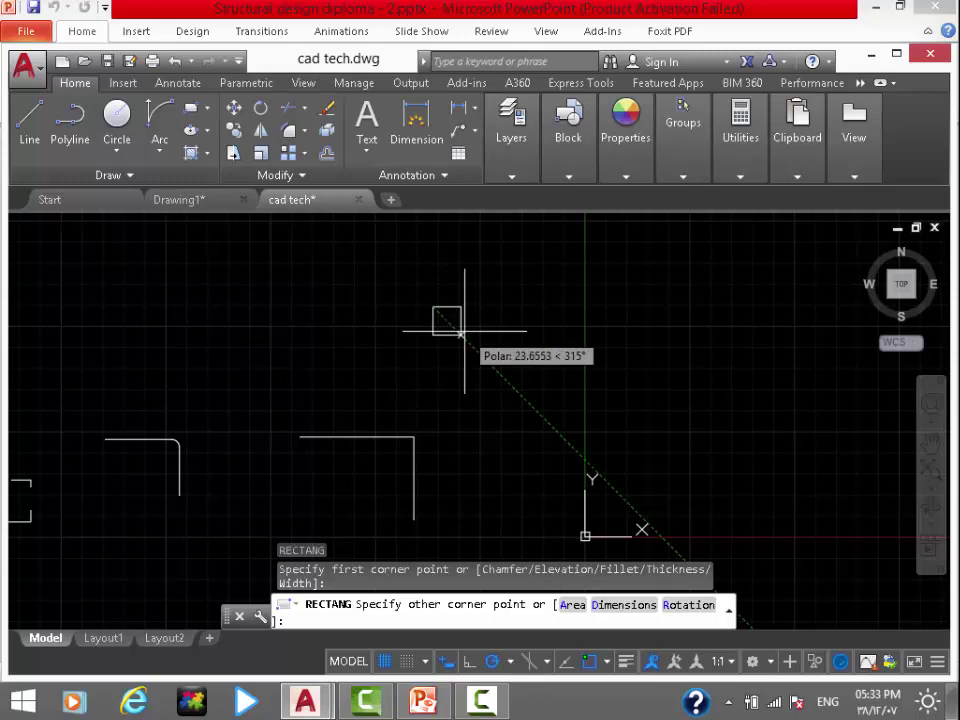
text(30)
key(Tab)
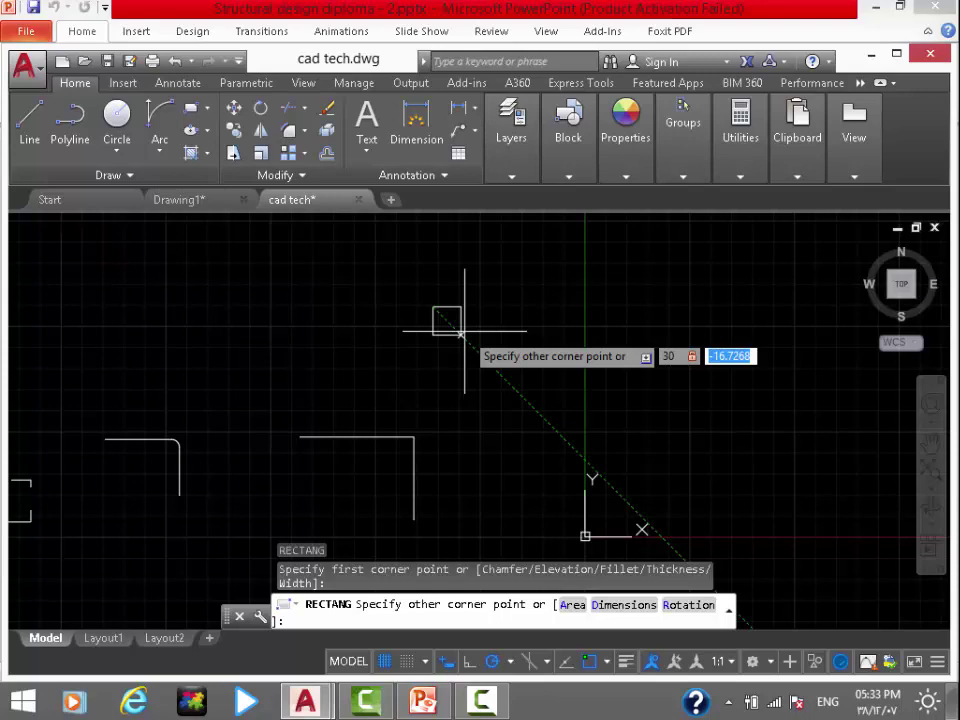
key(Return)
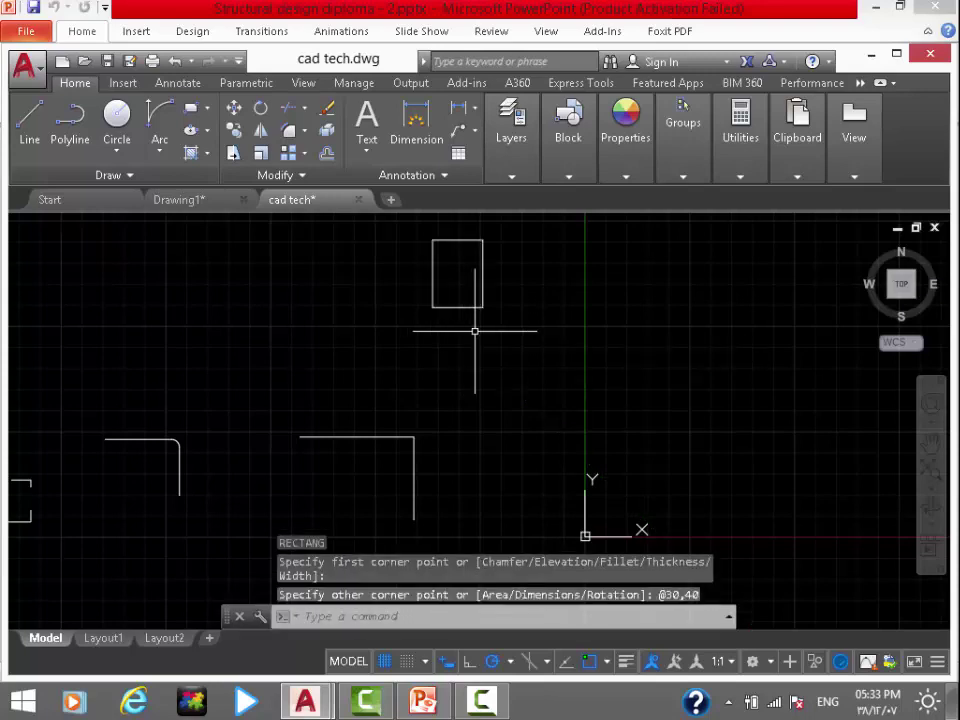
Select the new rectangle, clear the selection, and start the Stretch command
middle_drag(465, 328, 431, 390)
scroll(428, 380, up, 4)
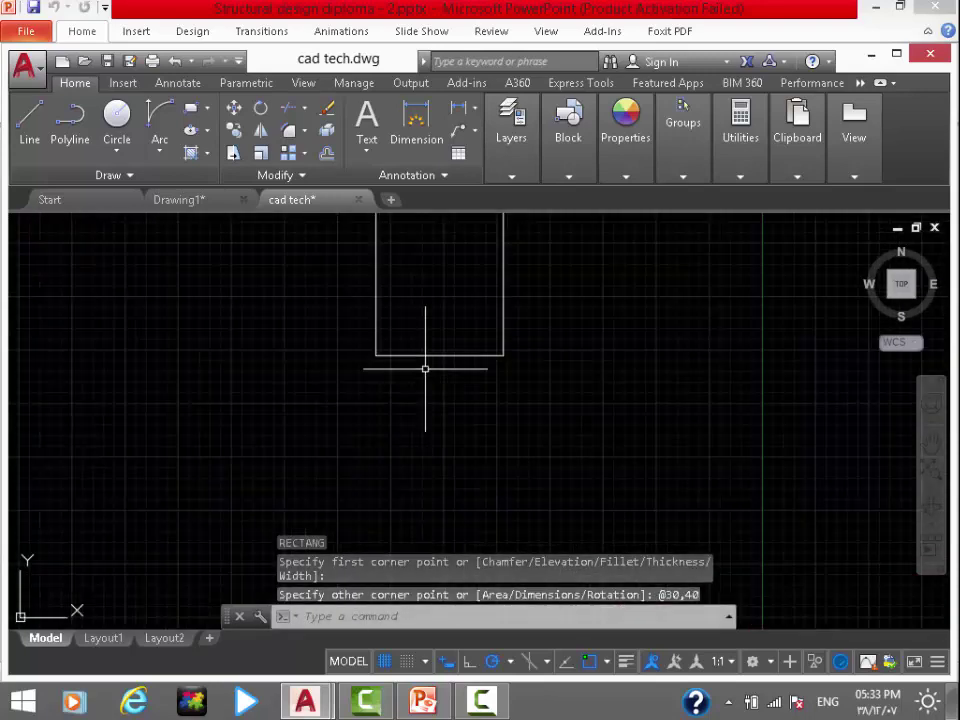
scroll(450, 372, up, 2)
scroll(476, 378, down, 3)
click(542, 297)
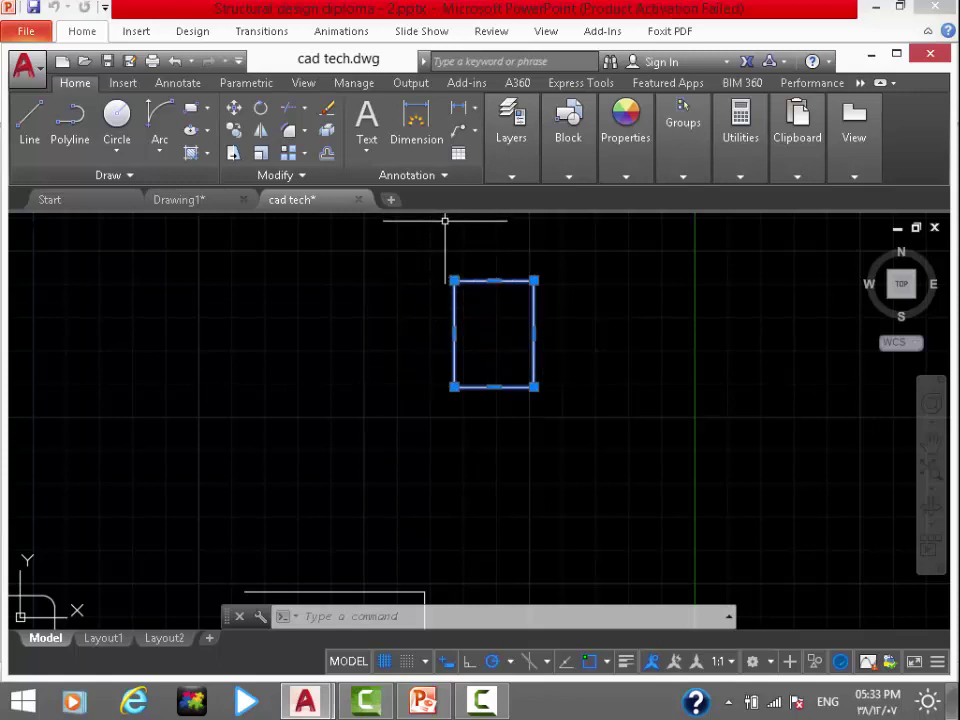
middle_drag(447, 238, 445, 295)
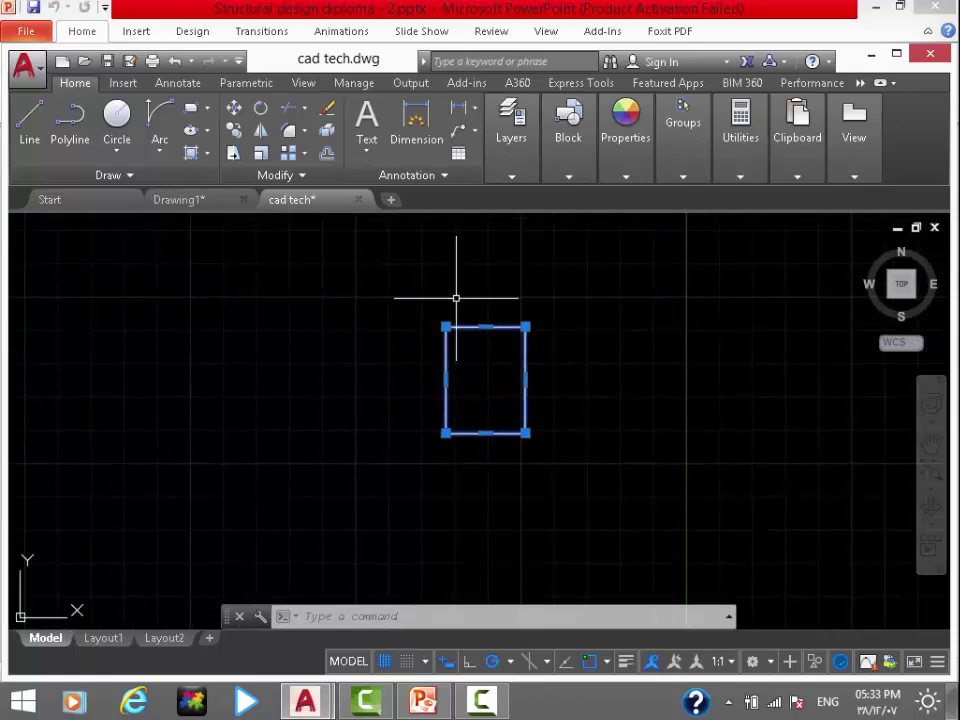
click(456, 298)
key(Escape)
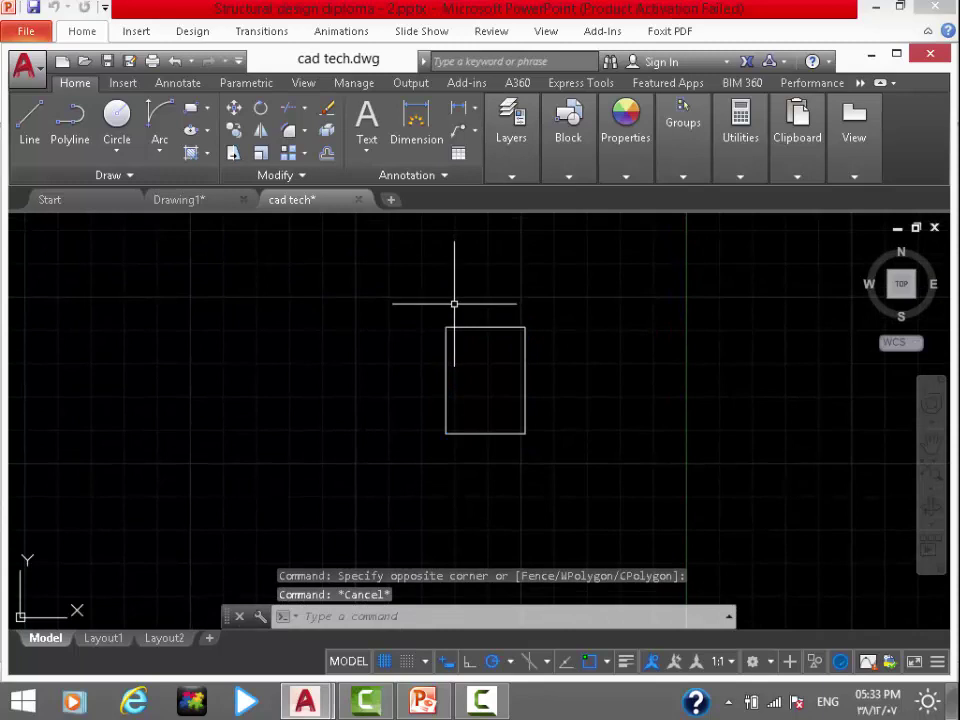
text(S)
key(Return)
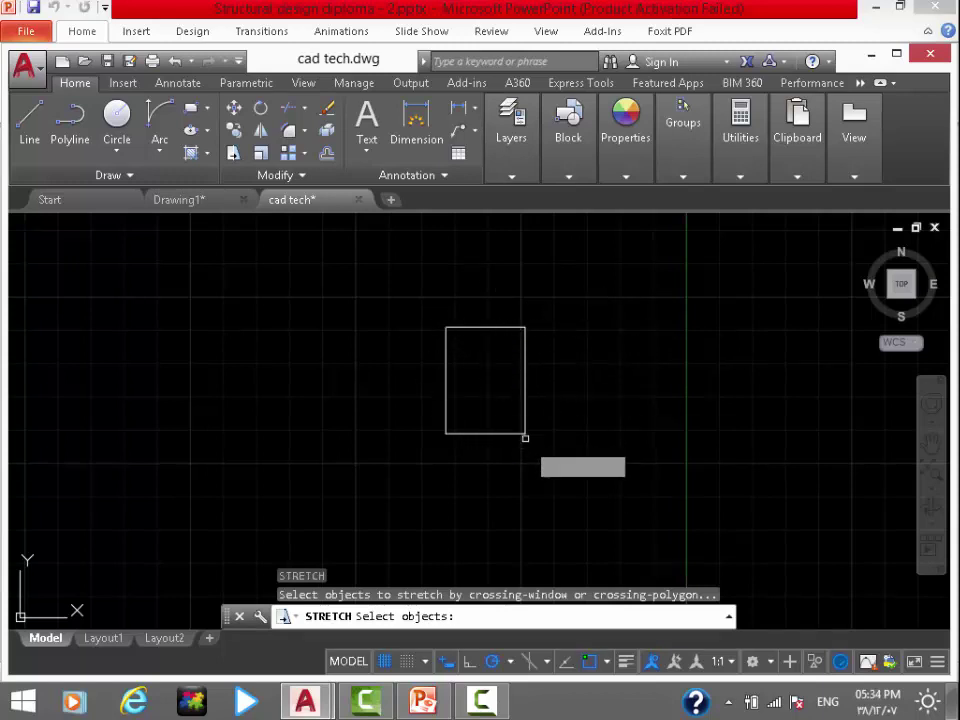
Stretch the rectangle's top edge up by 10 using a crossing window
click(567, 294)
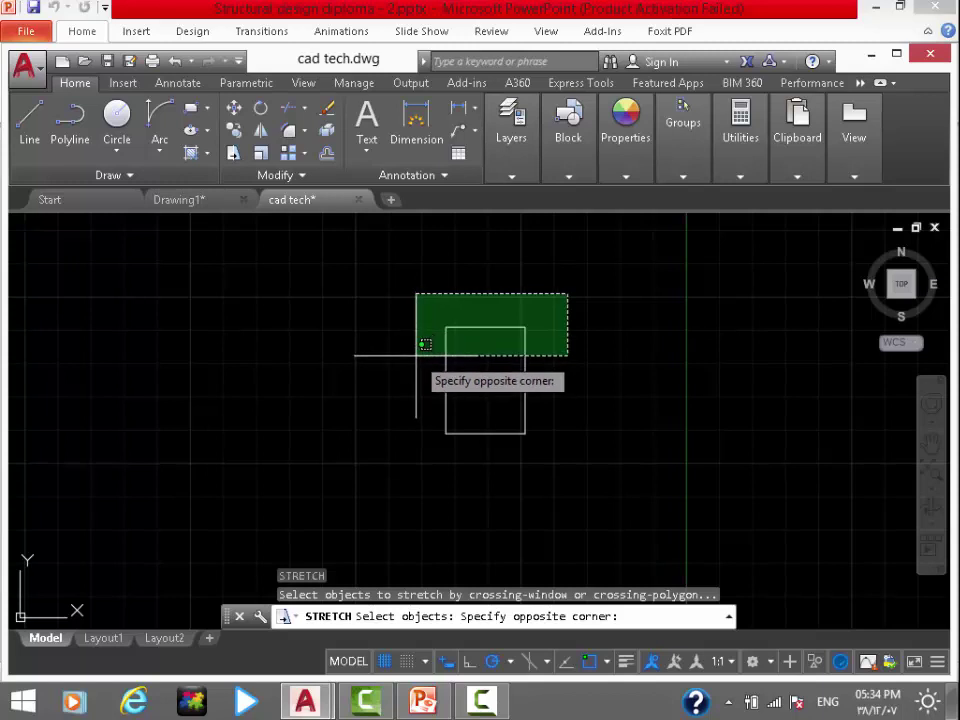
click(421, 350)
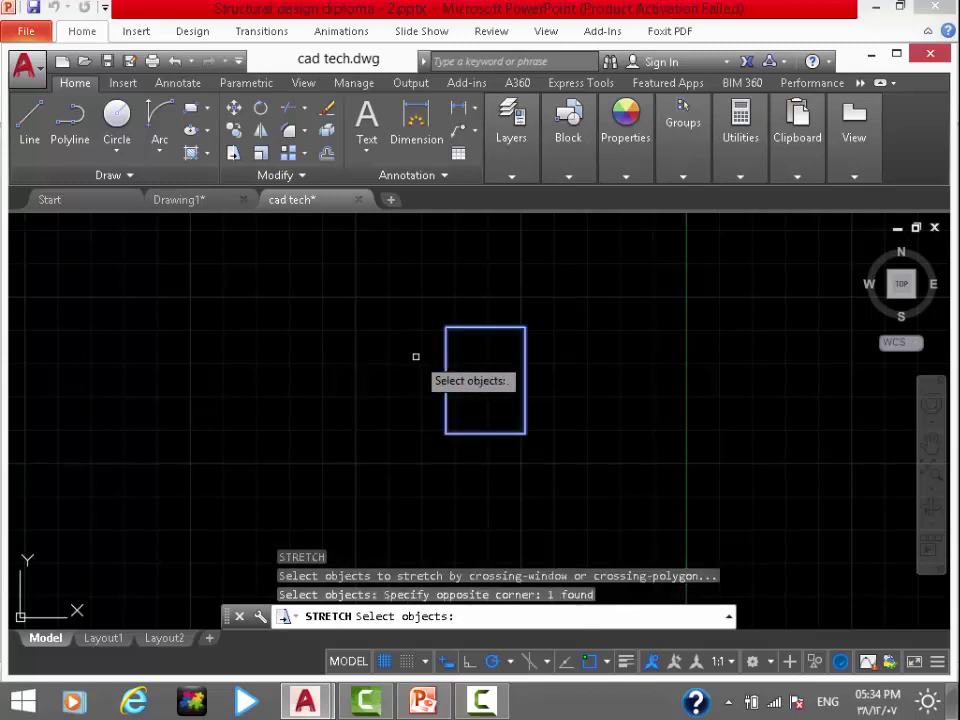
key(Return)
click(561, 374)
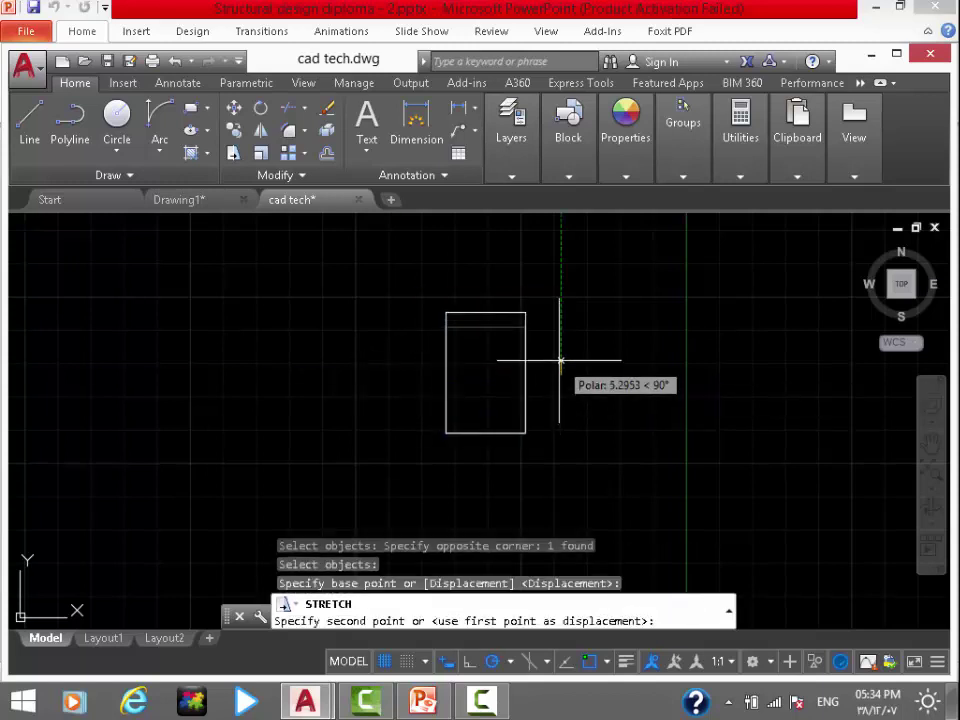
text(10)
key(Return)
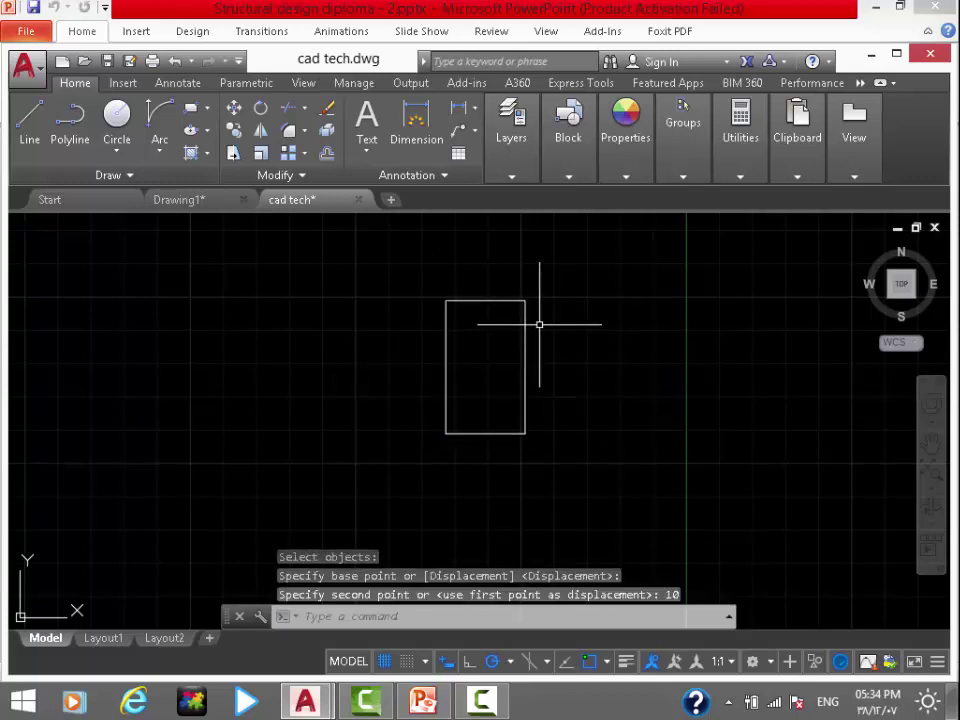
Select the rectangle, clear the selection, and reselect it with a small window
click(526, 318)
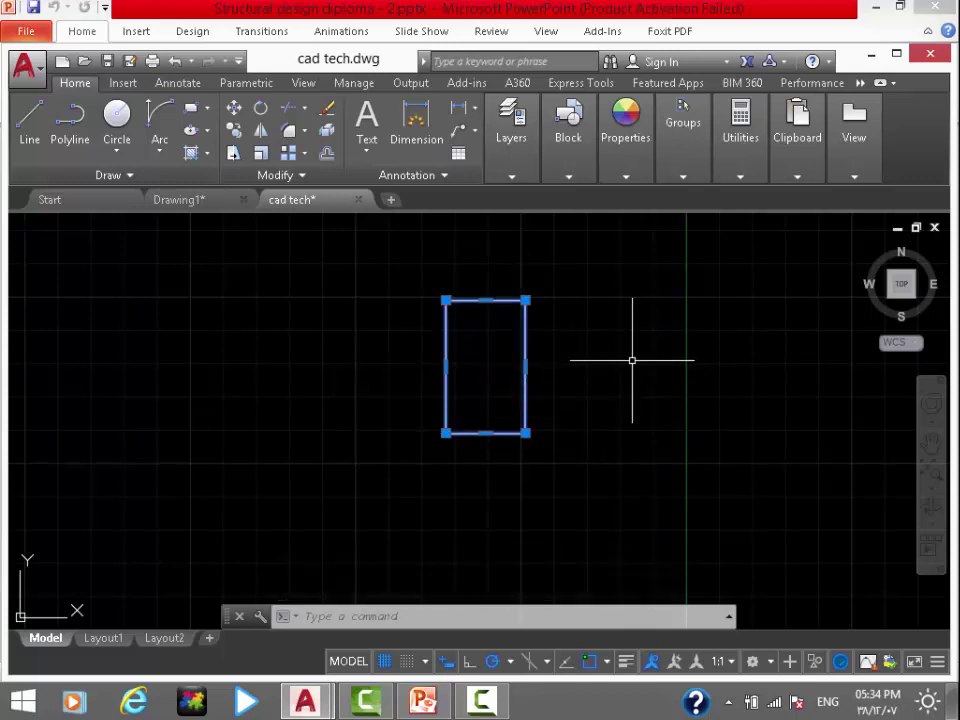
key(Escape)
click(553, 347)
click(523, 360)
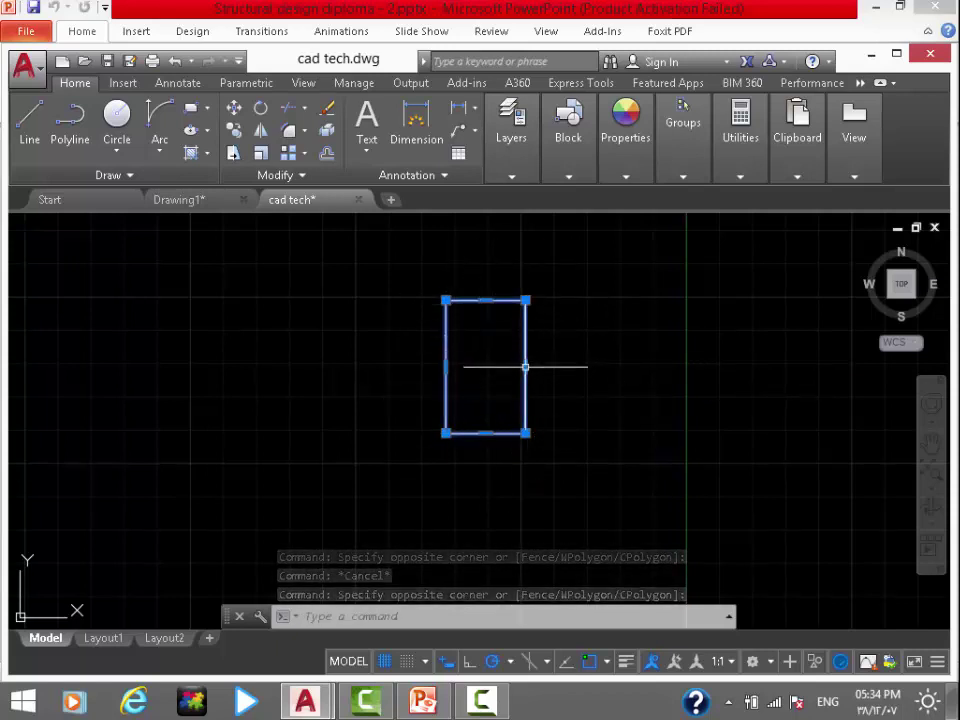
Grip-stretch the right edge out by 10, then start and cancel a bottom-edge grip stretch
click(525, 367)
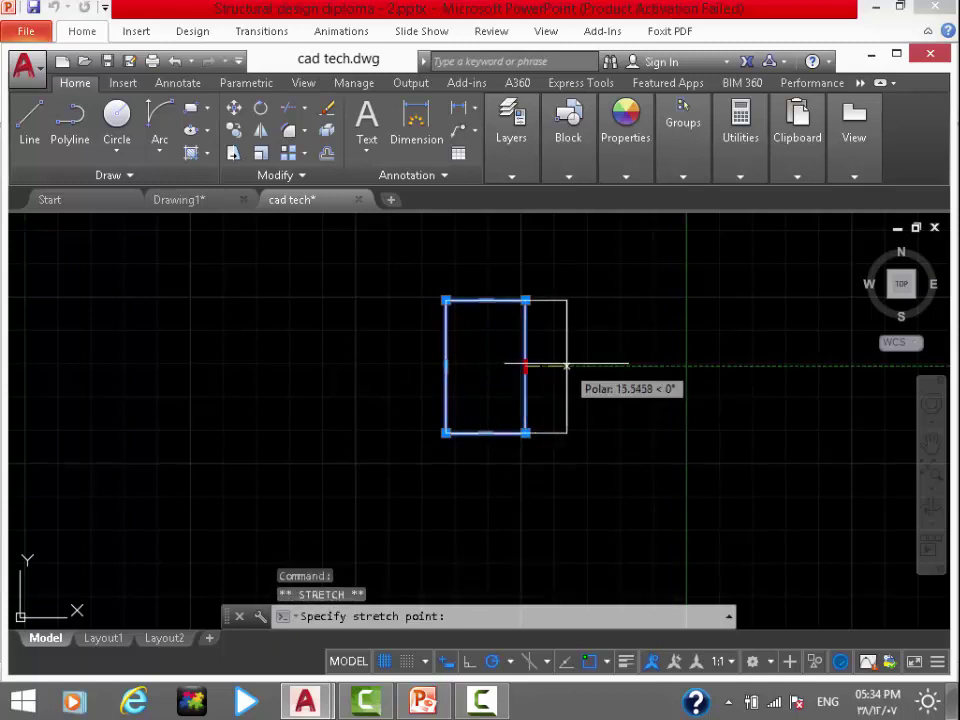
text(10)
key(Return)
click(518, 385)
click(499, 432)
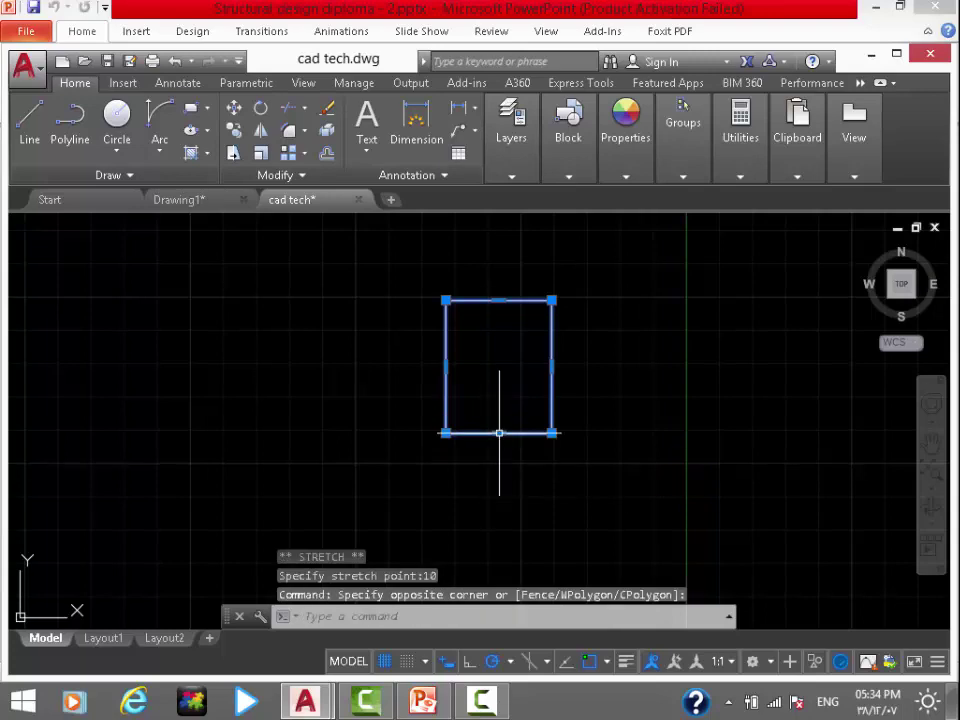
click(499, 432)
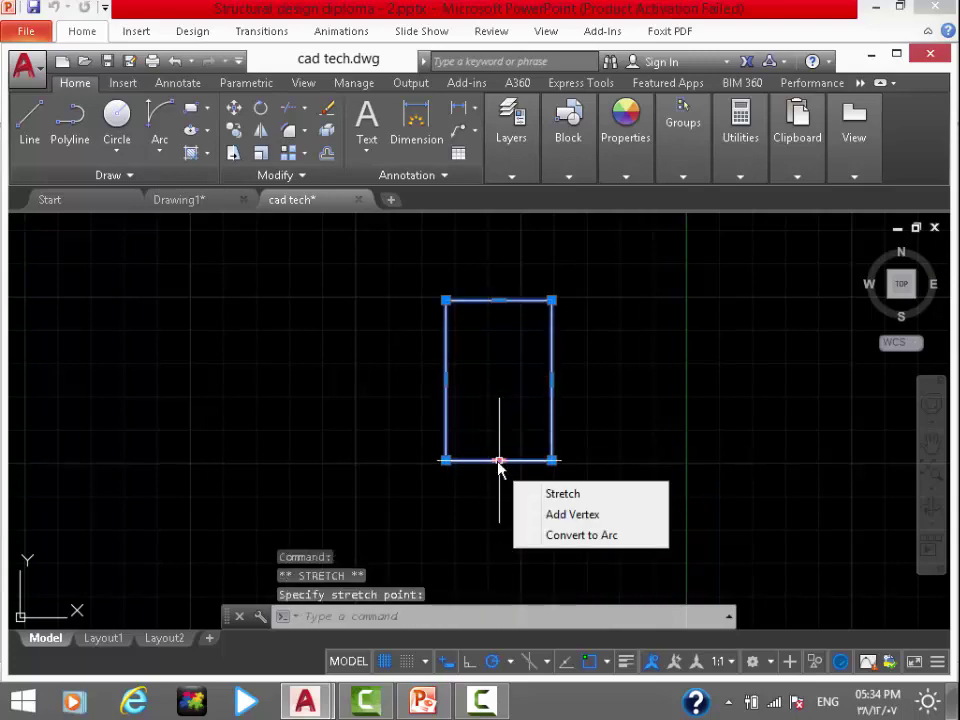
key(Escape)
Draw another 30 by 40 rectangle
scroll(516, 426, down, 4)
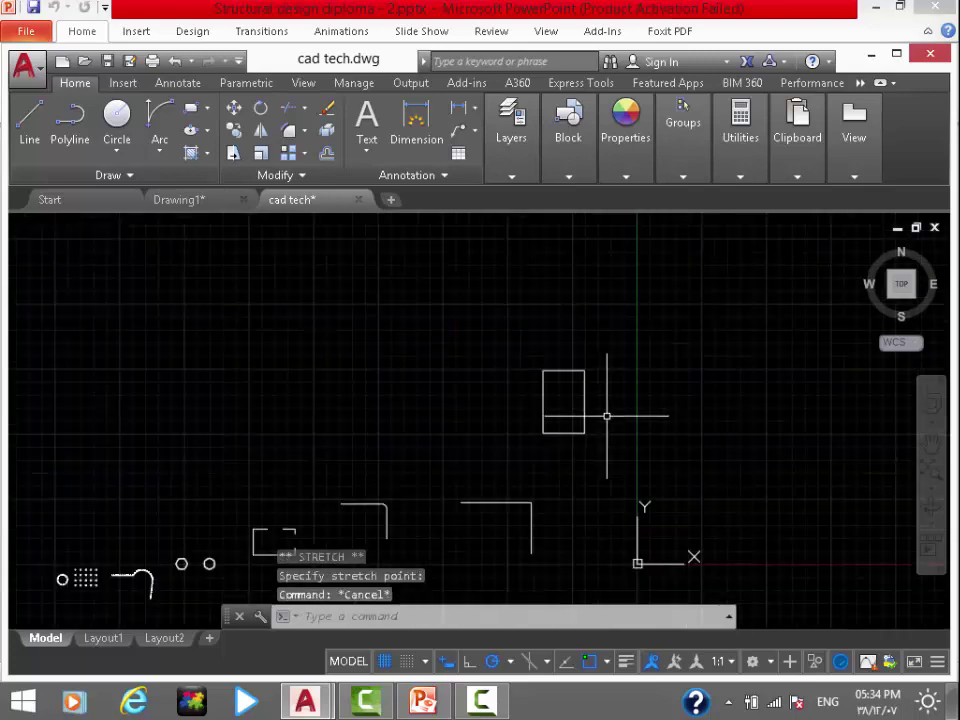
middle_drag(606, 413, 498, 406)
text(rec)
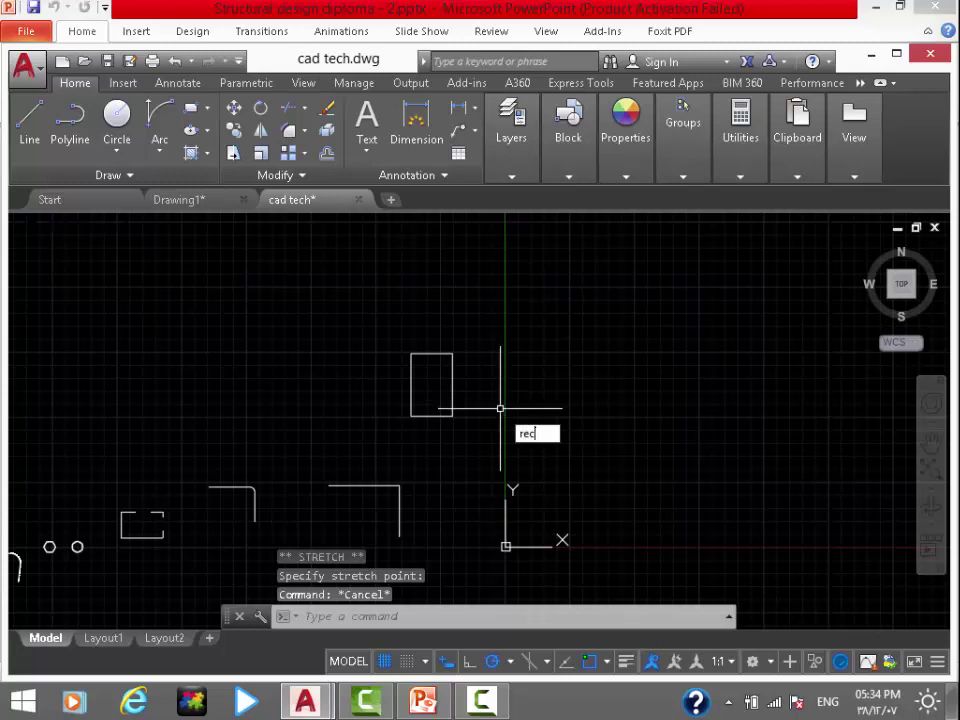
key(Return)
click(568, 398)
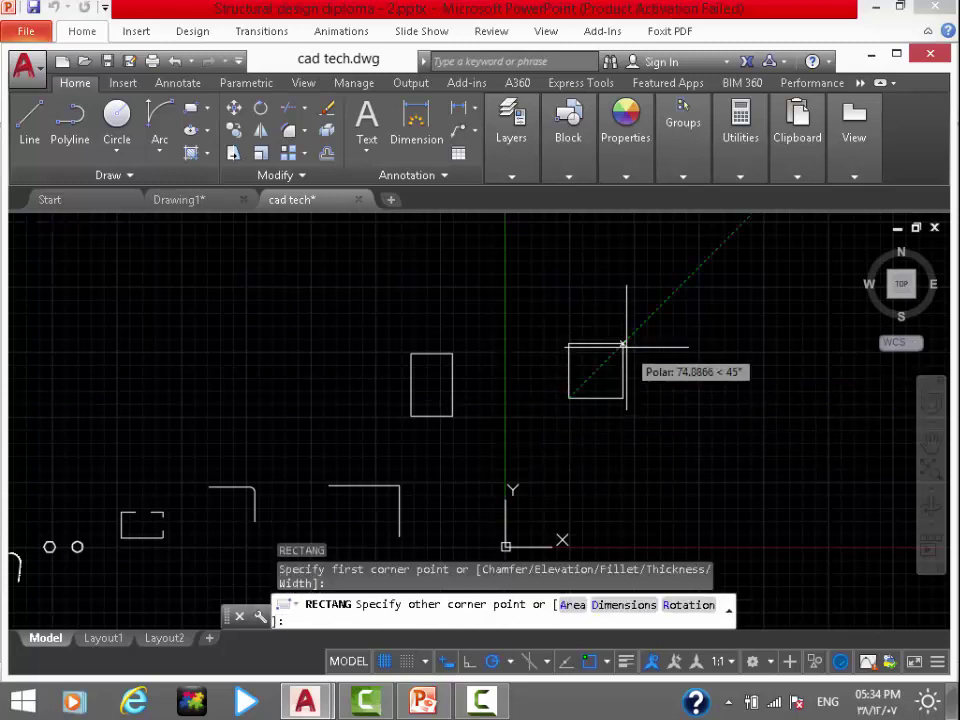
text(30)
text(40)
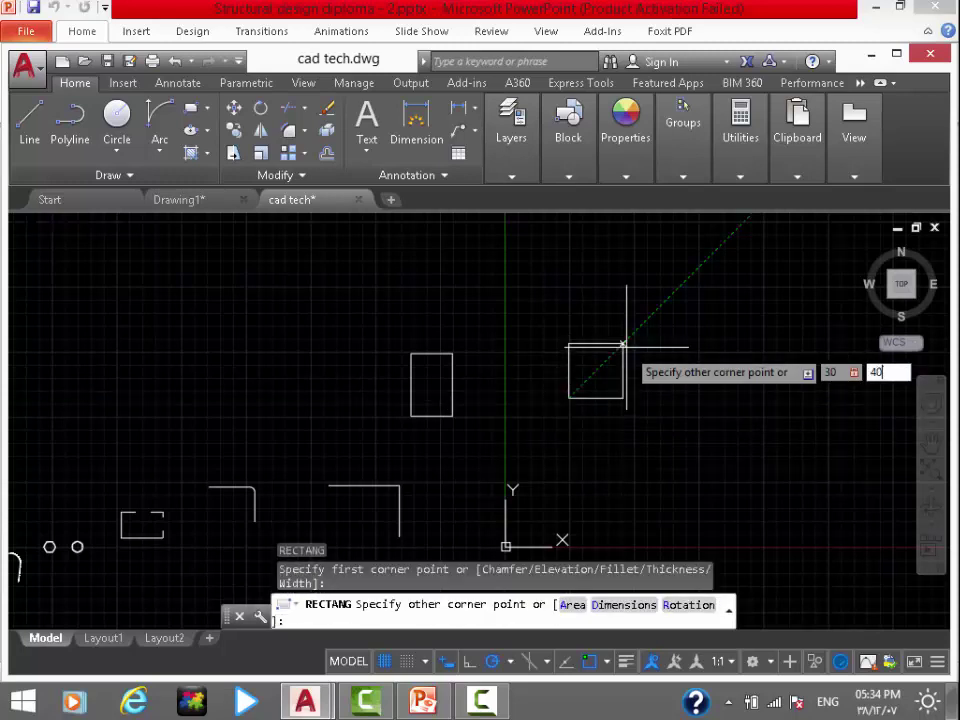
key(Return)
Stretch the rectangle's right edge out by 10 with a crossing window
scroll(626, 347, up, 3)
scroll(594, 349, up, 3)
scroll(586, 321, down, 2)
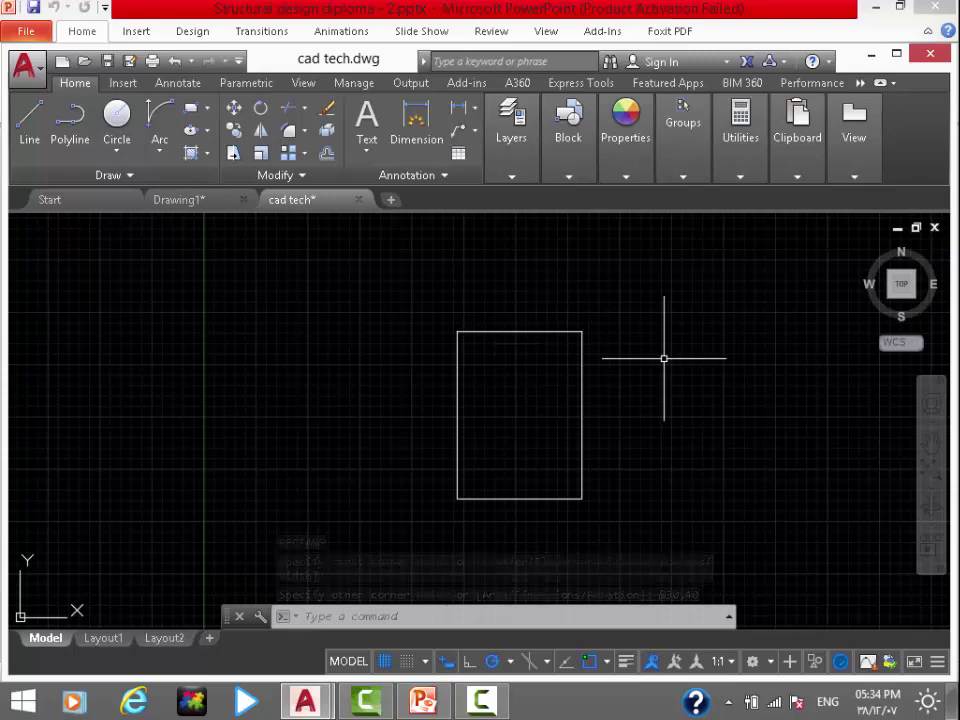
middle_drag(652, 367, 571, 325)
text(s)
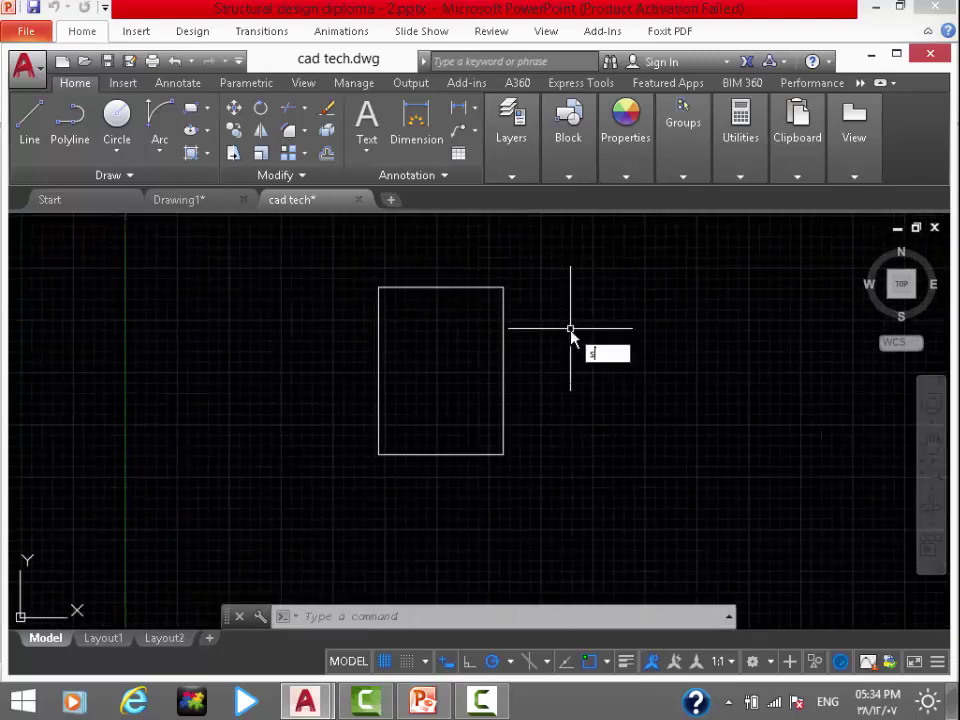
key(Return)
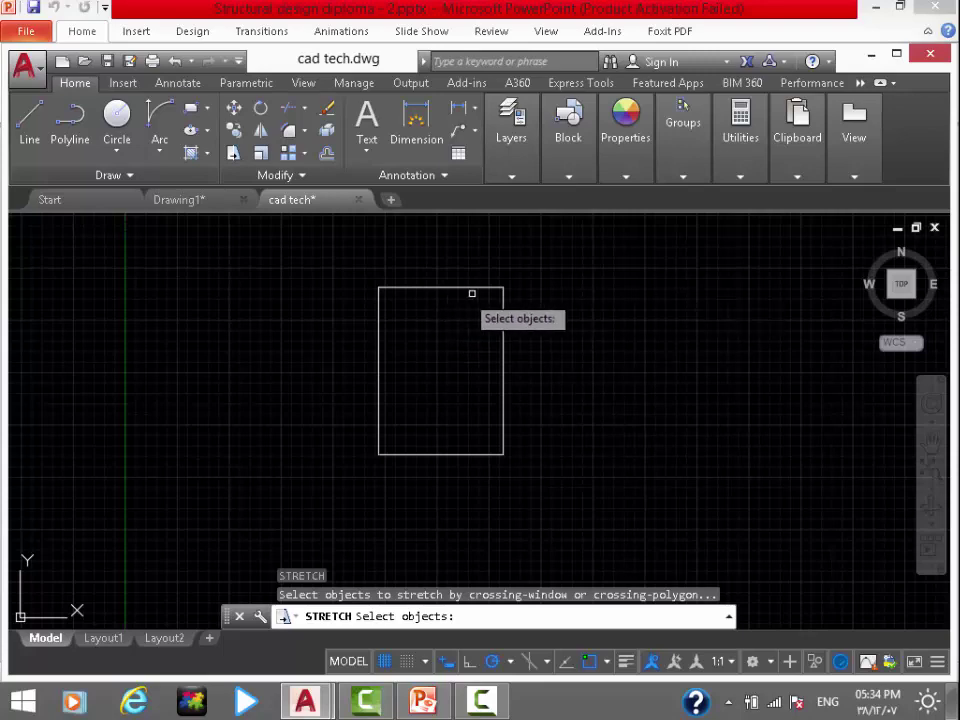
click(587, 258)
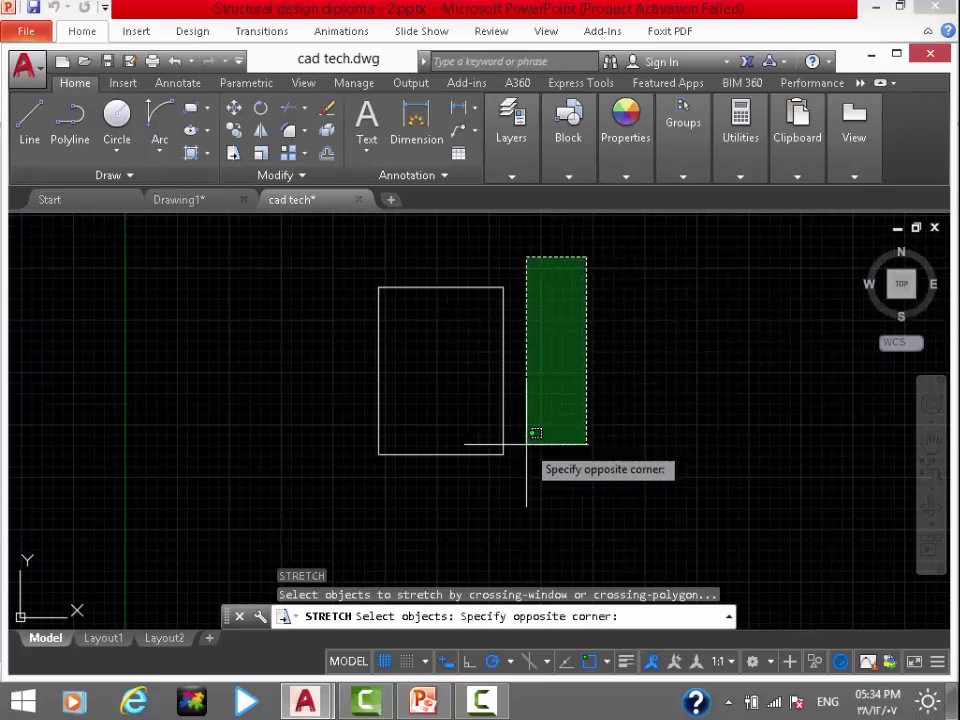
click(492, 477)
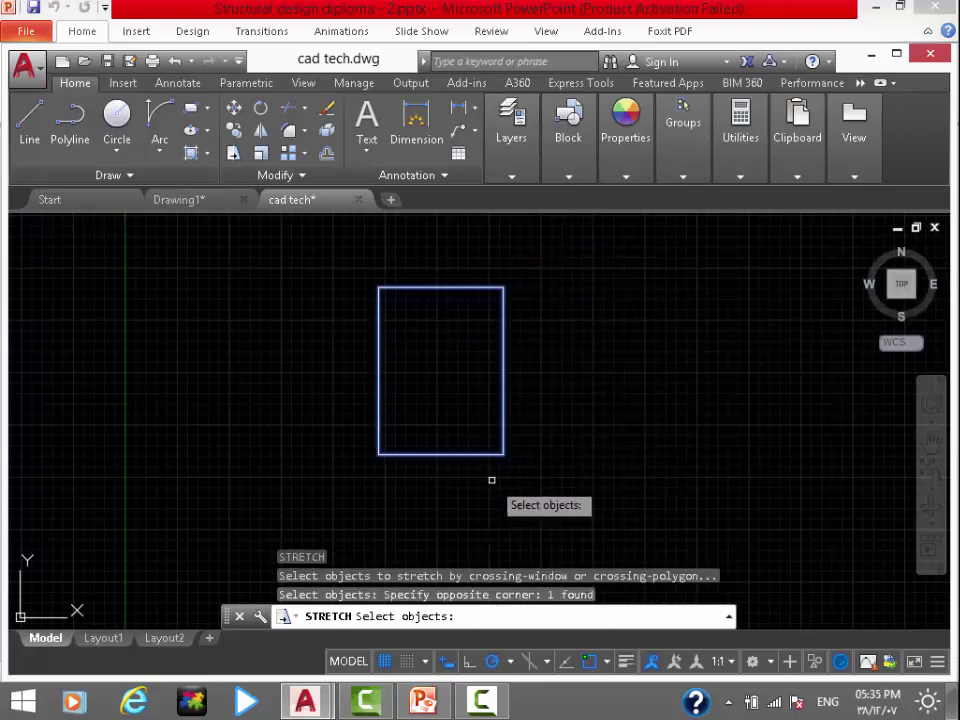
key(Return)
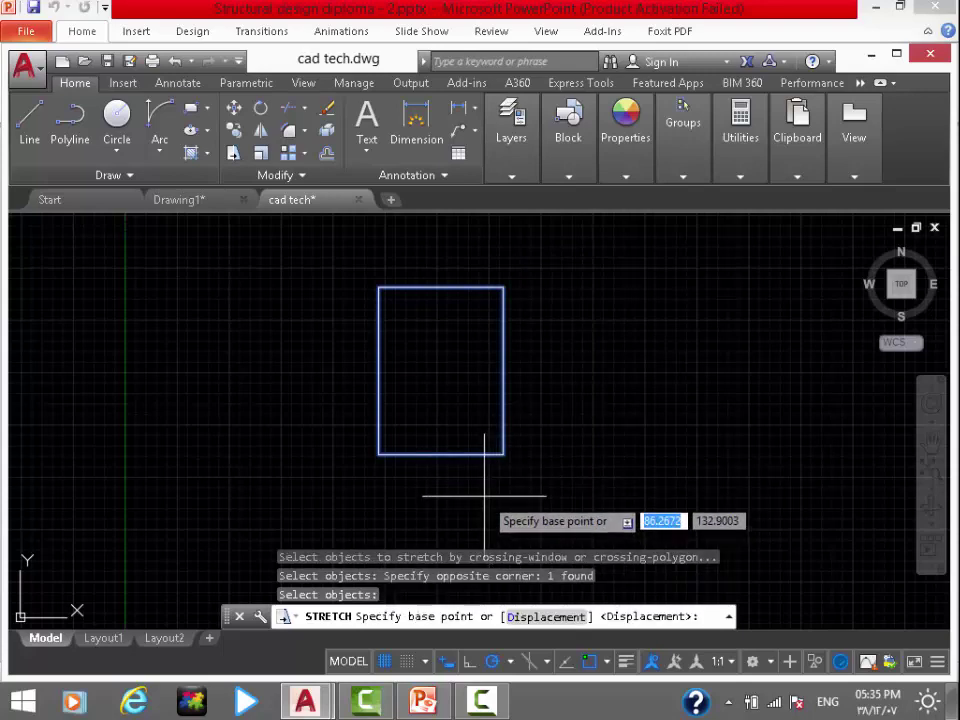
click(484, 495)
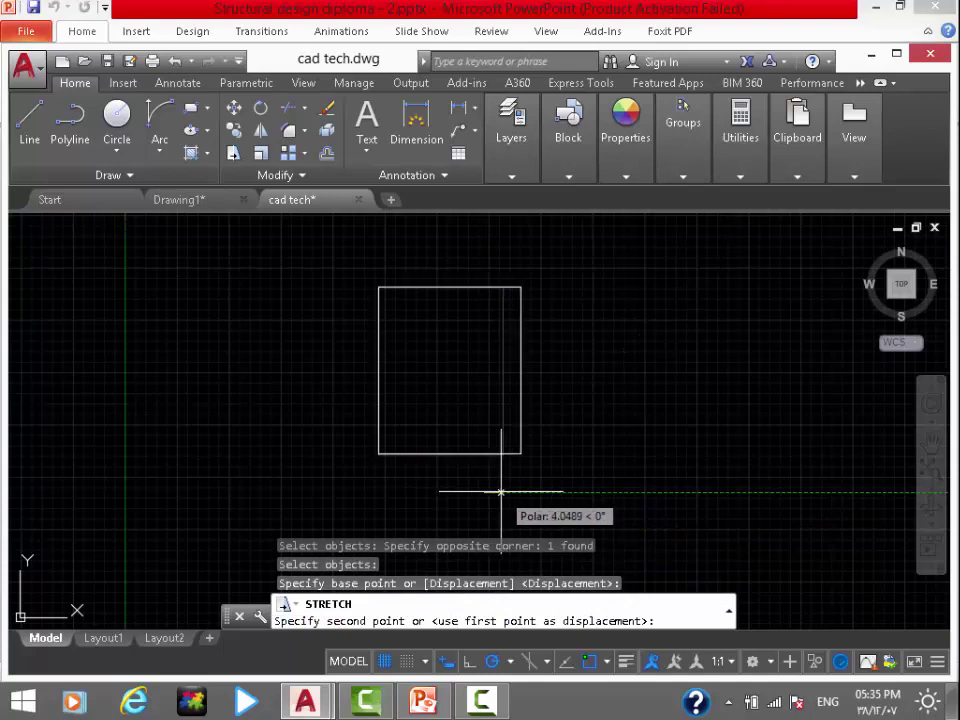
text(10)
key(Return)
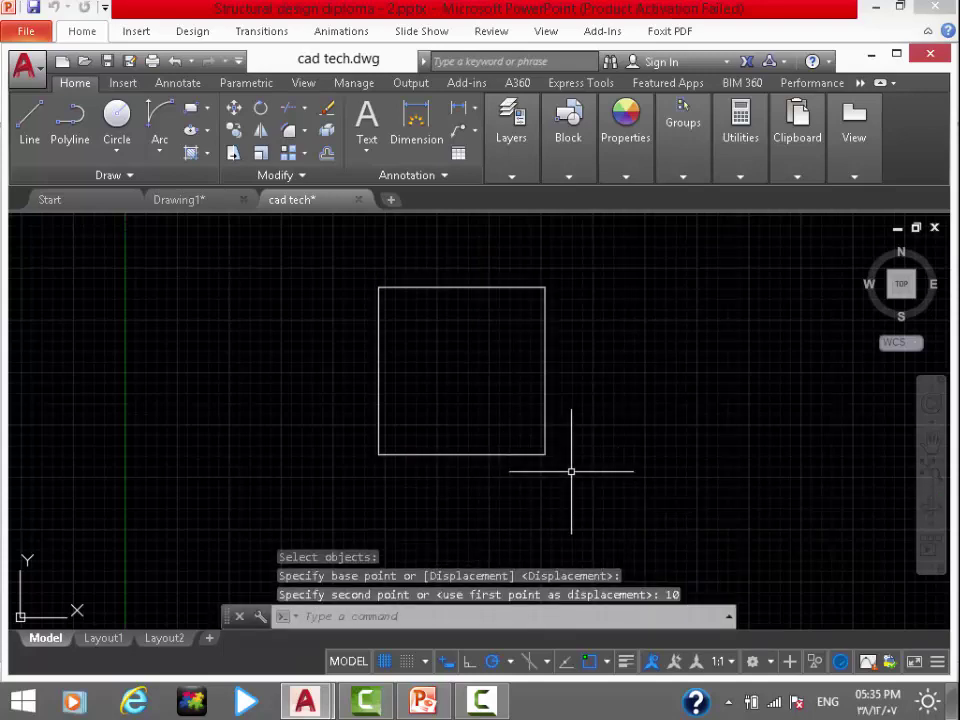
Stretch with the whole rectangle enclosed, moving it to a new position
mouse_move(580, 452)
middle_down()
mouse_move(608, 460)
mouse_move(478, 446)
middle_up()
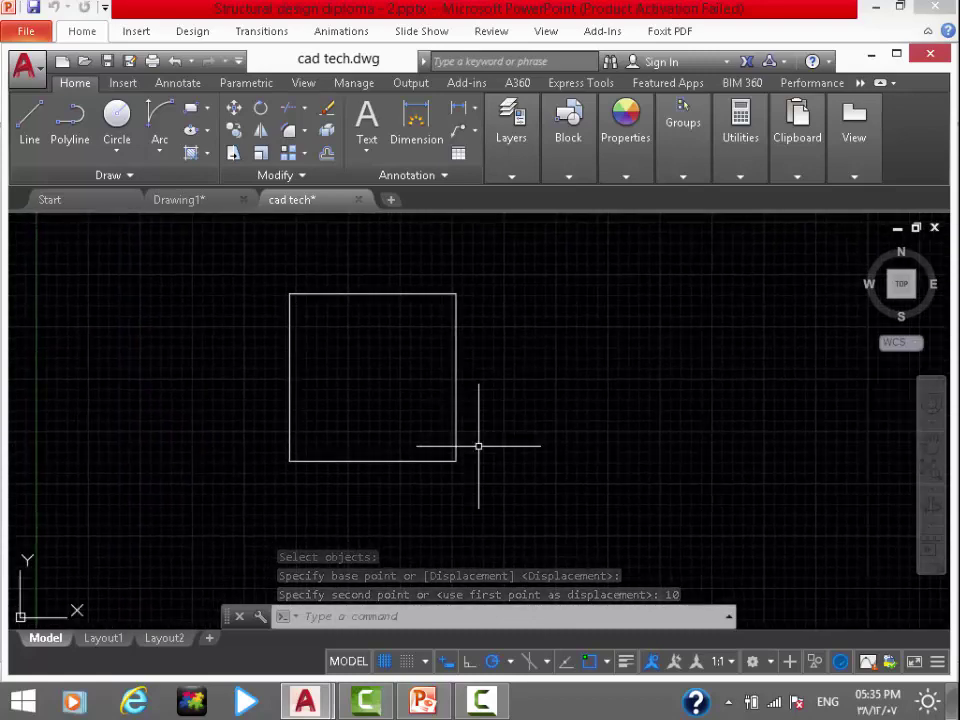
middle_drag(573, 422, 488, 456)
key(Return)
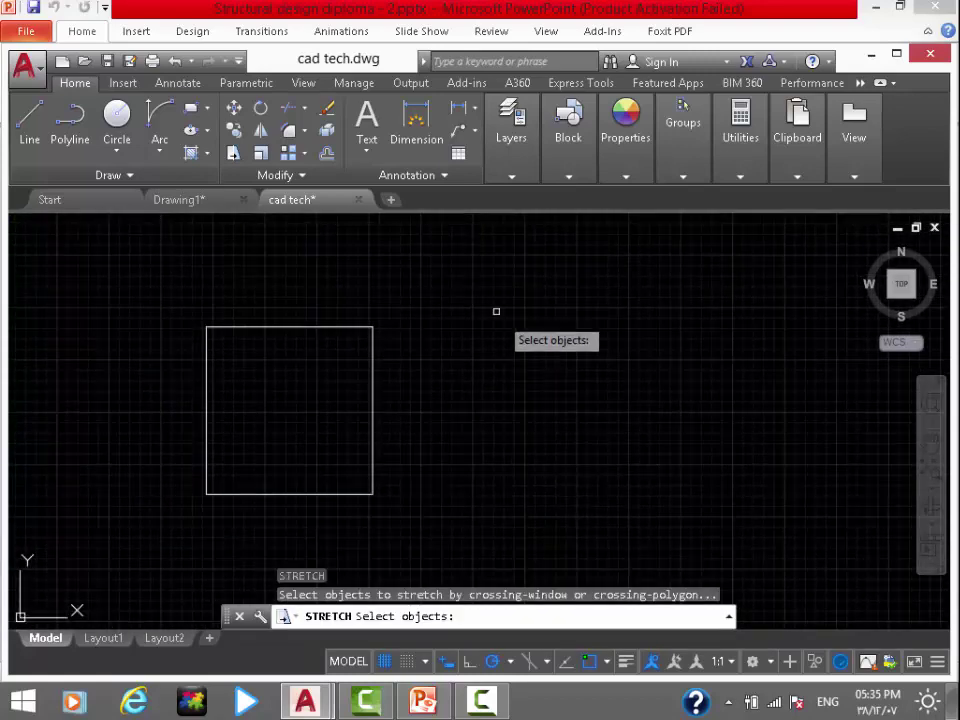
click(481, 277)
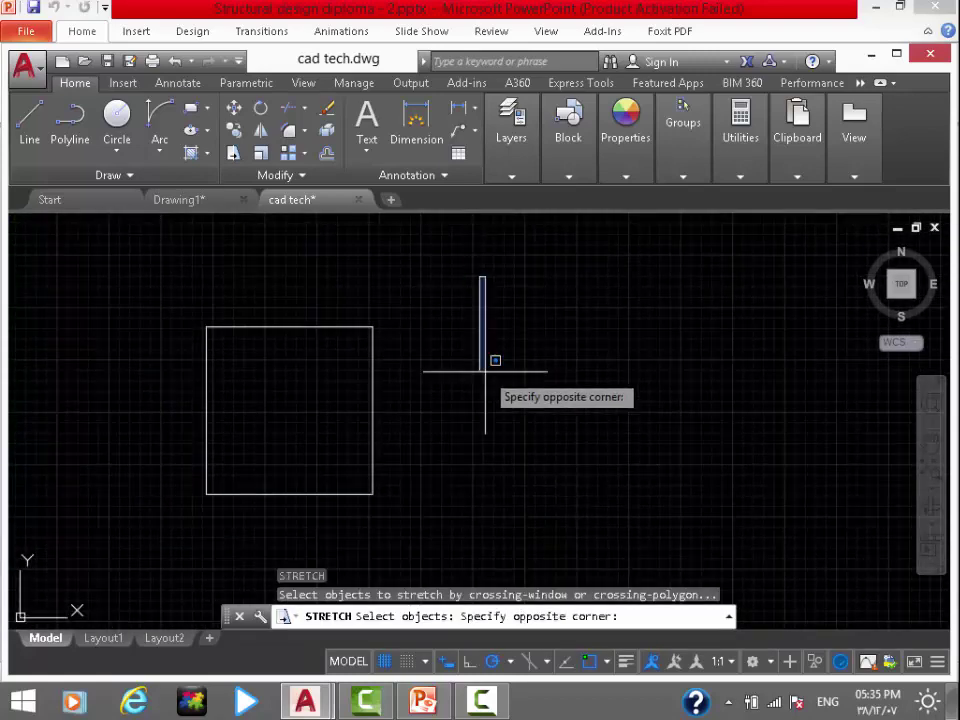
click(186, 506)
key(Return)
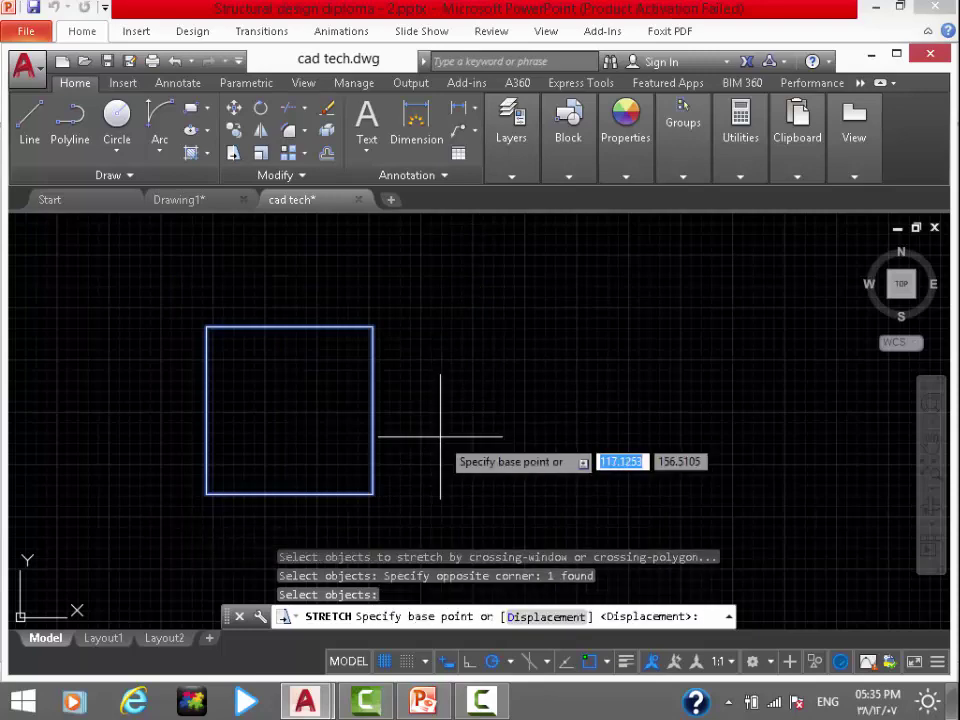
click(397, 428)
click(580, 388)
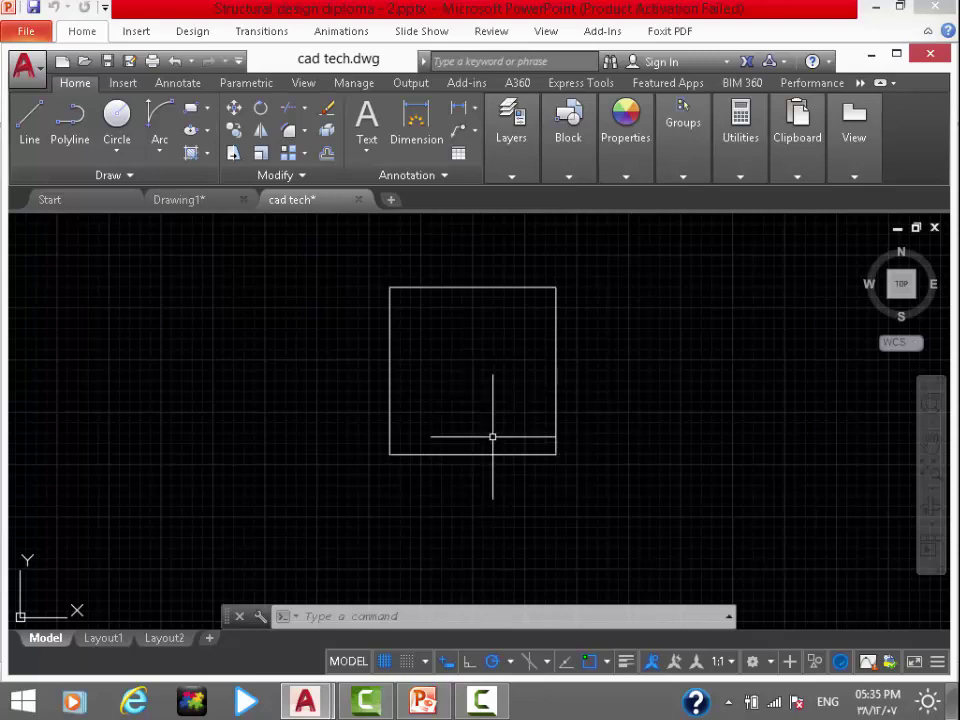
Draw a horizontal line in open space with LINE
scroll(418, 407, down, 3)
scroll(410, 415, down, 1)
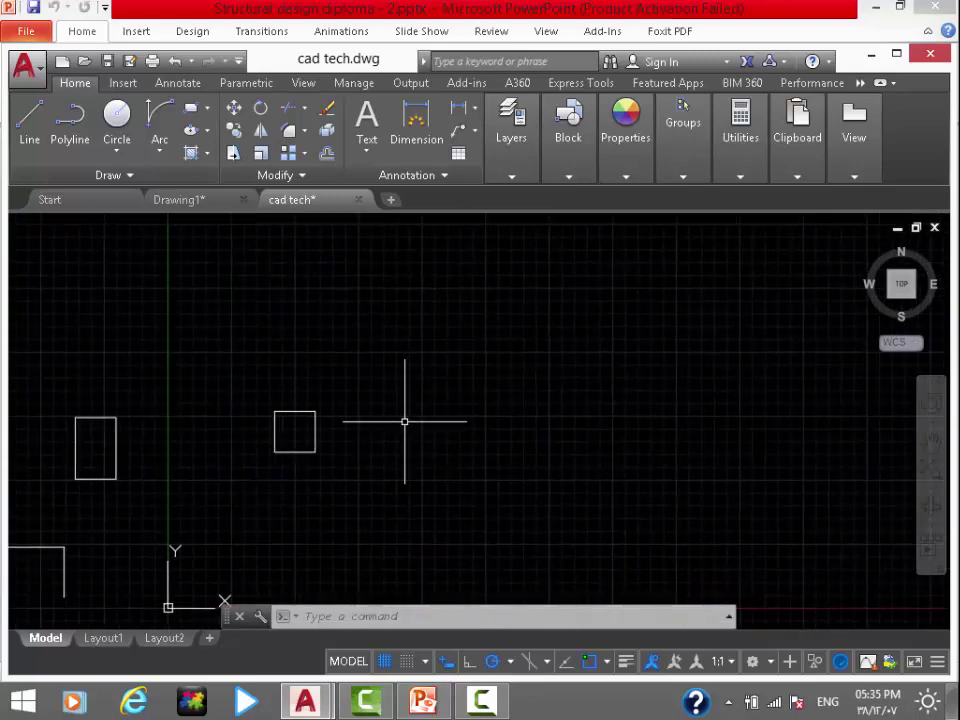
middle_drag(446, 424, 405, 448)
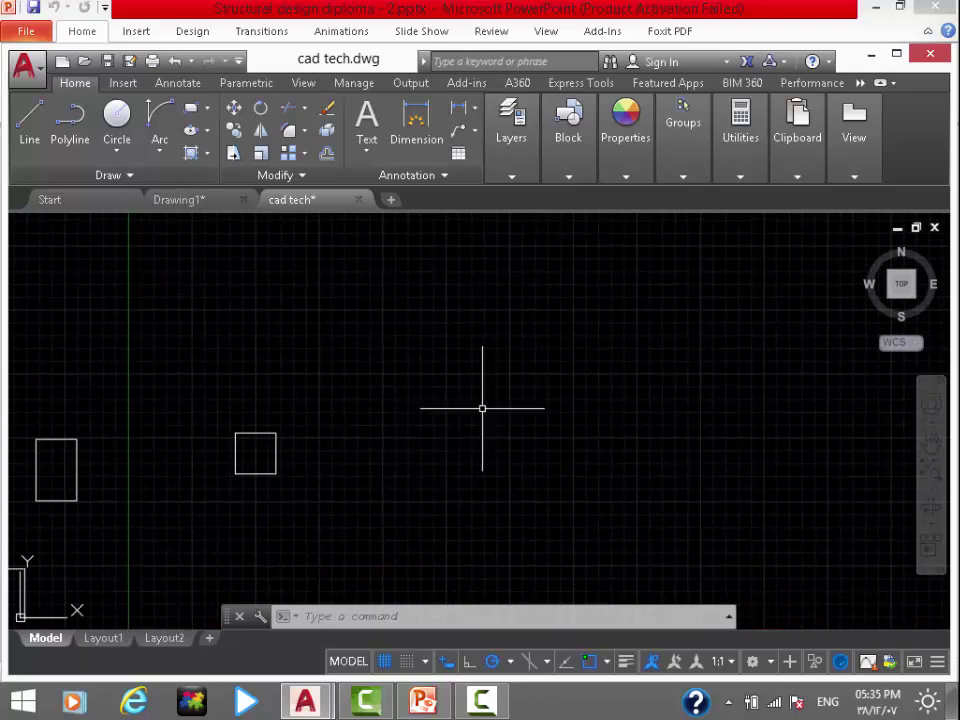
text(L)
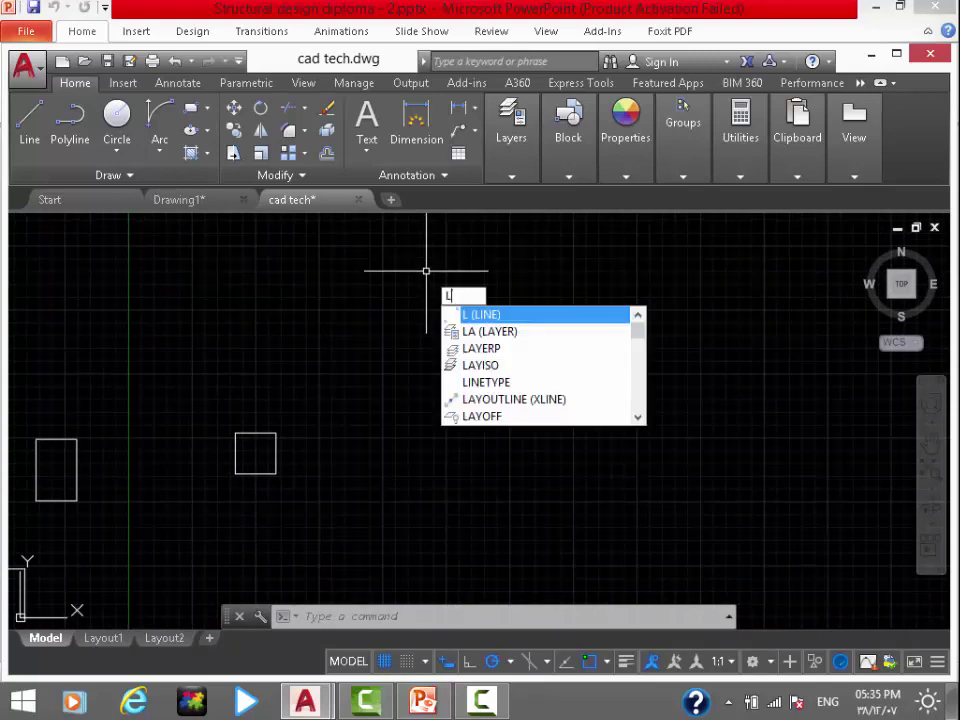
key(Return)
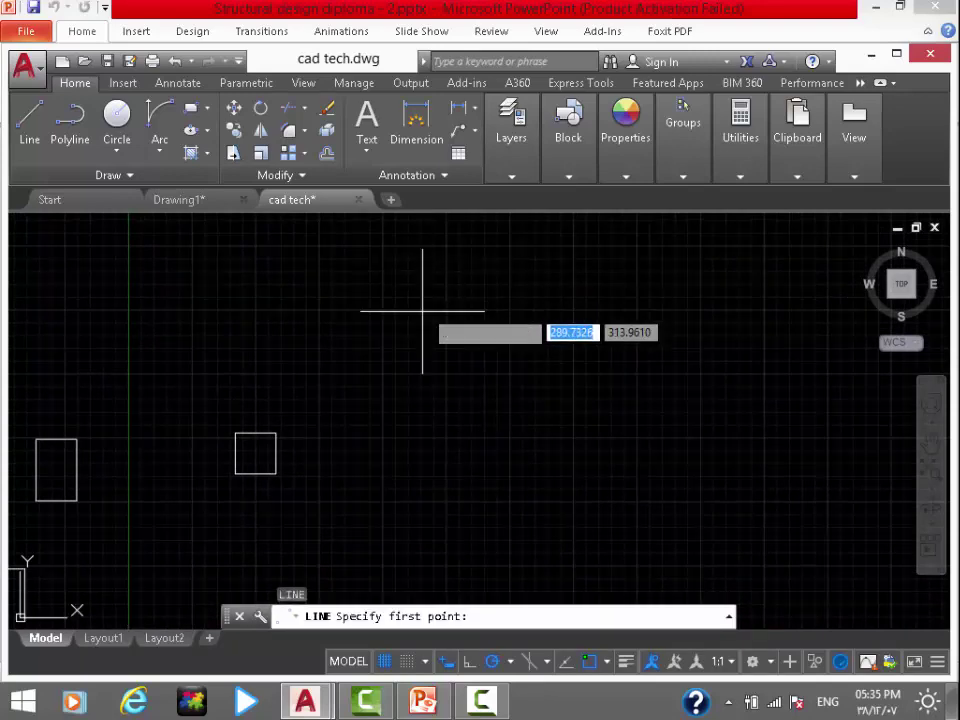
click(385, 335)
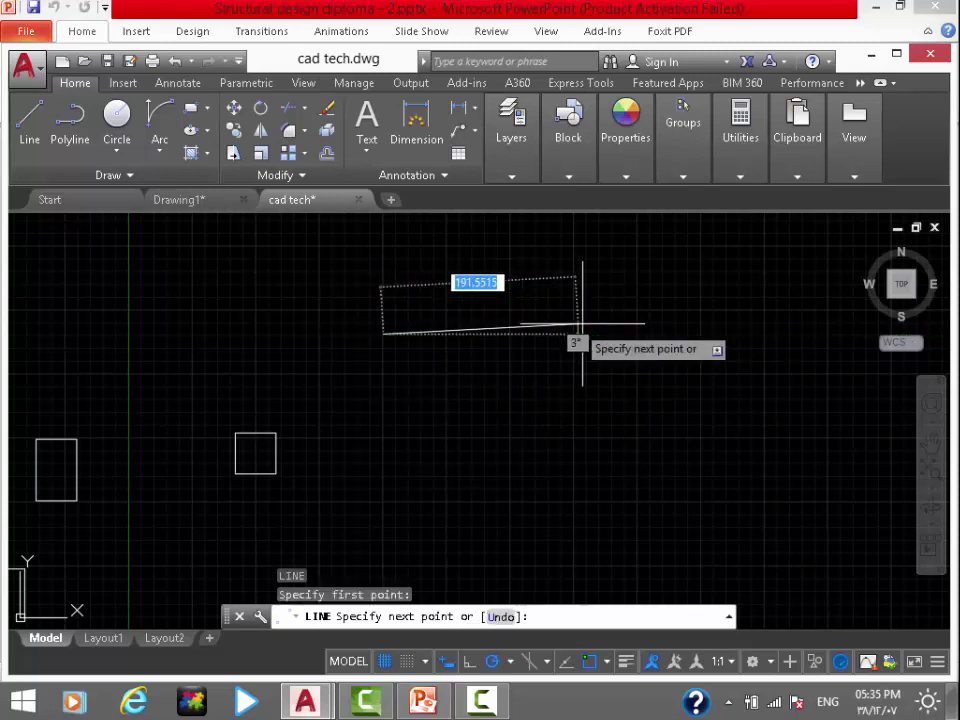
key(ctrl+z)
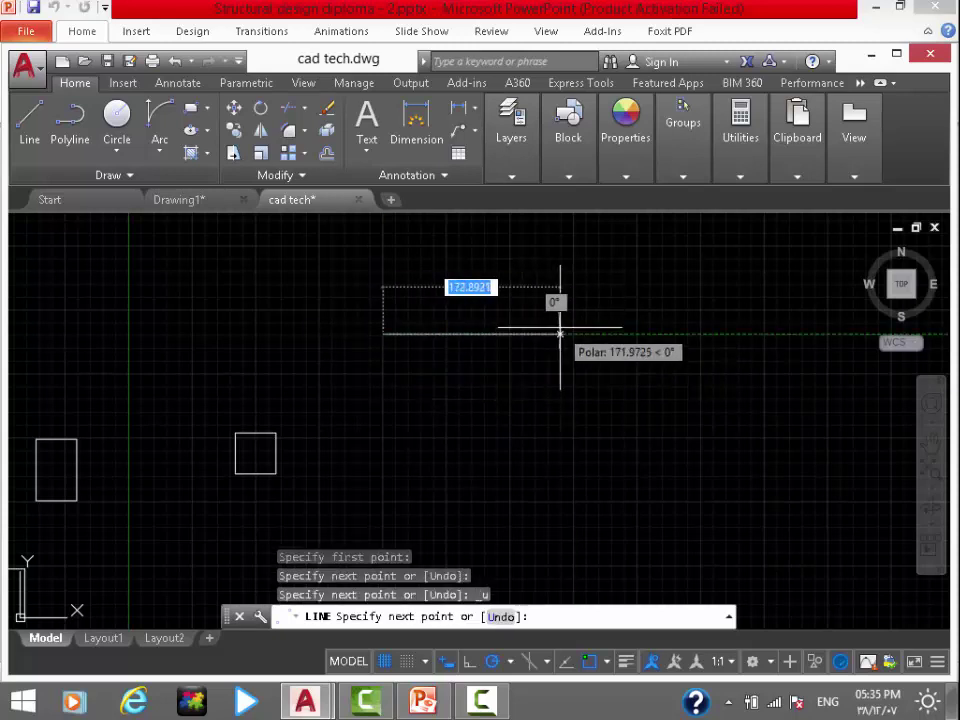
click(590, 335)
key(Escape)
Draw a vertical line below the horizontal line, ending short of it
key(Return)
click(490, 357)
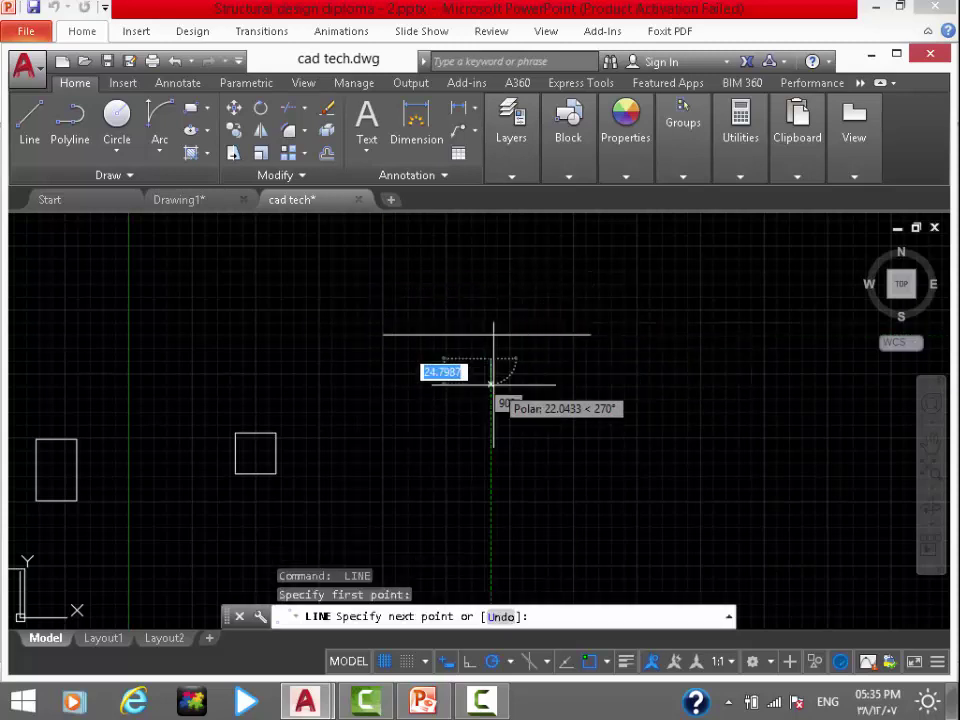
click(490, 456)
key(Escape)
scroll(503, 345, up, 2)
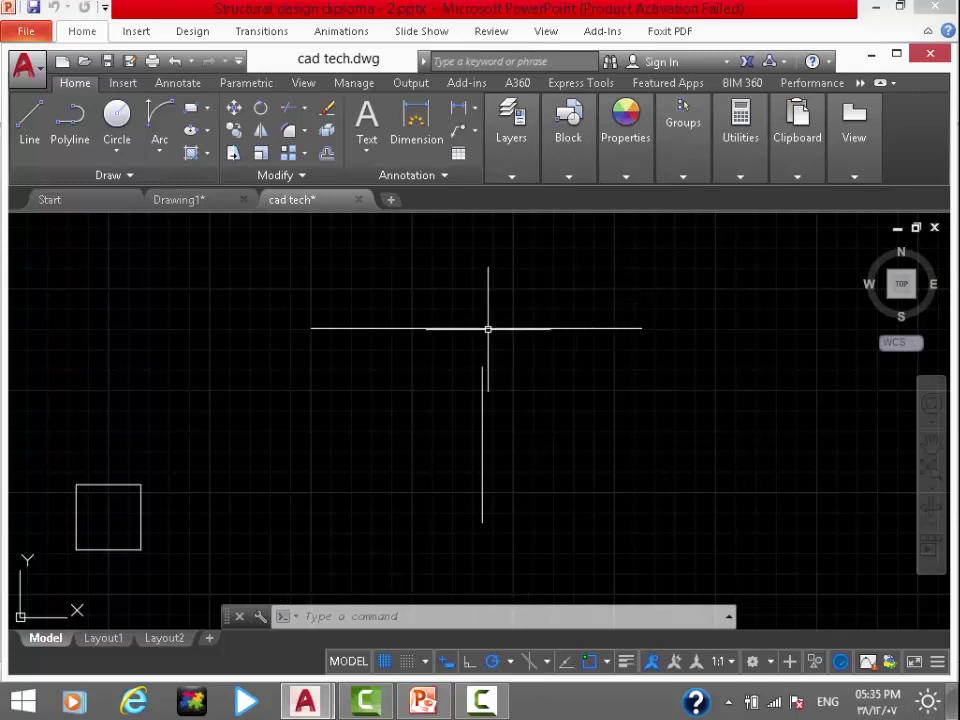
text(f)
key(Return)
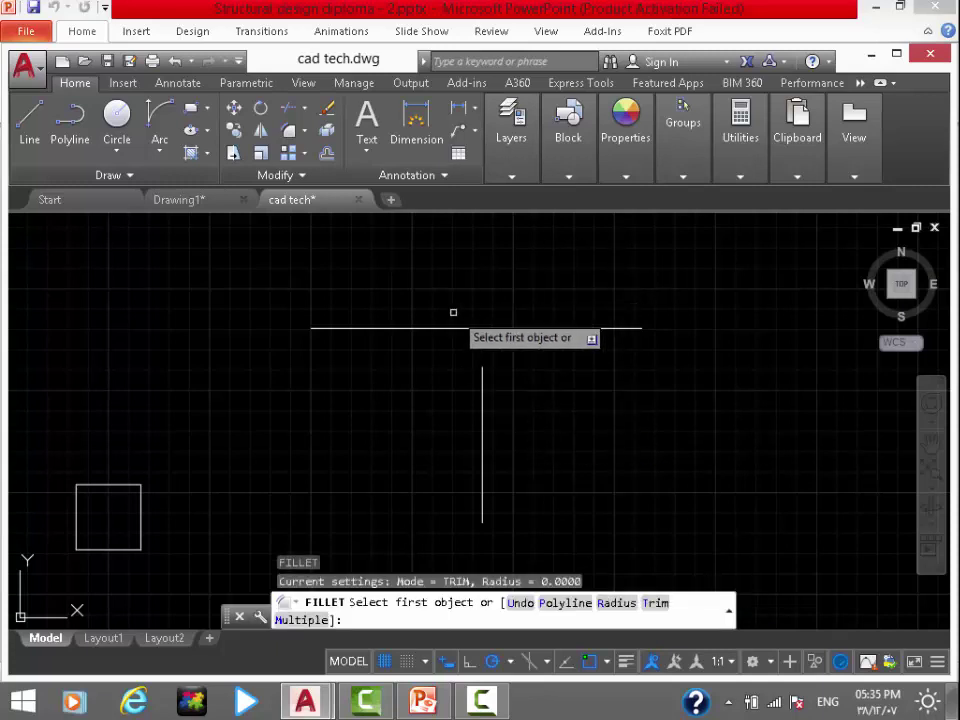
Pick the horizontal line for a fillet twice, cancelling both attempts
click(443, 328)
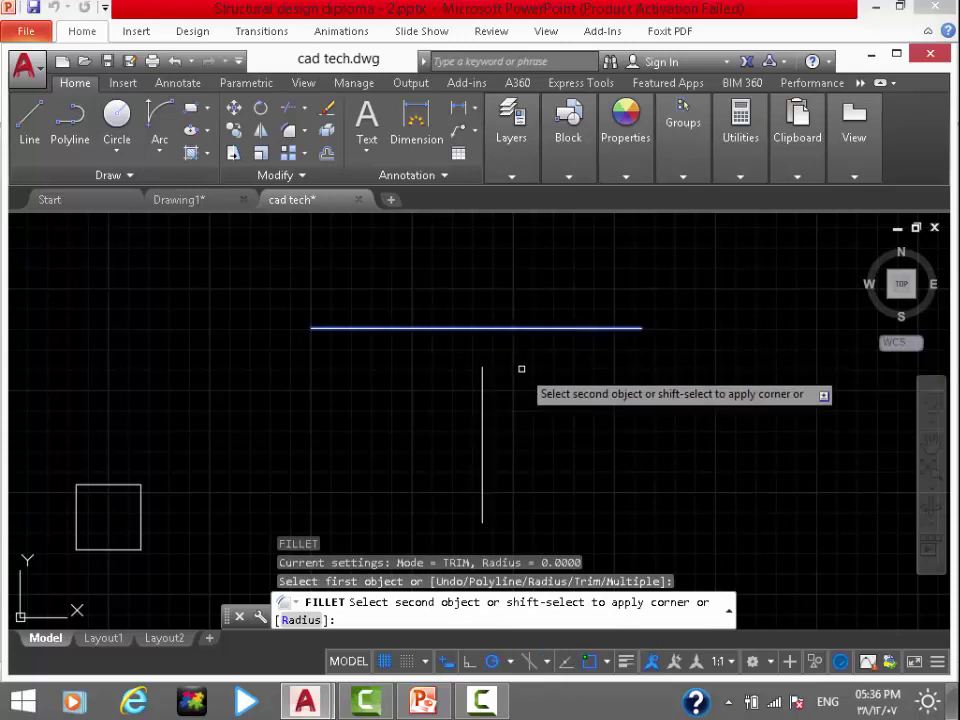
key(Escape)
key(Return)
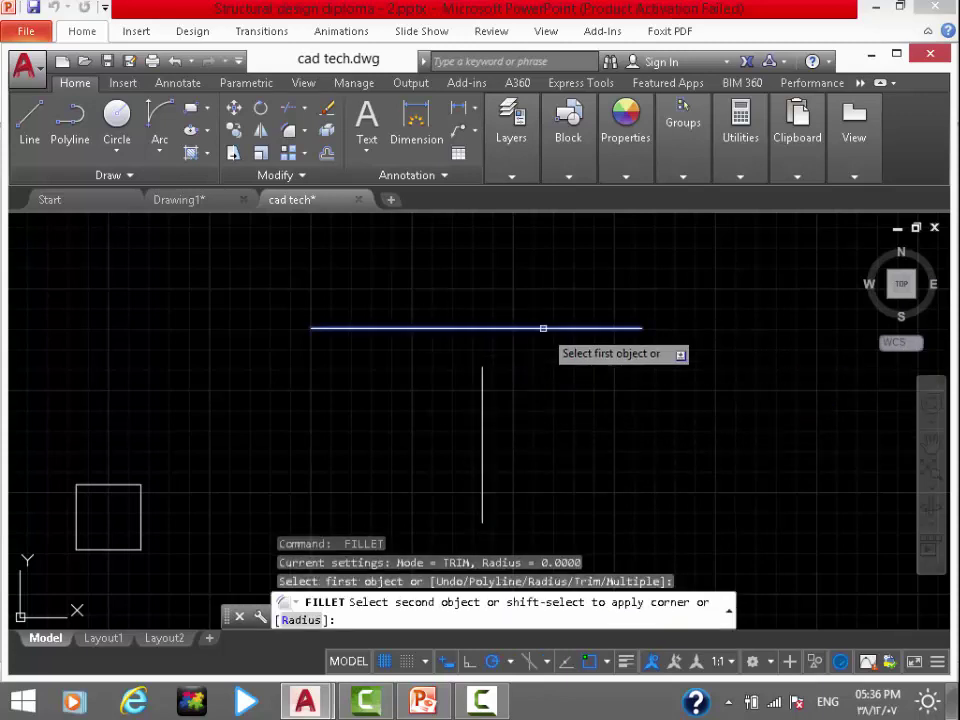
click(542, 328)
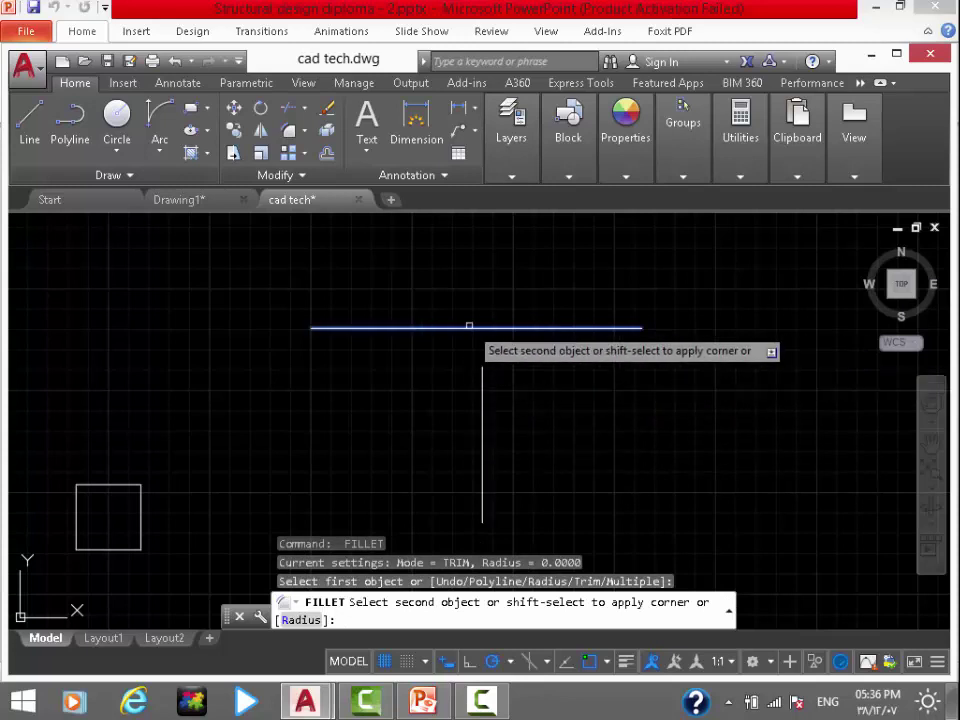
key(Escape)
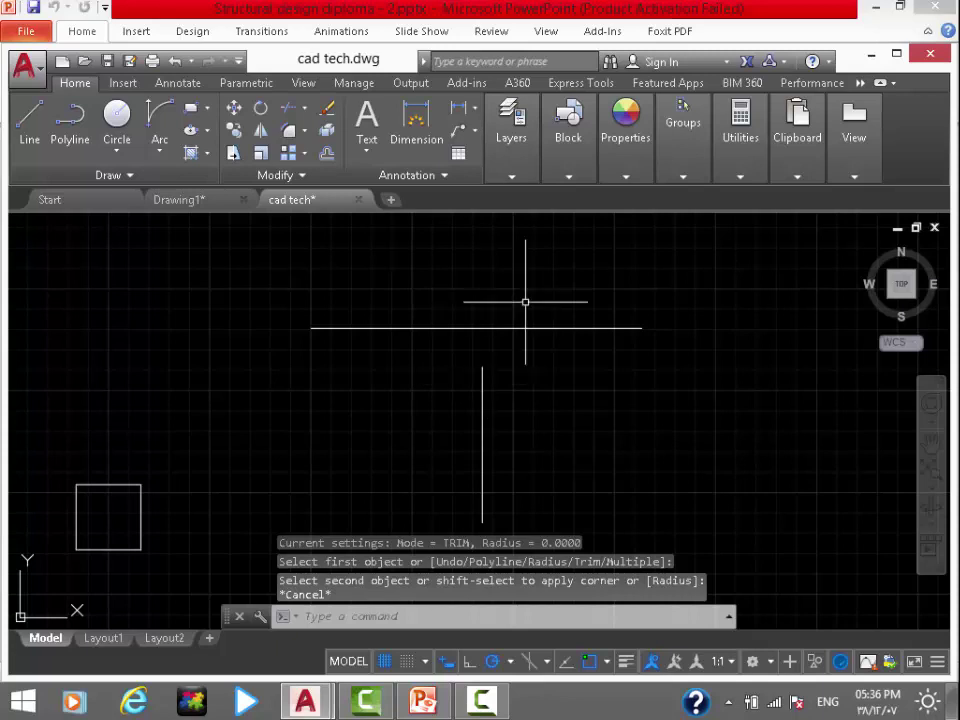
Extend the vertical line up to the horizontal boundary, then undo the extension
text(E)
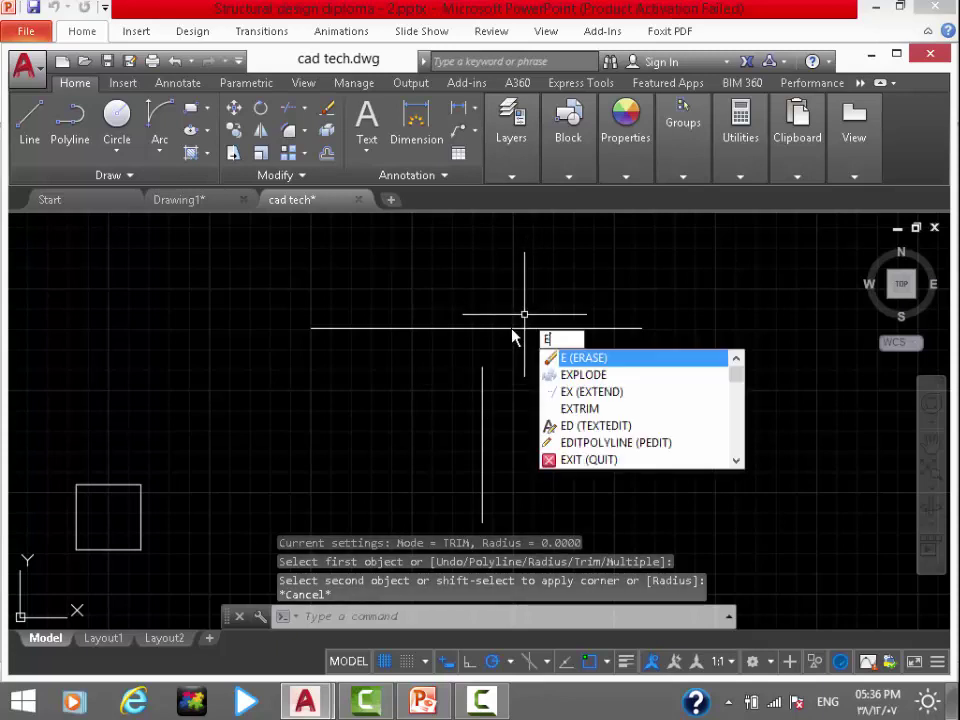
text(X)
key(Return)
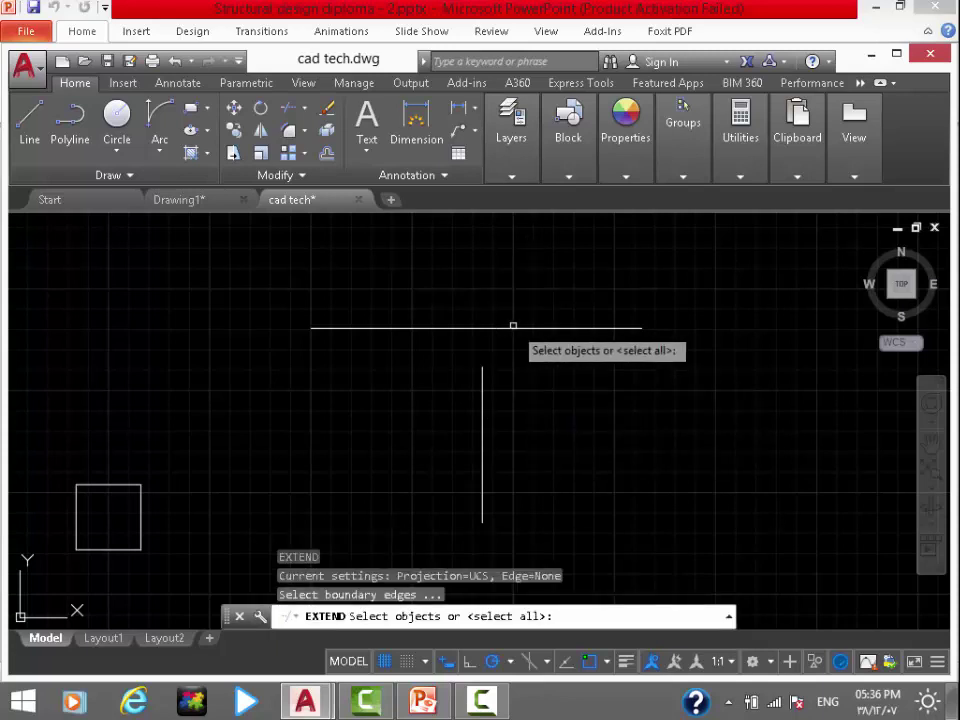
click(502, 326)
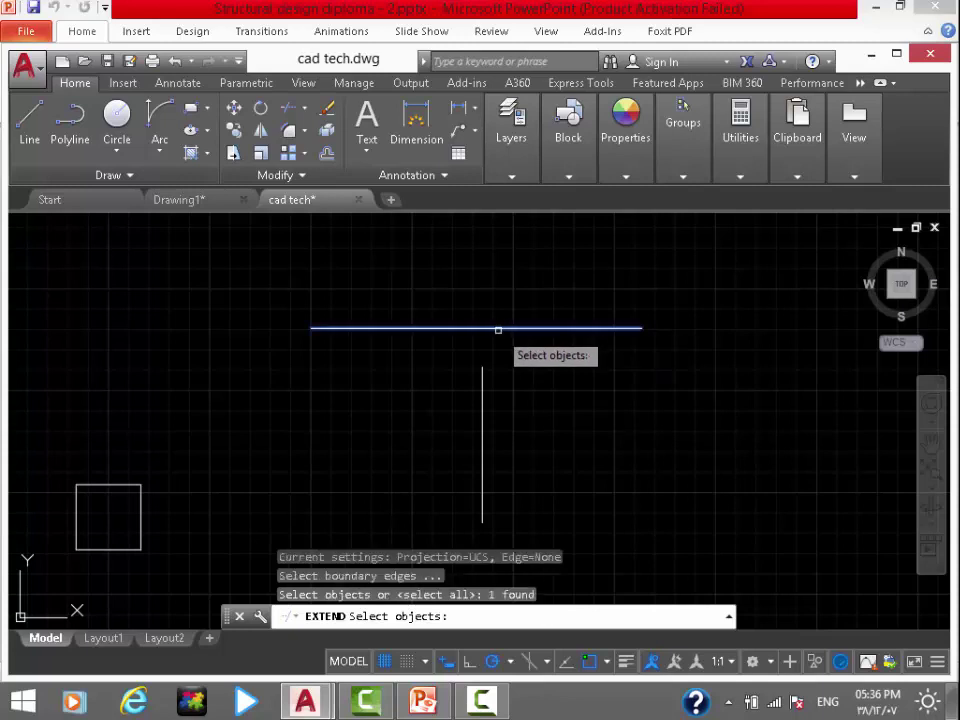
key(Return)
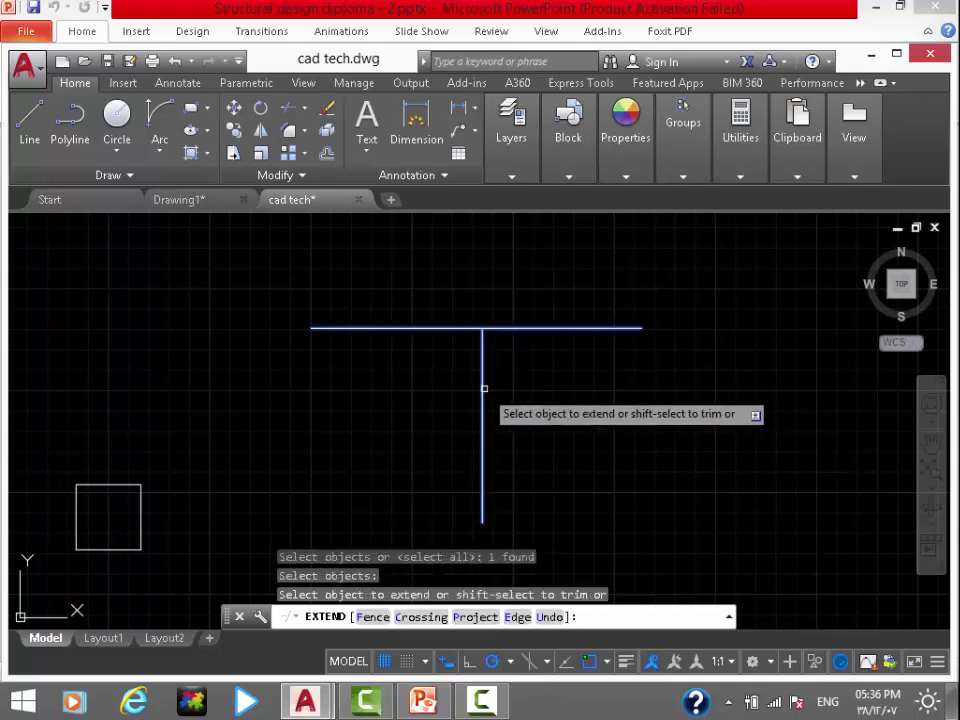
click(484, 388)
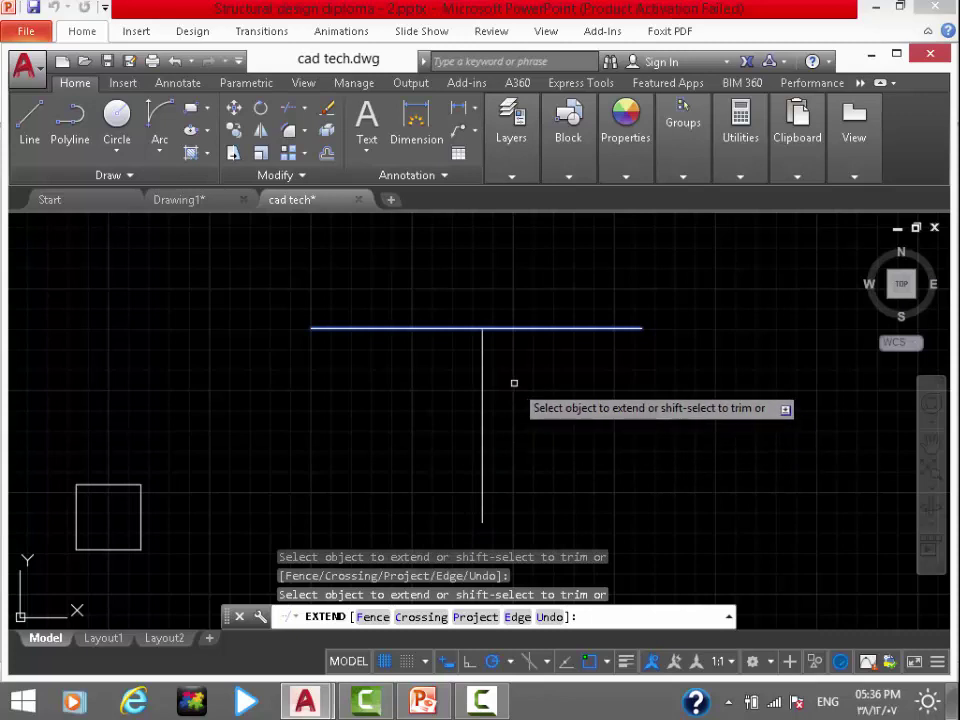
key(Escape)
key(ctrl+z)
key(ctrl+z)
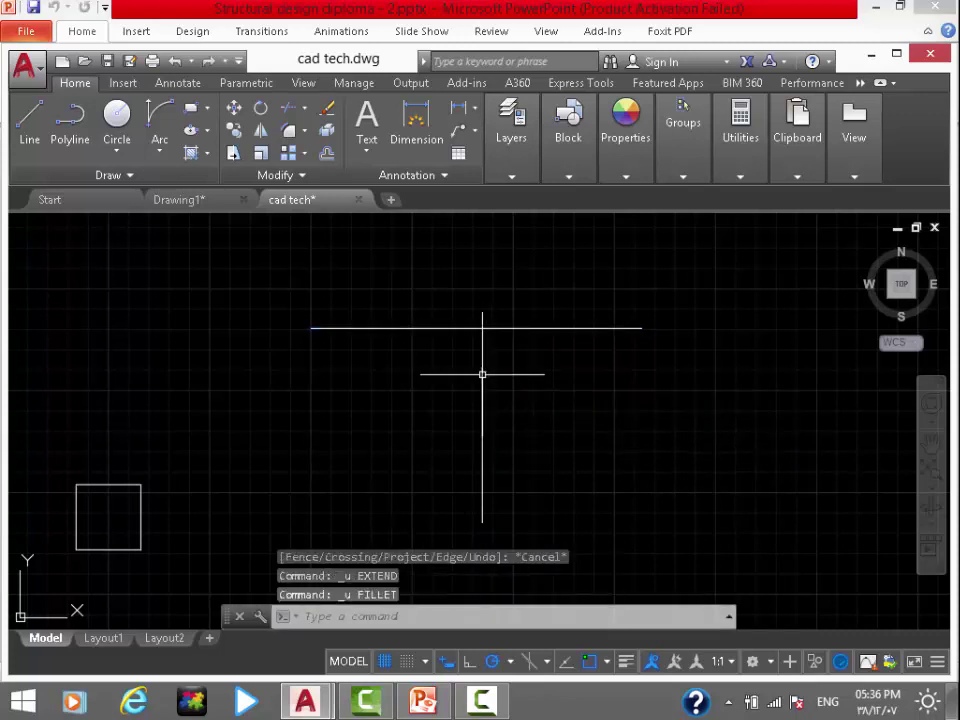
Extend the vertical line up to the horizontal line again, forming a T
middle_drag(552, 404, 504, 368)
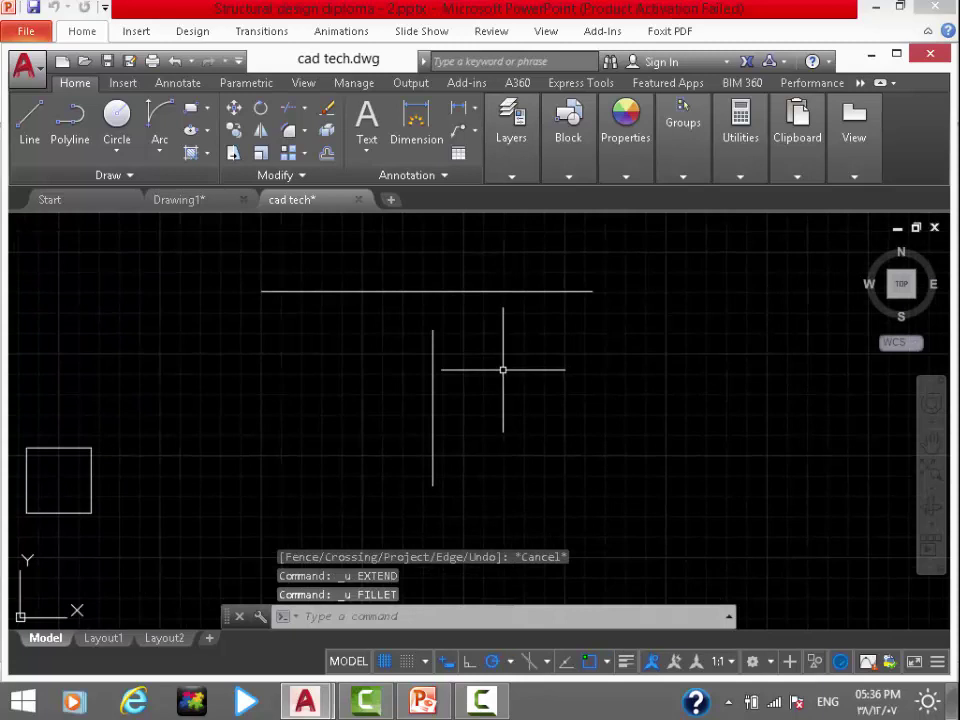
text(ex)
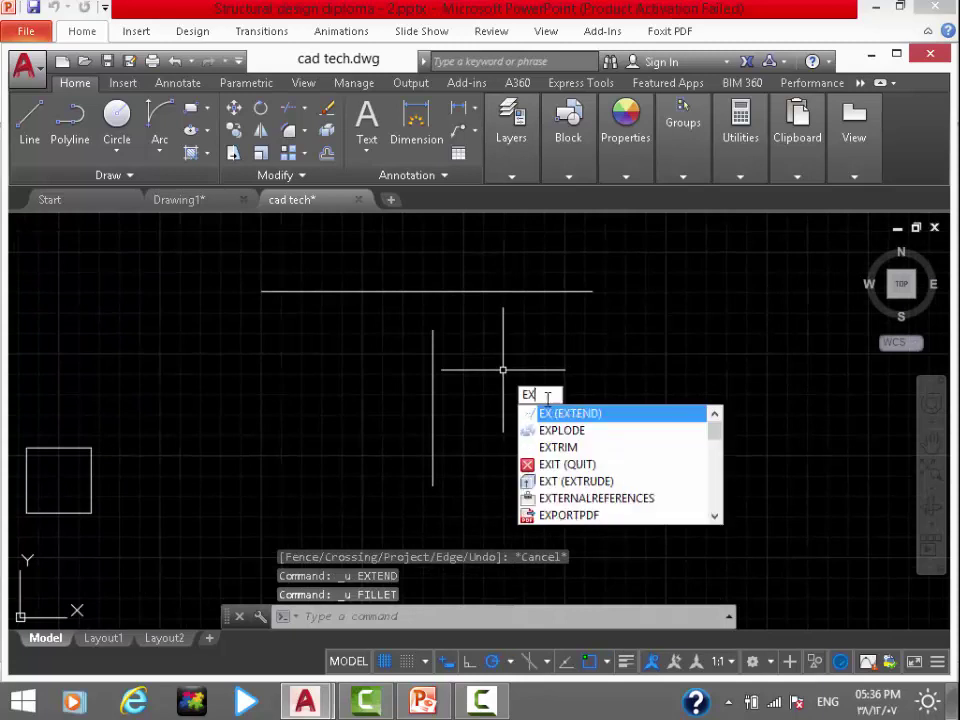
key(Return)
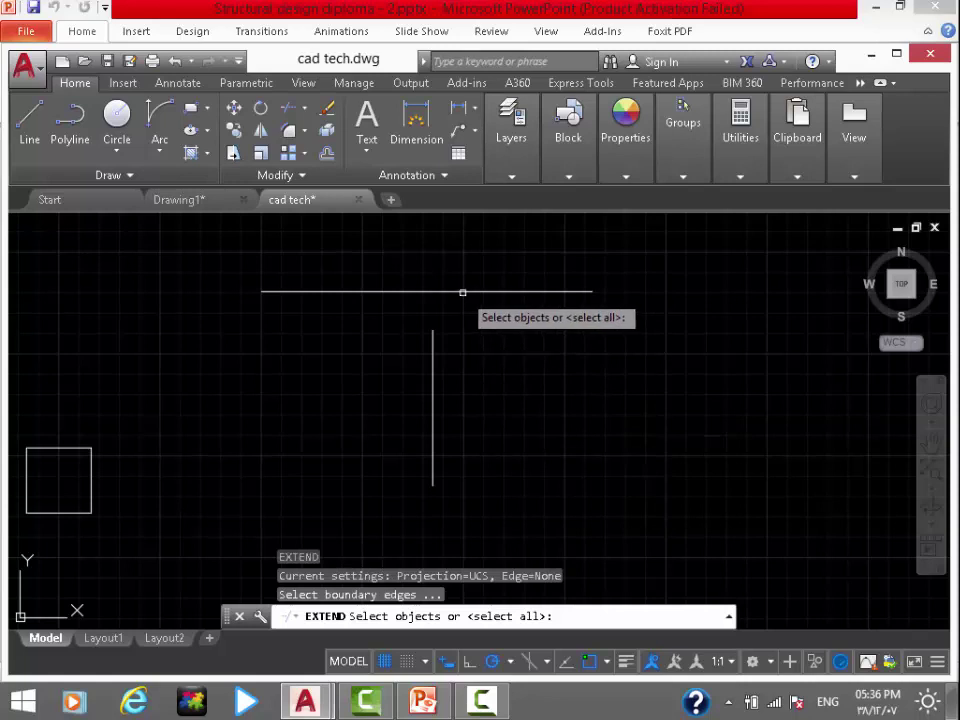
click(462, 292)
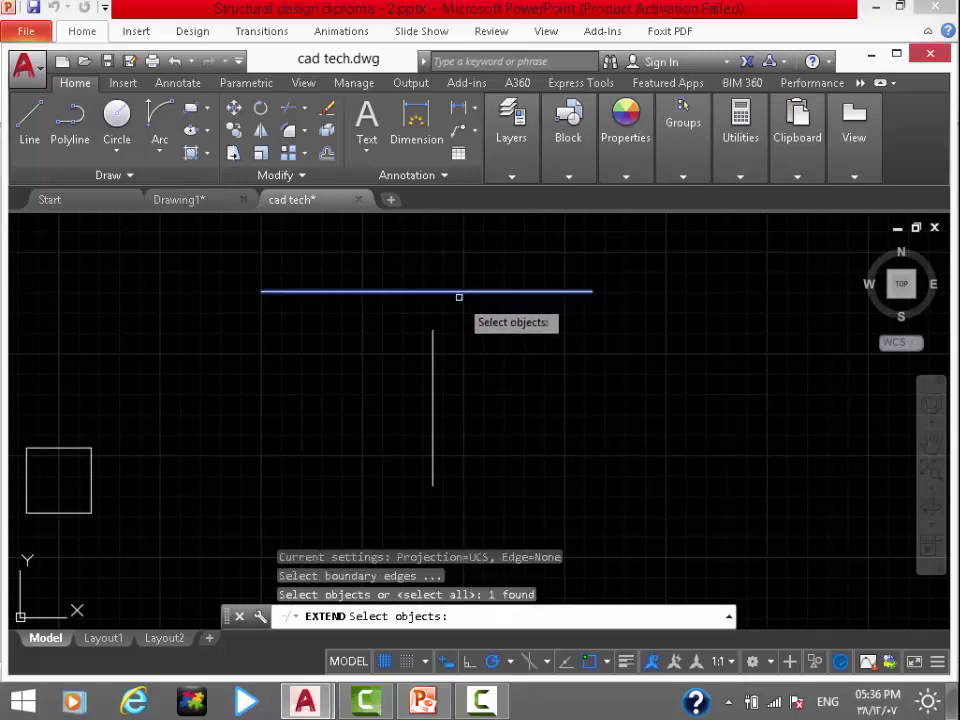
key(Return)
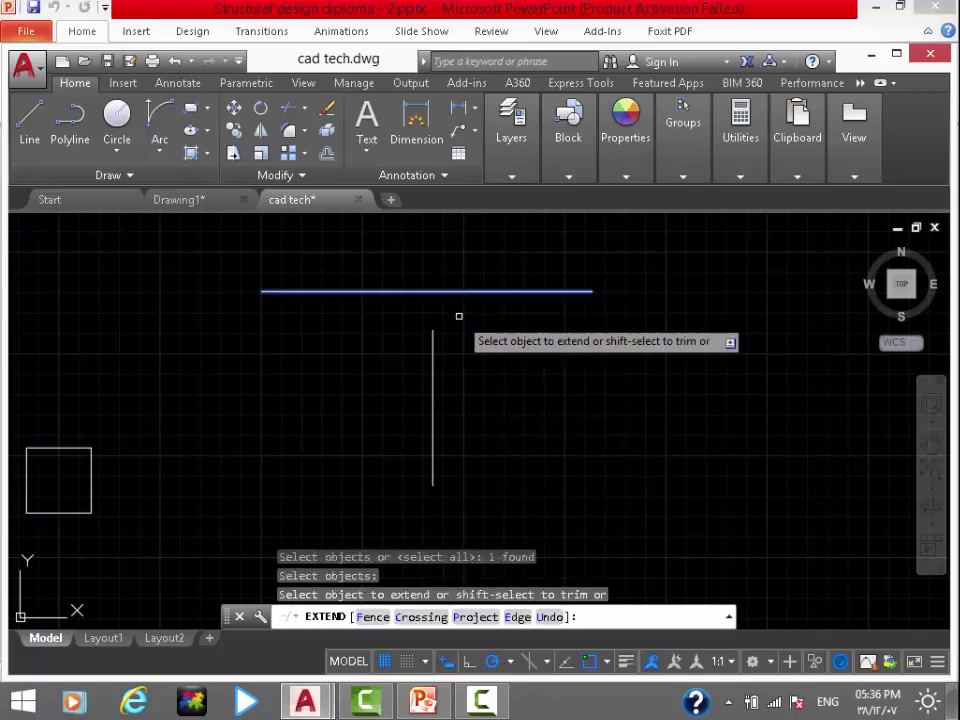
click(431, 381)
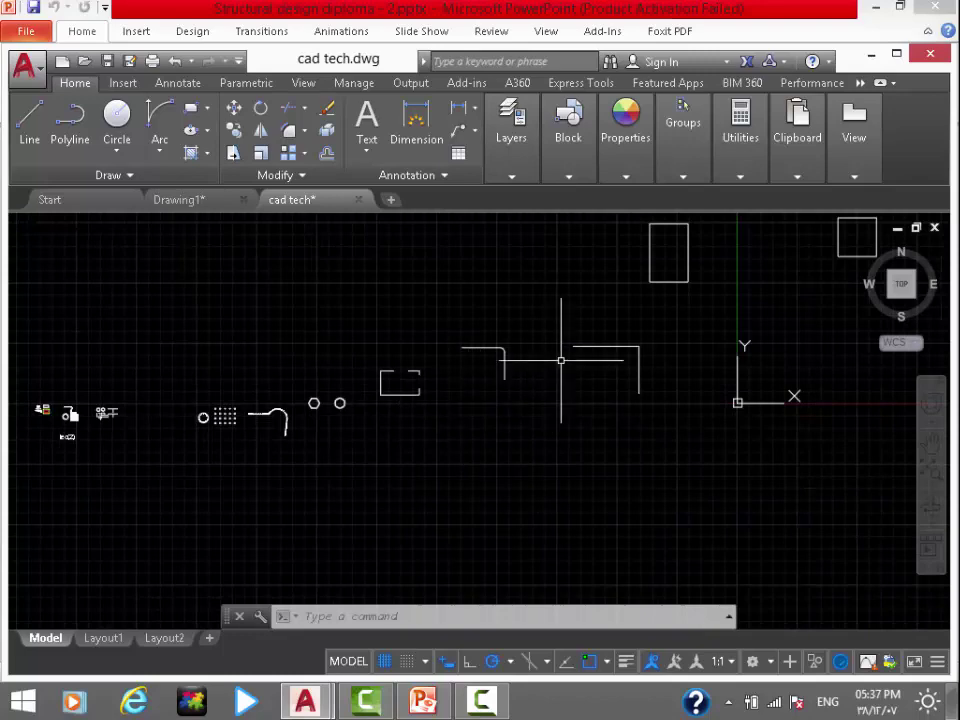
Bring the circles and hexagon into view and window-select the dotted circle
middle_drag(561, 360, 591, 367)
scroll(400, 420, up, 5)
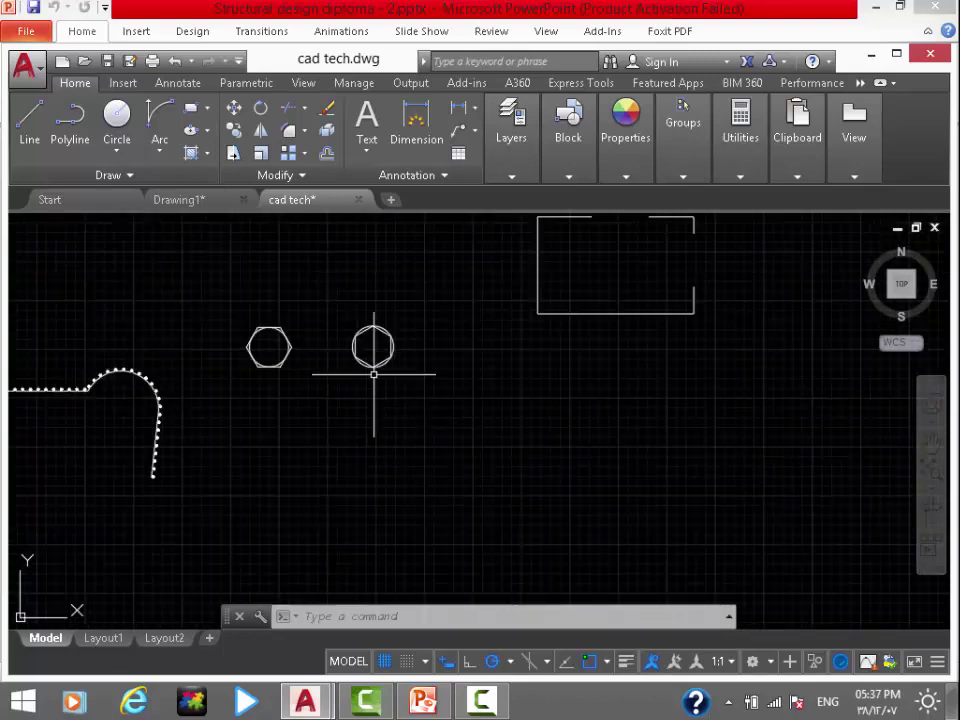
middle_drag(373, 375, 324, 456)
scroll(370, 425, down, 2)
scroll(289, 450, down, 2)
scroll(214, 471, up, 3)
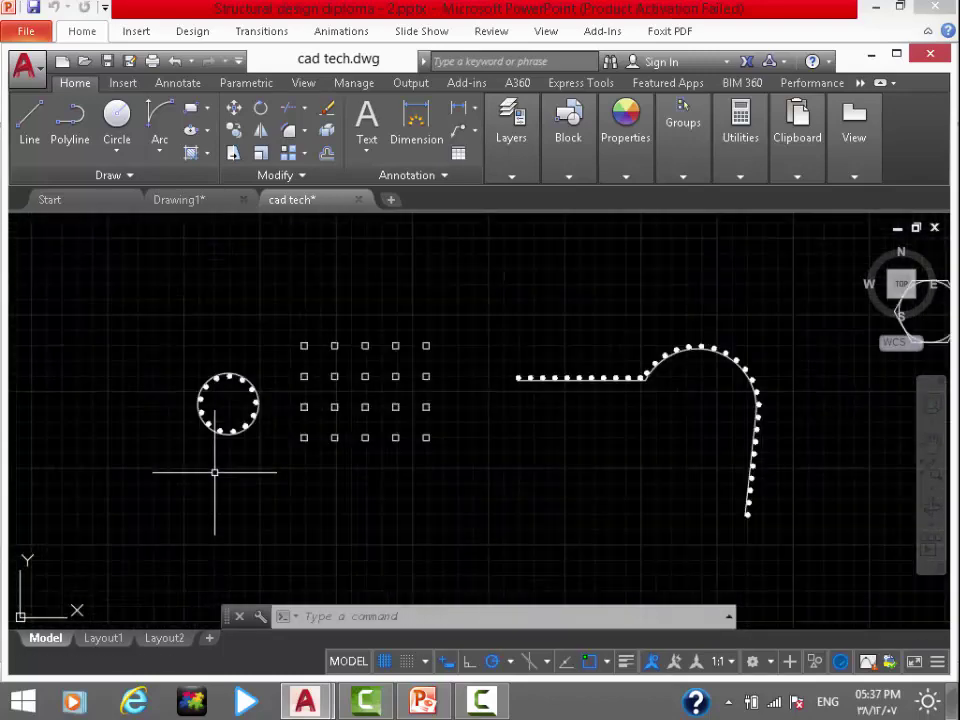
scroll(245, 459, up, 2)
click(290, 457)
click(146, 285)
scroll(290, 450, down, 4)
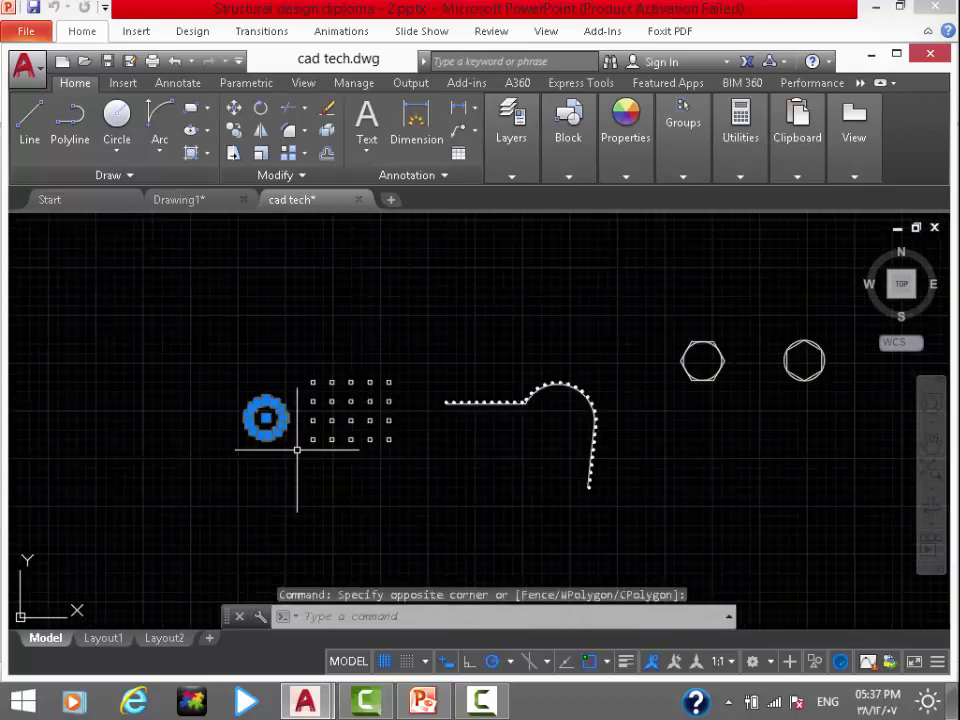
middle_drag(296, 446, 110, 446)
Add the circled hexagon and two neighbouring objects to the selection with windows
click(553, 413)
click(677, 340)
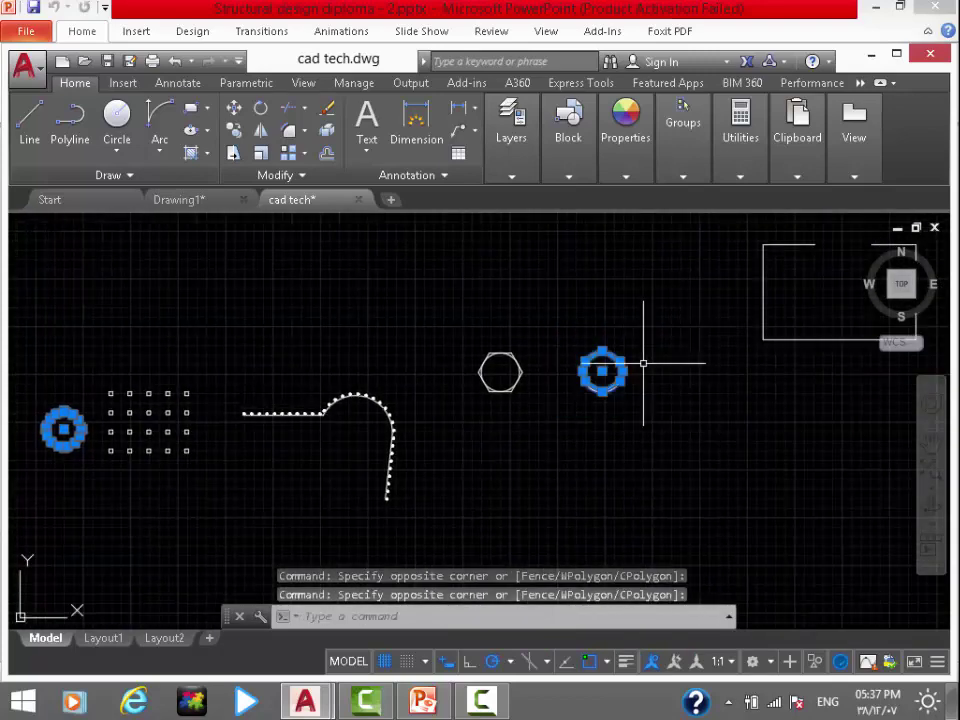
scroll(454, 414, down, 2)
scroll(454, 414, down, 2)
click(567, 388)
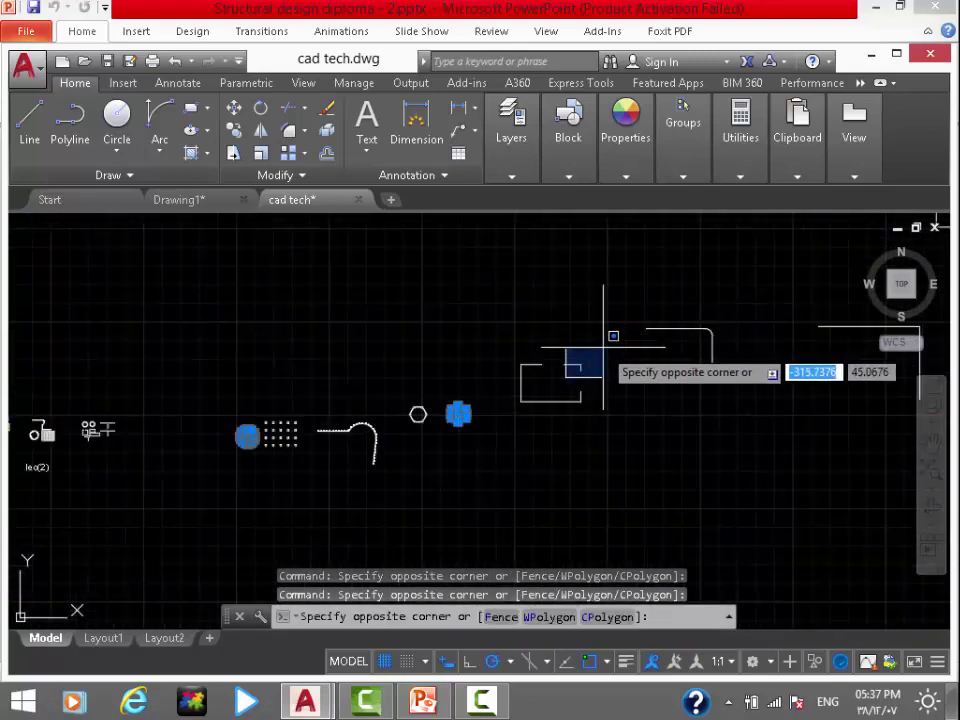
click(610, 335)
click(597, 353)
click(564, 375)
Add the small square to the selection and group all selected objects
scroll(540, 385, down, 2)
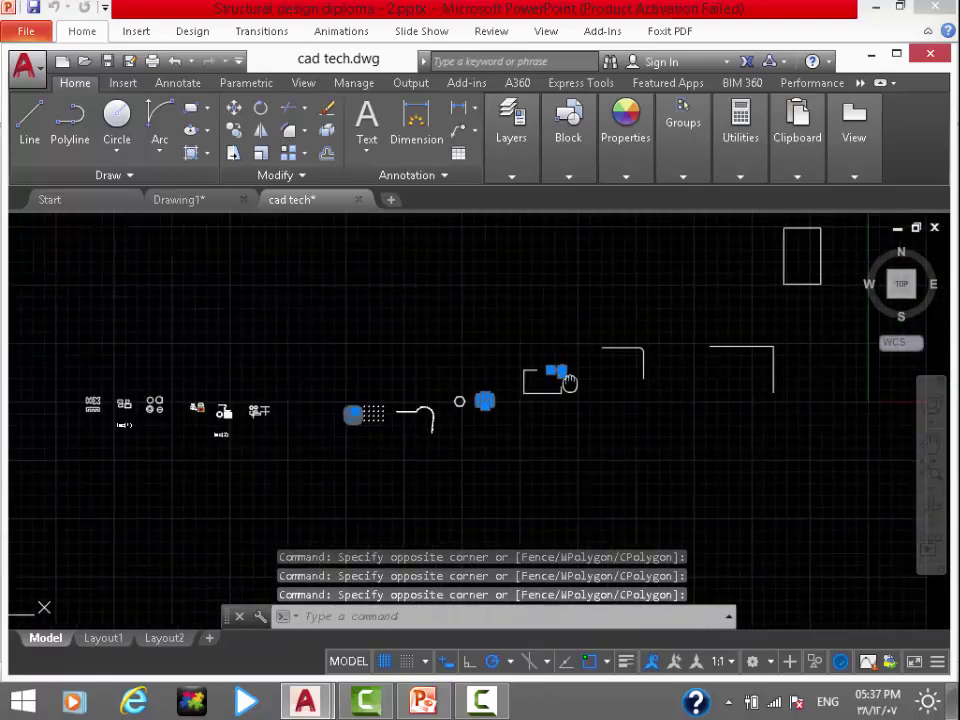
mouse_move(778, 365)
middle_down()
mouse_move(628, 360)
mouse_move(518, 373)
middle_up()
scroll(600, 352, down, 2)
click(703, 275)
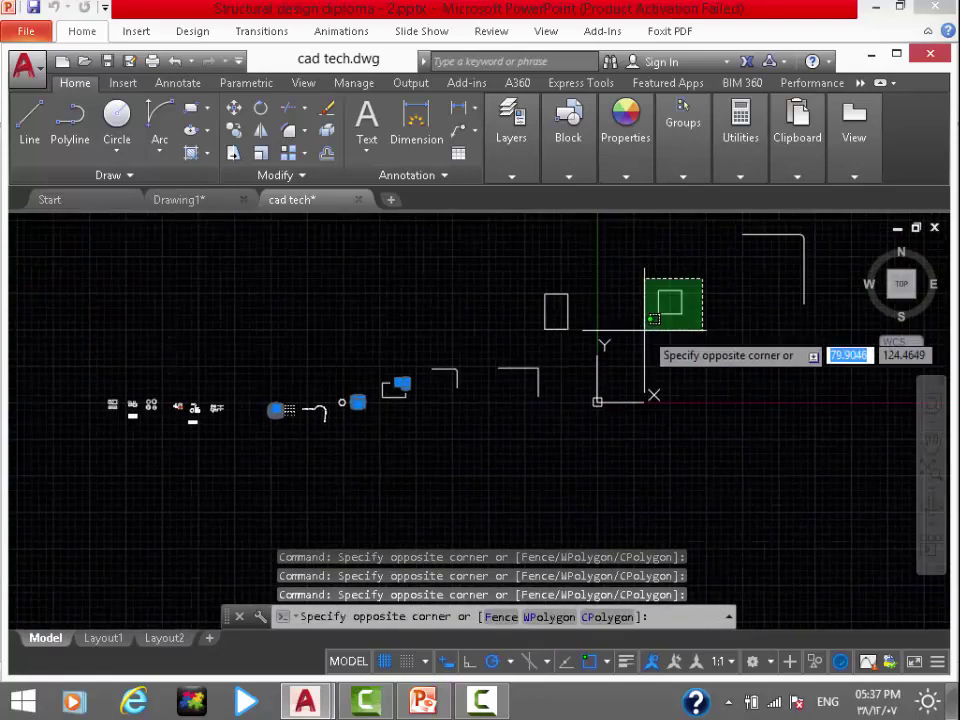
click(645, 340)
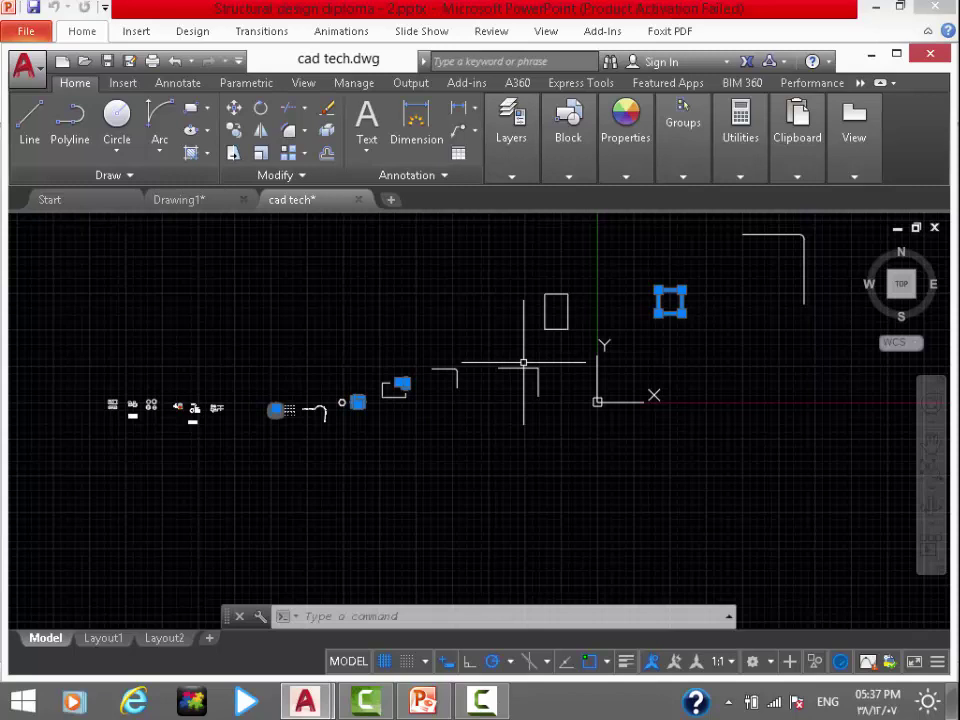
text(G)
key(Return)
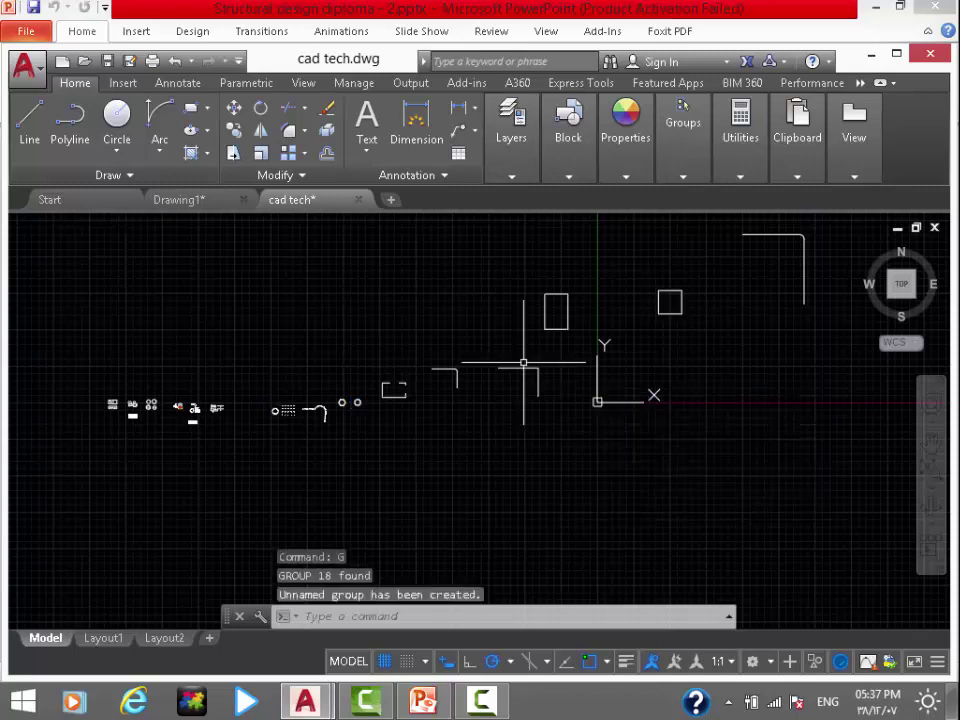
Select the new group and explode it back into separate objects
click(670, 296)
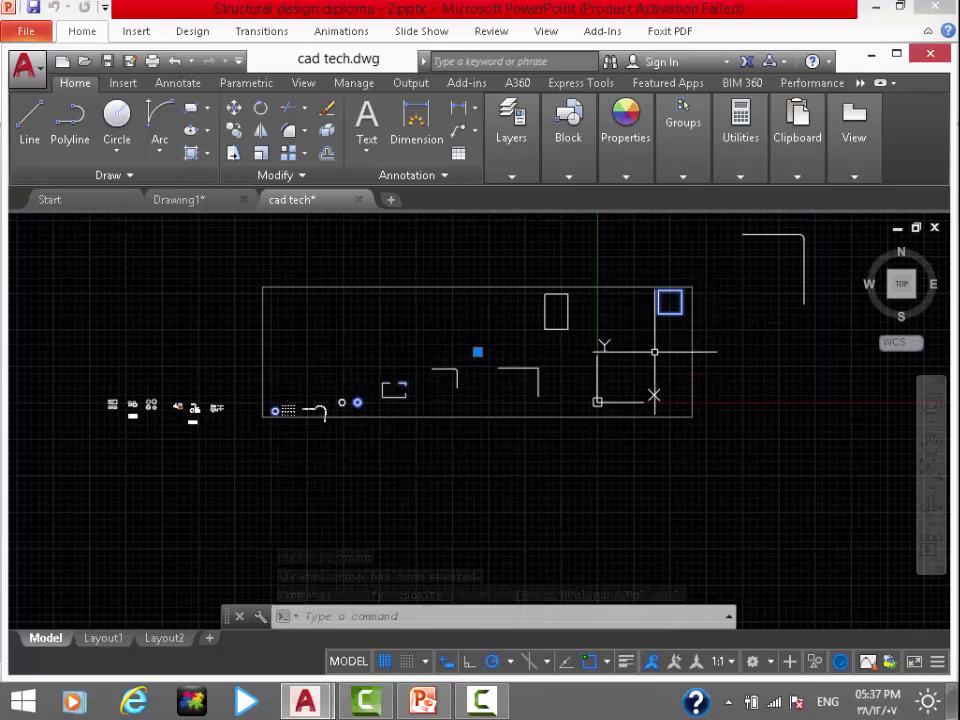
middle_drag(576, 336, 544, 349)
text(x)
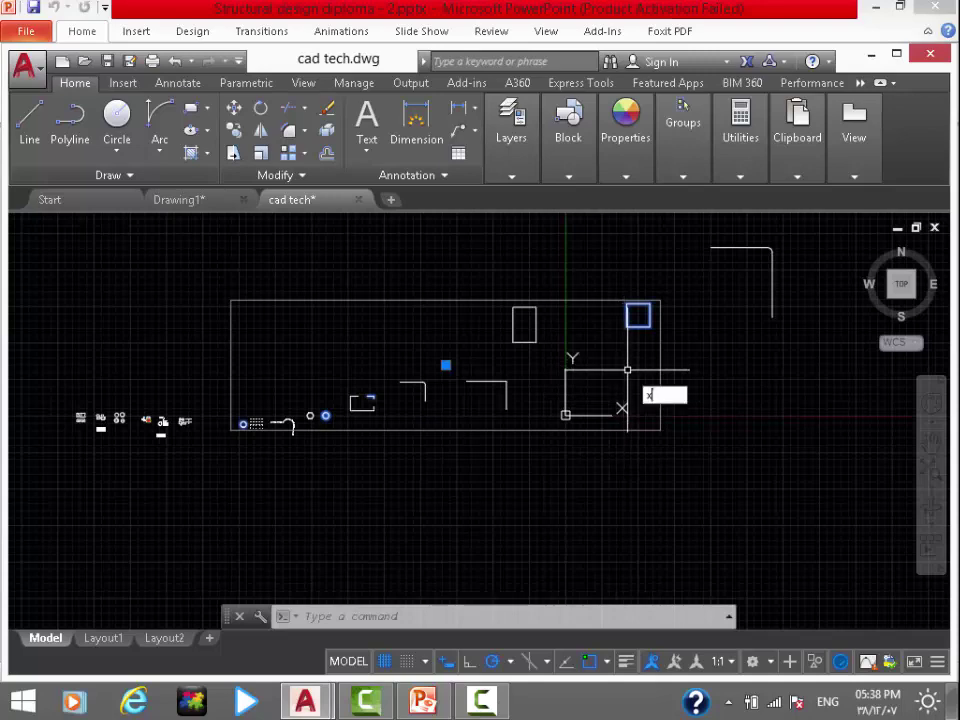
key(Return)
Start reselecting the objects, beginning with the small rectangle
click(655, 300)
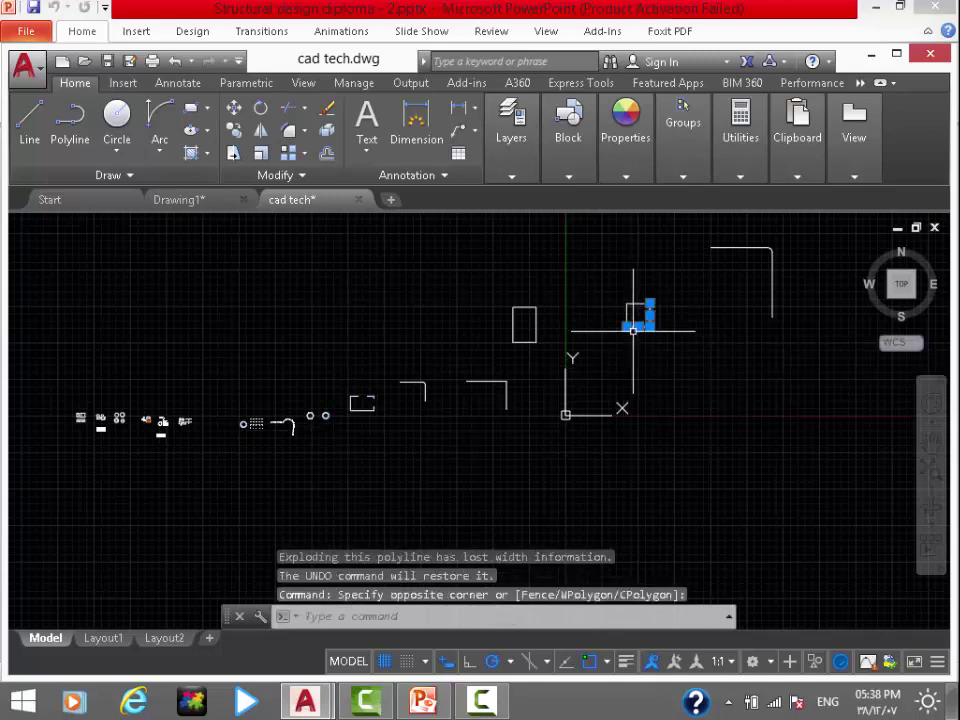
scroll(640, 327, up, 2)
scroll(650, 328, up, 1)
key(Escape)
click(690, 290)
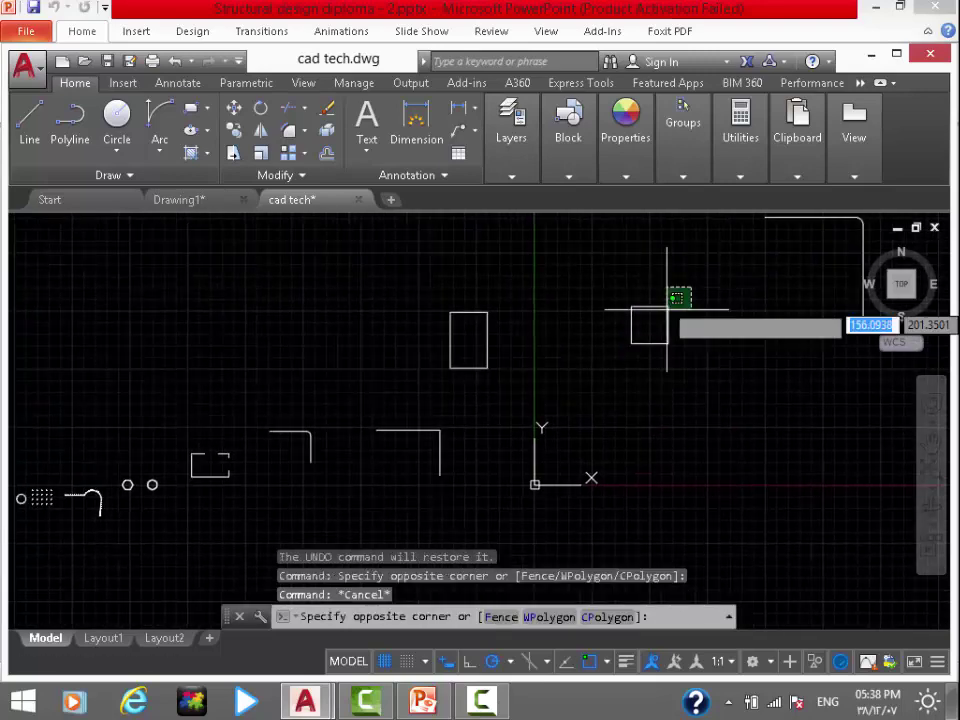
click(664, 309)
middle_drag(621, 377, 714, 340)
middle_drag(654, 386, 623, 407)
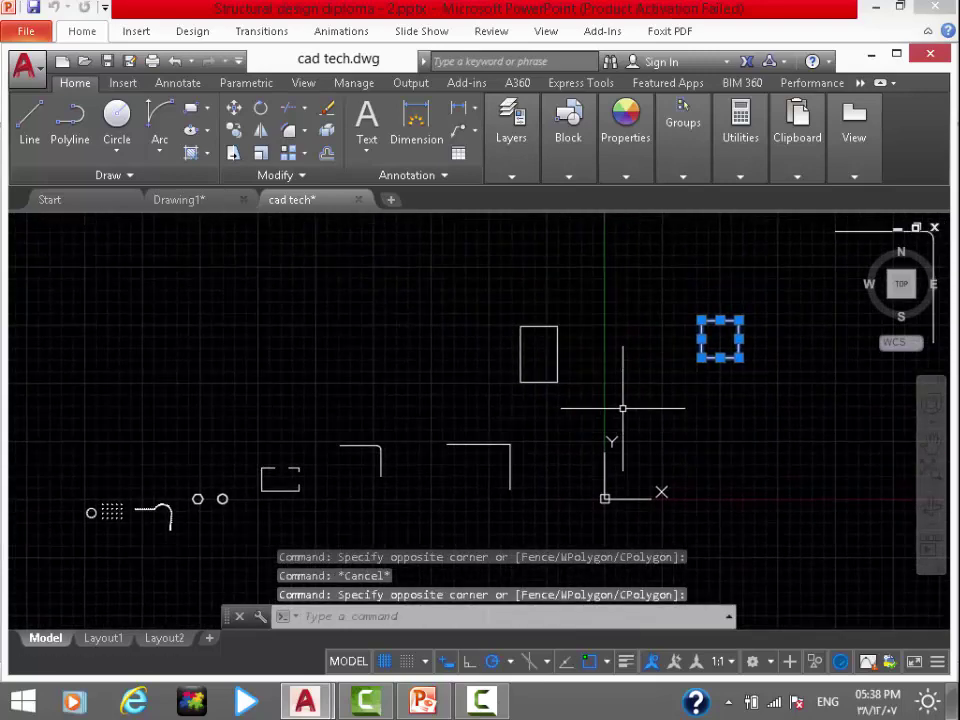
scroll(575, 413, down, 2)
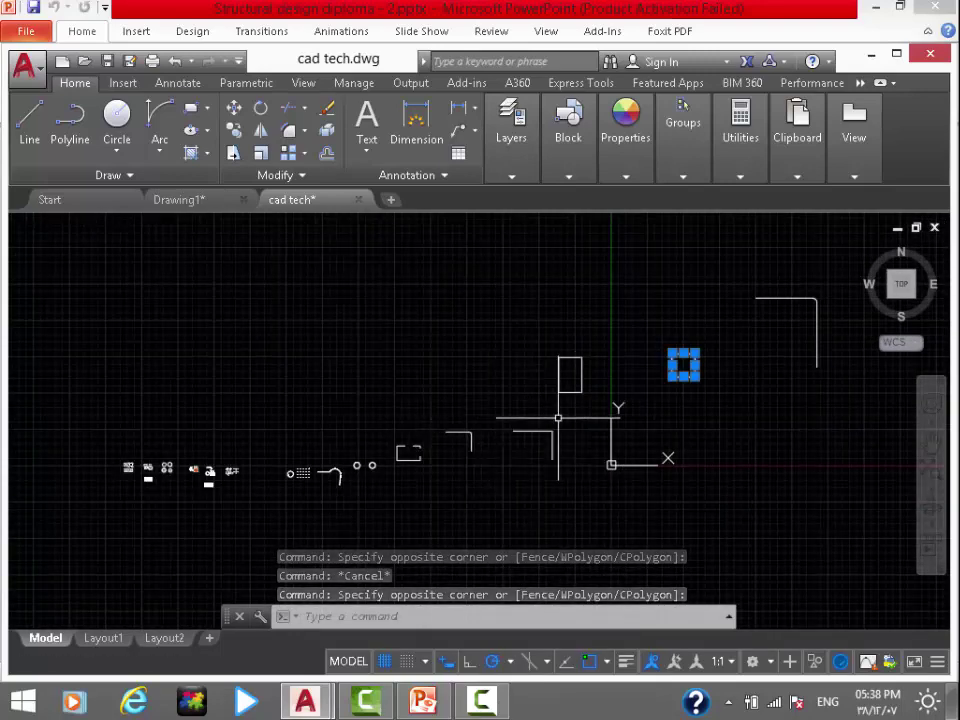
middle_drag(493, 456, 482, 432)
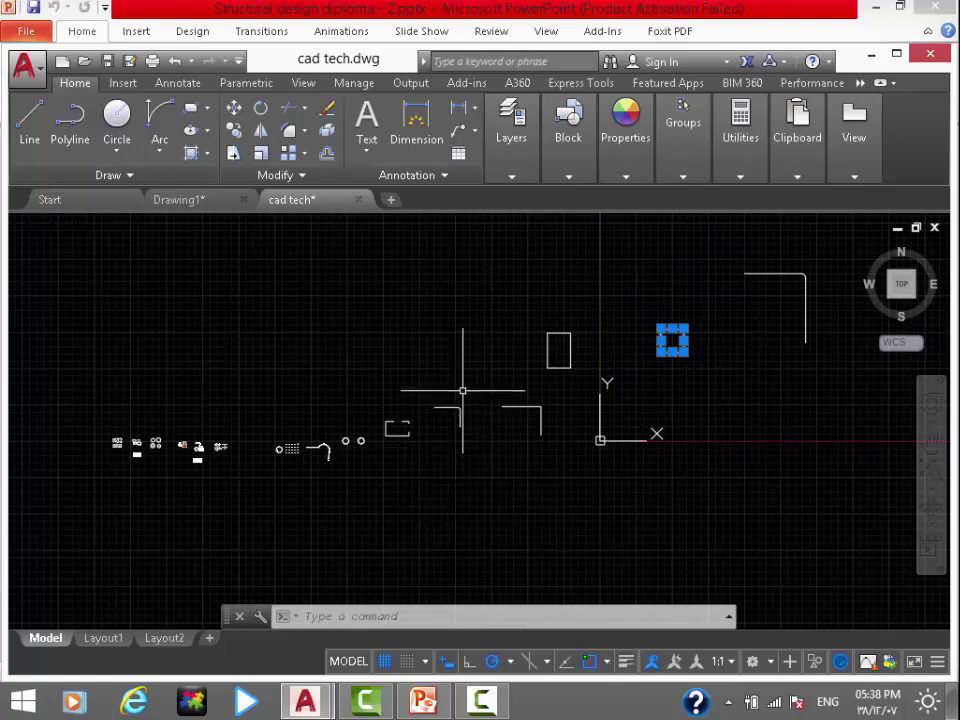
Add the bracket shape and nearby objects, then regroup them with G into a 15-object group
click(474, 387)
click(420, 442)
scroll(364, 430, up, 2)
click(369, 422)
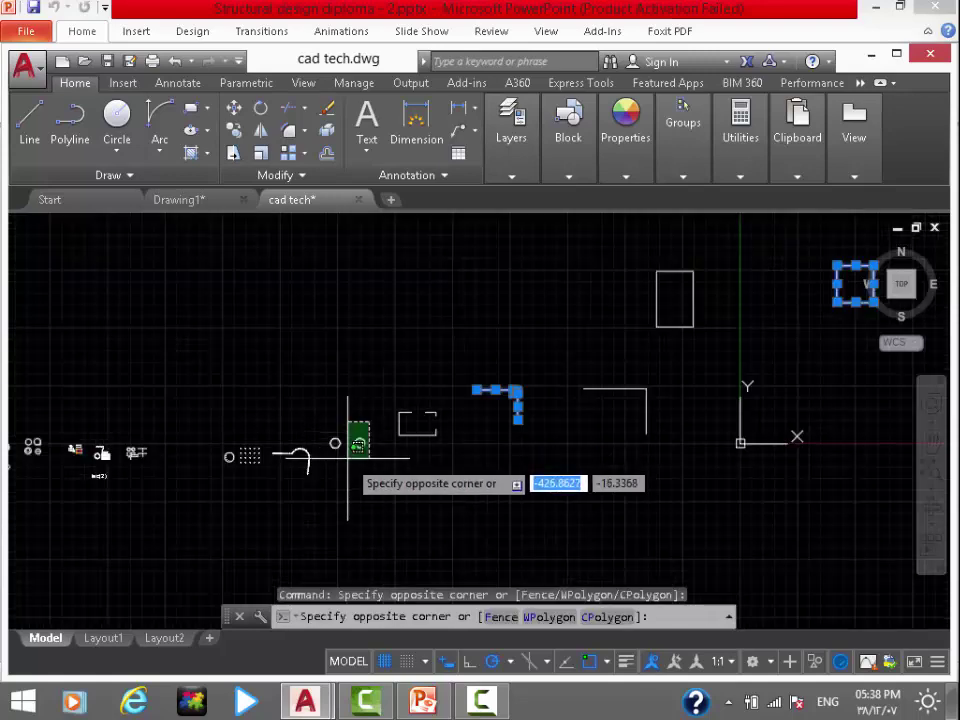
click(346, 455)
scroll(415, 458, down, 4)
middle_drag(418, 456, 385, 497)
text(g)
key(Return)
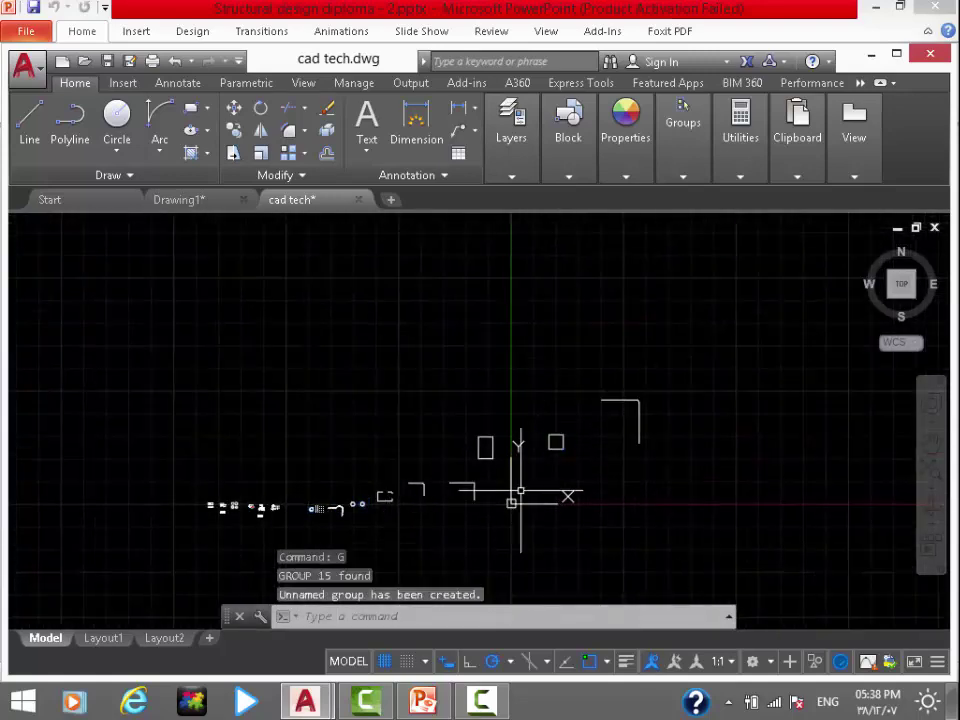
click(571, 512)
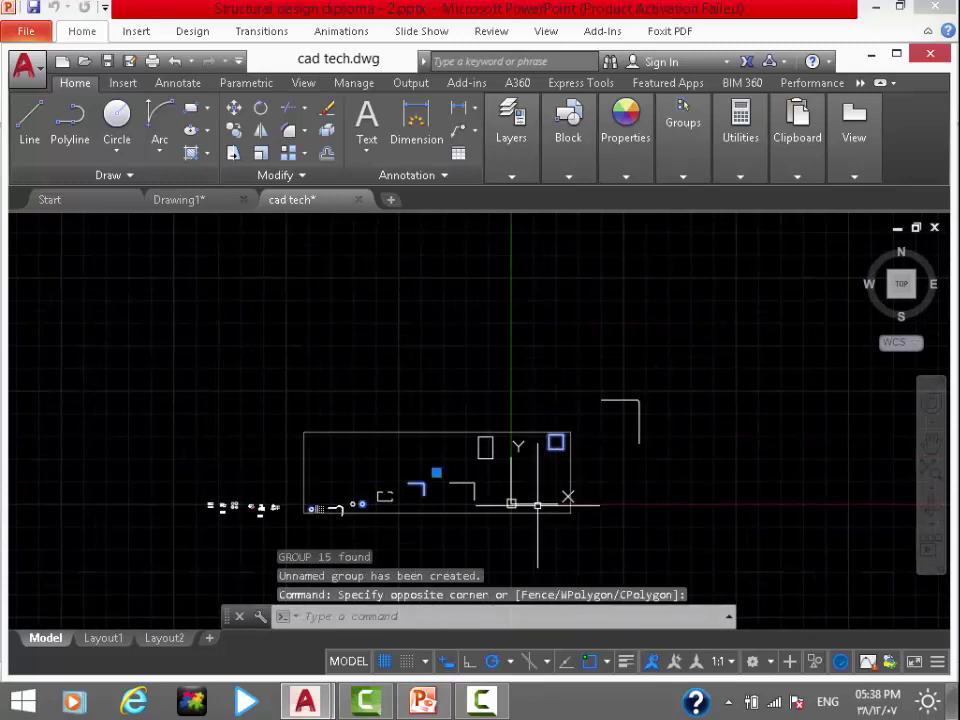
scroll(537, 506, up, 2)
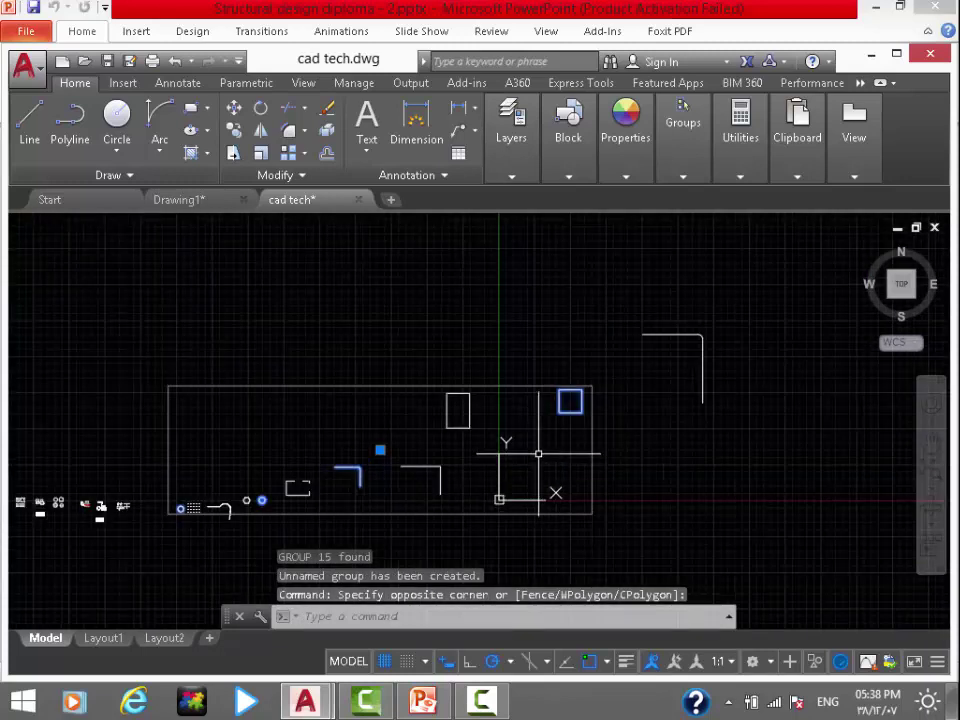
Dissolve the selected group with UNGROUP, then window-select the objects near the square
text(uUNg)
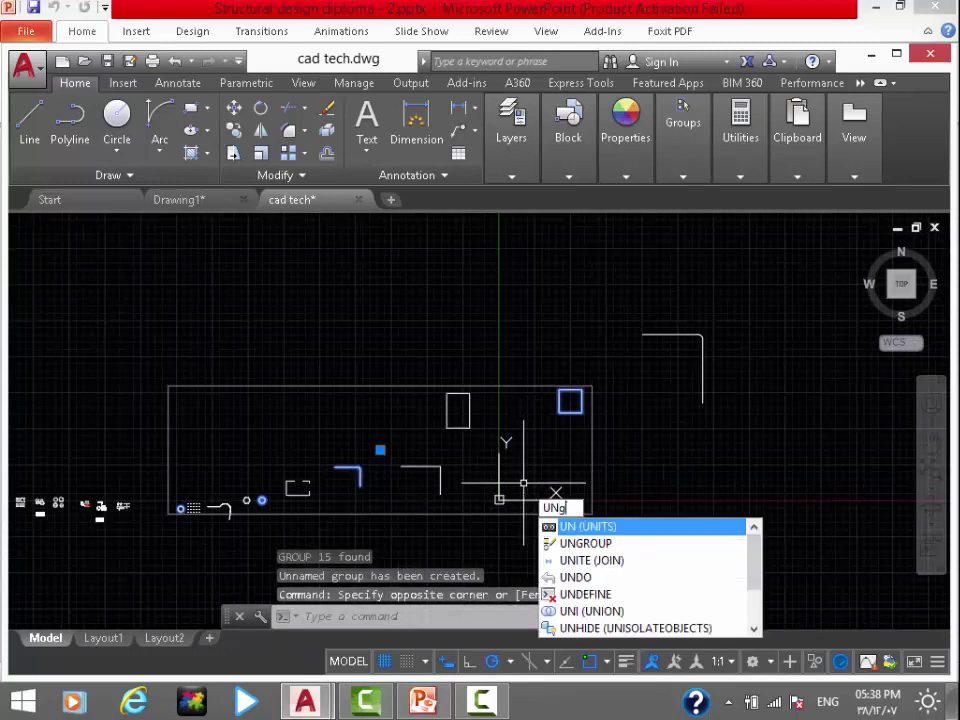
text(ro)
key(Return)
click(590, 412)
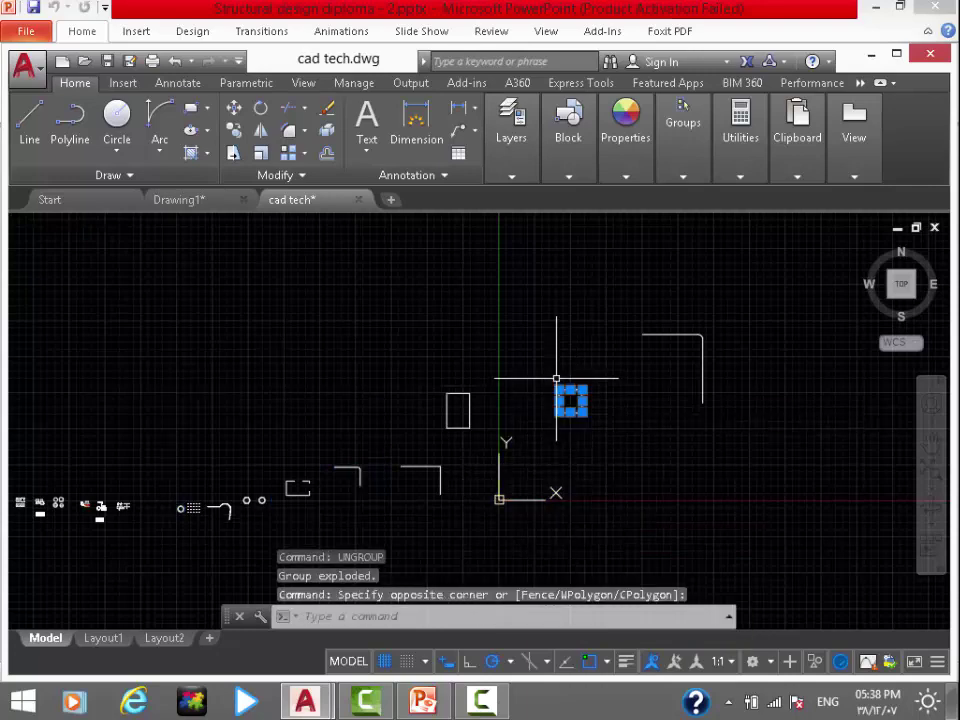
click(553, 453)
click(523, 368)
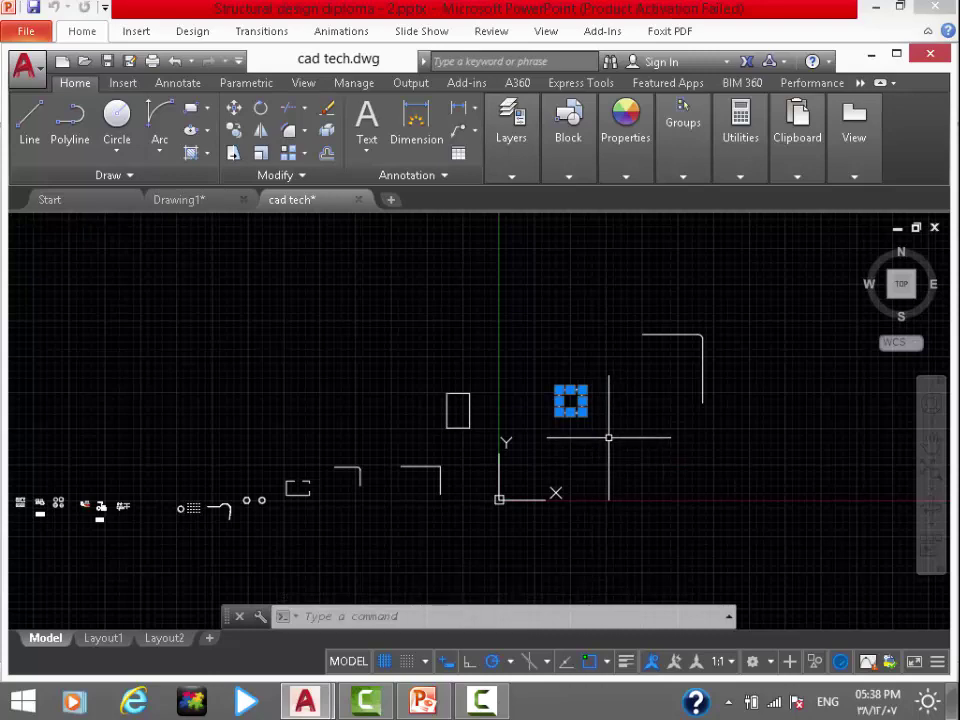
scroll(603, 404, down, 5)
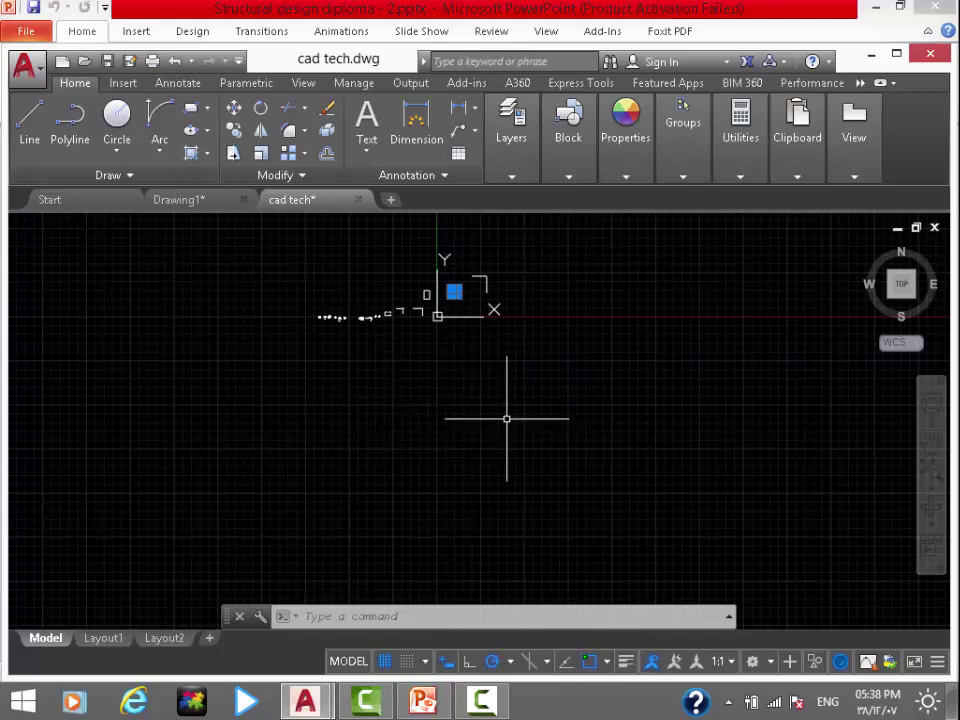
Draw horizontal, vertical and 45° construction lines through one point with XL
text(Xl)
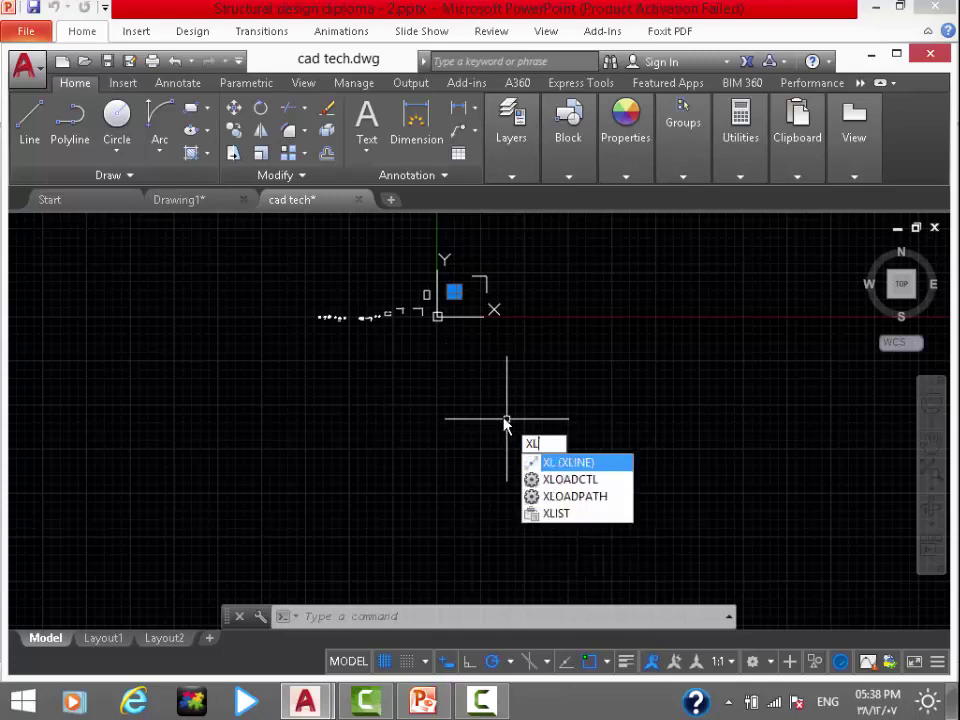
key(Return)
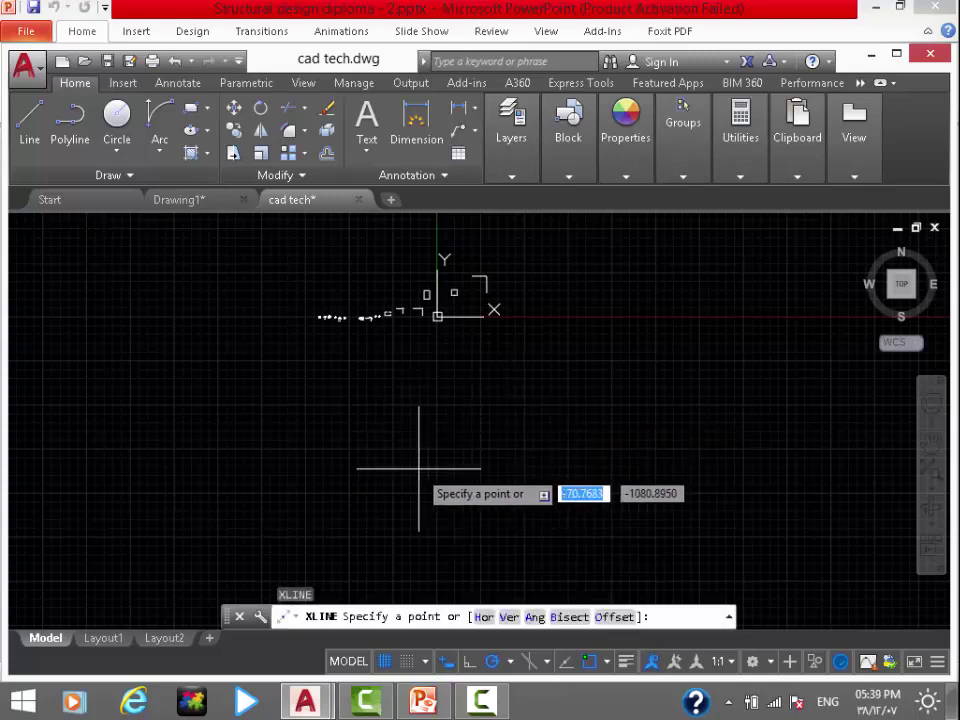
click(392, 466)
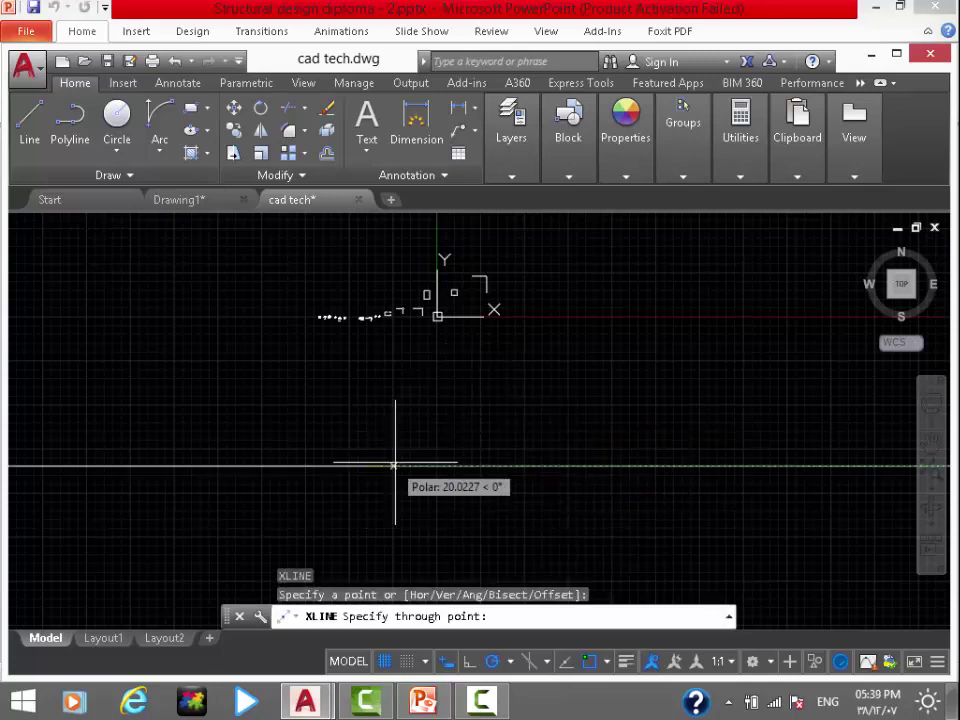
click(590, 466)
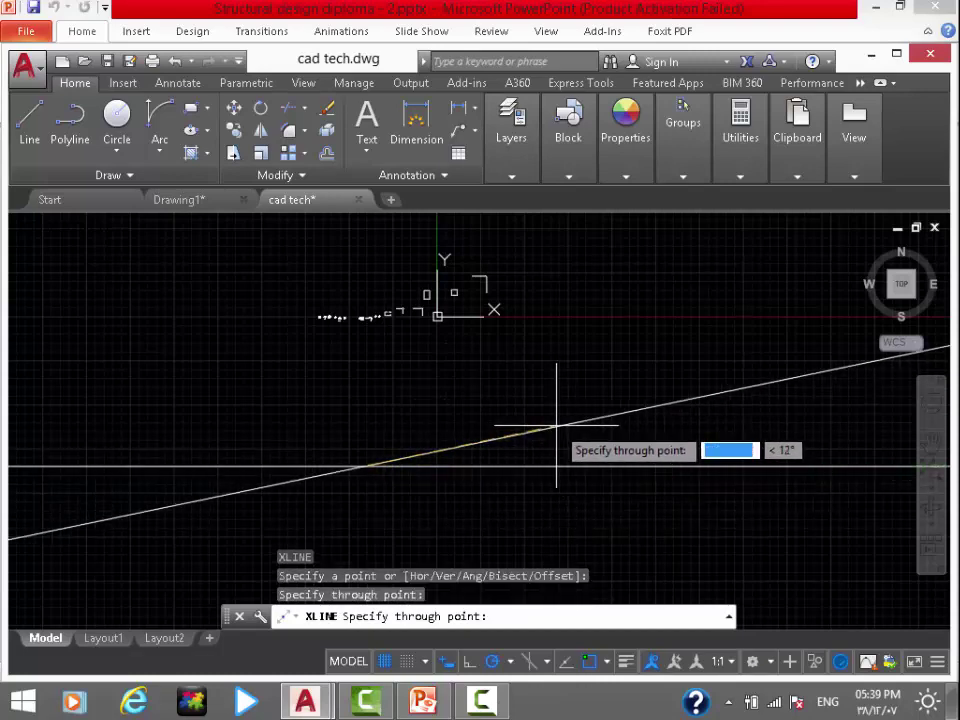
click(367, 425)
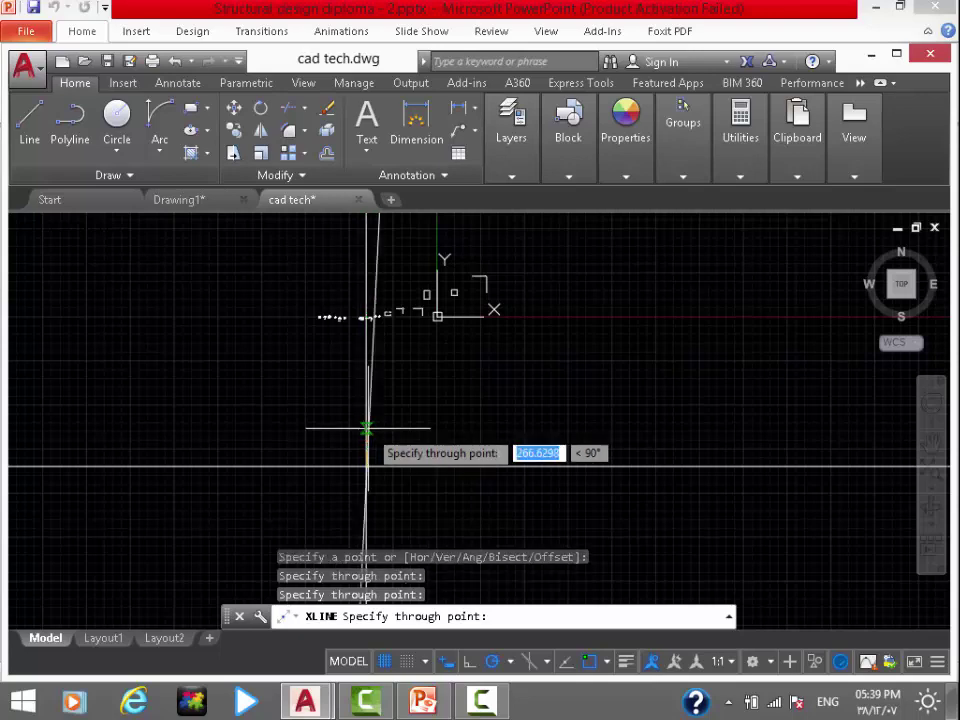
click(428, 405)
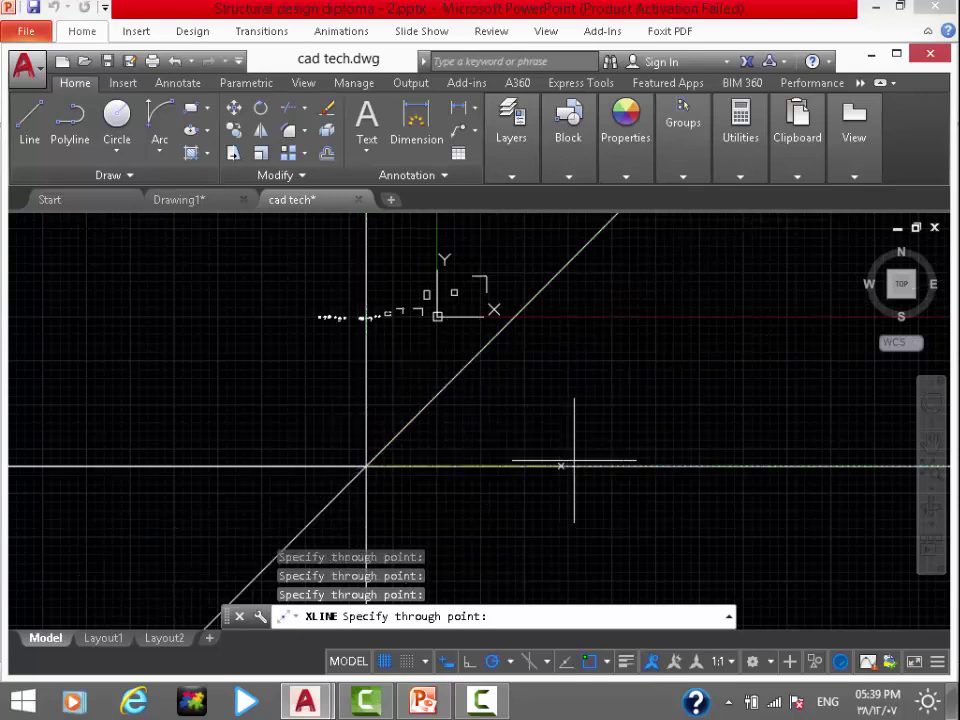
key(Escape)
Place five vertical construction lines using XLINE's Ver option
middle_drag(647, 469, 505, 461)
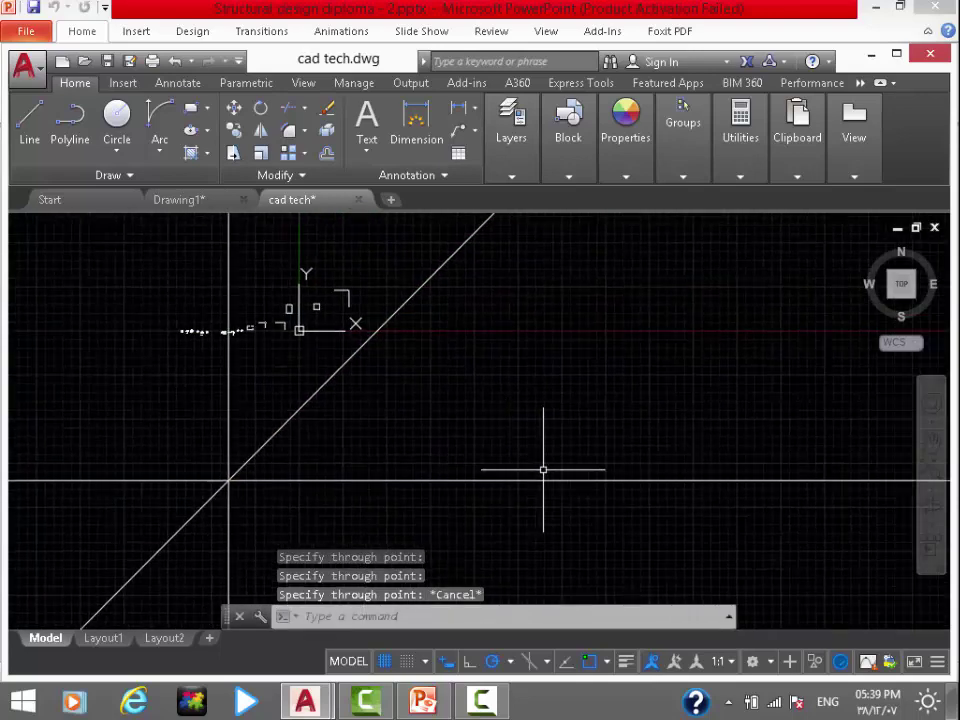
text(Xl)
key(Return)
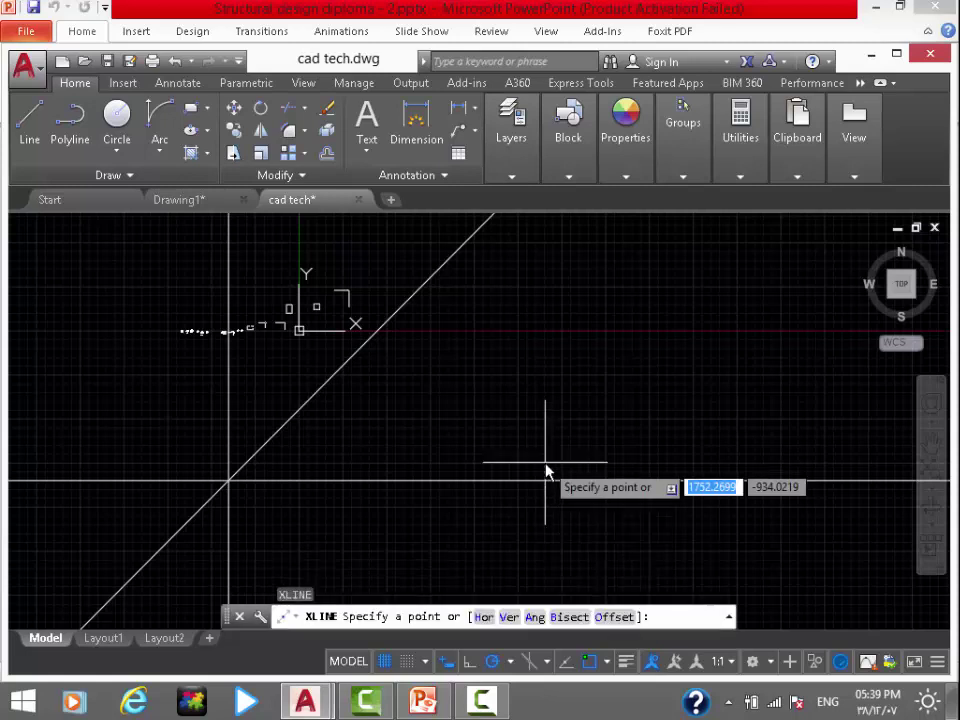
click(512, 616)
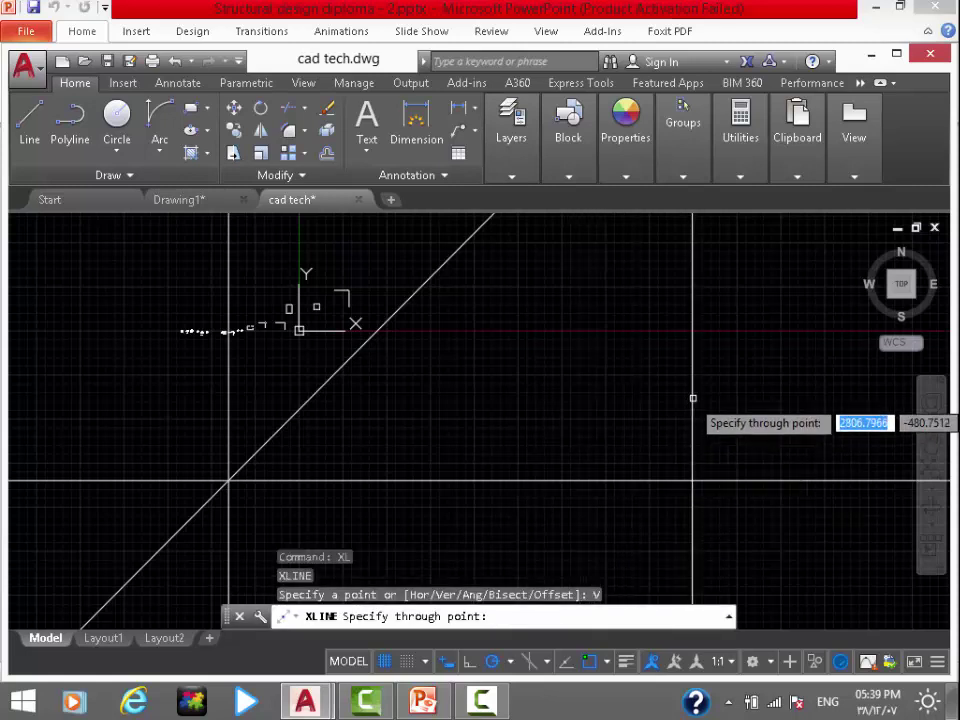
click(779, 377)
click(703, 371)
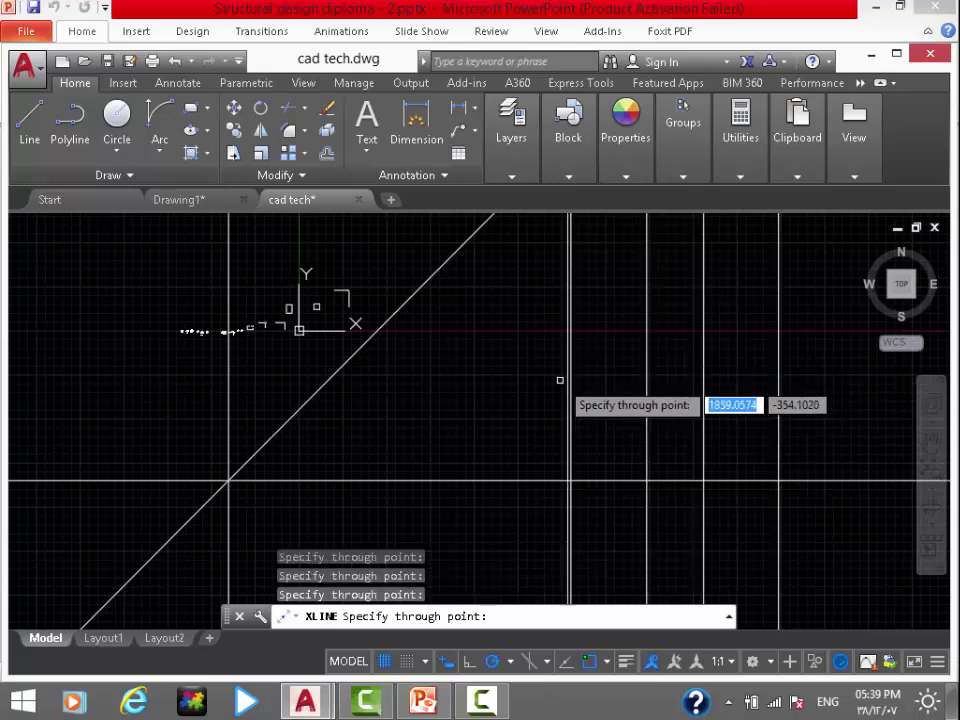
click(570, 379)
click(454, 392)
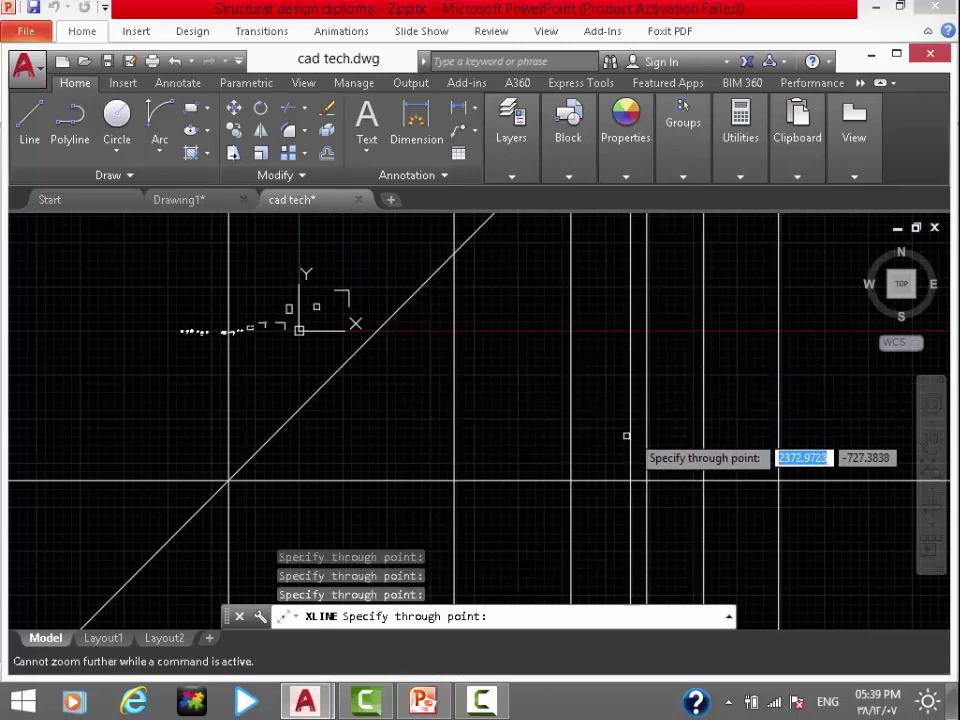
click(646, 478)
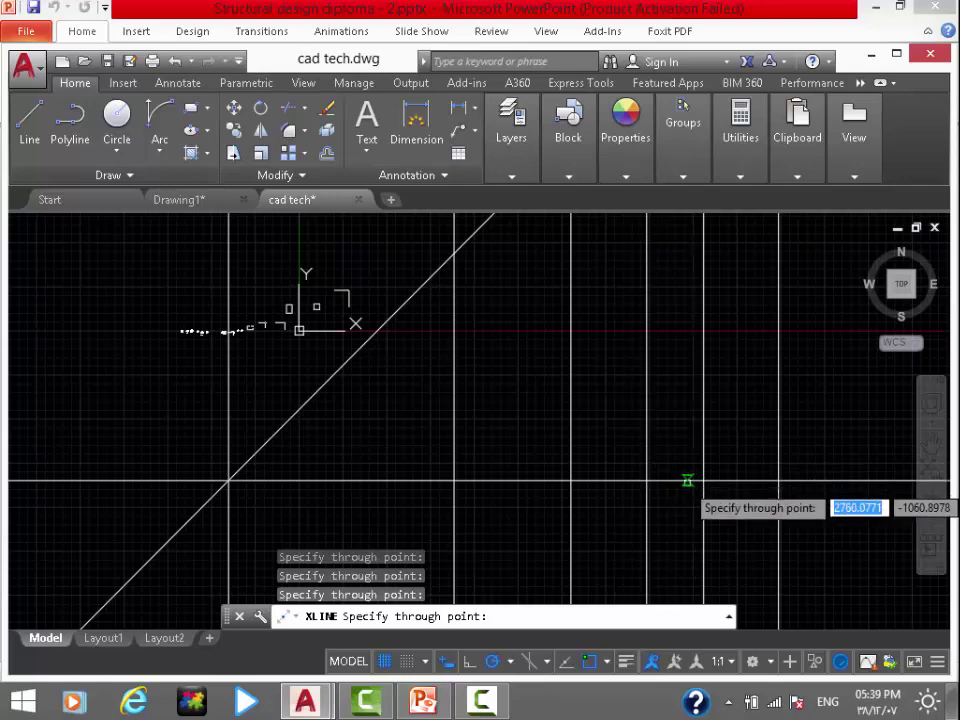
mouse_move(691, 478)
middle_down()
mouse_move(615, 456)
mouse_move(514, 446)
mouse_move(637, 457)
middle_up()
key(Escape)
Erase the construction lines in two crossing-window batches with Delete
scroll(548, 433, down, 2)
click(654, 401)
click(510, 506)
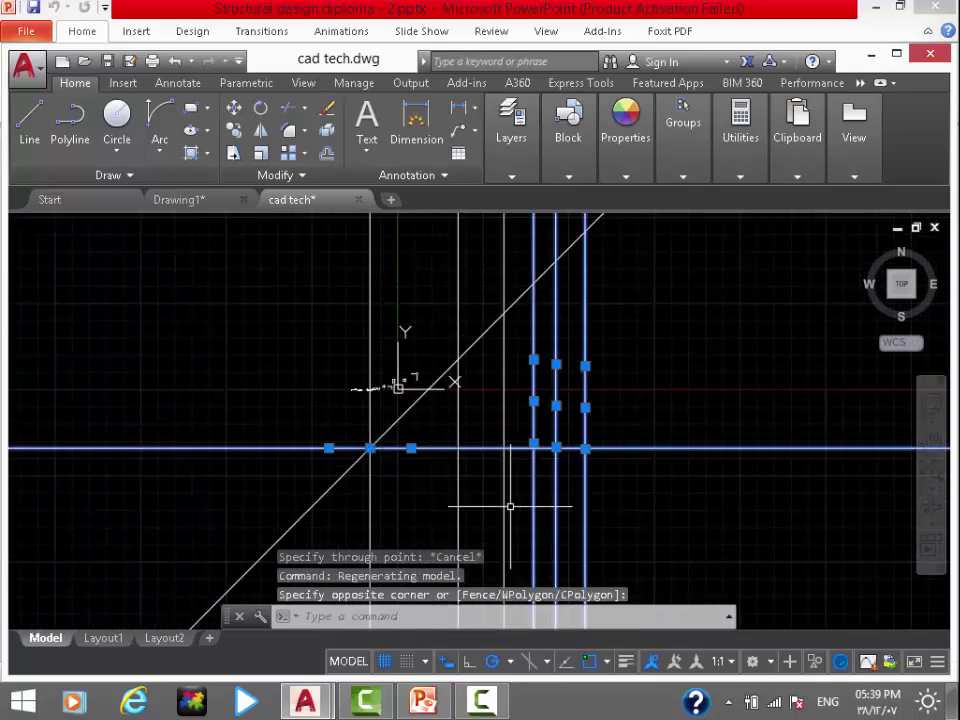
key(Delete)
middle_drag(542, 501, 483, 510)
click(538, 461)
click(253, 495)
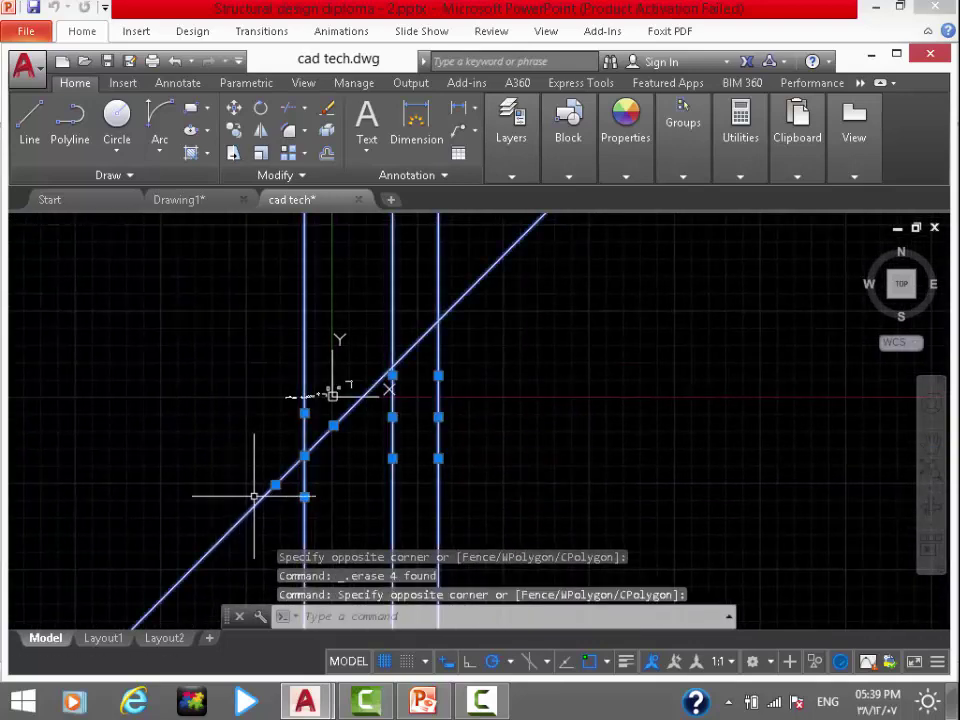
key(Delete)
text(xl)
key(space)
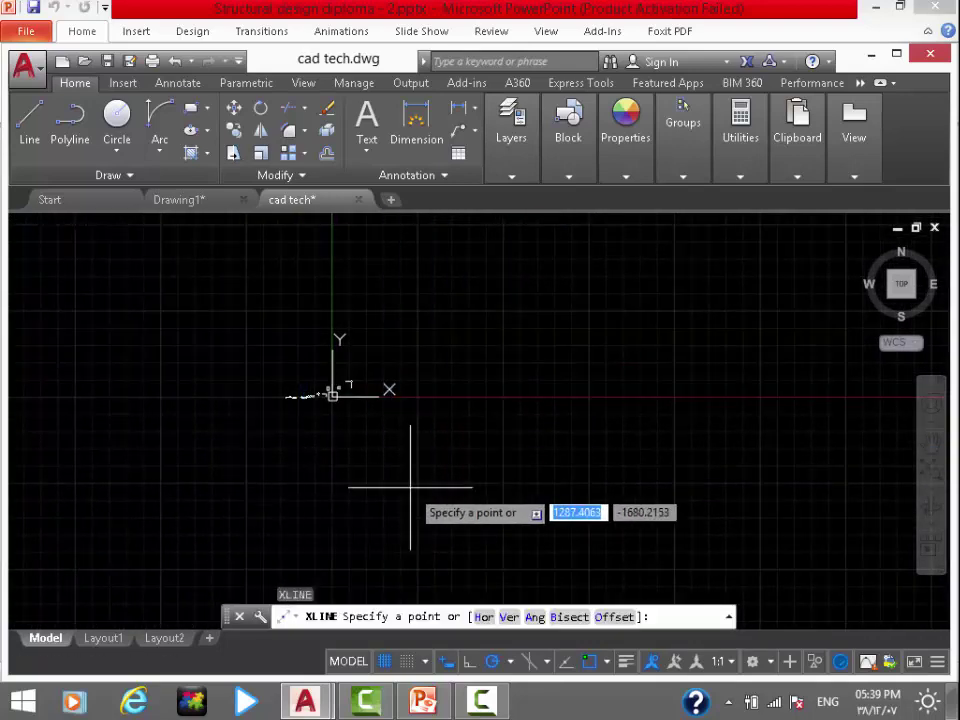
click(484, 617)
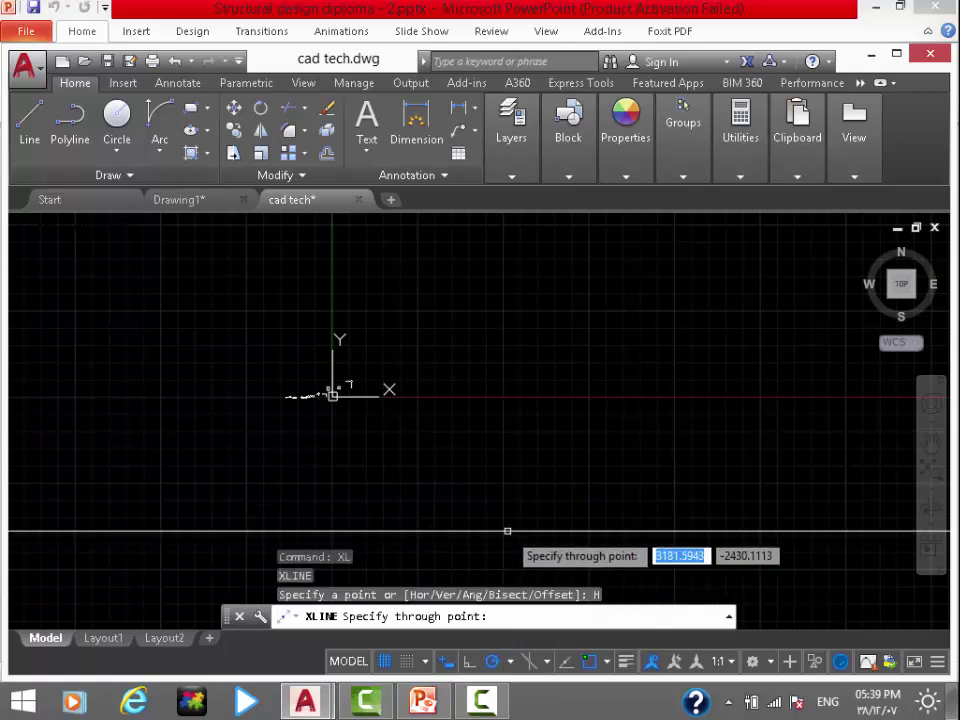
click(505, 531)
click(617, 489)
click(620, 457)
key(Escape)
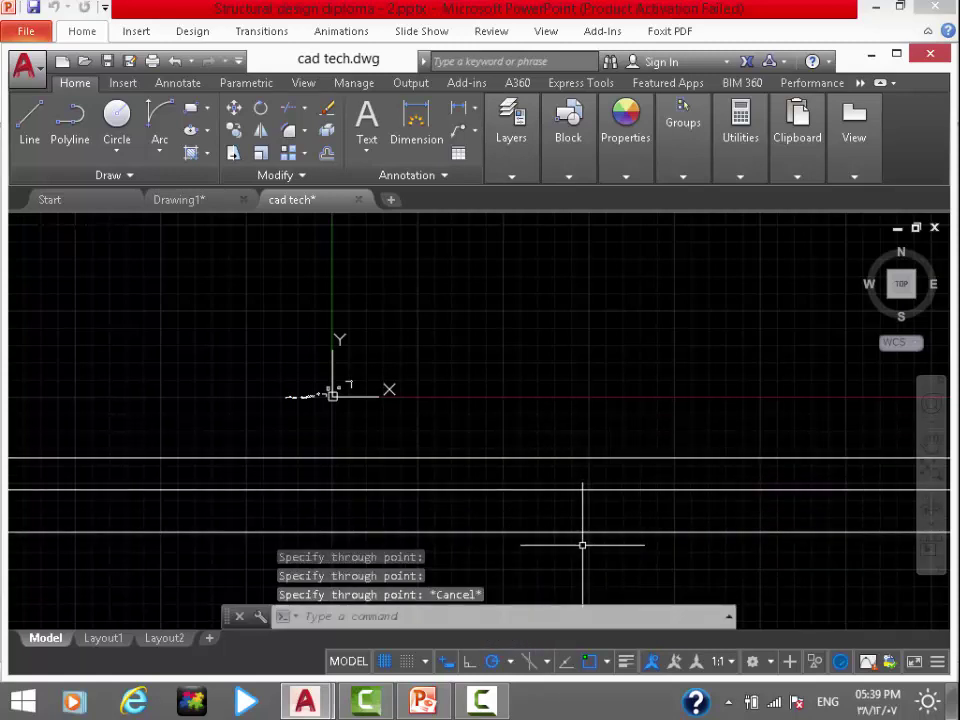
key(space)
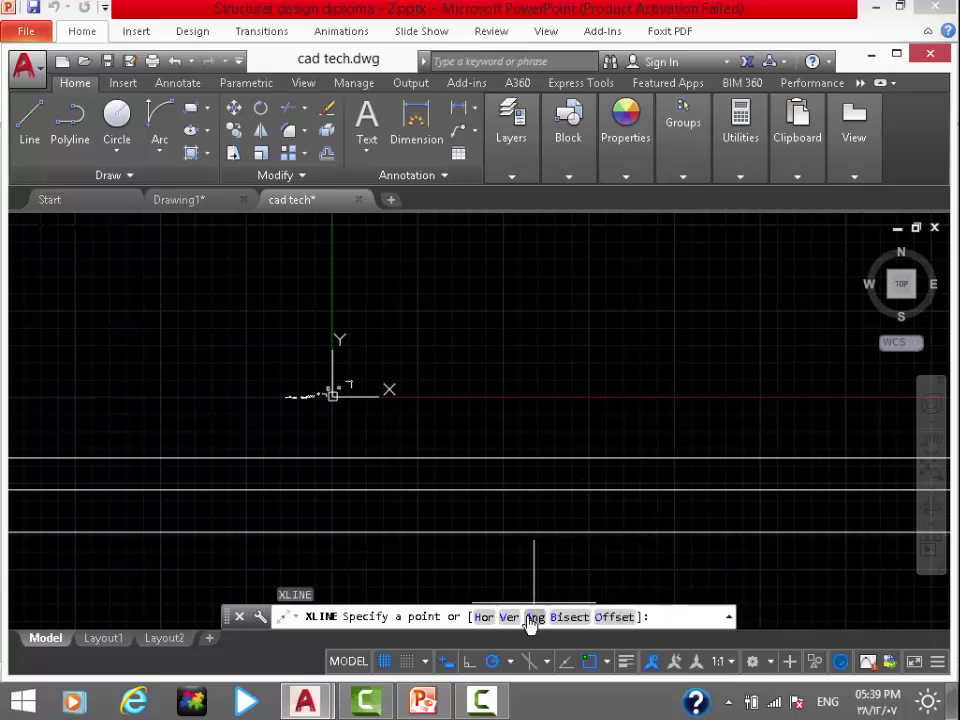
click(533, 617)
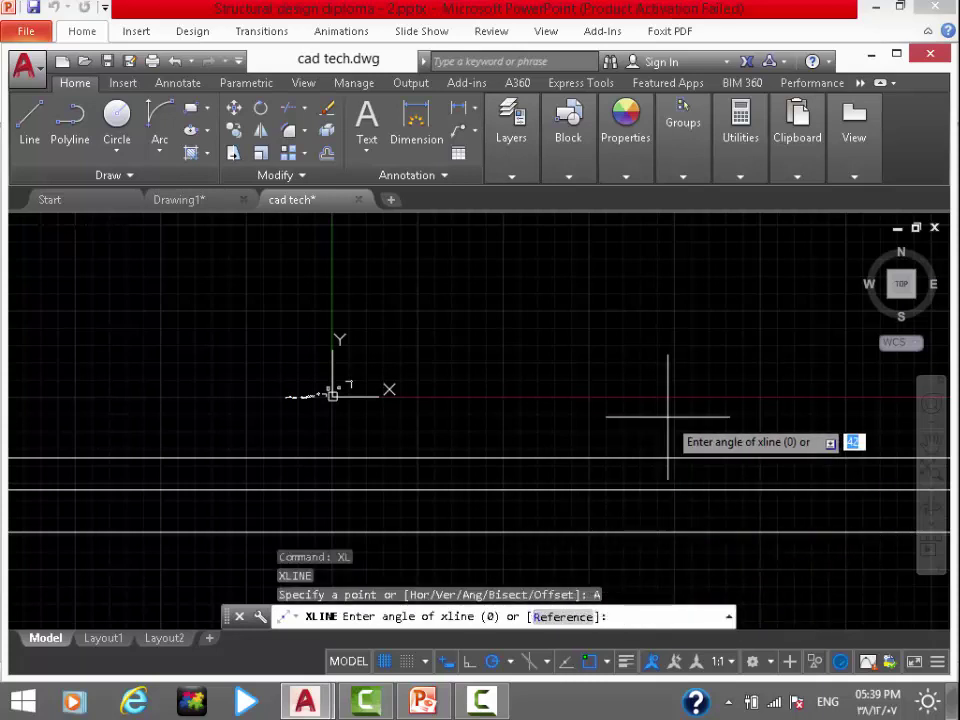
key(Return)
click(640, 405)
click(570, 375)
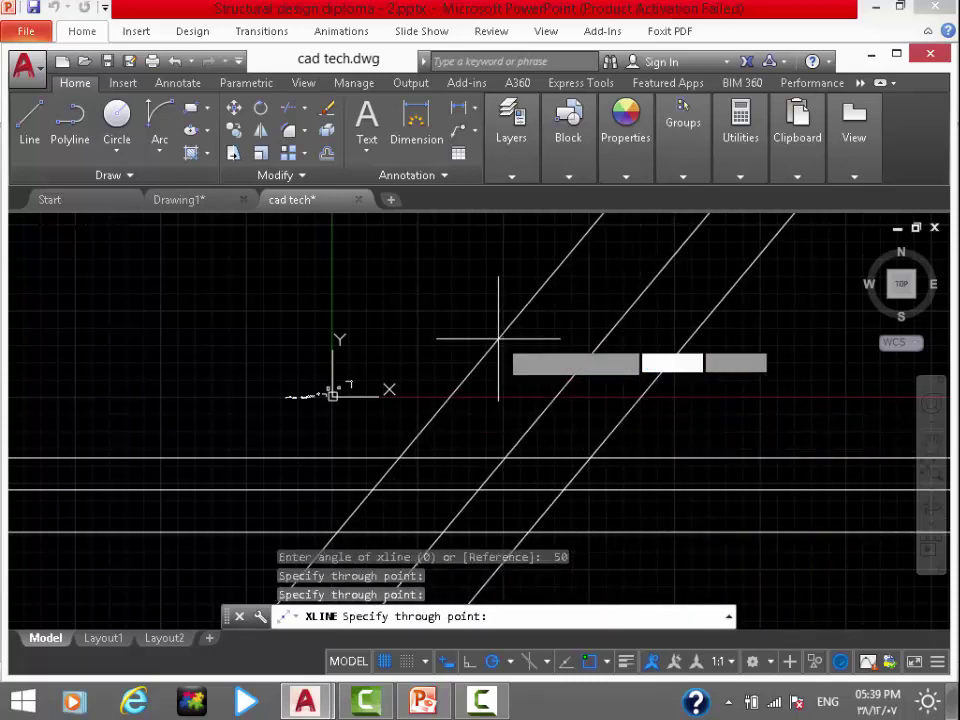
click(480, 330)
click(380, 370)
scroll(655, 445, down, 2)
middle_drag(671, 429, 718, 381)
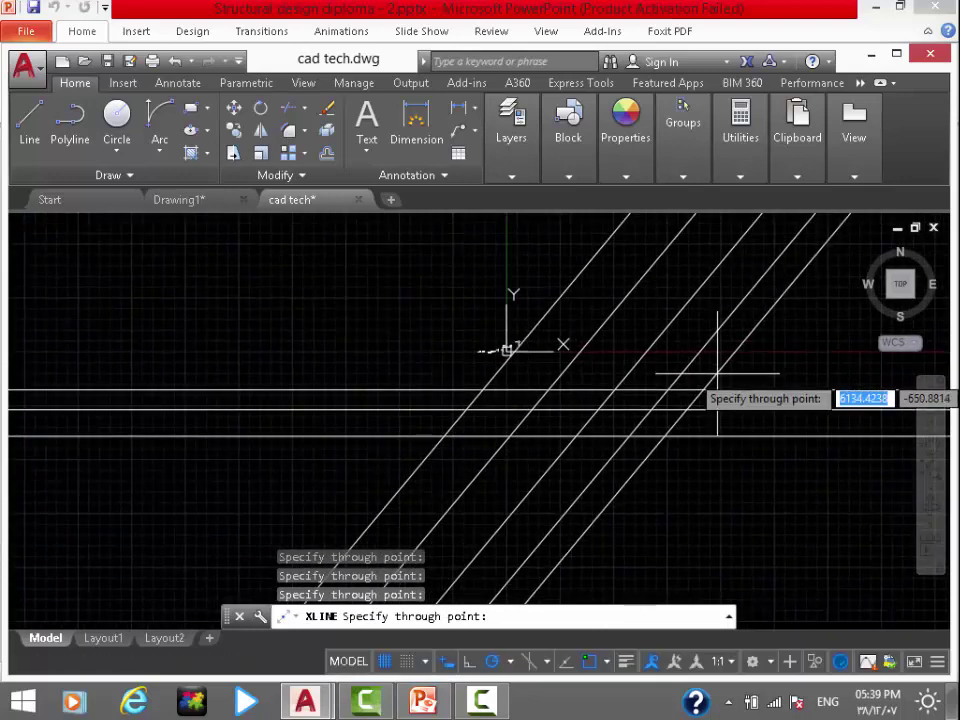
key(Escape)
click(720, 377)
key(Delete)
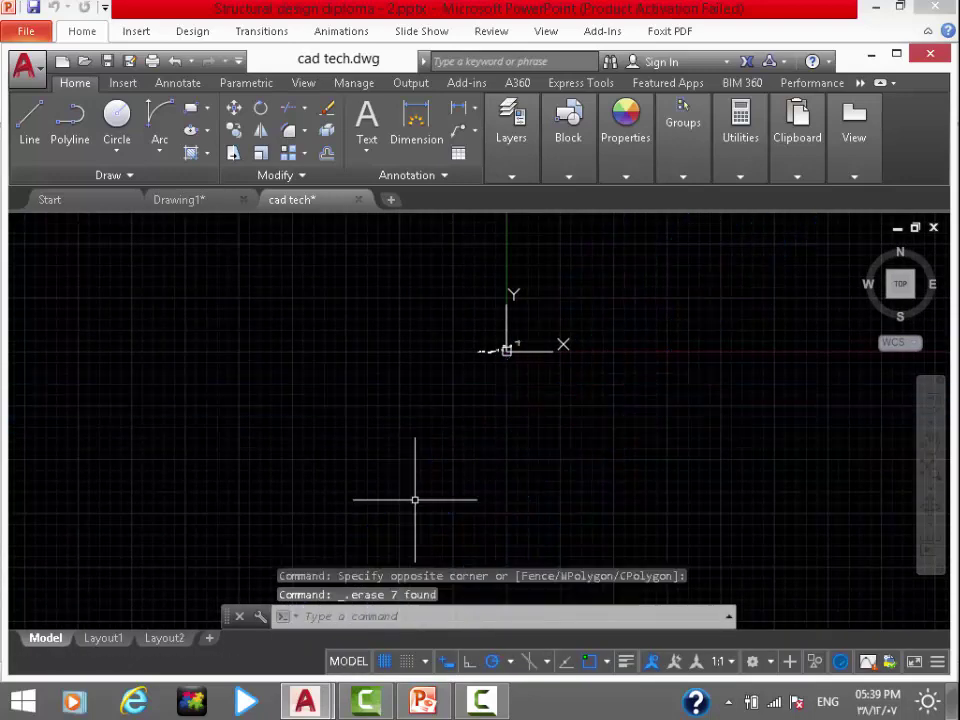
key(Escape)
scroll(535, 513, up, 1)
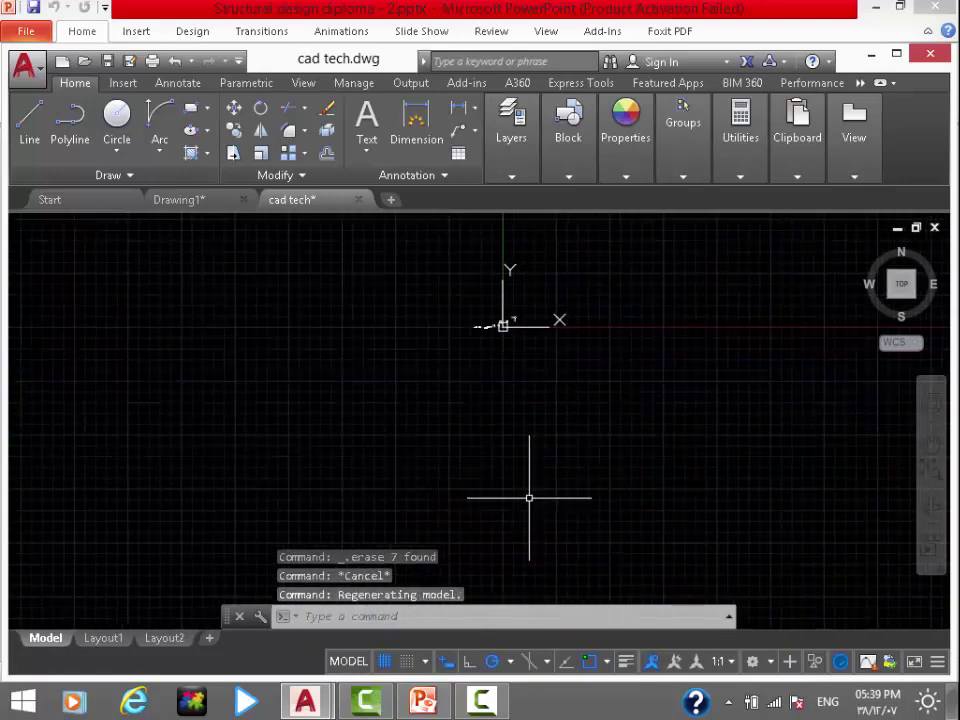
scroll(485, 530, down, 3)
Zoom to extents to show the dotted circle, square grid and dotted curve together
scroll(467, 448, down, 2)
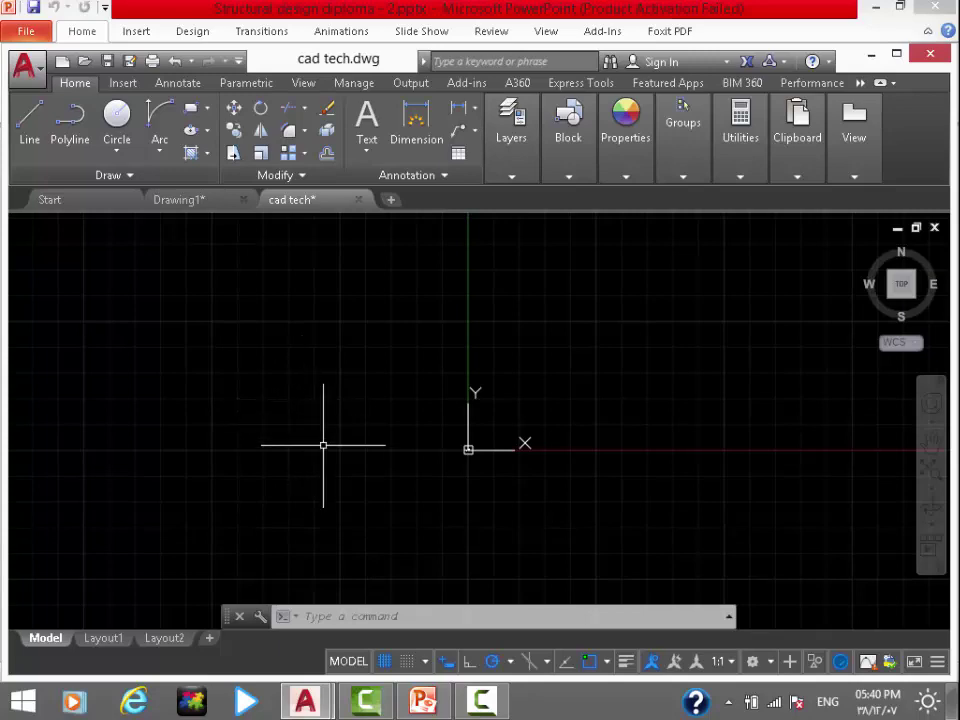
middle_click(322, 443)
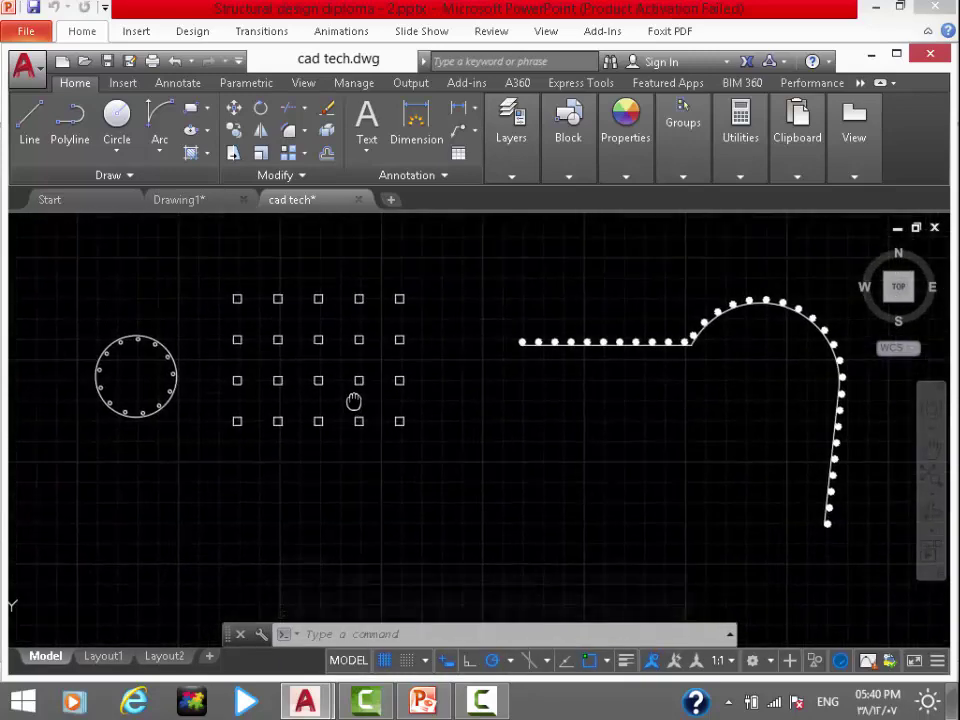